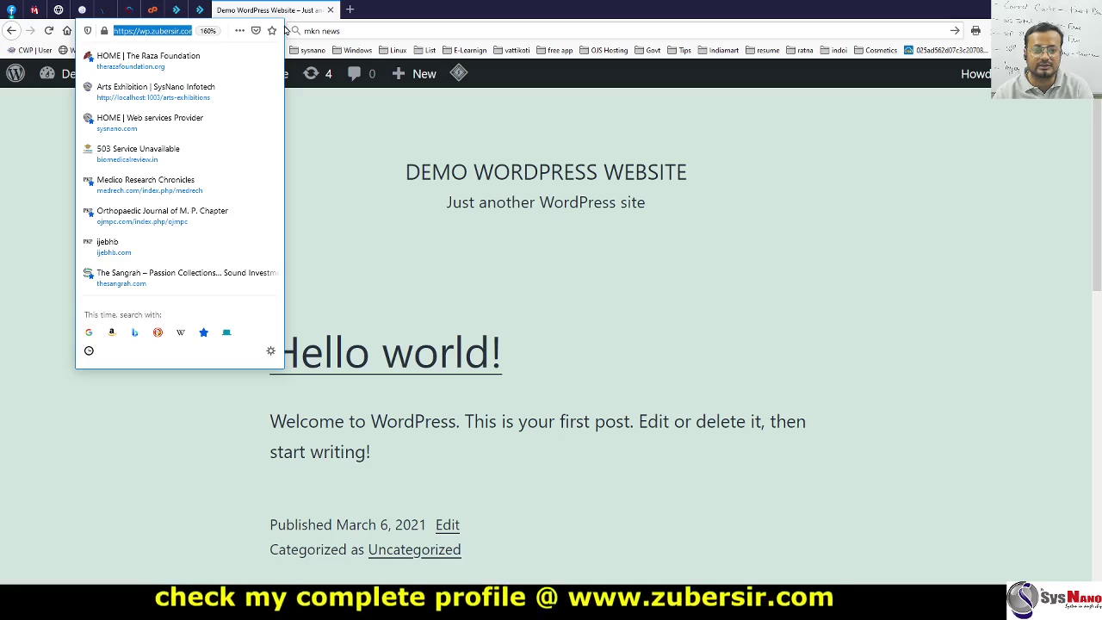
Step: Reload the wp.zubersir.com site and open its WordPress admin dashboard
{"action": "key", "text": "Escape"}
{"action": "left_click", "coordinate": [309, 30]}
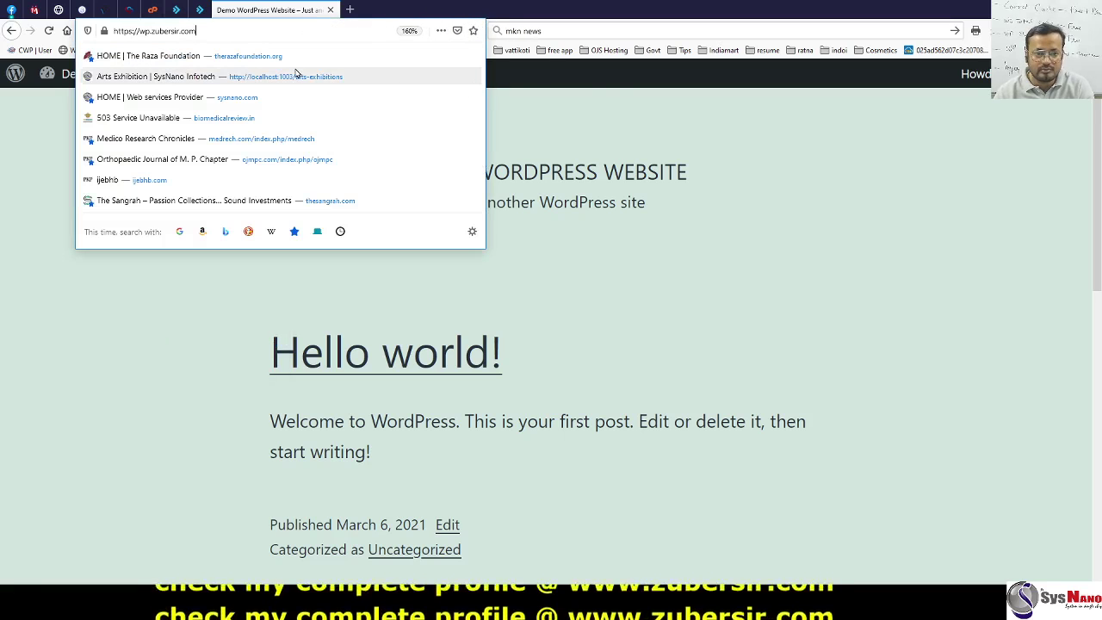
{"action": "key", "text": "Return"}
{"action": "mouse_move", "coordinate": [101, 80]}
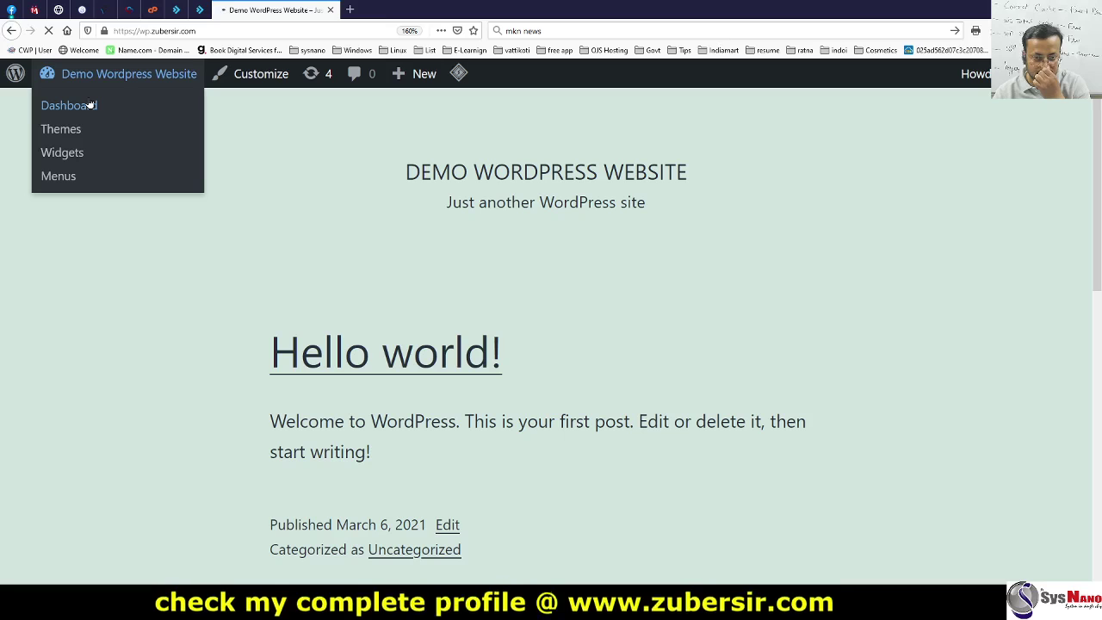
{"action": "left_click", "coordinate": [90, 105]}
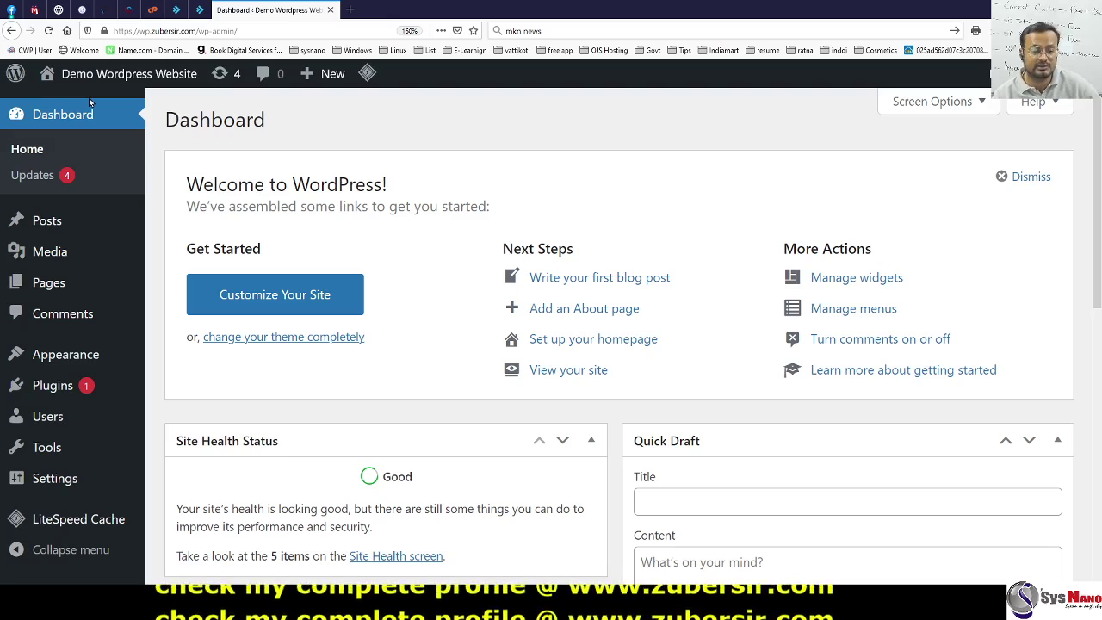
Step: Deactivate the LiteSpeed Cache plugin in the list of installed plugins
{"action": "mouse_move", "coordinate": [63, 385]}
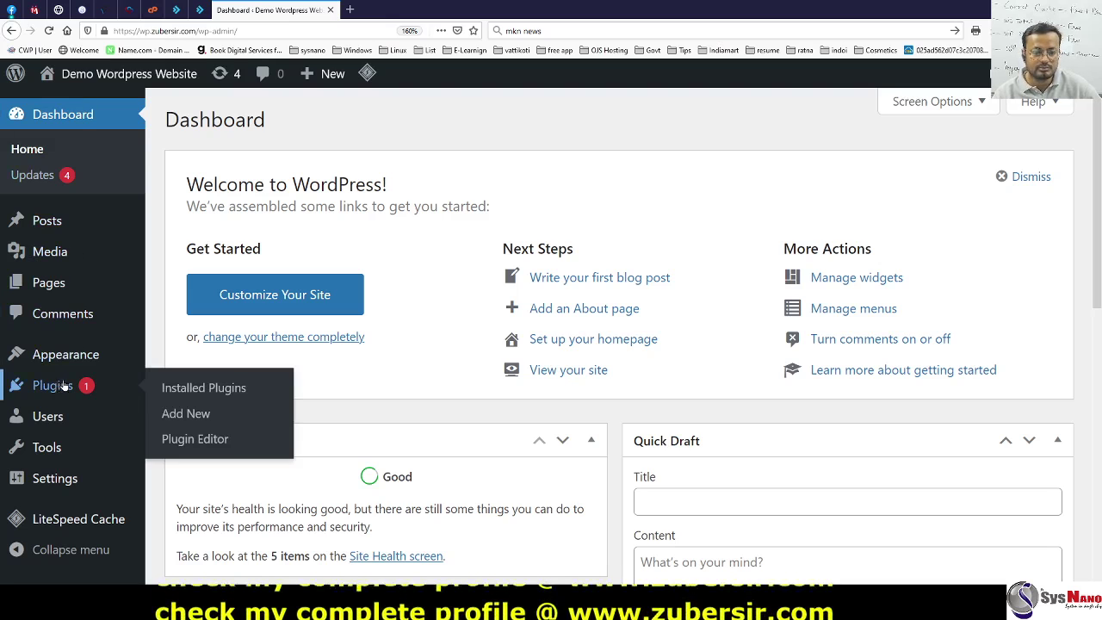
{"action": "left_click", "coordinate": [184, 392]}
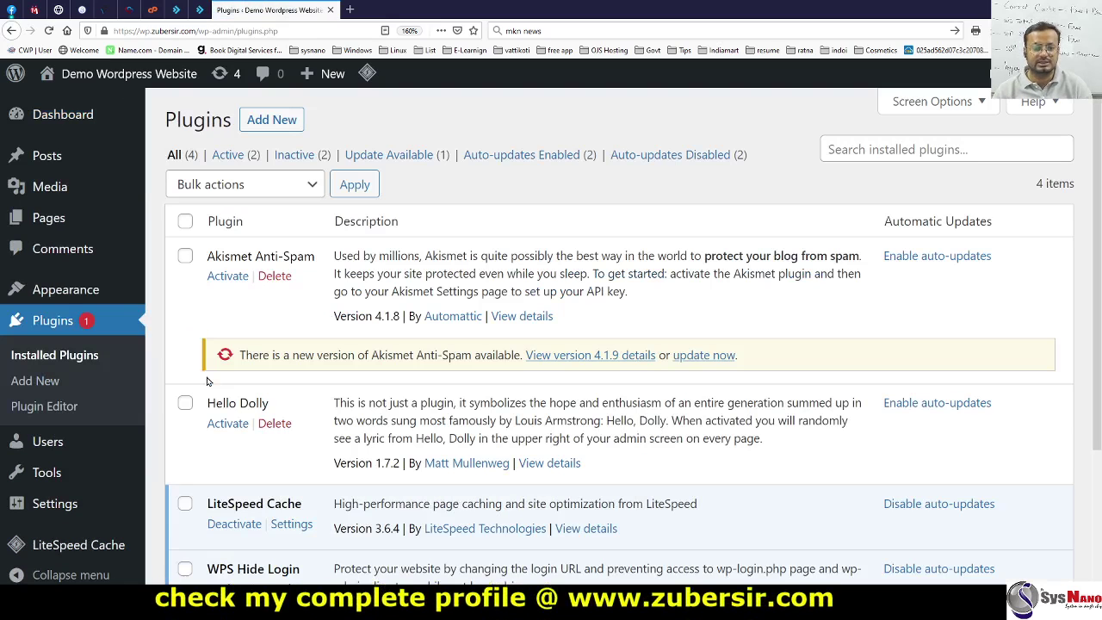
{"action": "scroll", "coordinate": [272, 388], "scroll_direction": "down", "scroll_amount": 3}
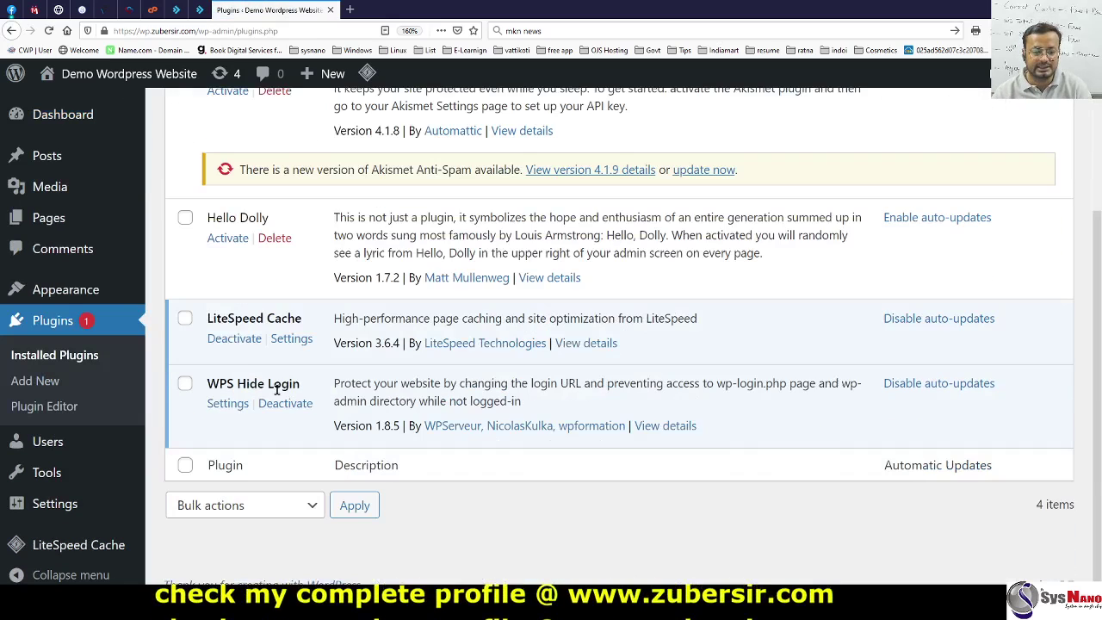
{"action": "left_click", "coordinate": [239, 347]}
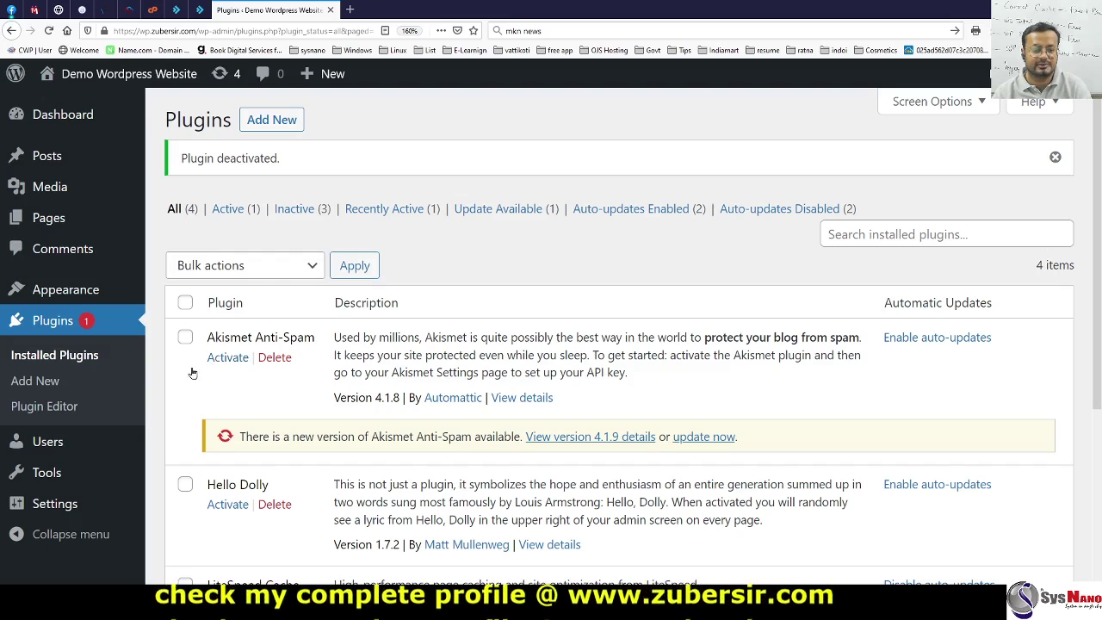
Step: Search the directory of new plugins for "rocket" and look through the results
{"action": "left_click", "coordinate": [46, 383]}
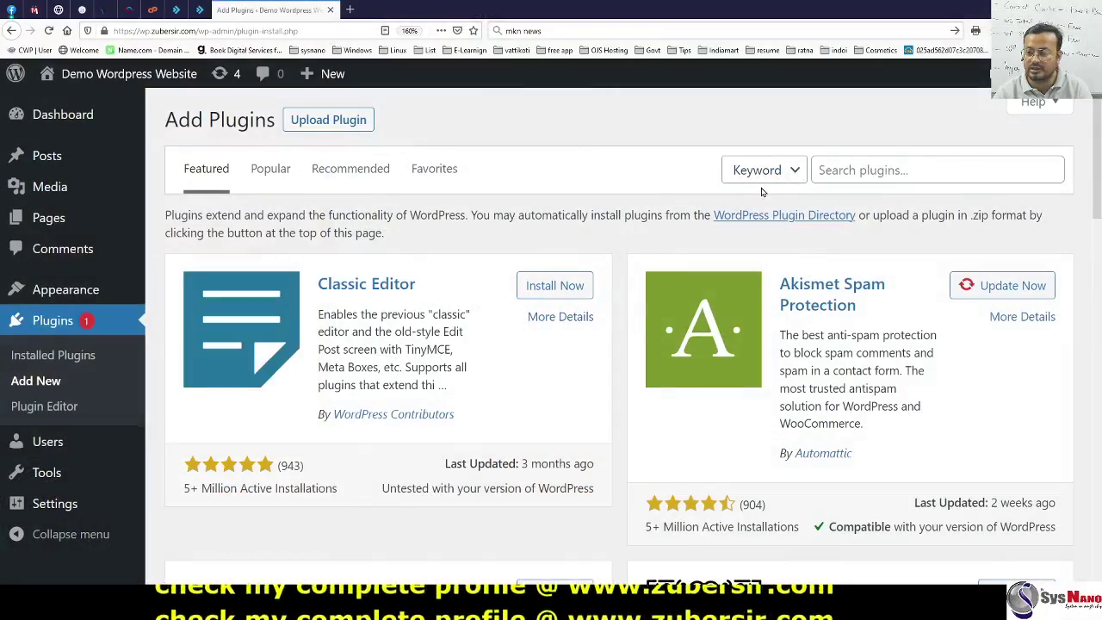
{"action": "left_click", "coordinate": [848, 169]}
{"action": "type", "text": "rocke"}
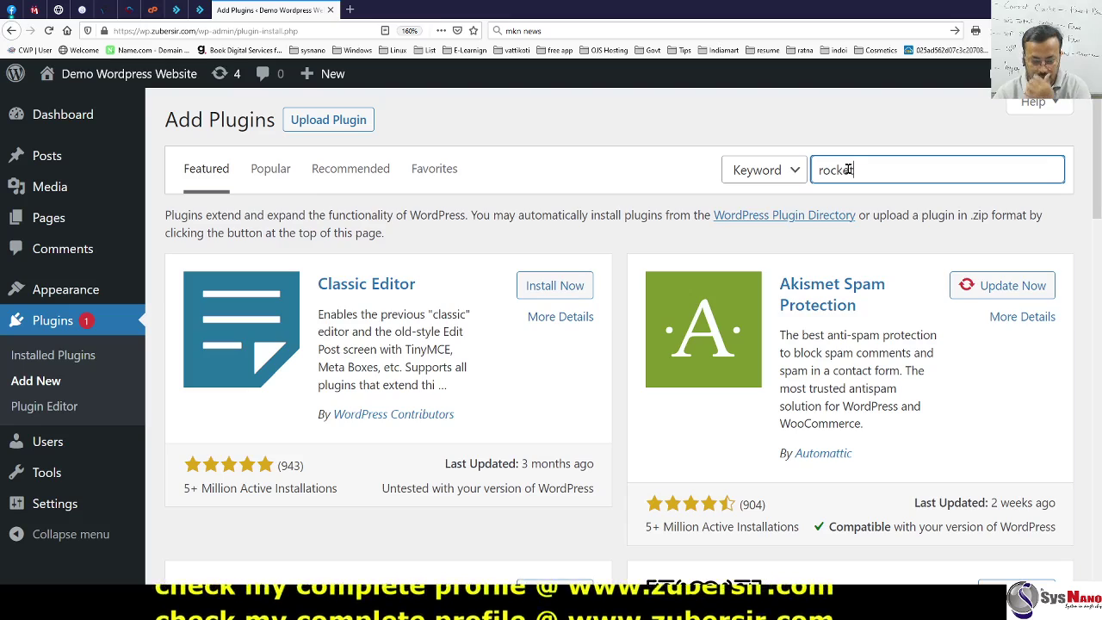
{"action": "type", "text": "t"}
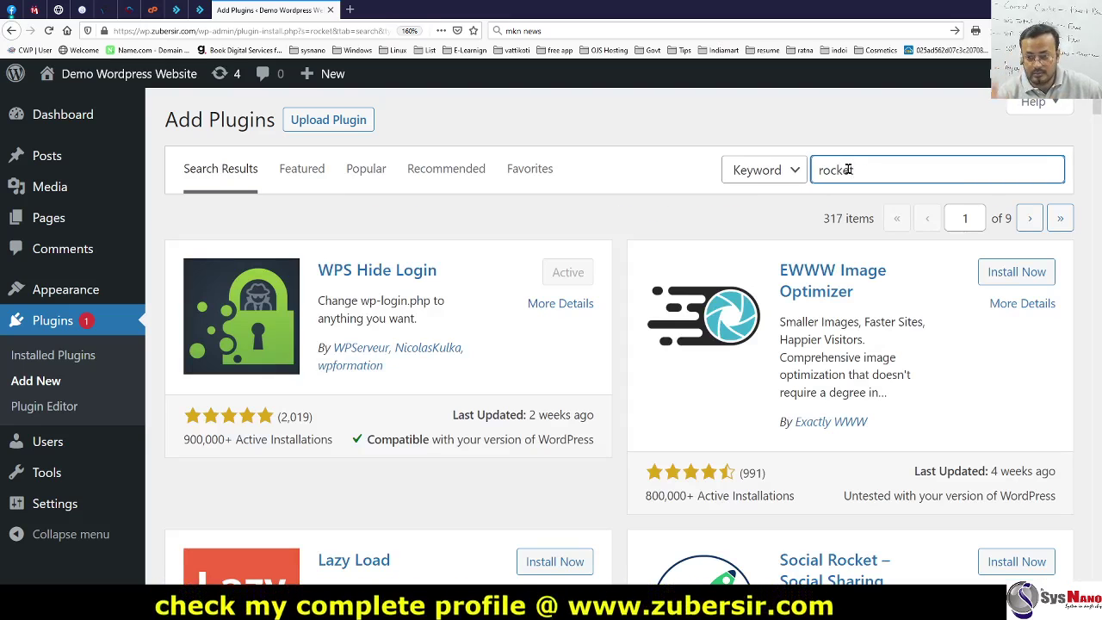
{"action": "scroll", "coordinate": [688, 227], "scroll_direction": "down", "scroll_amount": 2}
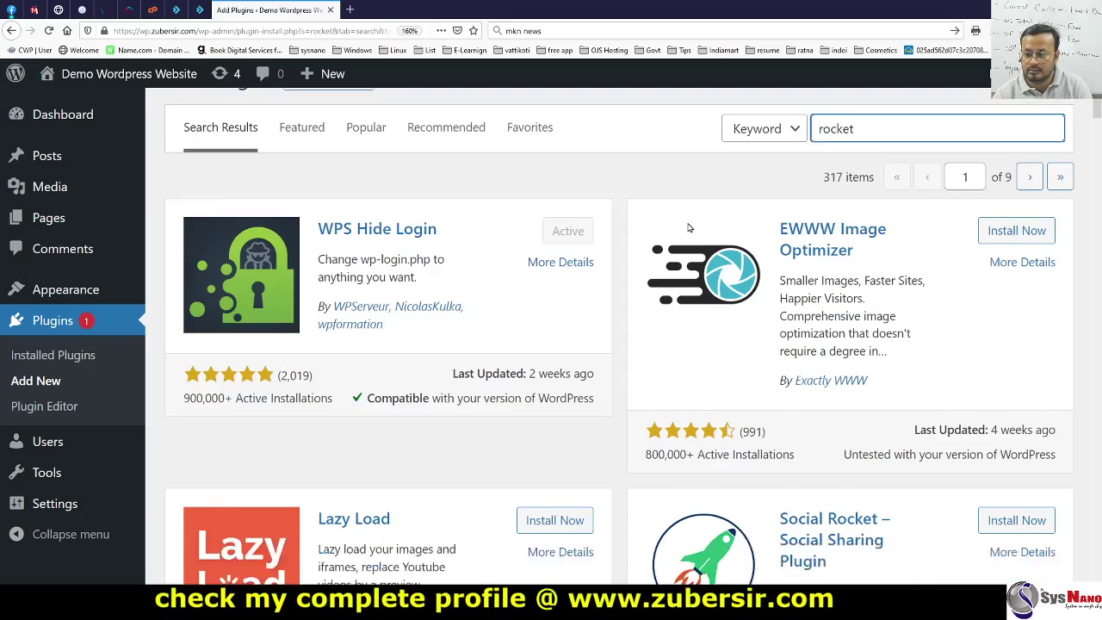
{"action": "scroll", "coordinate": [689, 227], "scroll_direction": "down", "scroll_amount": 3}
{"action": "scroll", "coordinate": [689, 228], "scroll_direction": "down", "scroll_amount": 6}
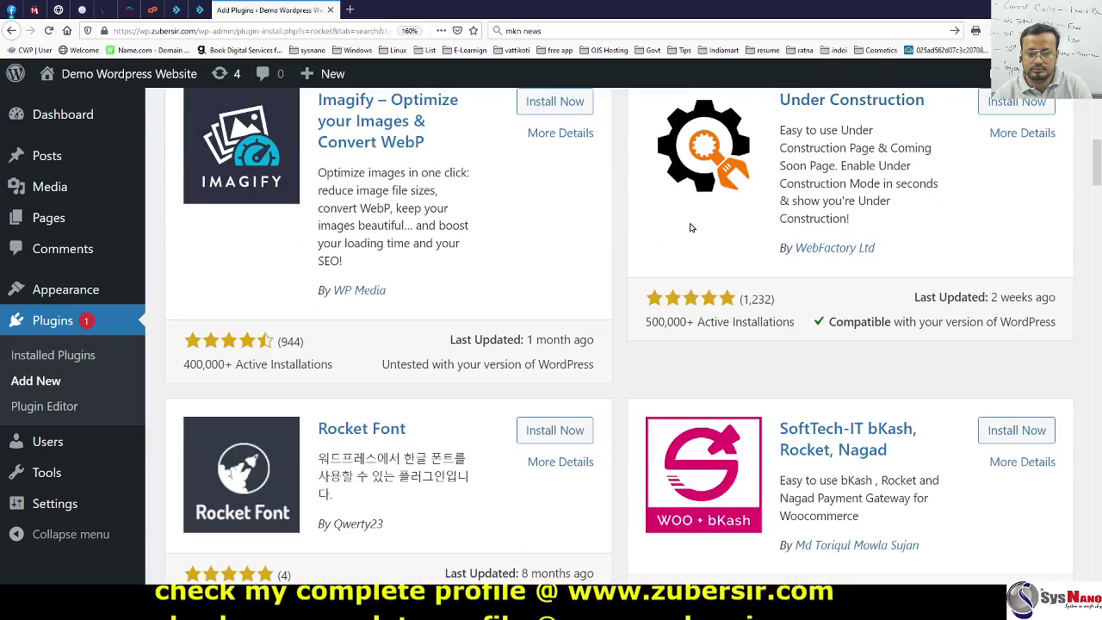
{"action": "scroll", "coordinate": [689, 228], "scroll_direction": "down", "scroll_amount": 5}
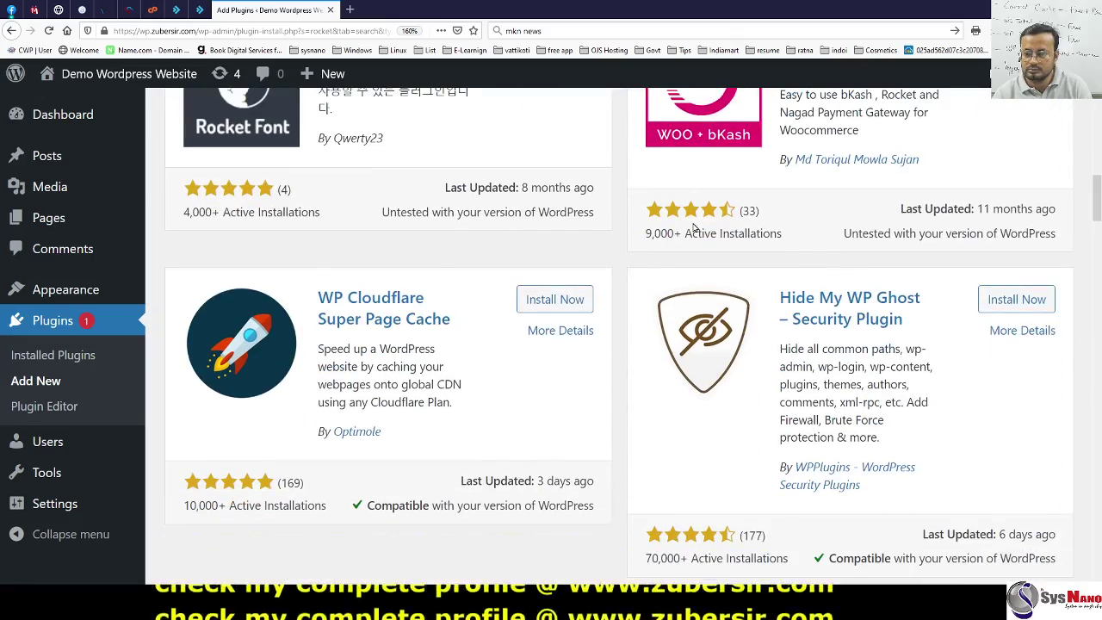
{"action": "scroll", "coordinate": [693, 227], "scroll_direction": "down", "scroll_amount": 6}
{"action": "scroll", "coordinate": [693, 226], "scroll_direction": "up", "scroll_amount": 4}
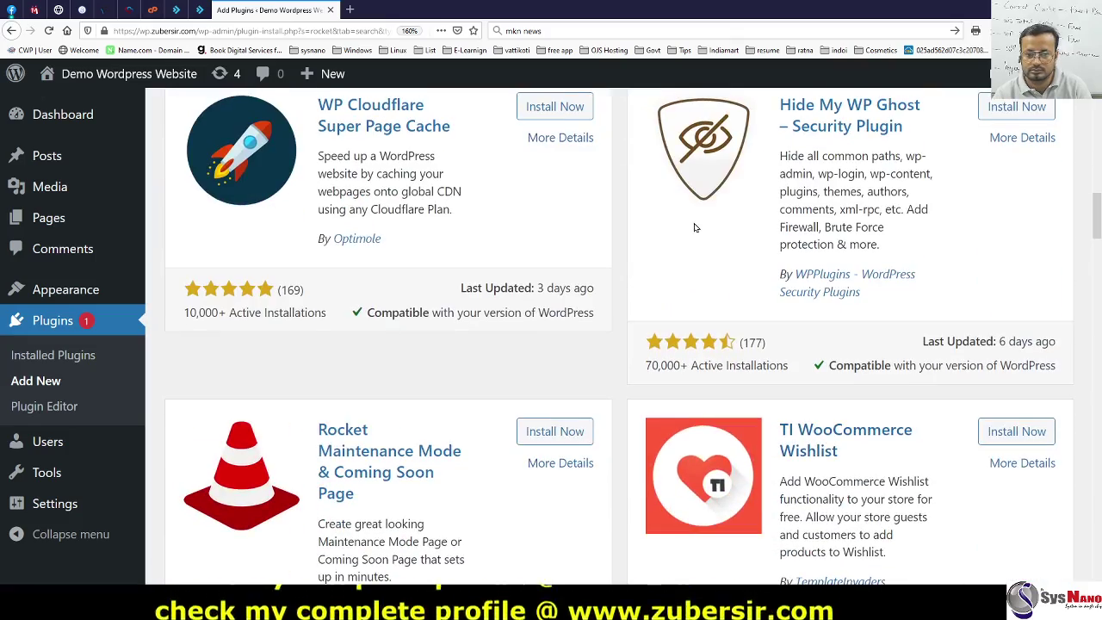
{"action": "scroll", "coordinate": [714, 226], "scroll_direction": "up", "scroll_amount": 15}
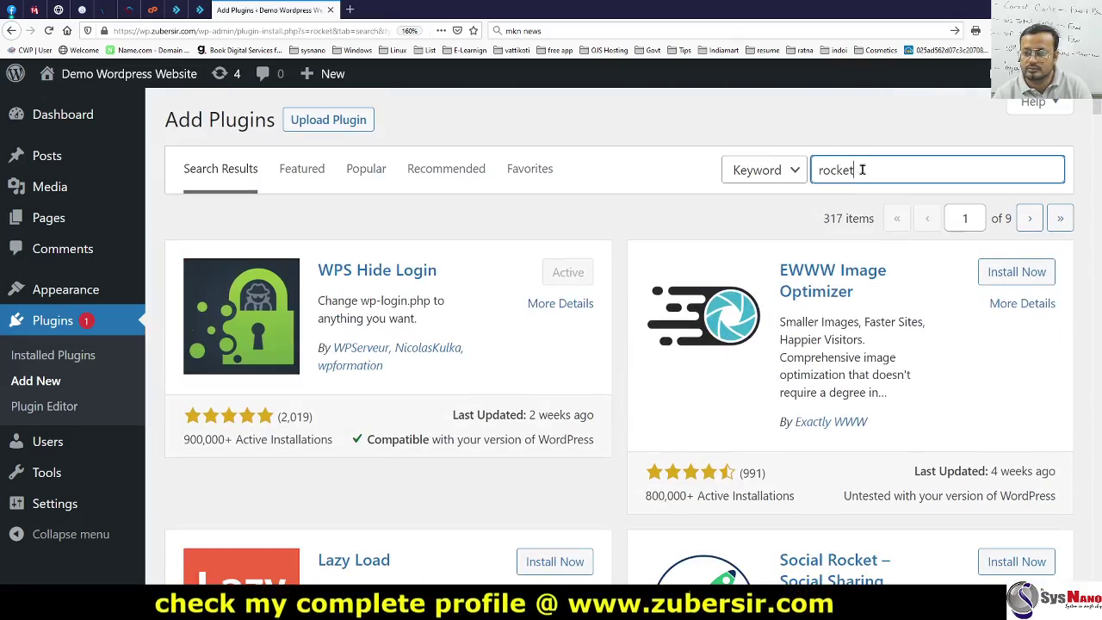
Step: Refine the plugin search to "wp rocket" and examine the whole first page of results for a caching plugin
{"action": "key", "text": "Home"}
{"action": "type", "text": "wp"}
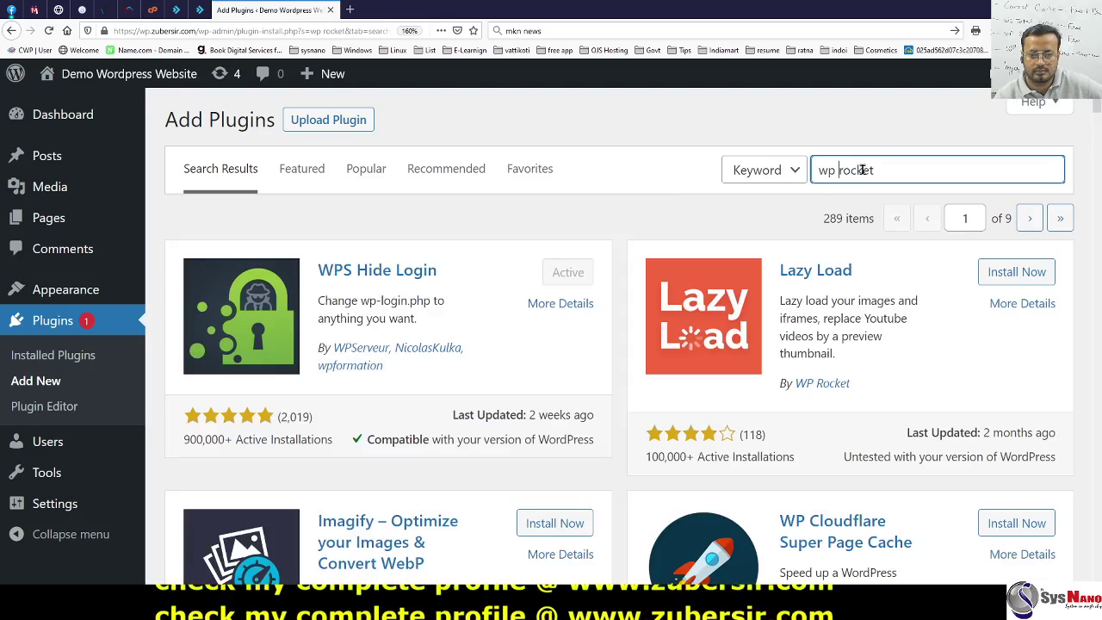
{"action": "scroll", "coordinate": [778, 278], "scroll_direction": "down", "scroll_amount": 3}
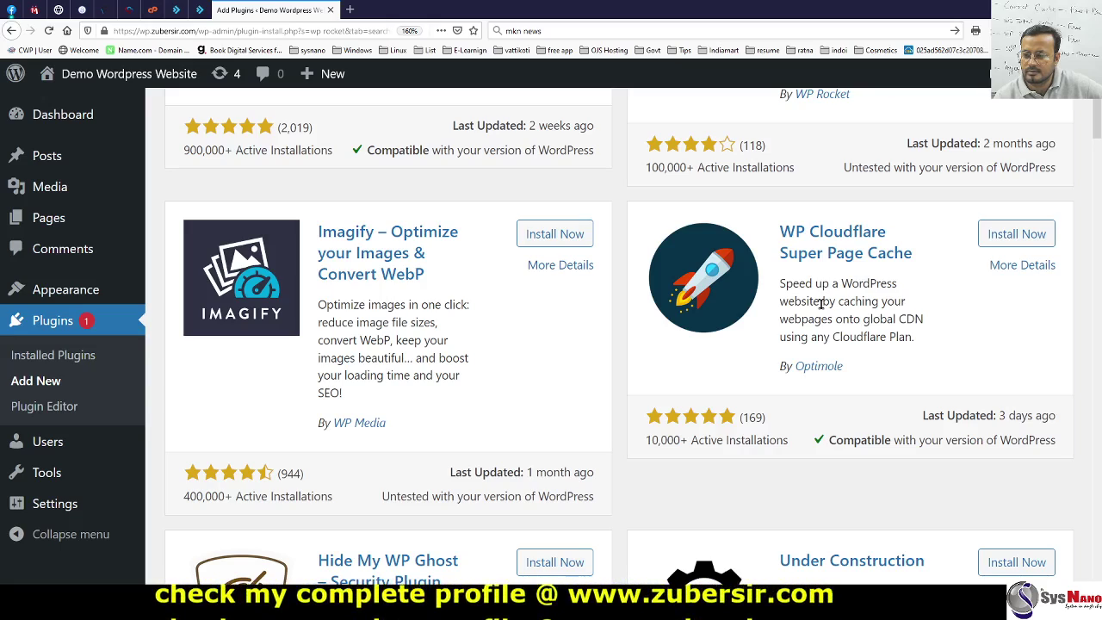
{"action": "scroll", "coordinate": [820, 303], "scroll_direction": "down", "scroll_amount": 4}
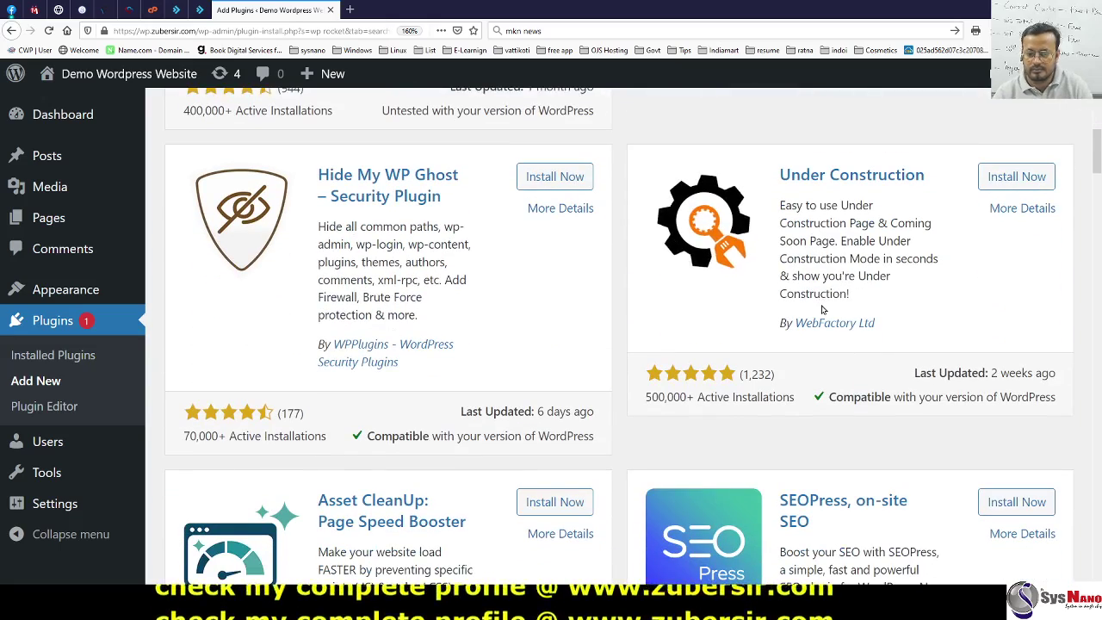
{"action": "key", "text": "ctrl+minus"}
{"action": "key", "text": "ctrl+minus"}
{"action": "key", "text": "ctrl+minus"}
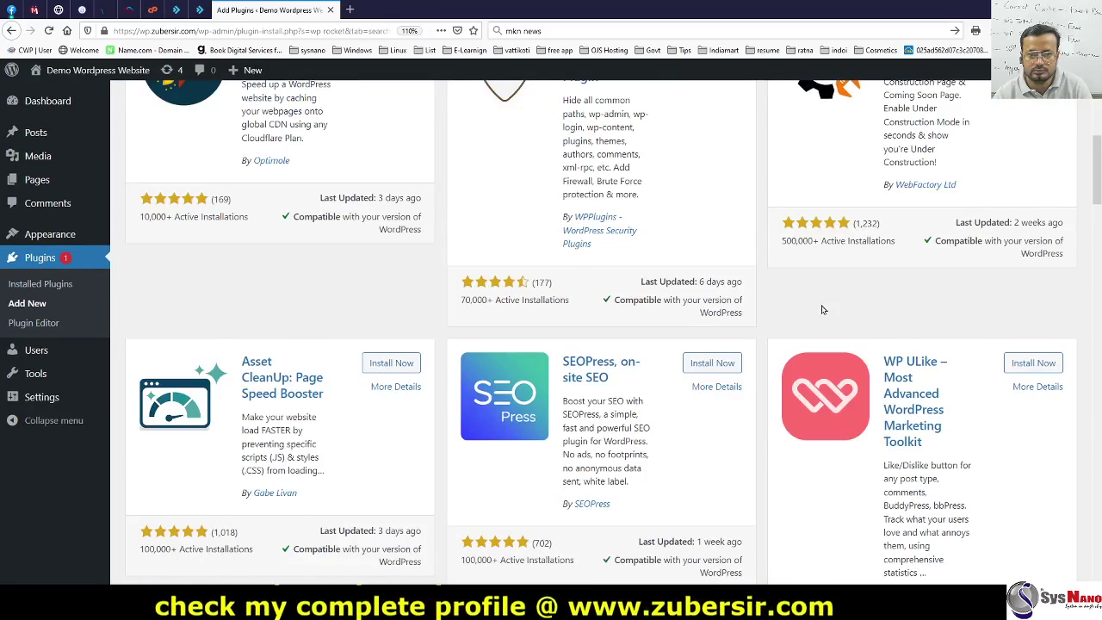
{"action": "key", "text": "ctrl+minus"}
{"action": "scroll", "coordinate": [821, 308], "scroll_direction": "down", "scroll_amount": 2}
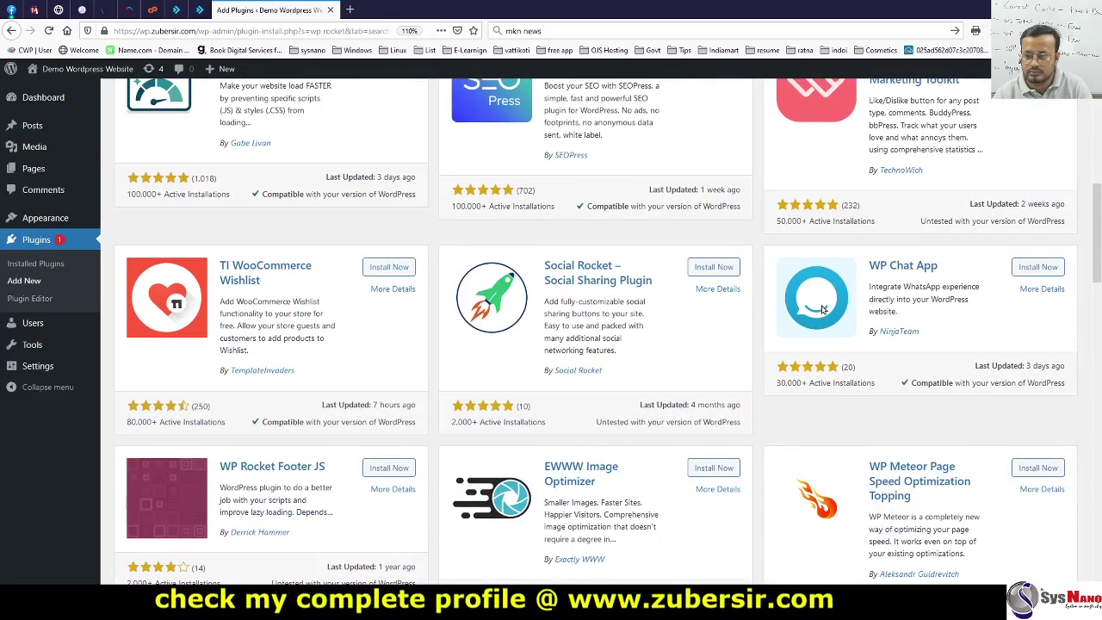
{"action": "scroll", "coordinate": [821, 309], "scroll_direction": "down", "scroll_amount": 2}
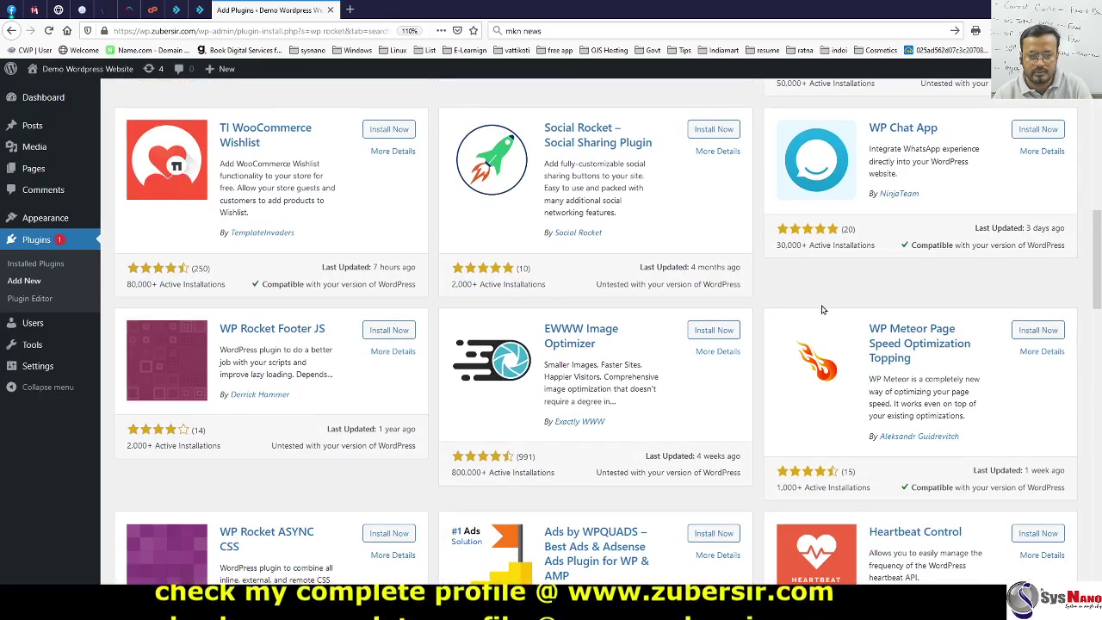
{"action": "scroll", "coordinate": [821, 308], "scroll_direction": "down", "scroll_amount": 1}
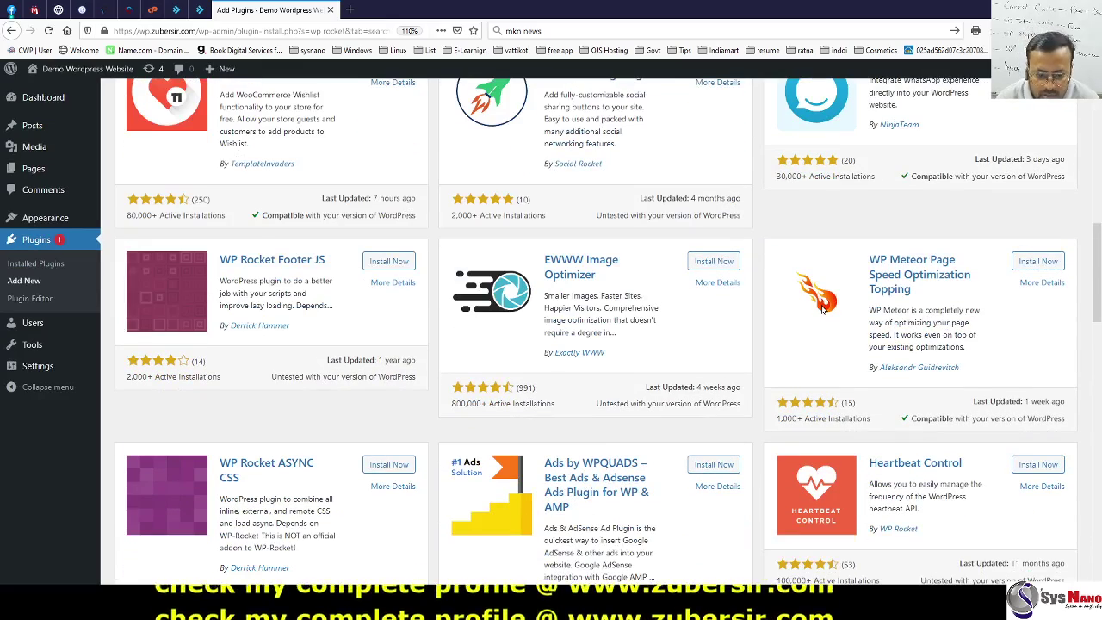
{"action": "scroll", "coordinate": [822, 308], "scroll_direction": "down", "scroll_amount": 4}
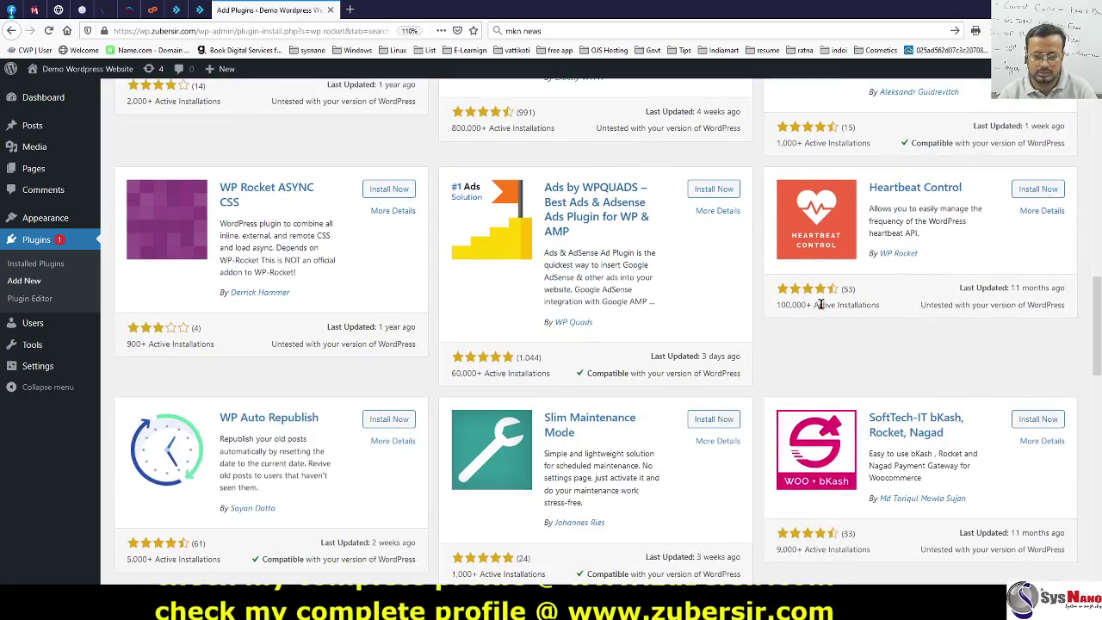
{"action": "scroll", "coordinate": [821, 304], "scroll_direction": "down", "scroll_amount": 3}
{"action": "scroll", "coordinate": [821, 308], "scroll_direction": "down", "scroll_amount": 3}
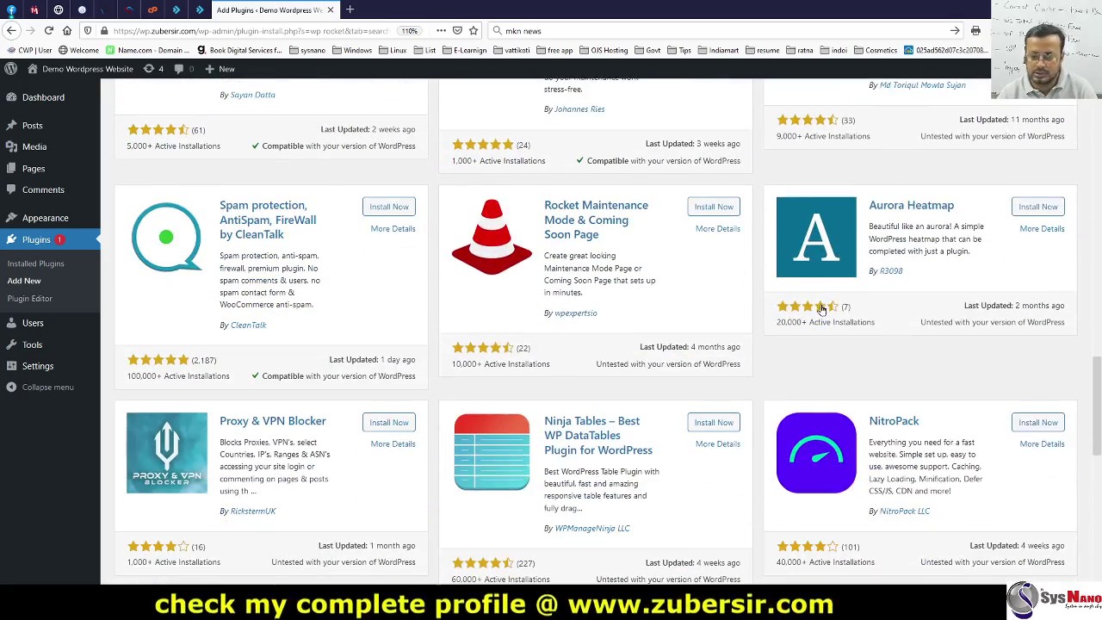
{"action": "scroll", "coordinate": [821, 309], "scroll_direction": "down", "scroll_amount": 4}
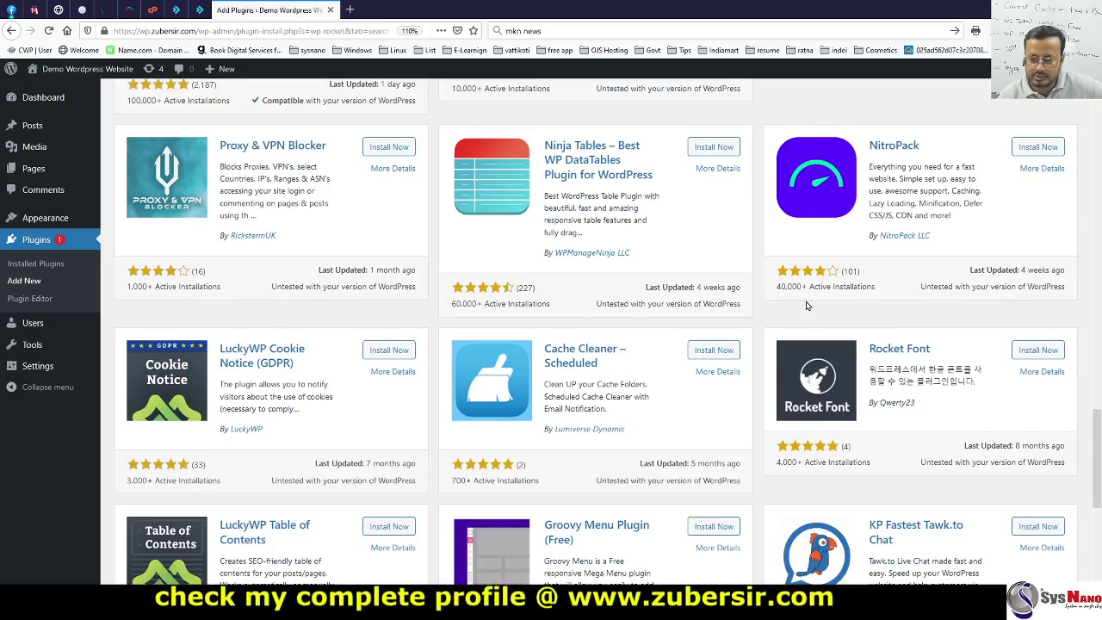
{"action": "scroll", "coordinate": [807, 304], "scroll_direction": "down", "scroll_amount": 2}
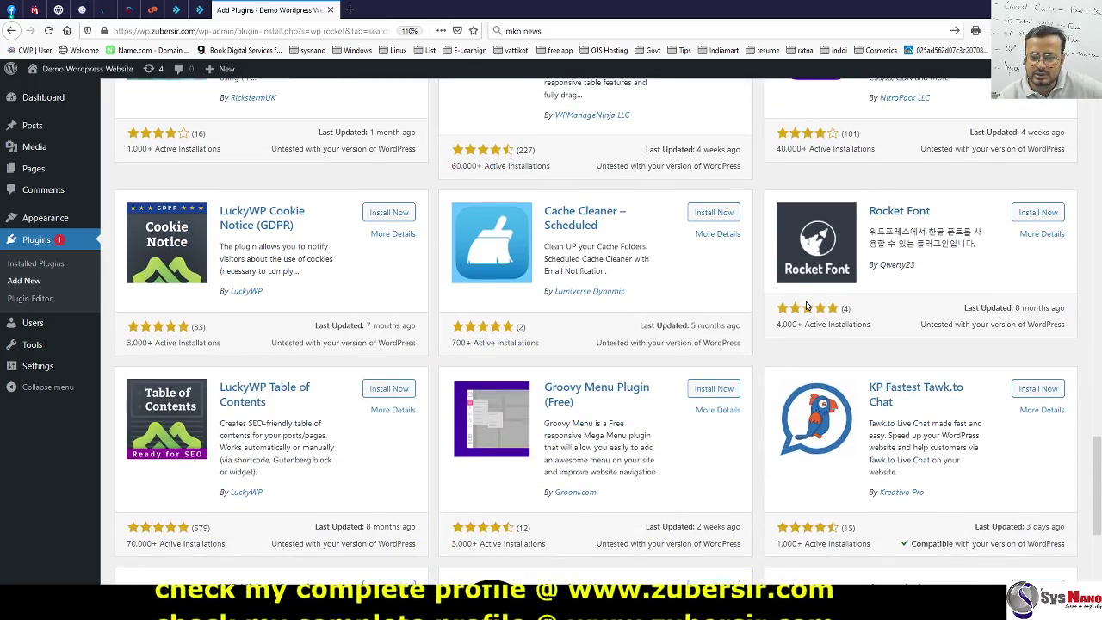
{"action": "scroll", "coordinate": [765, 318], "scroll_direction": "down", "scroll_amount": 4}
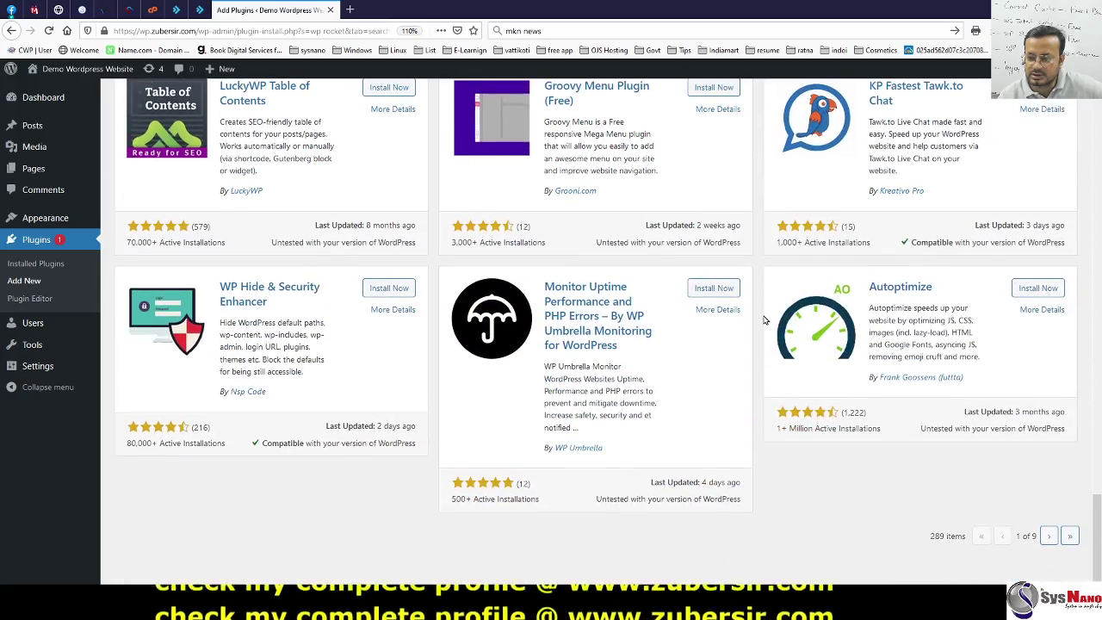
{"action": "scroll", "coordinate": [779, 301], "scroll_direction": "up", "scroll_amount": 20}
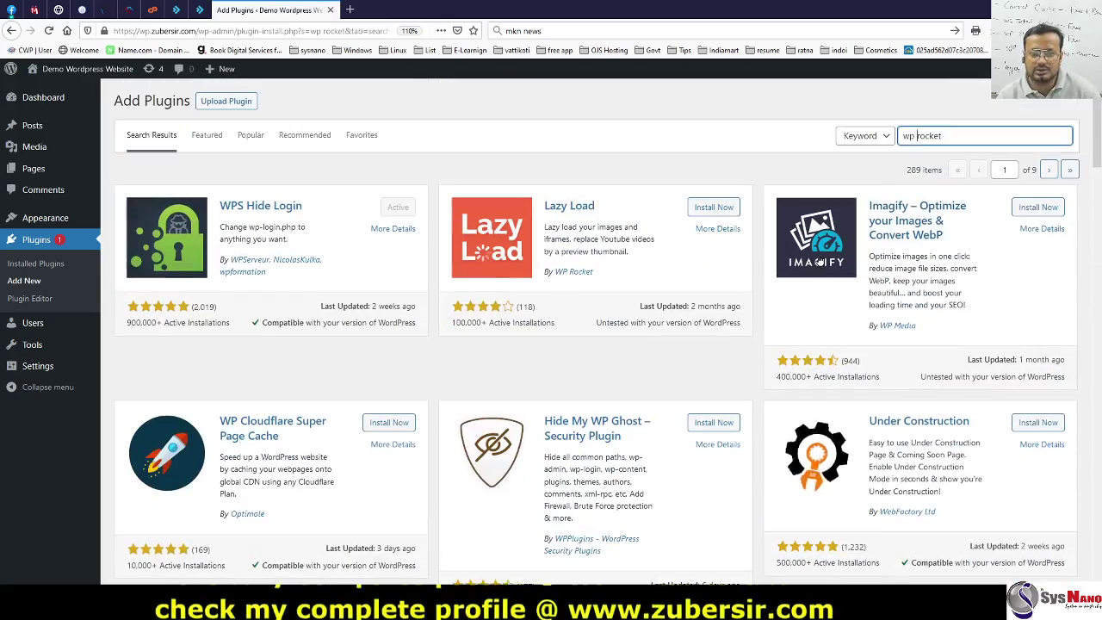
Step: Search the plugin directory for "cache" instead and install the W3 Total Cache plugin
{"action": "left_click_drag", "start_coordinate": [950, 136], "coordinate": [900, 136]}
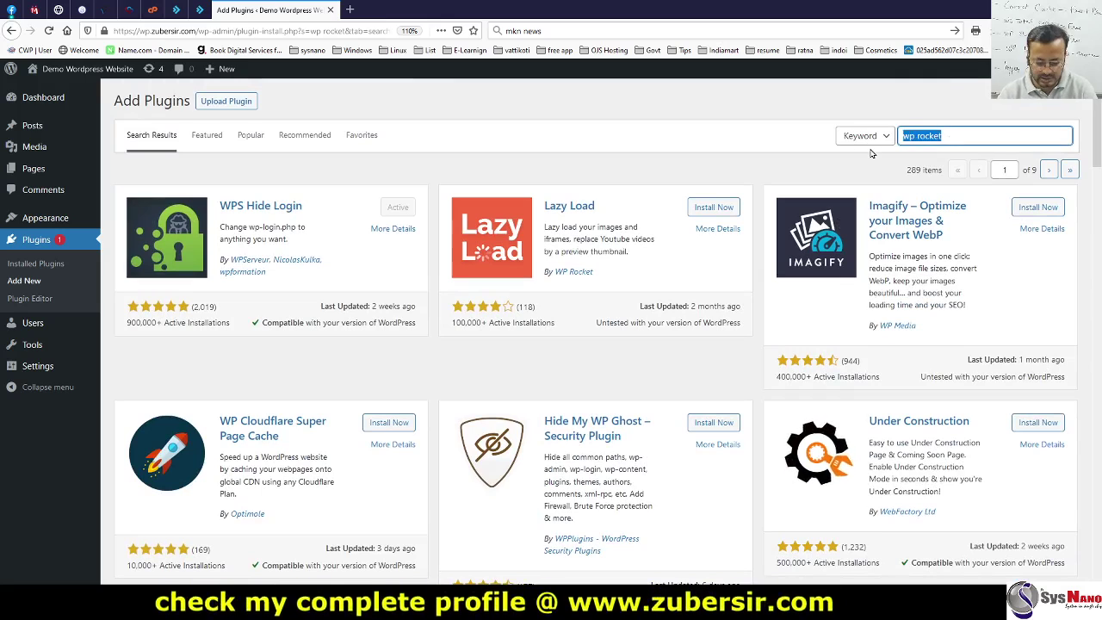
{"action": "type", "text": "che"}
{"action": "key", "text": "BackSpace"}
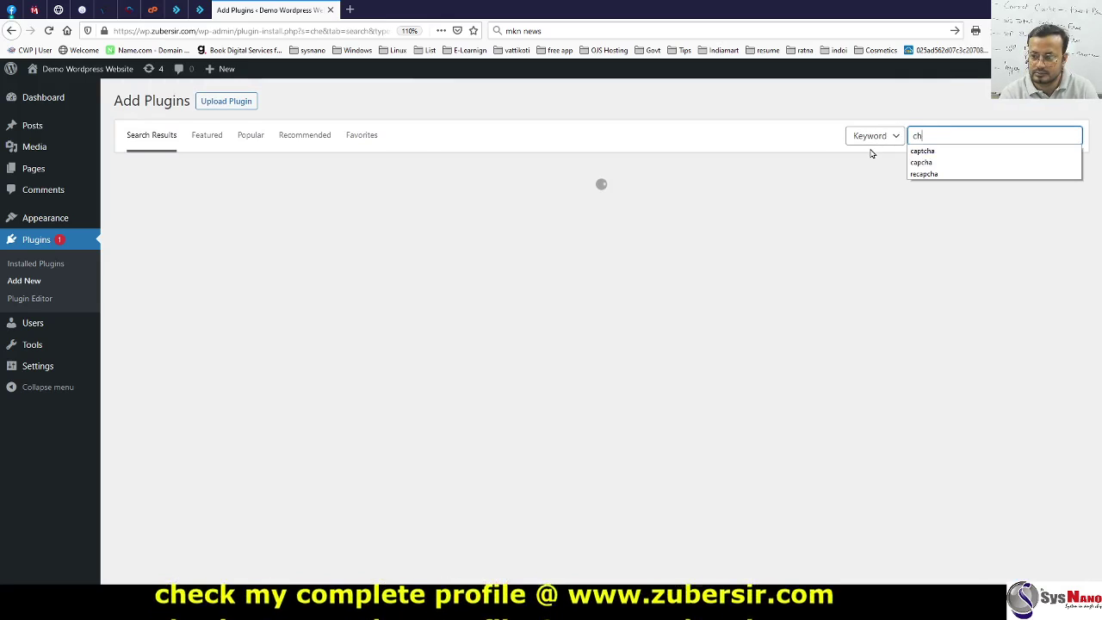
{"action": "type", "text": "ach"}
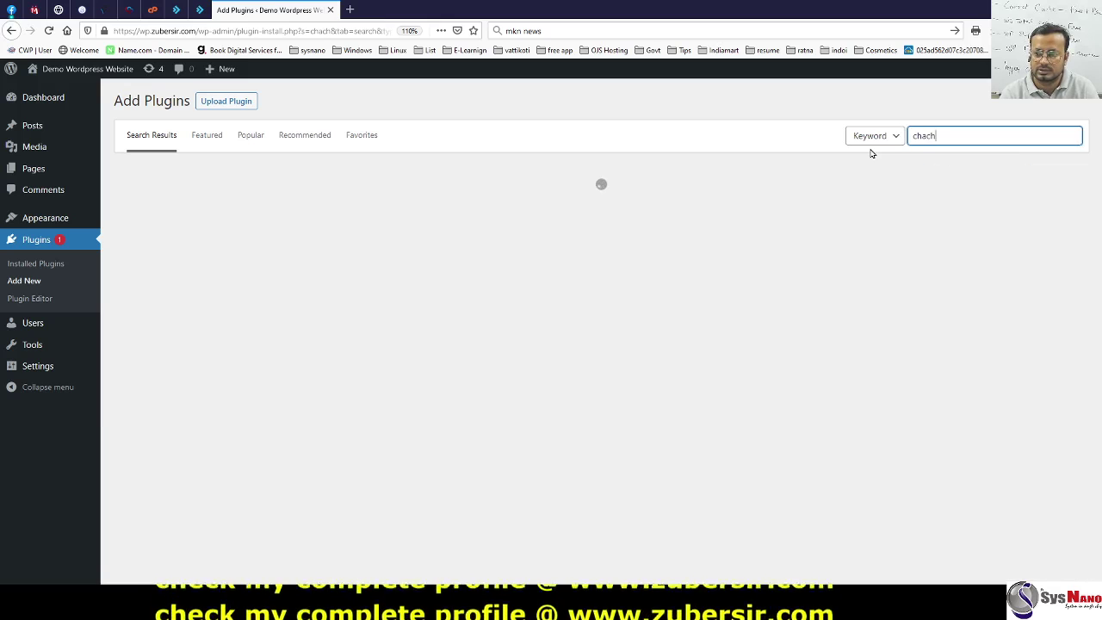
{"action": "key", "text": "BackSpace"}
{"action": "key", "text": "BackSpace"}
{"action": "key", "text": "BackSpace"}
{"action": "key", "text": "BackSpace"}
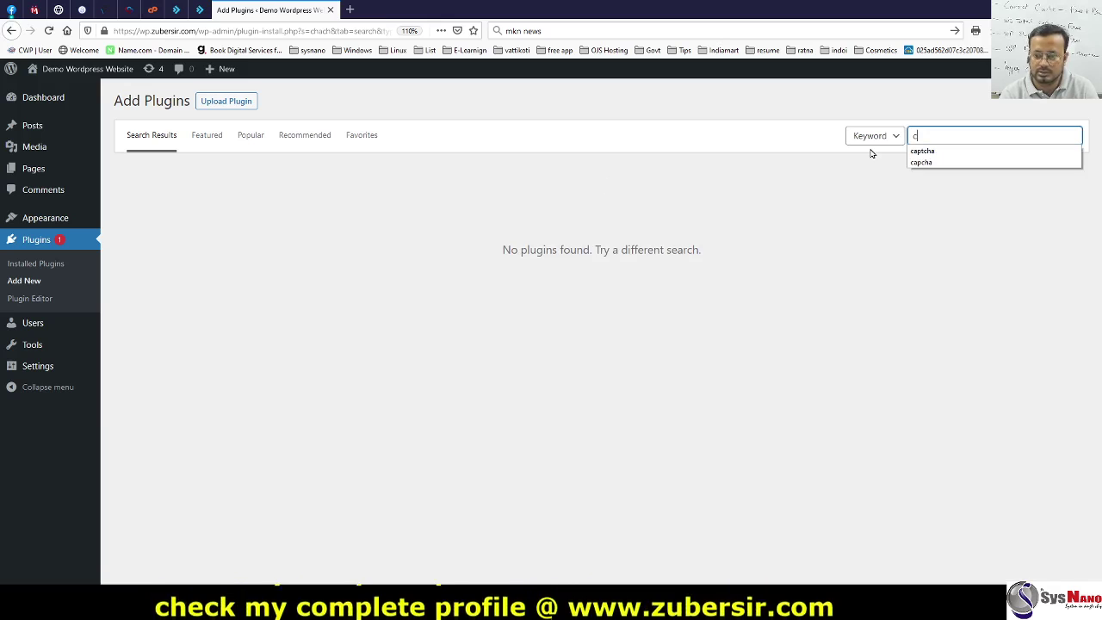
{"action": "type", "text": "ache"}
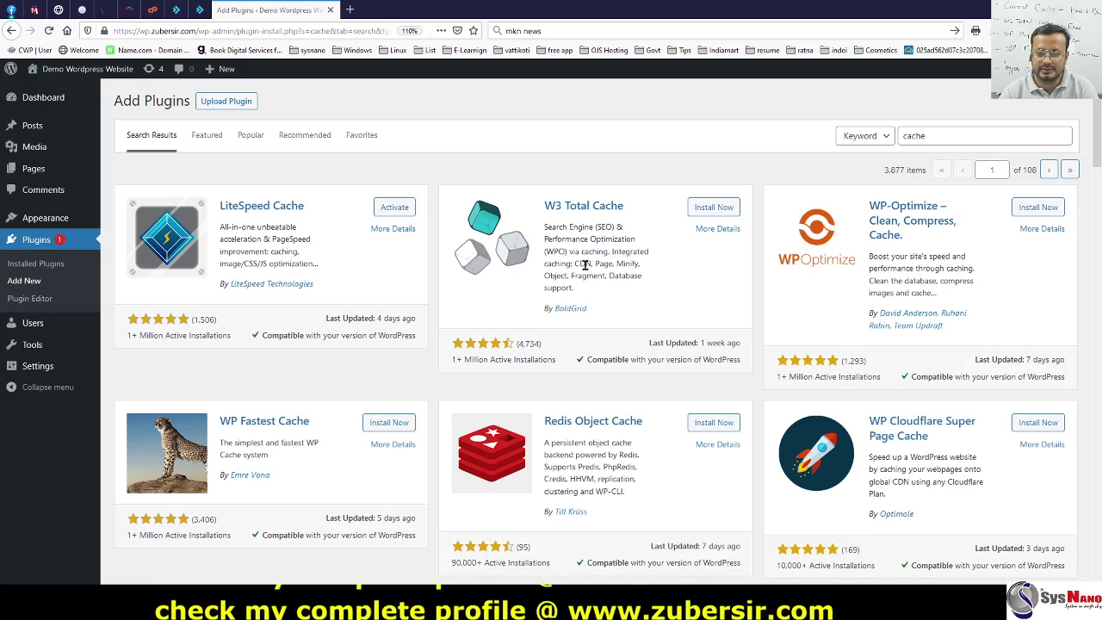
{"action": "left_click", "coordinate": [951, 135]}
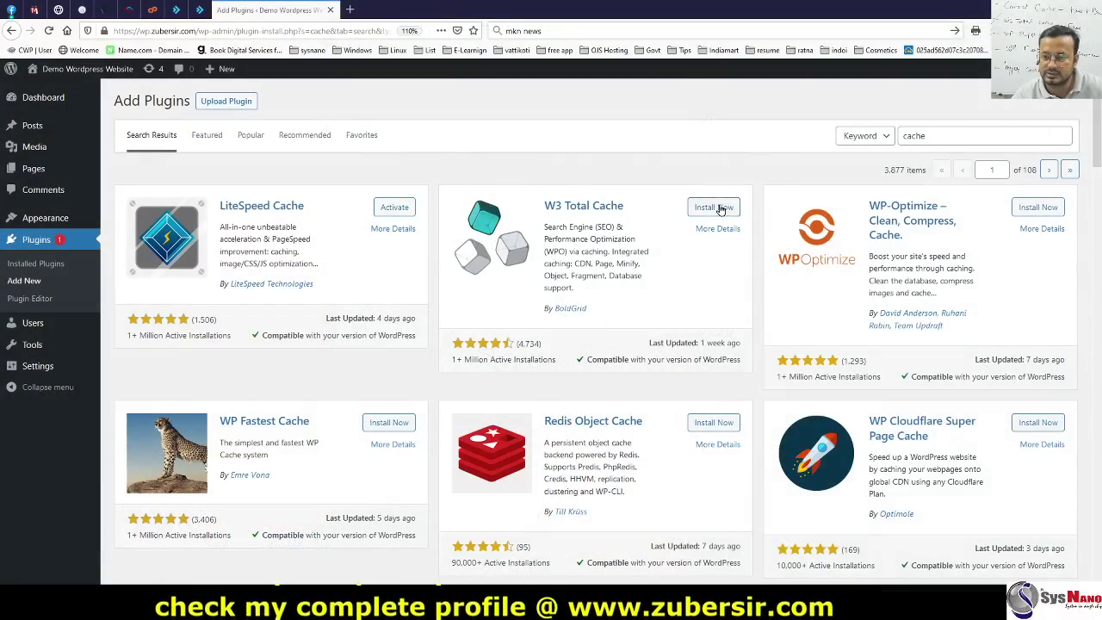
{"action": "left_click", "coordinate": [719, 210]}
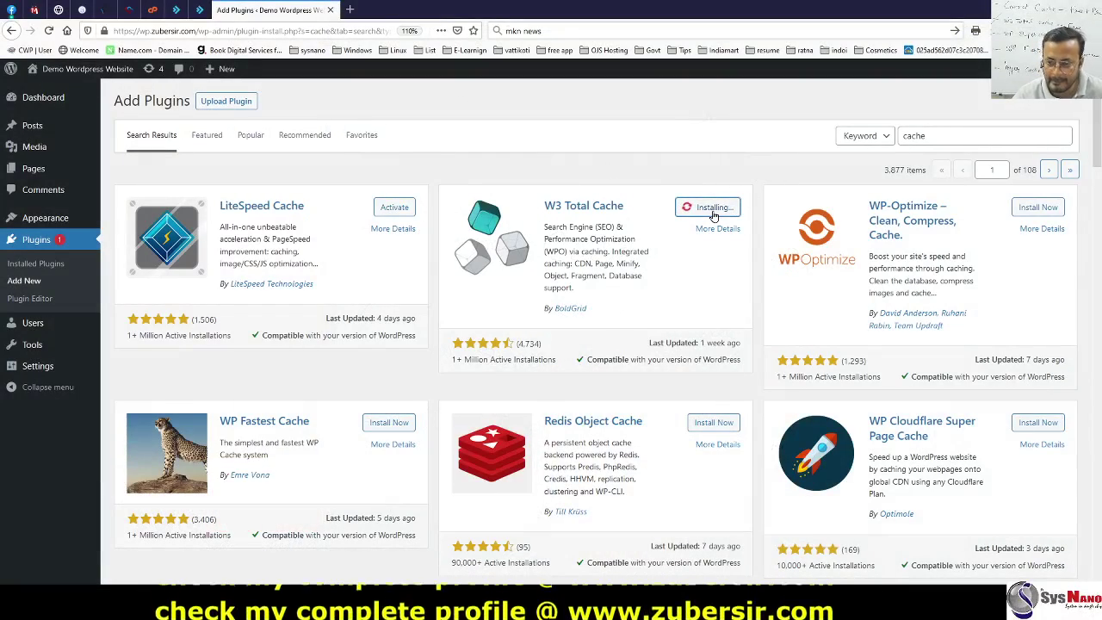
Step: Enlarge the plugin search page to 140% and activate the installed W3 Total Cache plugin
{"action": "key", "text": "ctrl+plus"}
{"action": "key", "text": "ctrl+plus"}
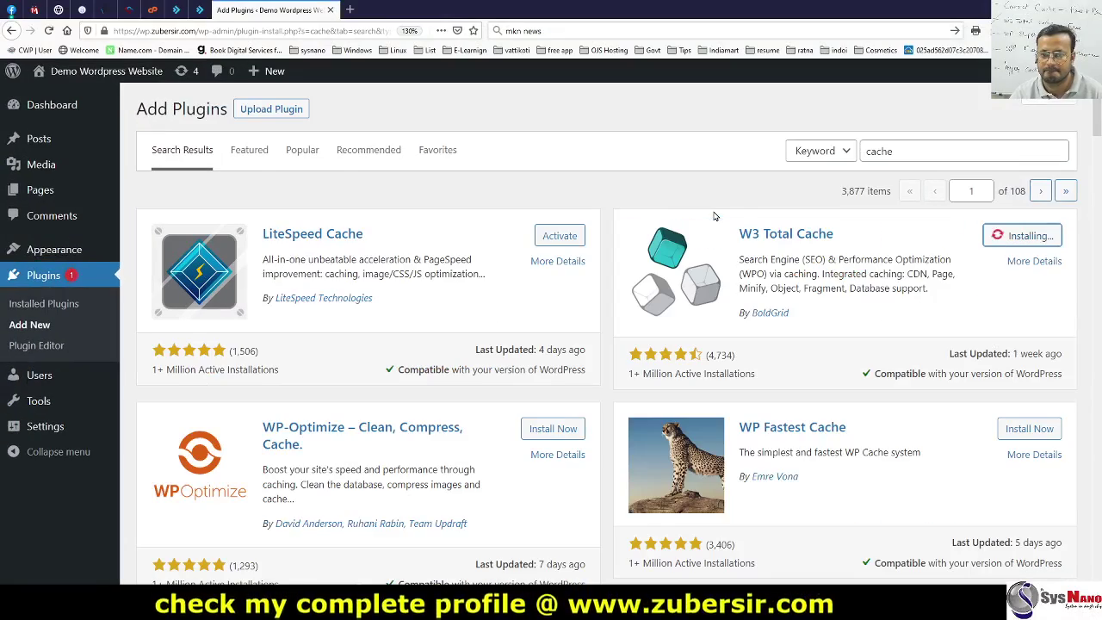
{"action": "key", "text": "ctrl+plus"}
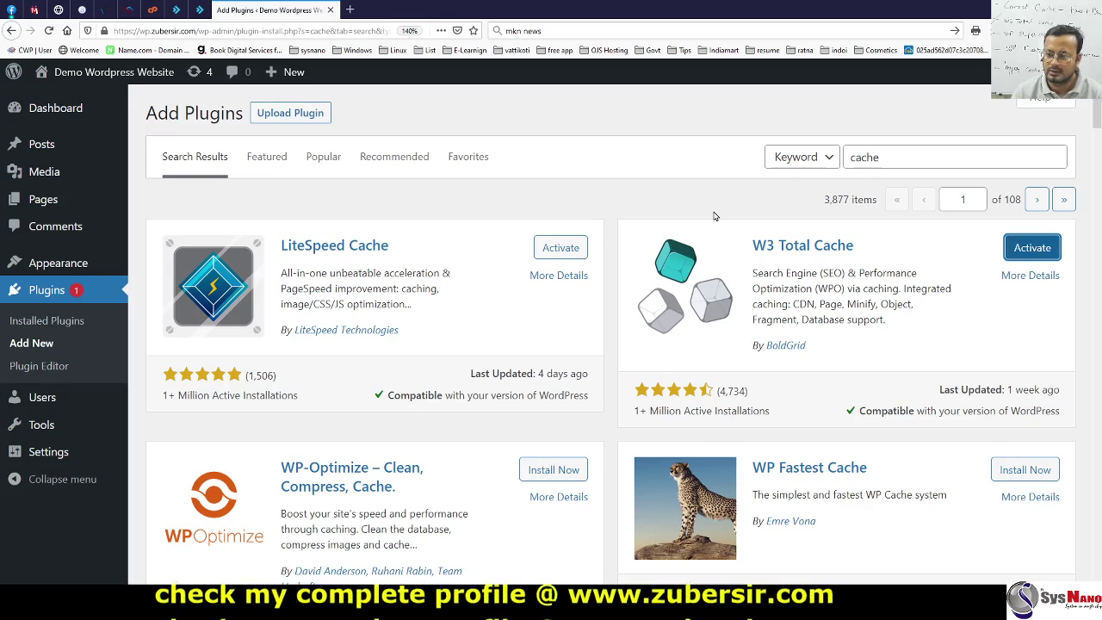
{"action": "scroll", "coordinate": [783, 325], "scroll_direction": "down", "scroll_amount": 1}
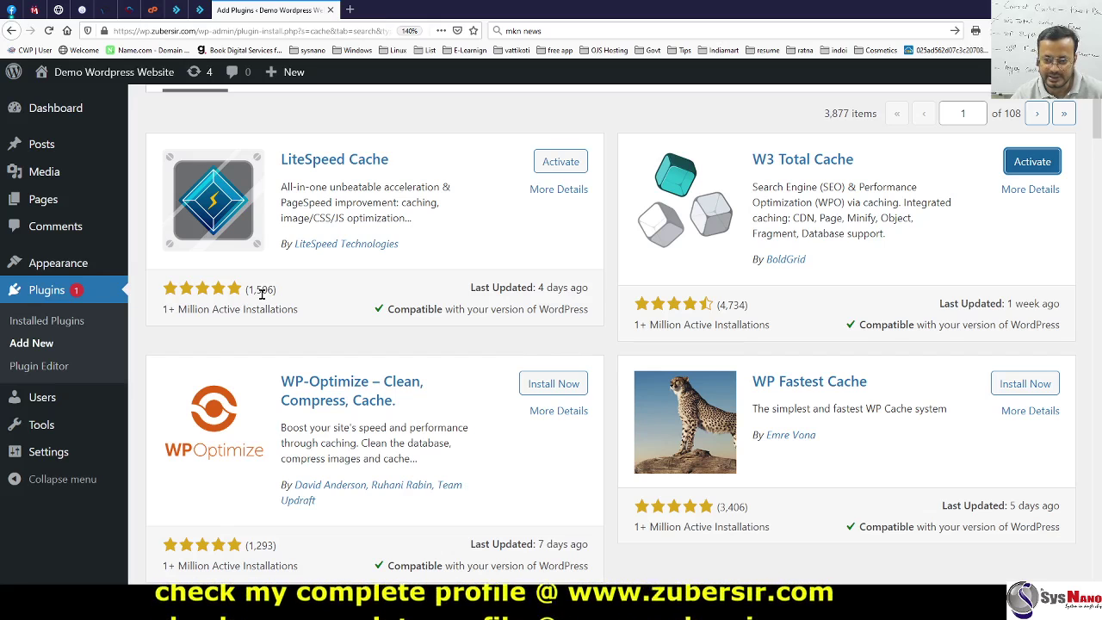
{"action": "left_click", "coordinate": [1030, 169]}
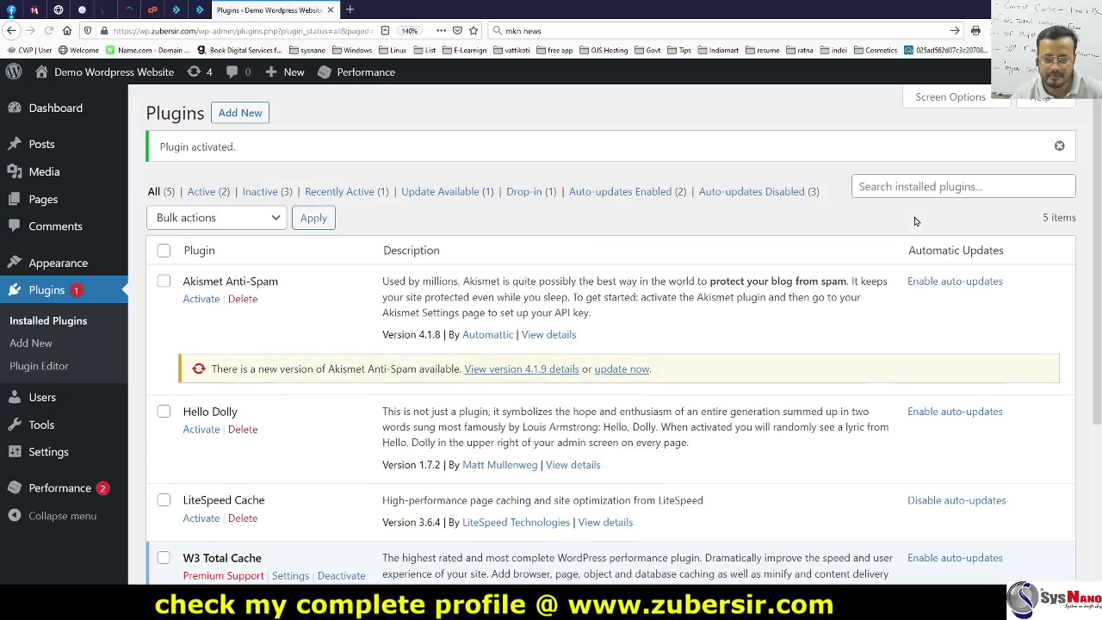
Step: Open W3 Total Cache's performance settings, accept its usage data collection and skip the initial setup guide
{"action": "scroll", "coordinate": [594, 319], "scroll_direction": "down", "scroll_amount": 3}
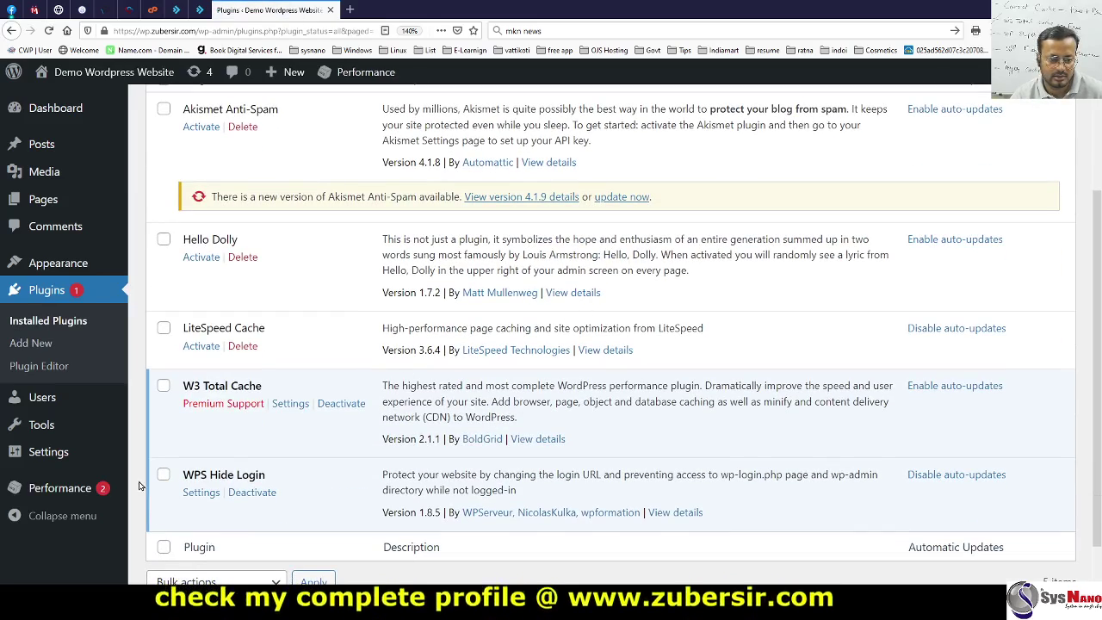
{"action": "mouse_move", "coordinate": [52, 490]}
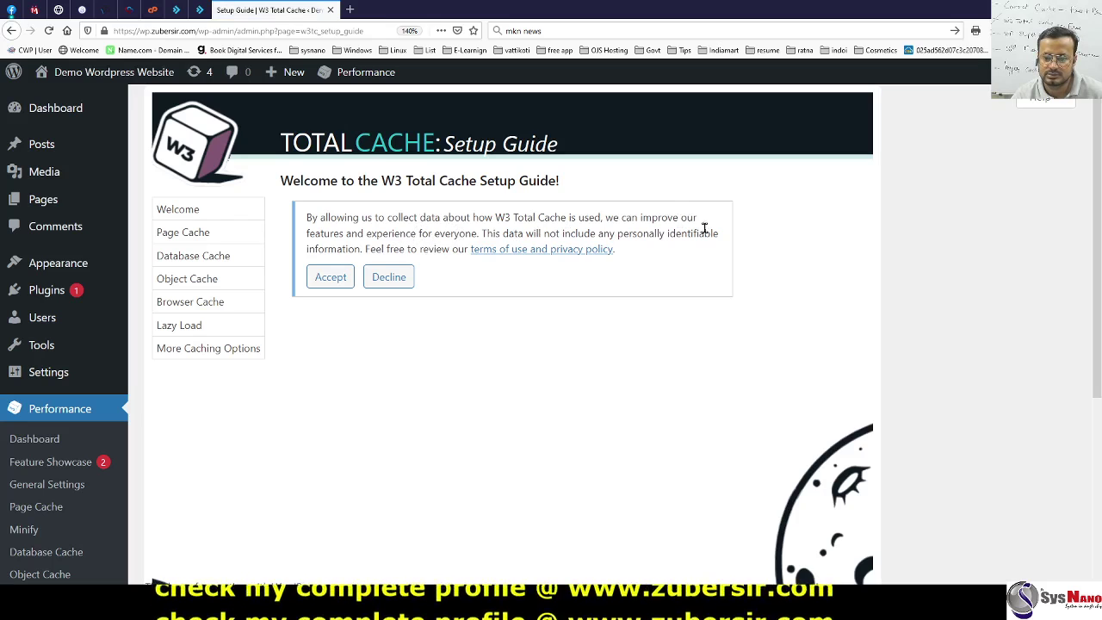
{"action": "left_click", "coordinate": [332, 278]}
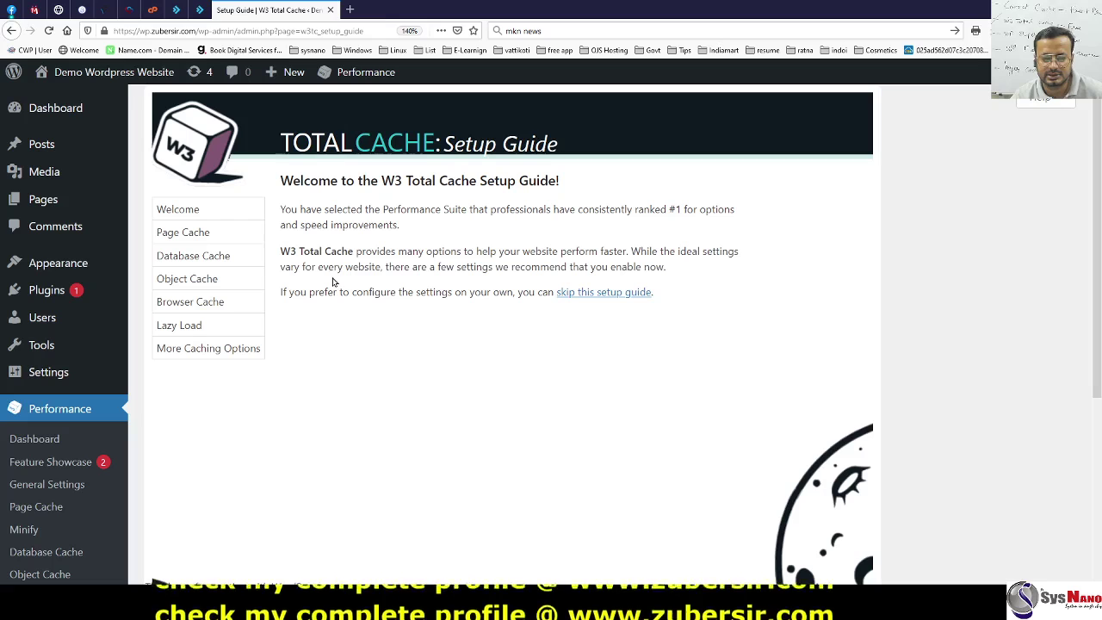
{"action": "left_click", "coordinate": [608, 294]}
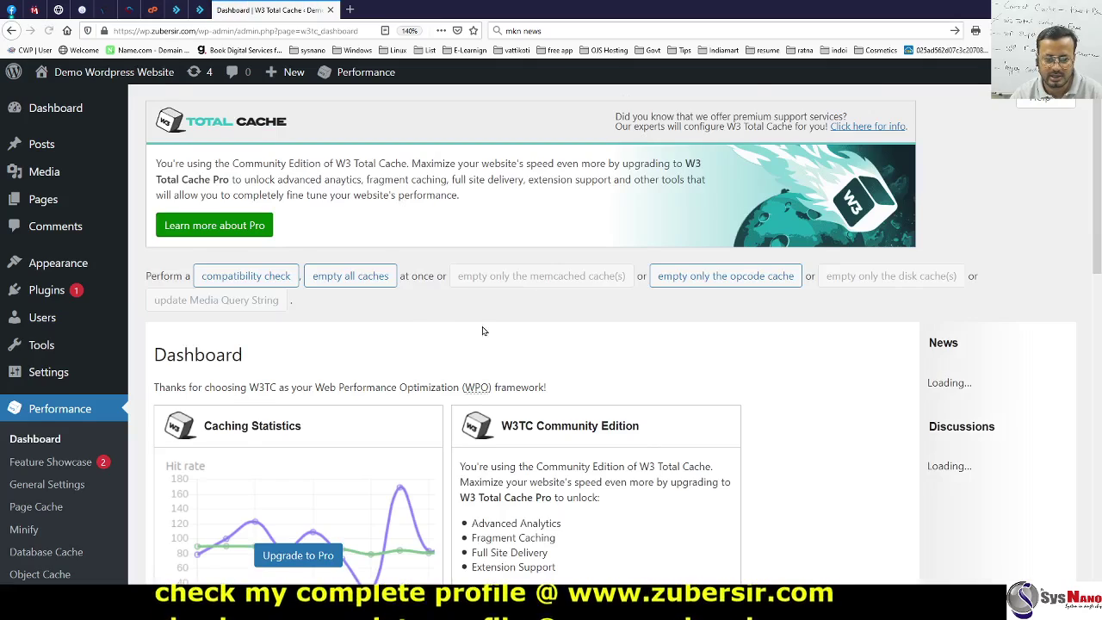
Step: Look through the whole W3 Total Cache dashboard, from caching statistics and page speed to the CDN, premium services and backup offers
{"action": "scroll", "coordinate": [491, 325], "scroll_direction": "down", "scroll_amount": 3}
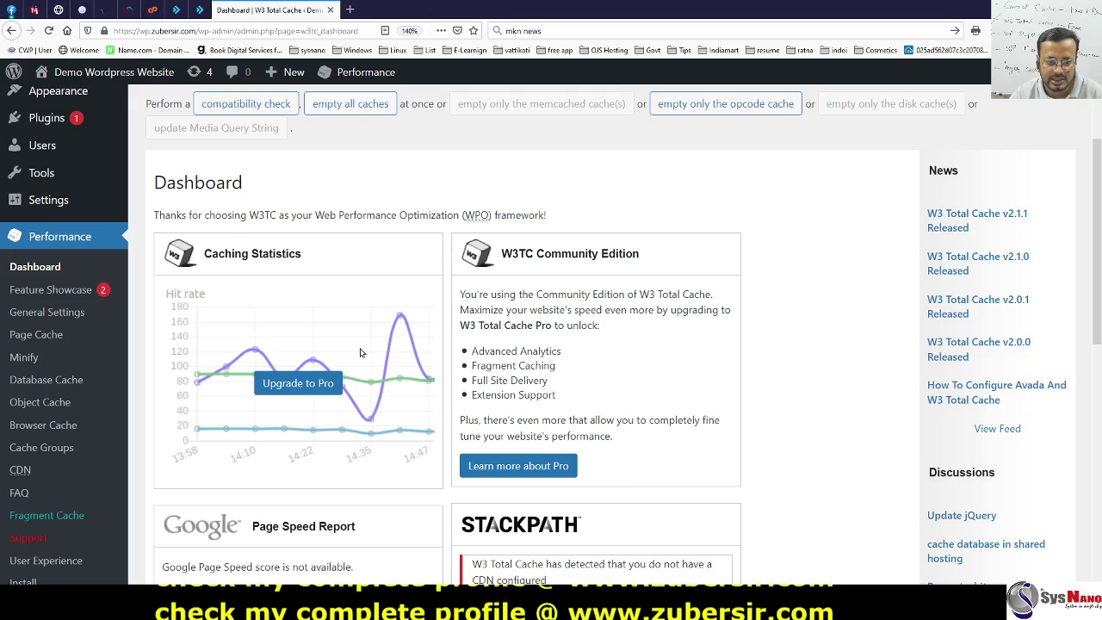
{"action": "scroll", "coordinate": [315, 359], "scroll_direction": "down", "scroll_amount": 1}
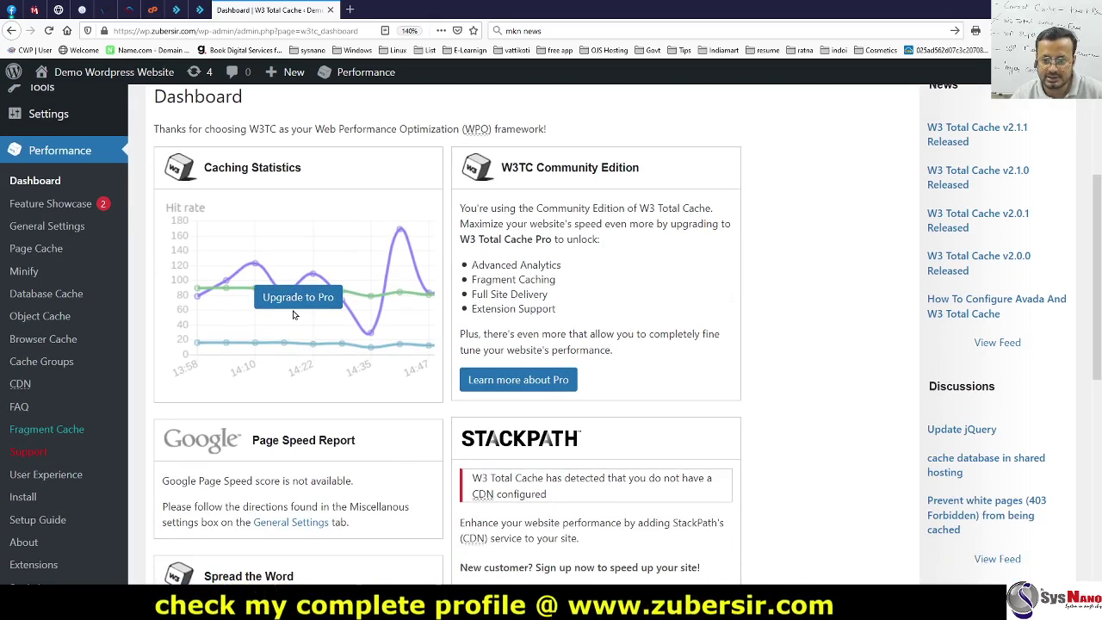
{"action": "scroll", "coordinate": [292, 315], "scroll_direction": "down", "scroll_amount": 1}
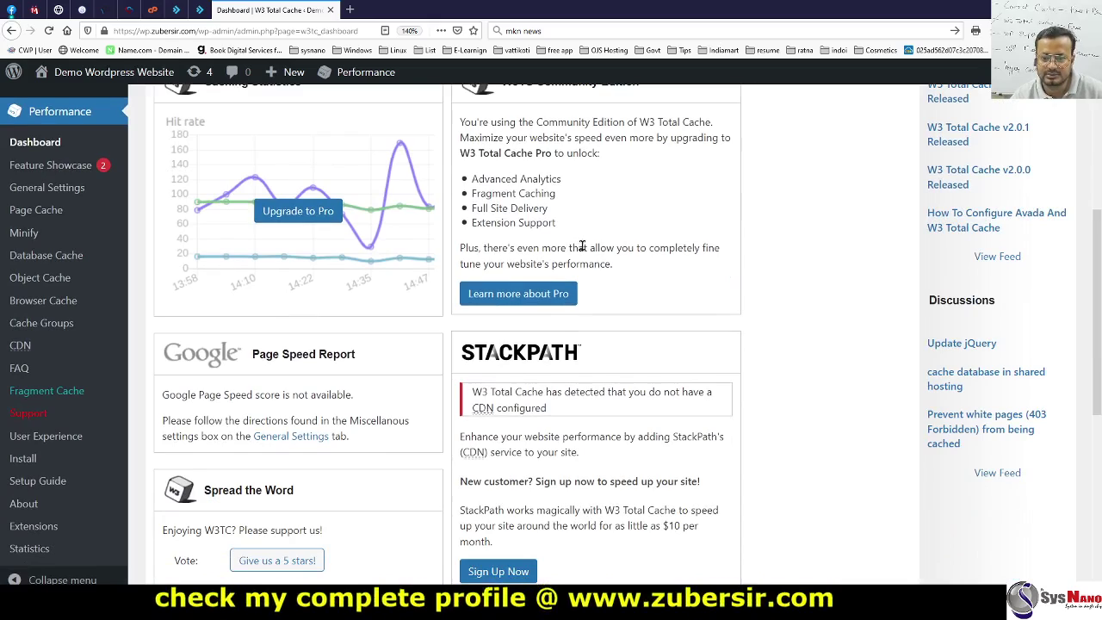
{"action": "scroll", "coordinate": [637, 272], "scroll_direction": "down", "scroll_amount": 1}
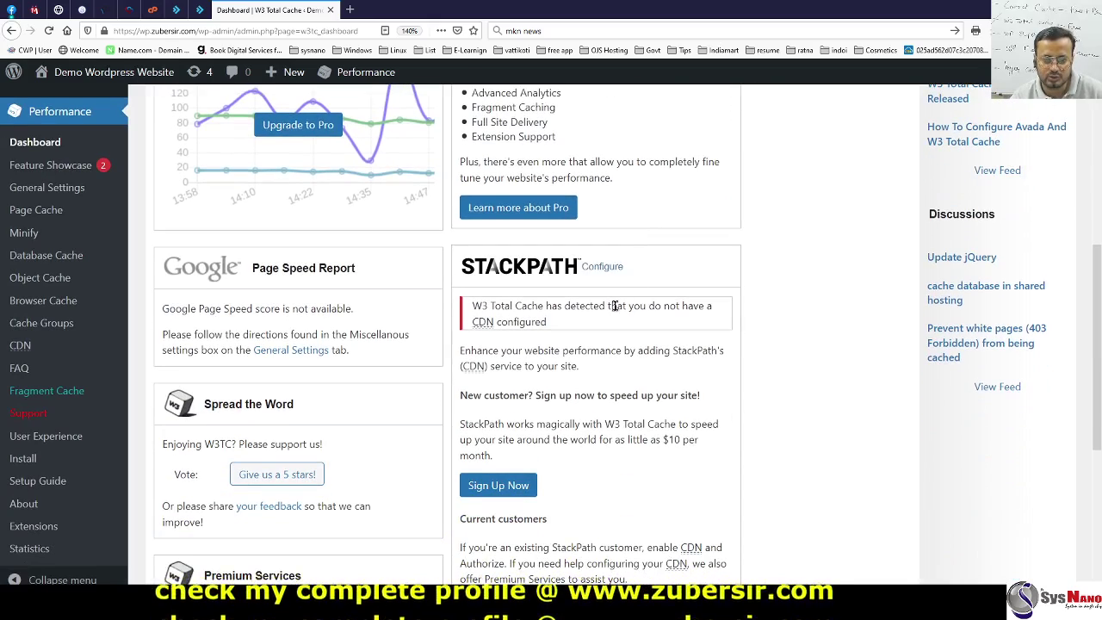
{"action": "scroll", "coordinate": [614, 306], "scroll_direction": "down", "scroll_amount": 1}
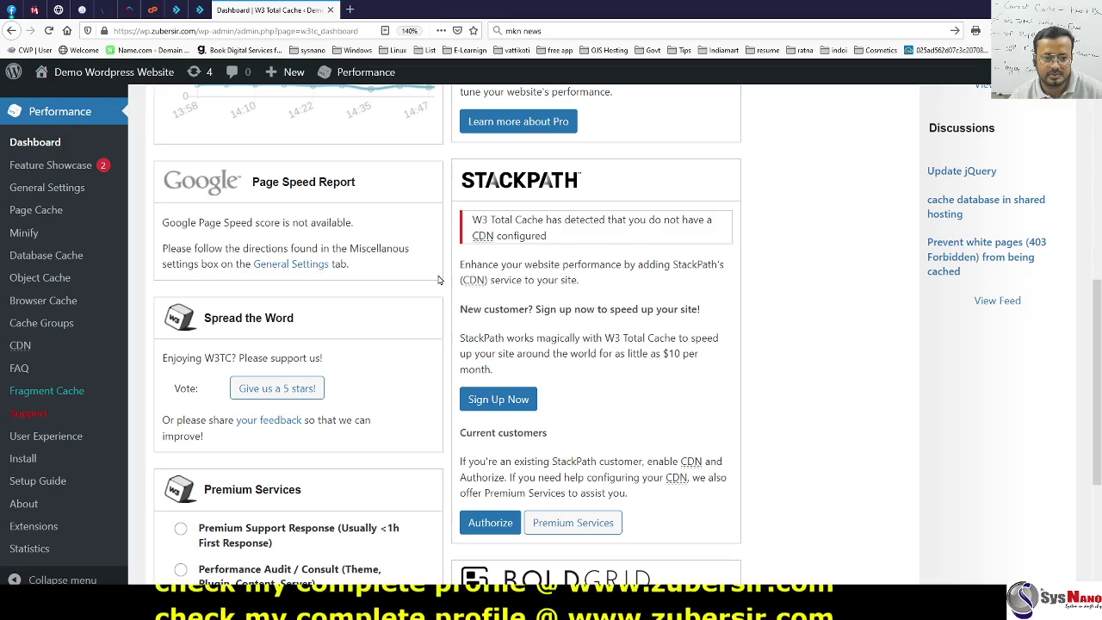
{"action": "scroll", "coordinate": [377, 255], "scroll_direction": "down", "scroll_amount": 1}
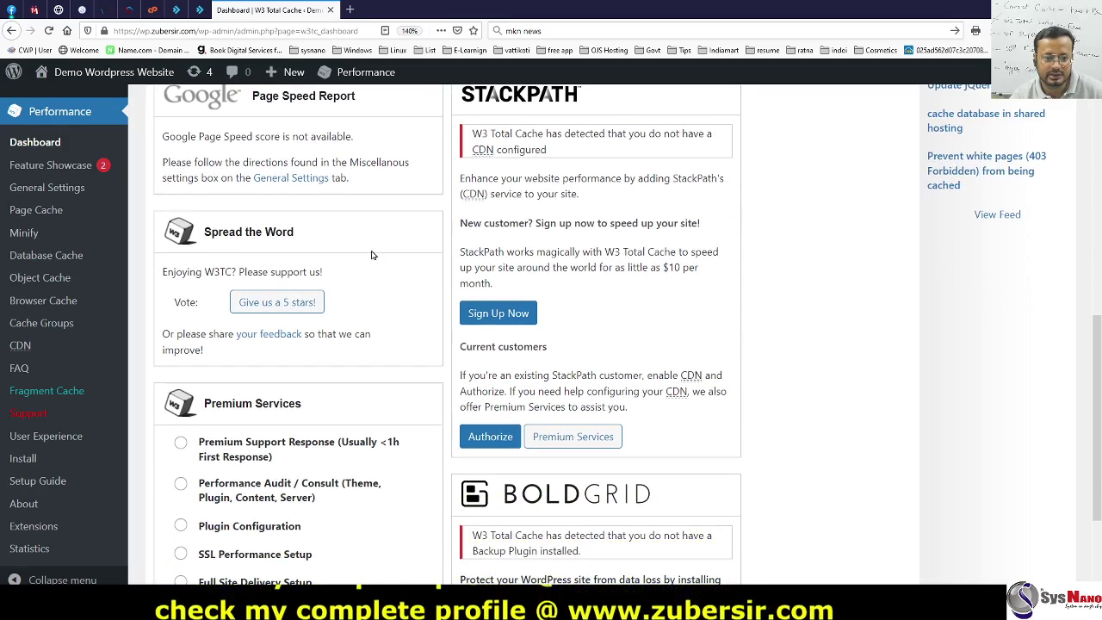
{"action": "scroll", "coordinate": [373, 271], "scroll_direction": "down", "scroll_amount": 1}
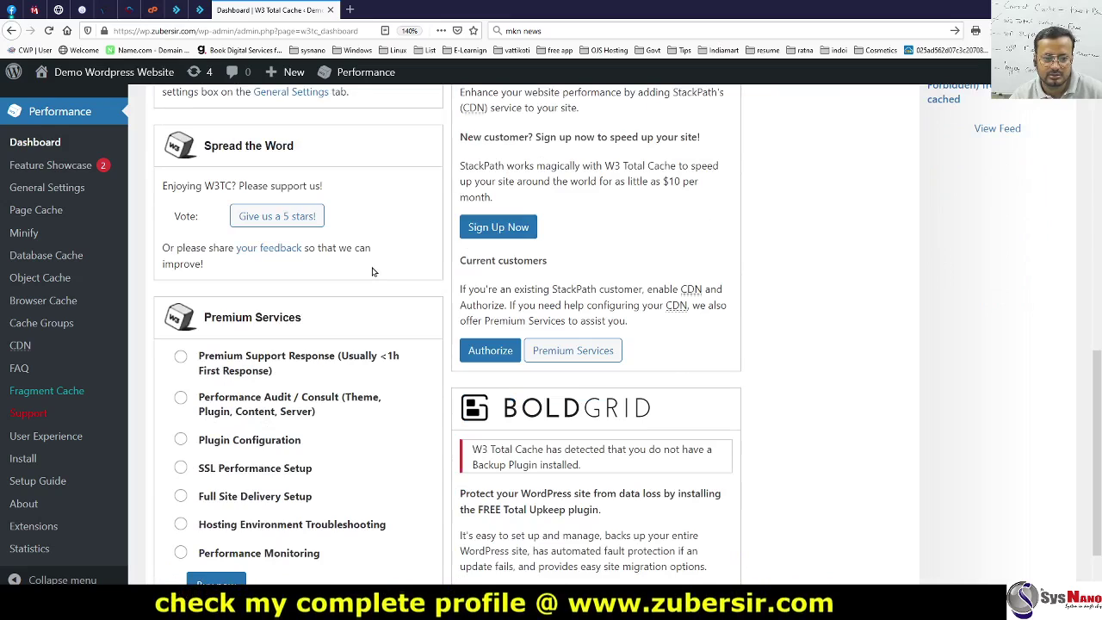
{"action": "scroll", "coordinate": [372, 271], "scroll_direction": "down", "scroll_amount": 1}
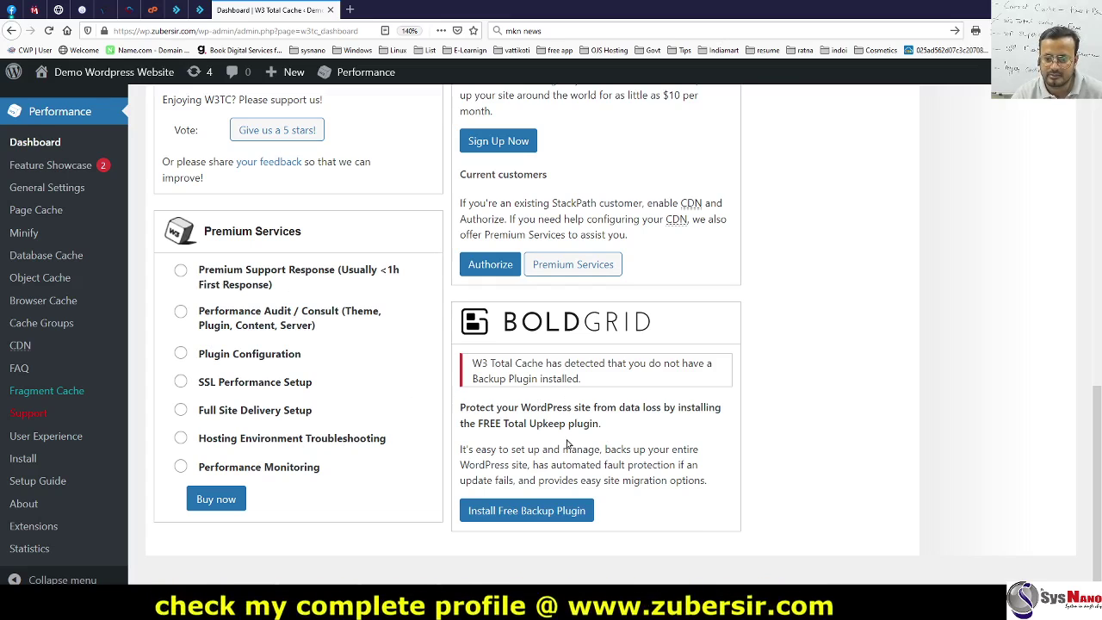
{"action": "scroll", "coordinate": [564, 447], "scroll_direction": "up", "scroll_amount": 2}
{"action": "scroll", "coordinate": [564, 448], "scroll_direction": "down", "scroll_amount": 1}
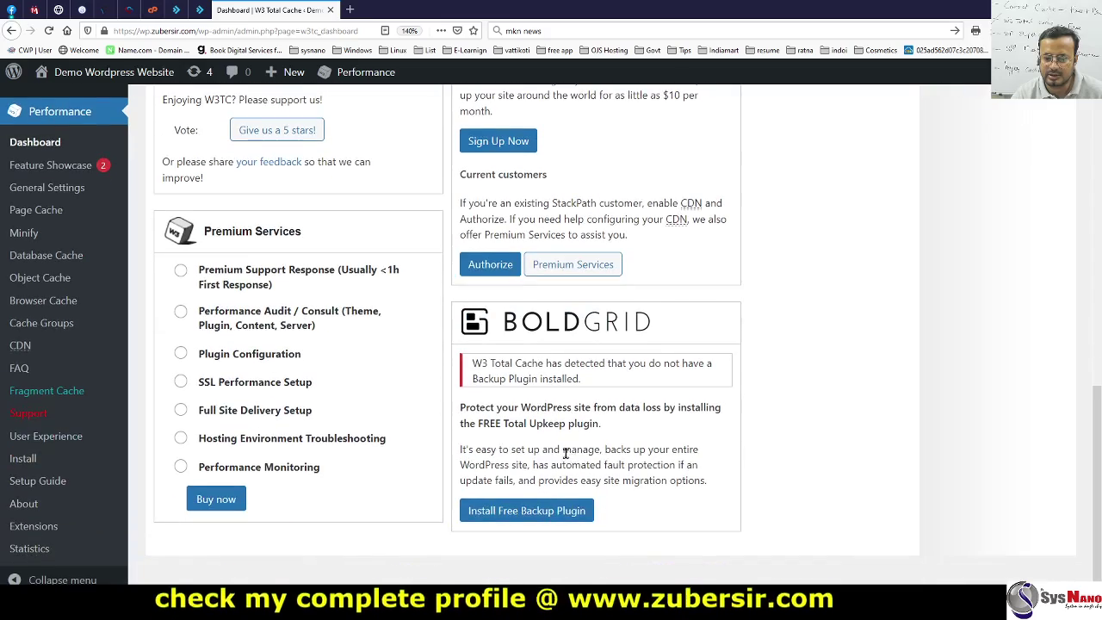
{"action": "scroll", "coordinate": [564, 447], "scroll_direction": "up", "scroll_amount": 5}
{"action": "scroll", "coordinate": [594, 379], "scroll_direction": "up", "scroll_amount": 4}
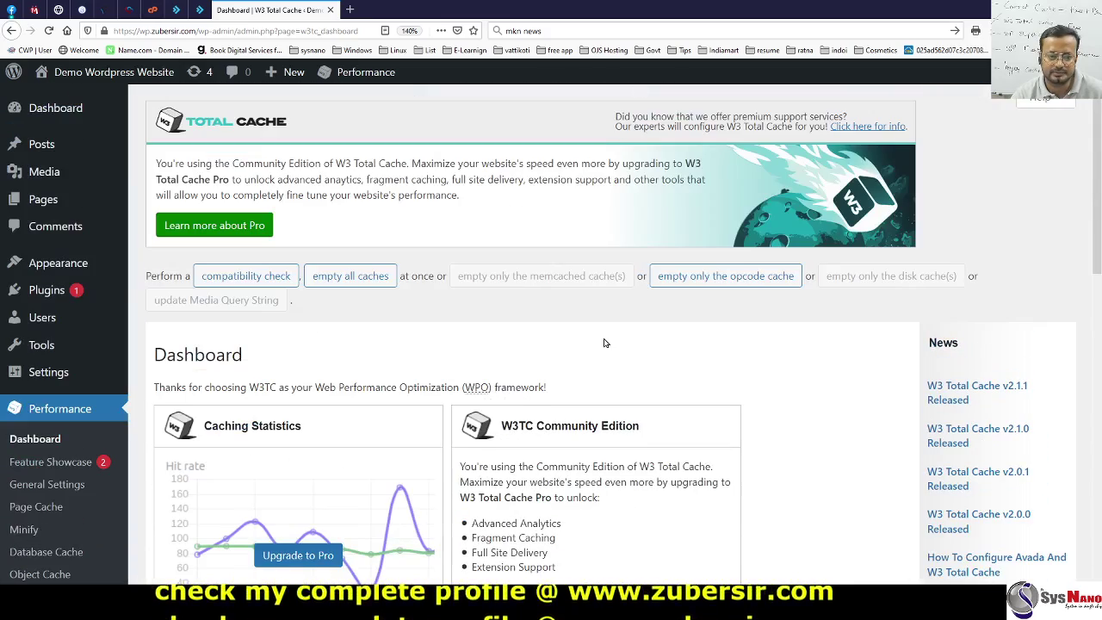
Step: Launch the Setup Guide Wizard from W3 Total Cache's feature showcase and advance past its welcome page
{"action": "left_click", "coordinate": [55, 465]}
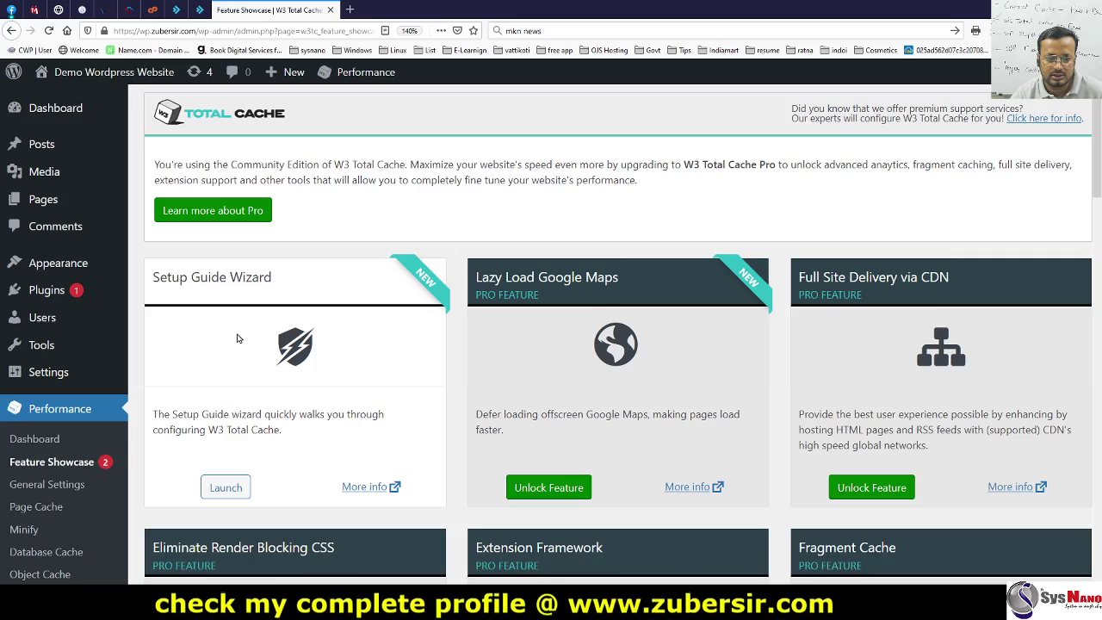
{"action": "scroll", "coordinate": [238, 338], "scroll_direction": "down", "scroll_amount": 1}
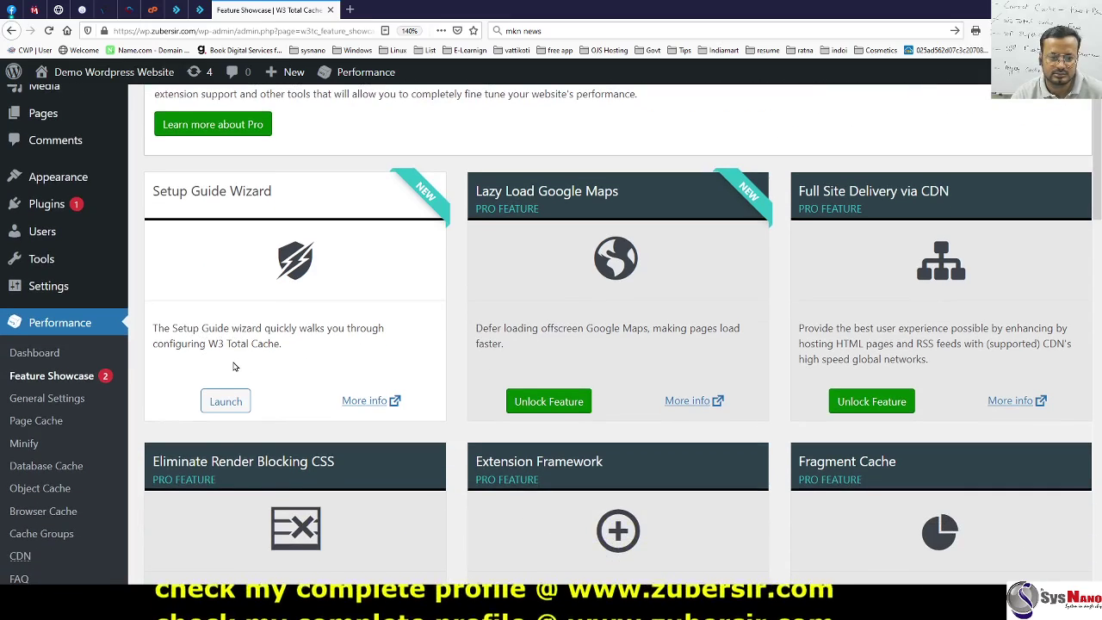
{"action": "left_click", "coordinate": [226, 401]}
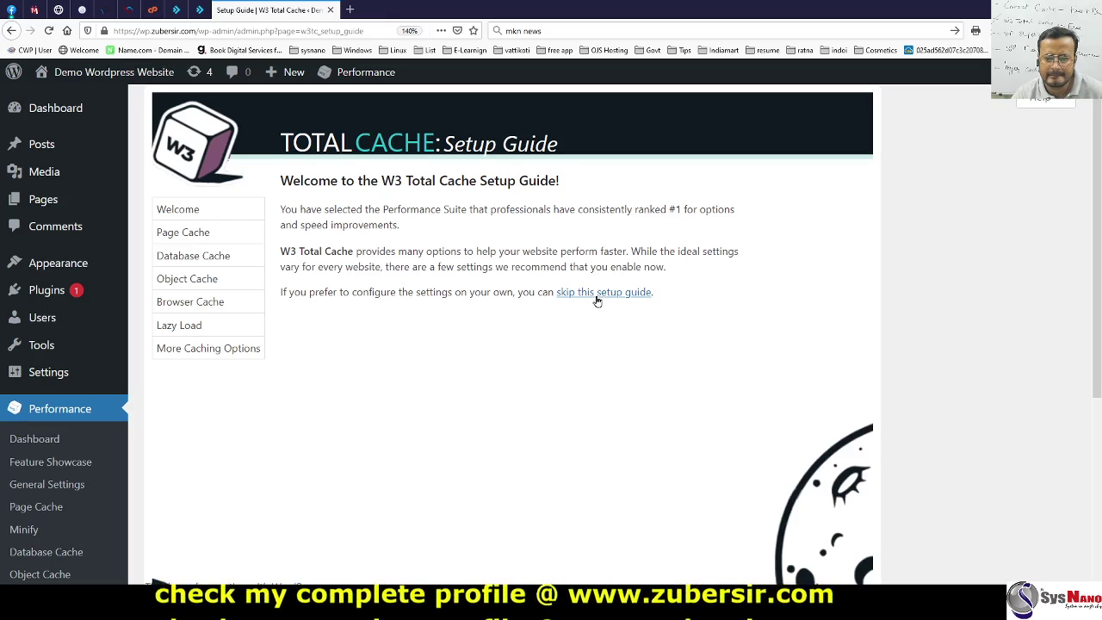
{"action": "scroll", "coordinate": [422, 269], "scroll_direction": "down", "scroll_amount": 5}
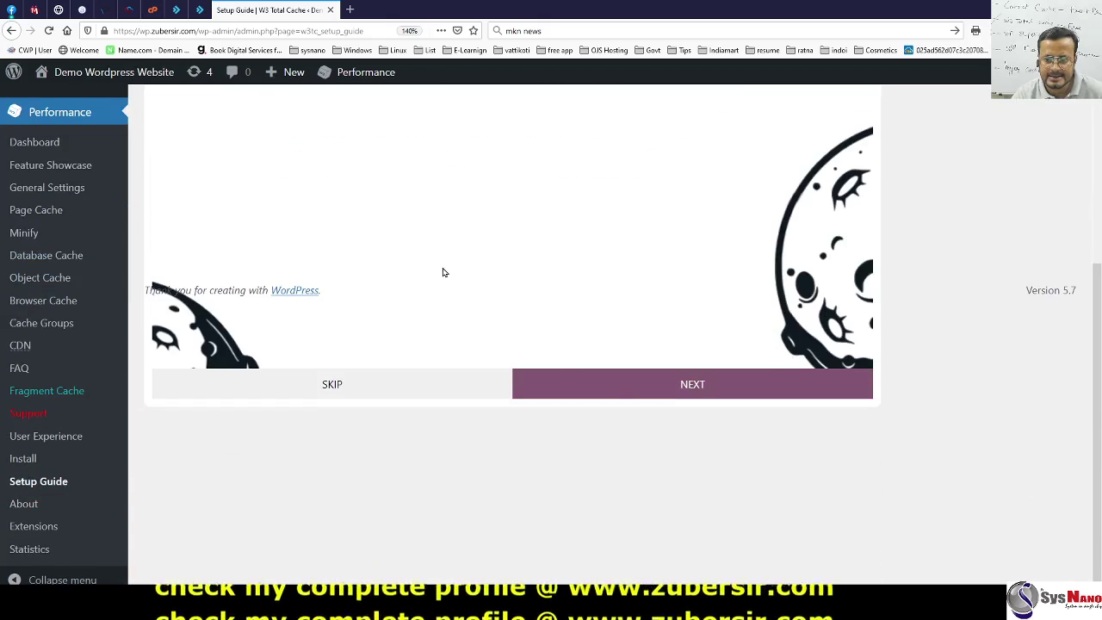
{"action": "left_click", "coordinate": [627, 383]}
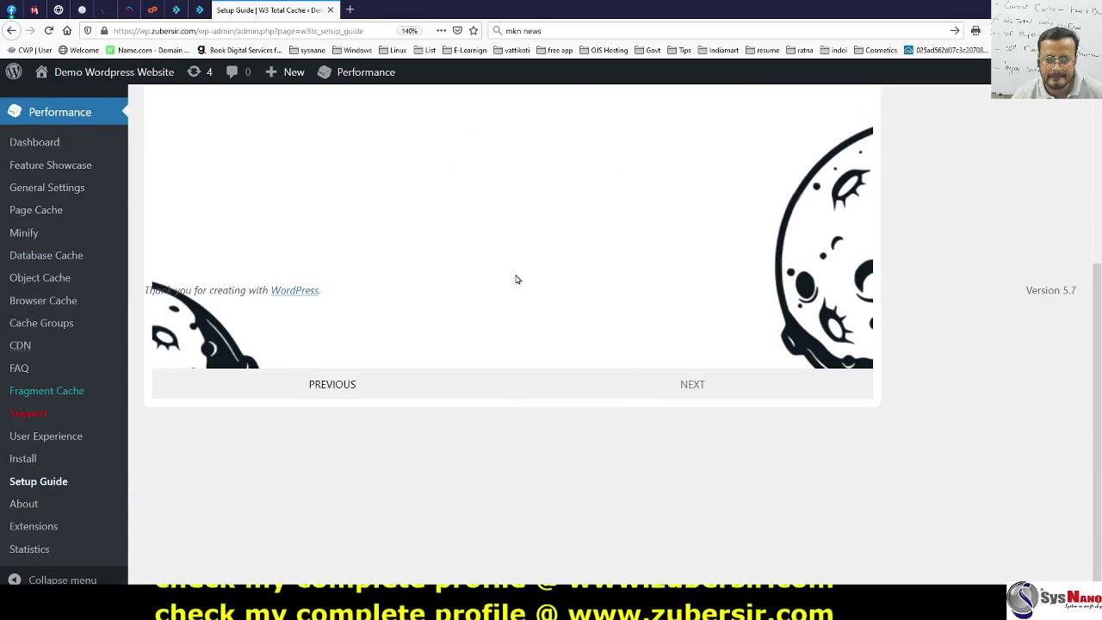
Step: Test the page cache storage engines, choose Disk: Enhanced and continue to the database cache stage
{"action": "scroll", "coordinate": [517, 279], "scroll_direction": "up", "scroll_amount": 5}
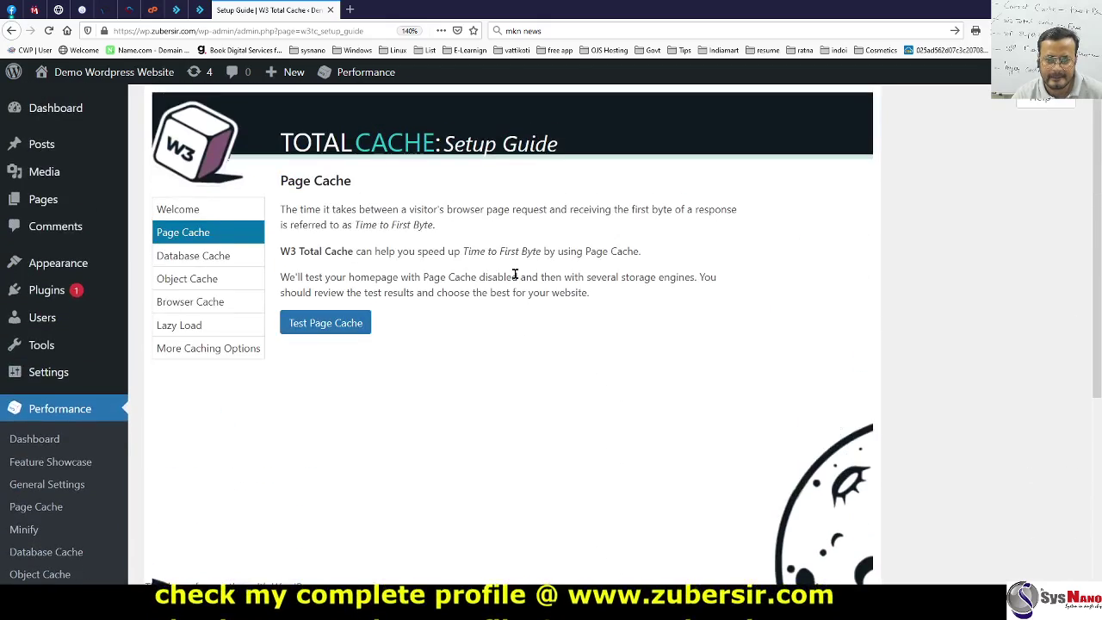
{"action": "left_click", "coordinate": [344, 324]}
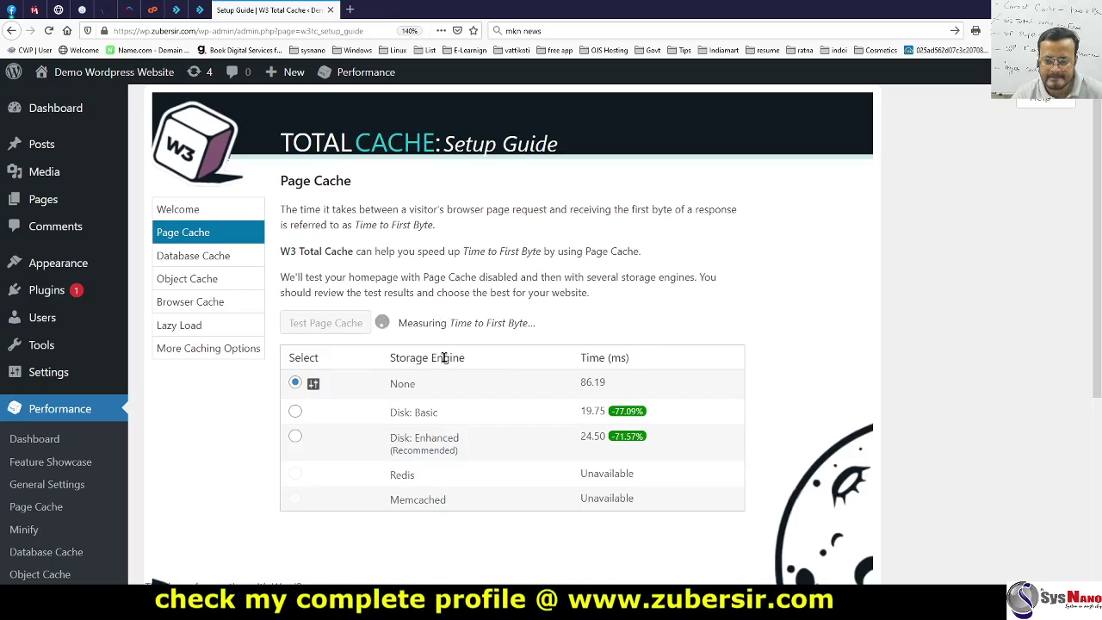
{"action": "scroll", "coordinate": [497, 359], "scroll_direction": "down", "scroll_amount": 2}
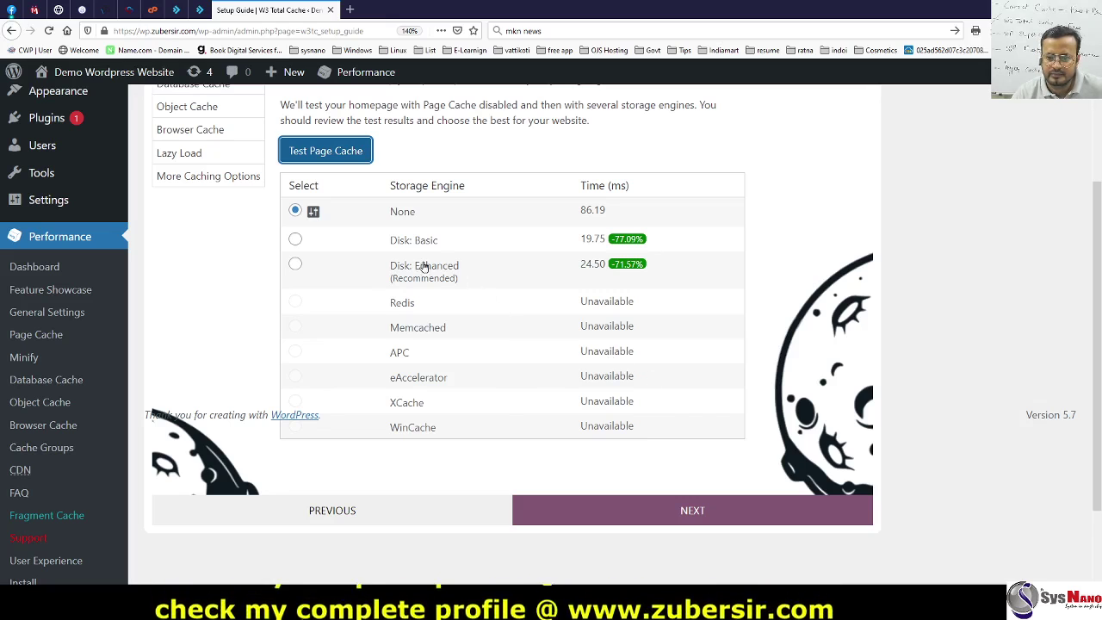
{"action": "left_click", "coordinate": [296, 241]}
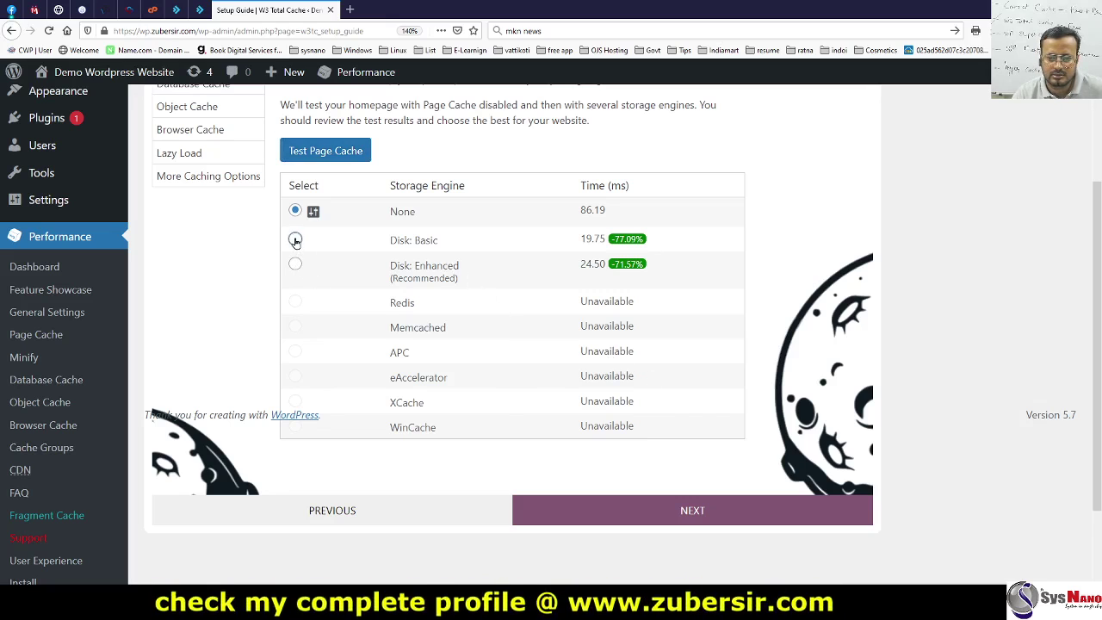
{"action": "left_click", "coordinate": [295, 263]}
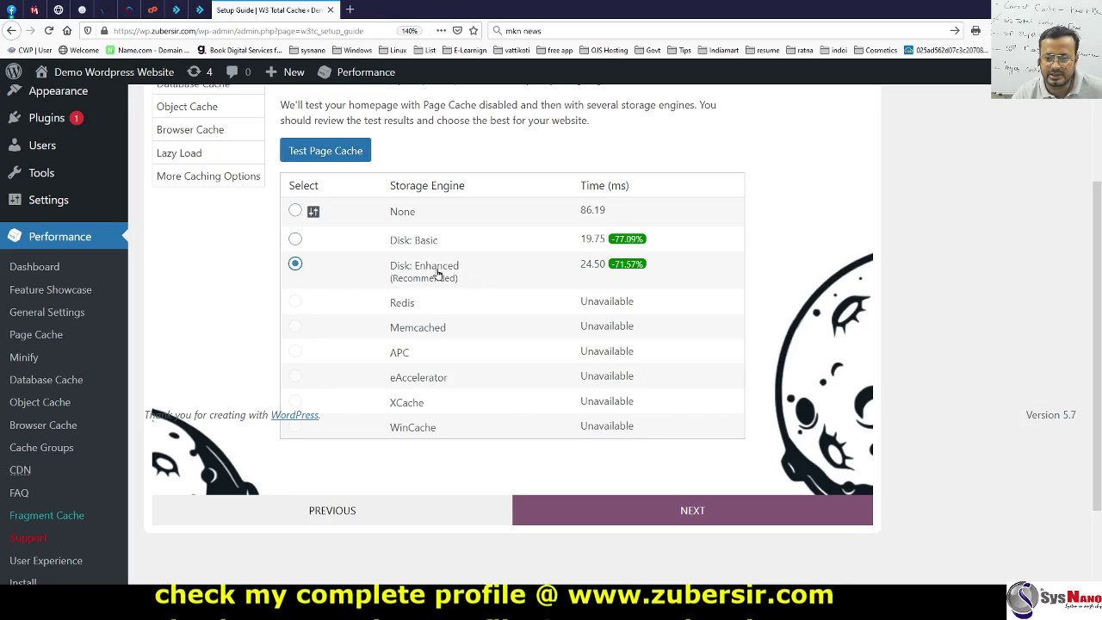
{"action": "left_click", "coordinate": [693, 511]}
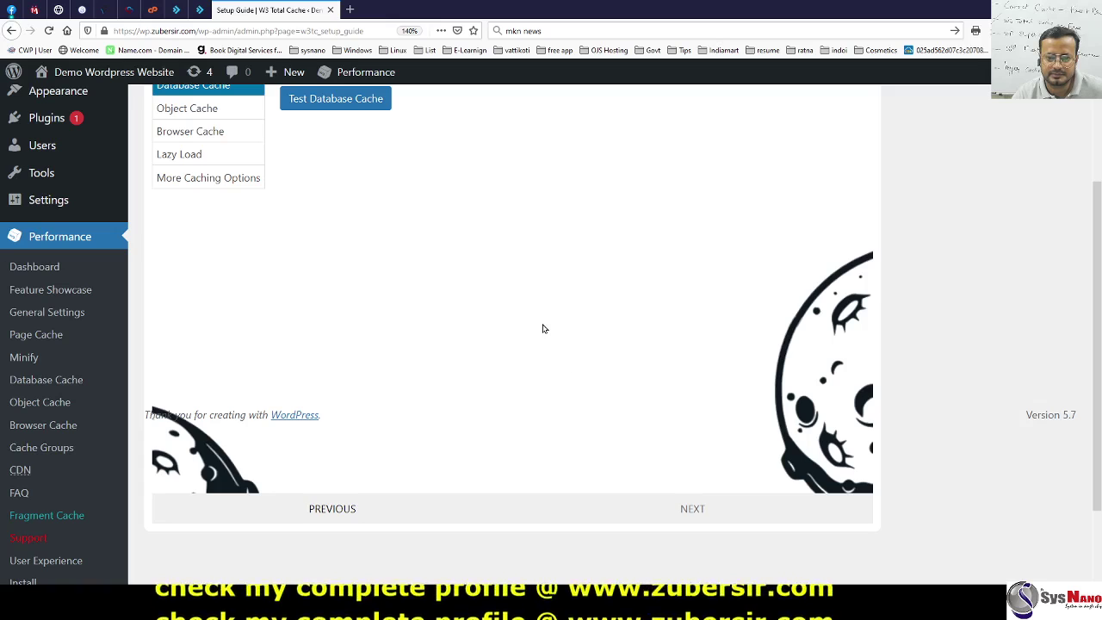
Step: Test the database cache storage engines, choose Disk and continue to the object cache stage
{"action": "scroll", "coordinate": [543, 328], "scroll_direction": "up", "scroll_amount": 4}
{"action": "left_click", "coordinate": [364, 277]}
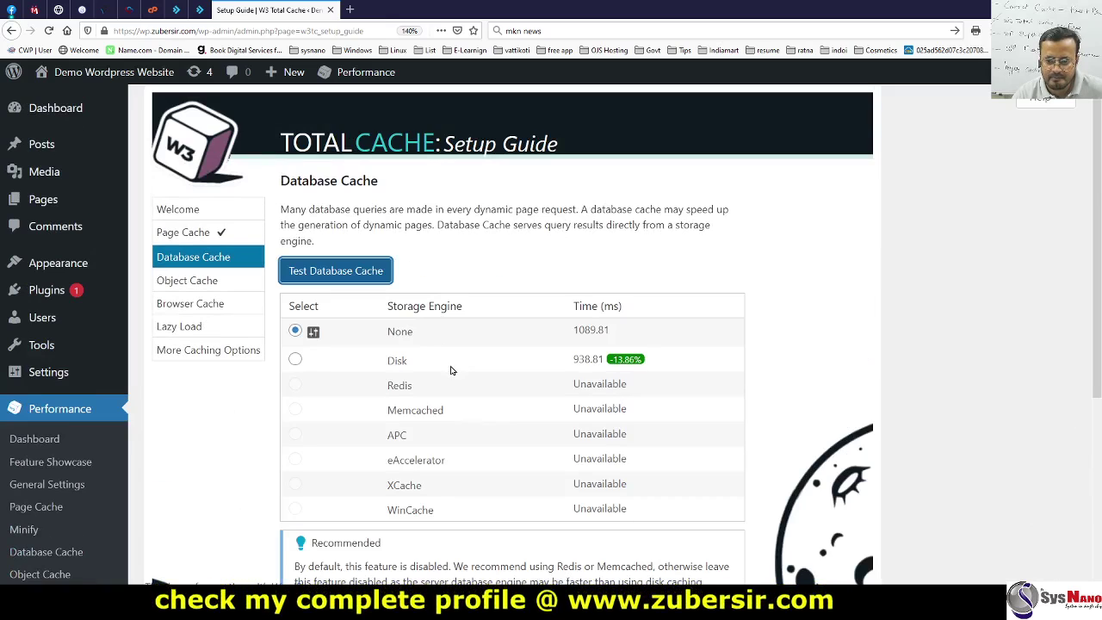
{"action": "scroll", "coordinate": [450, 371], "scroll_direction": "down", "scroll_amount": 2}
{"action": "left_click", "coordinate": [295, 273]}
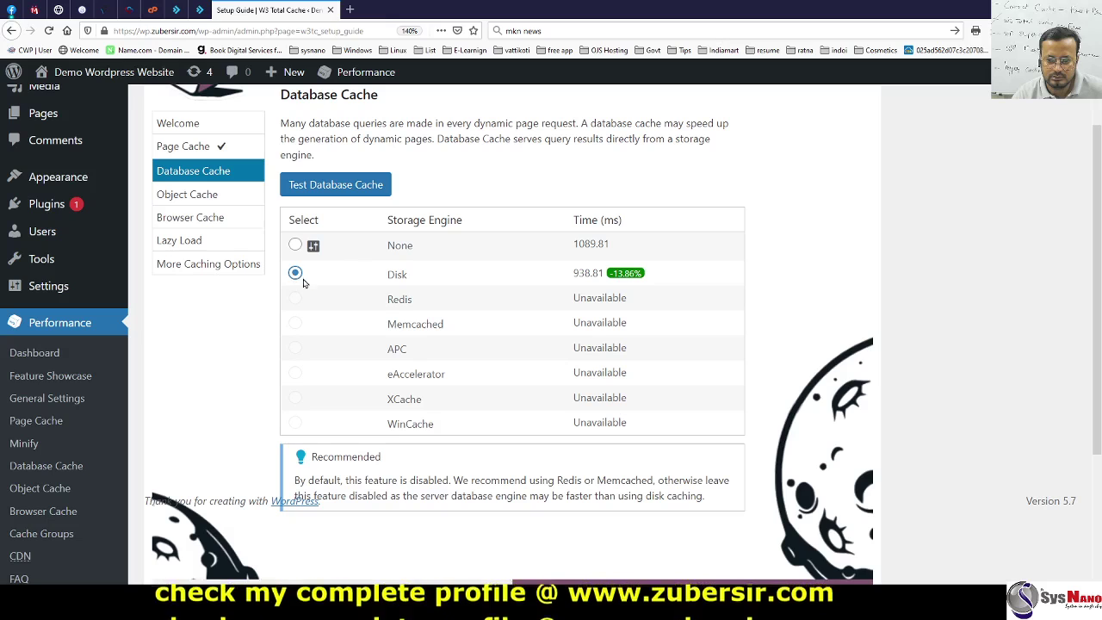
{"action": "scroll", "coordinate": [519, 322], "scroll_direction": "down", "scroll_amount": 2}
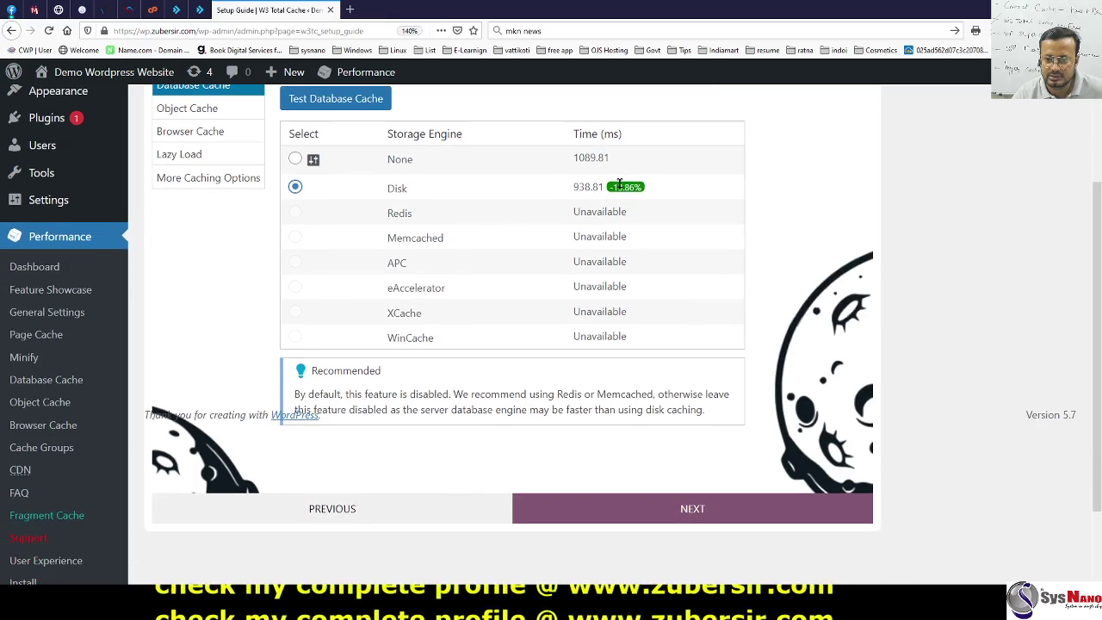
{"action": "left_click", "coordinate": [661, 512]}
Step: Test the object cache storage engines, choose Disk and continue to the browser cache stage
{"action": "scroll", "coordinate": [586, 387], "scroll_direction": "up", "scroll_amount": 3}
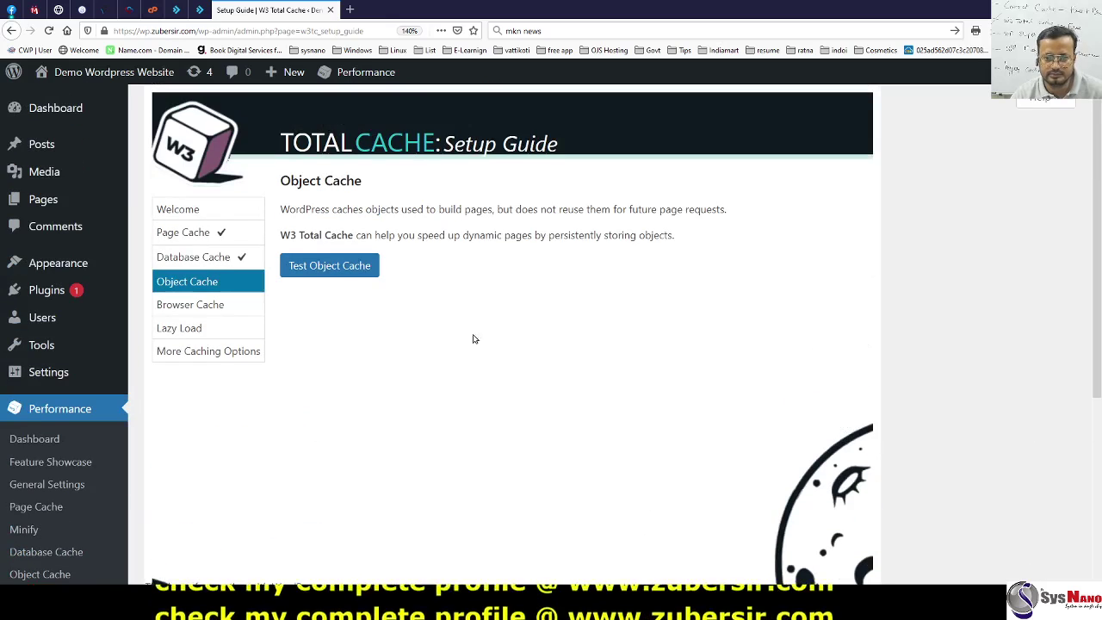
{"action": "left_click", "coordinate": [365, 268]}
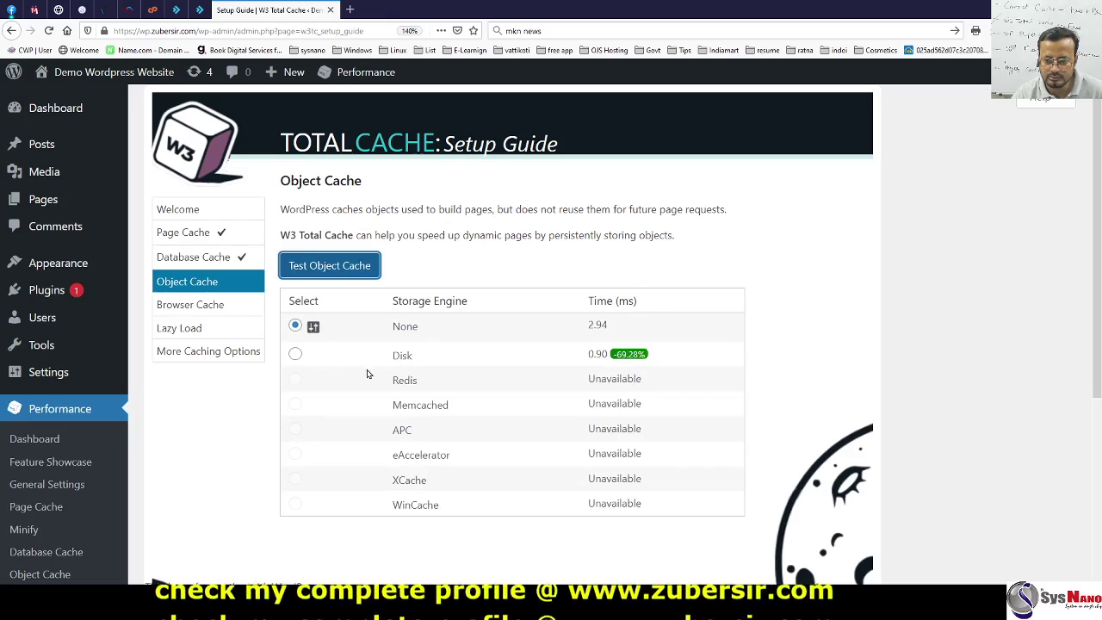
{"action": "left_click", "coordinate": [296, 355]}
{"action": "scroll", "coordinate": [572, 394], "scroll_direction": "down", "scroll_amount": 4}
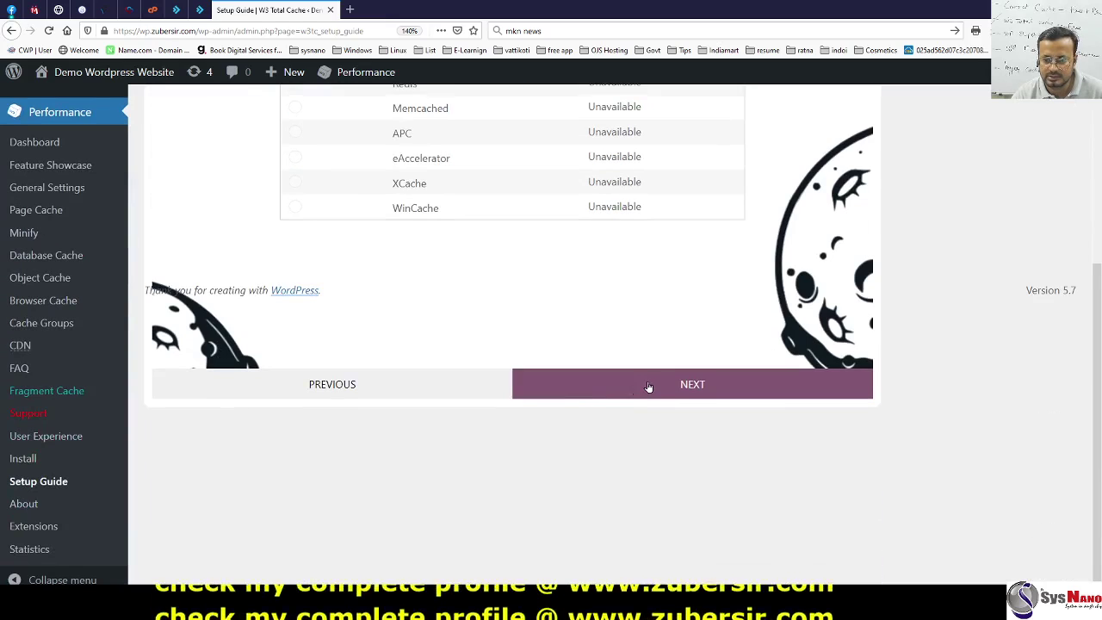
{"action": "left_click", "coordinate": [648, 387]}
Step: Test the browser cache headers, keep the Enabled setting and continue to the lazy load stage
{"action": "scroll", "coordinate": [575, 354], "scroll_direction": "up", "scroll_amount": 4}
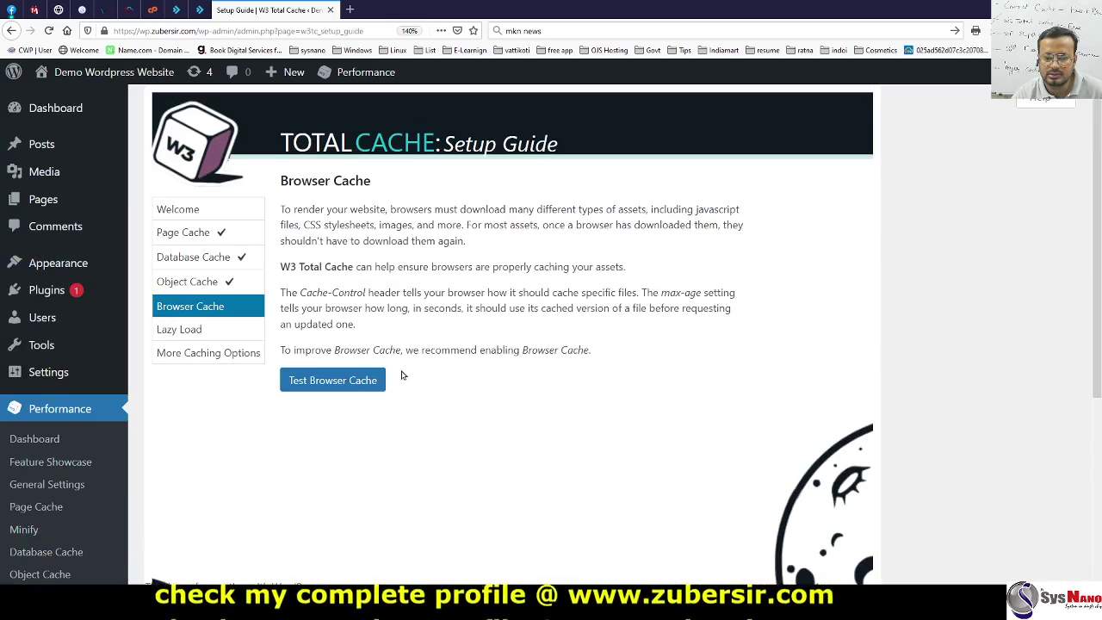
{"action": "left_click", "coordinate": [358, 380]}
{"action": "scroll", "coordinate": [448, 378], "scroll_direction": "down", "scroll_amount": 3}
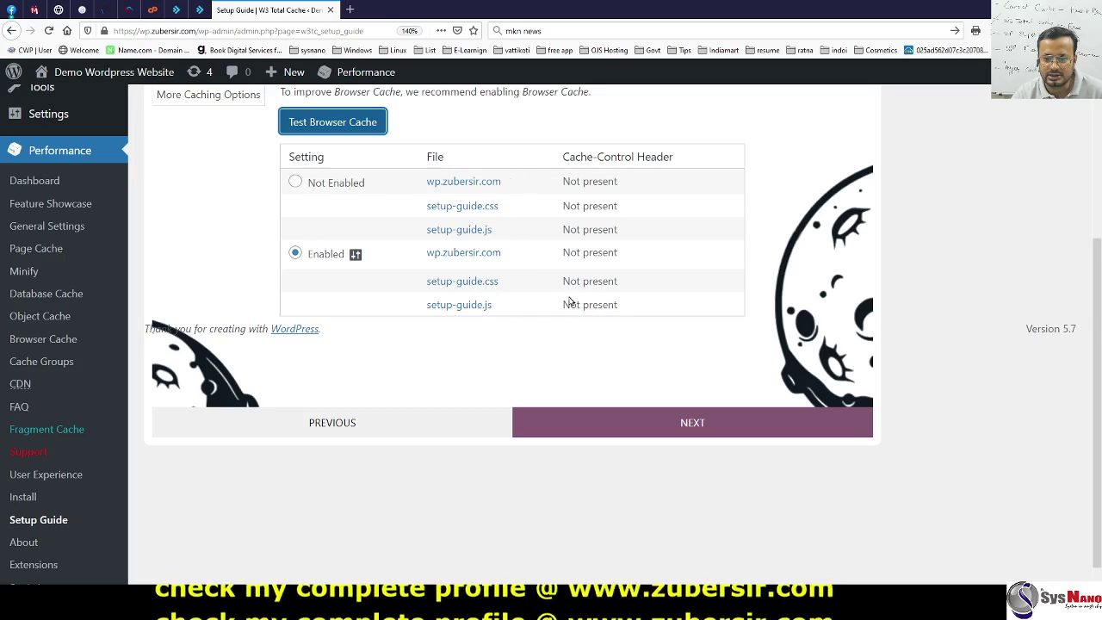
{"action": "left_click", "coordinate": [681, 421]}
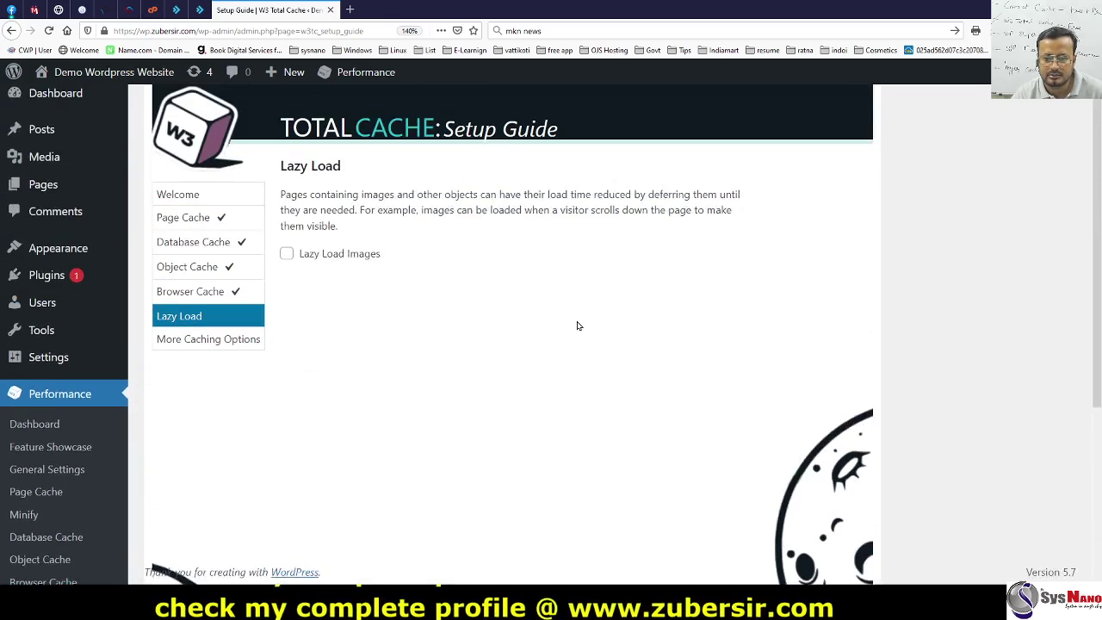
Step: Turn on Lazy Load Images and complete the setup guide, going on to the W3 Total Cache dashboard
{"action": "scroll", "coordinate": [491, 309], "scroll_direction": "down", "scroll_amount": 3}
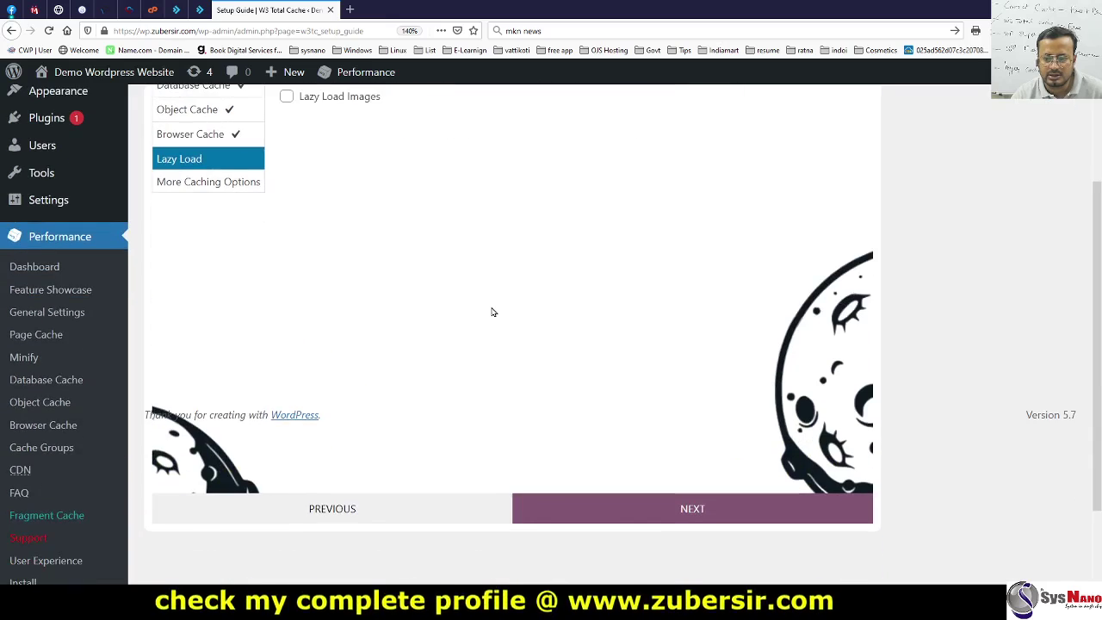
{"action": "scroll", "coordinate": [491, 310], "scroll_direction": "up", "scroll_amount": 3}
{"action": "left_click", "coordinate": [286, 270]}
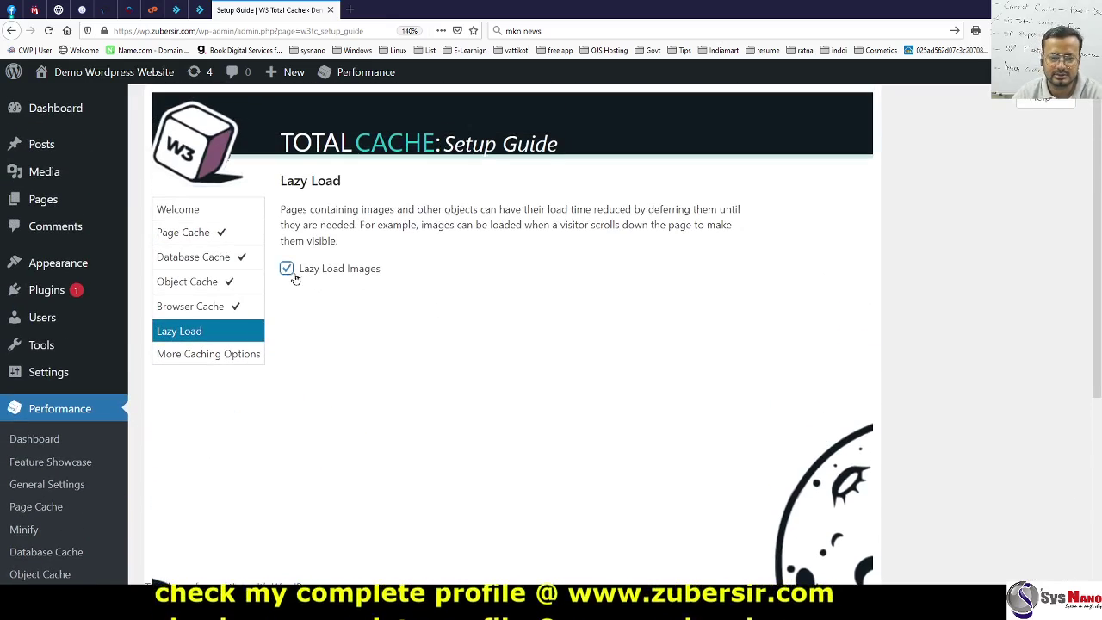
{"action": "scroll", "coordinate": [569, 339], "scroll_direction": "down", "scroll_amount": 4}
{"action": "left_click", "coordinate": [654, 380]}
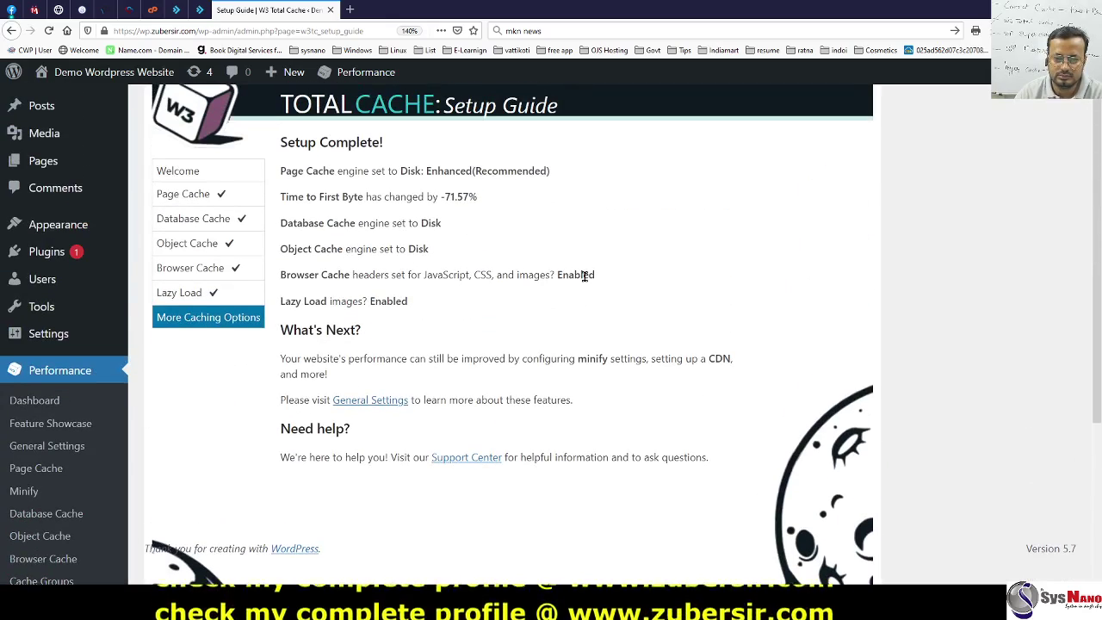
{"action": "scroll", "coordinate": [602, 336], "scroll_direction": "down", "scroll_amount": 2}
{"action": "left_click", "coordinate": [654, 475]}
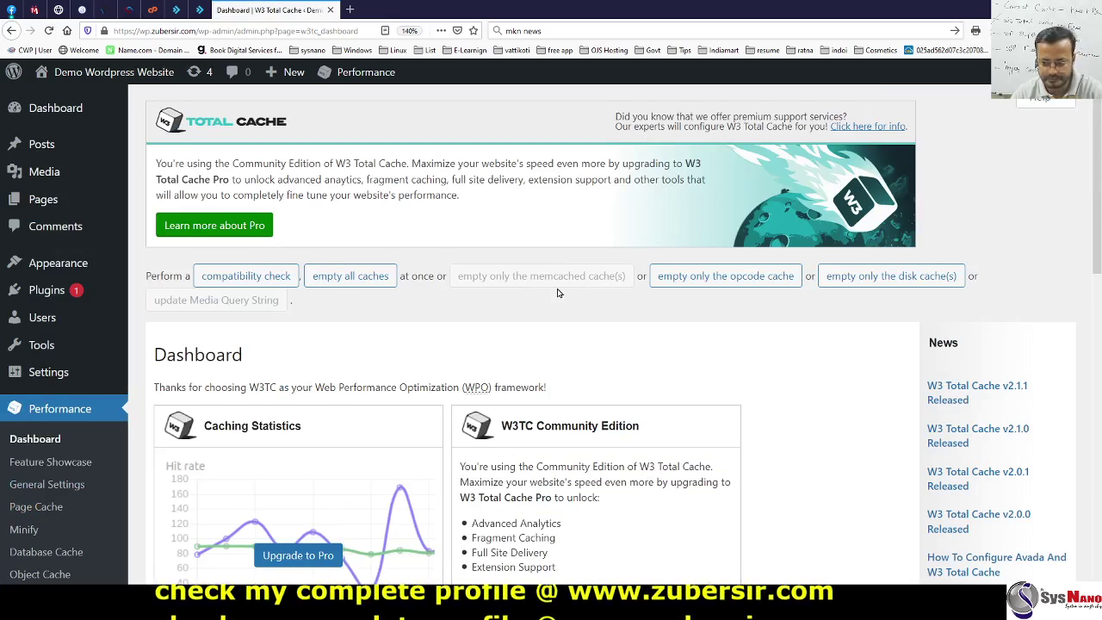
Step: Skim the W3 Total Cache dashboard and open the plugin's General Settings page
{"action": "scroll", "coordinate": [557, 293], "scroll_direction": "down", "scroll_amount": 7}
{"action": "scroll", "coordinate": [559, 290], "scroll_direction": "down", "scroll_amount": 3}
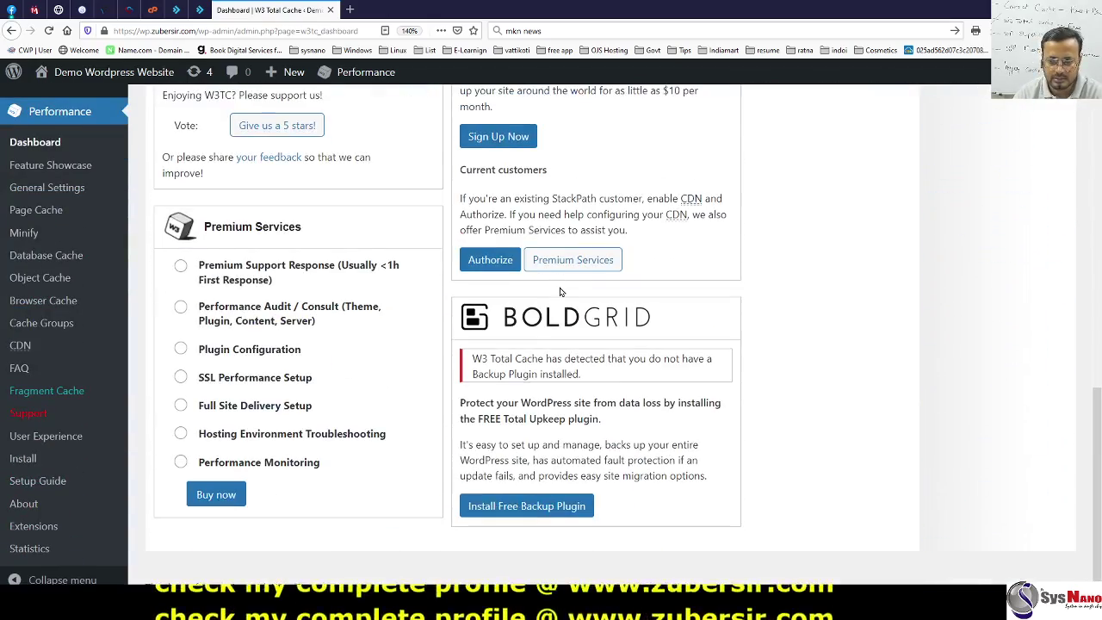
{"action": "scroll", "coordinate": [559, 291], "scroll_direction": "up", "scroll_amount": 3}
{"action": "scroll", "coordinate": [559, 291], "scroll_direction": "down", "scroll_amount": 2}
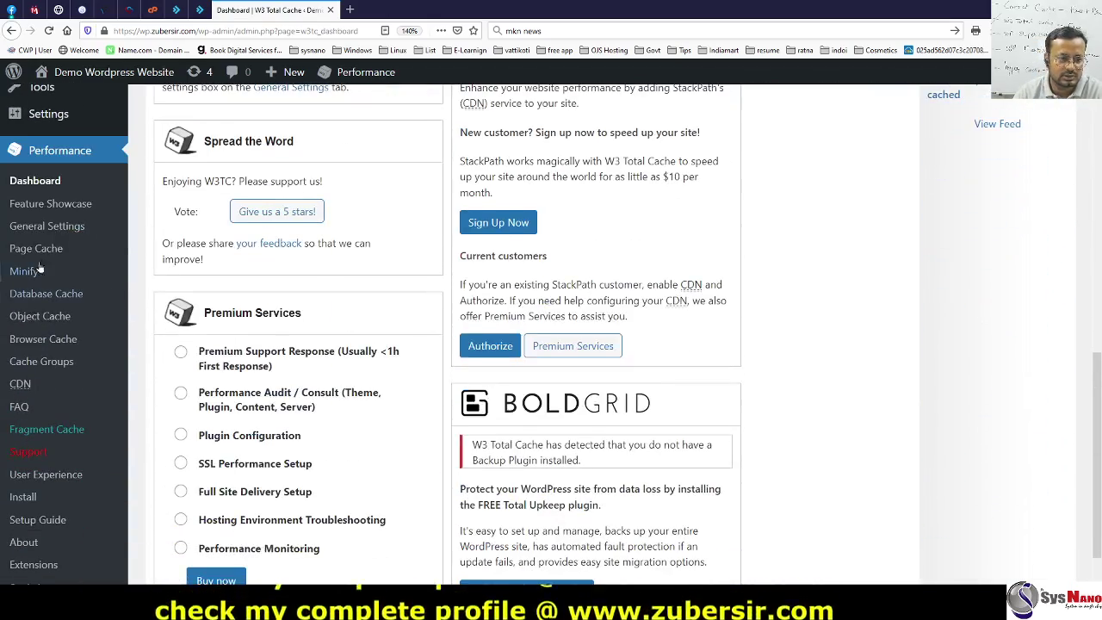
{"action": "left_click", "coordinate": [58, 225]}
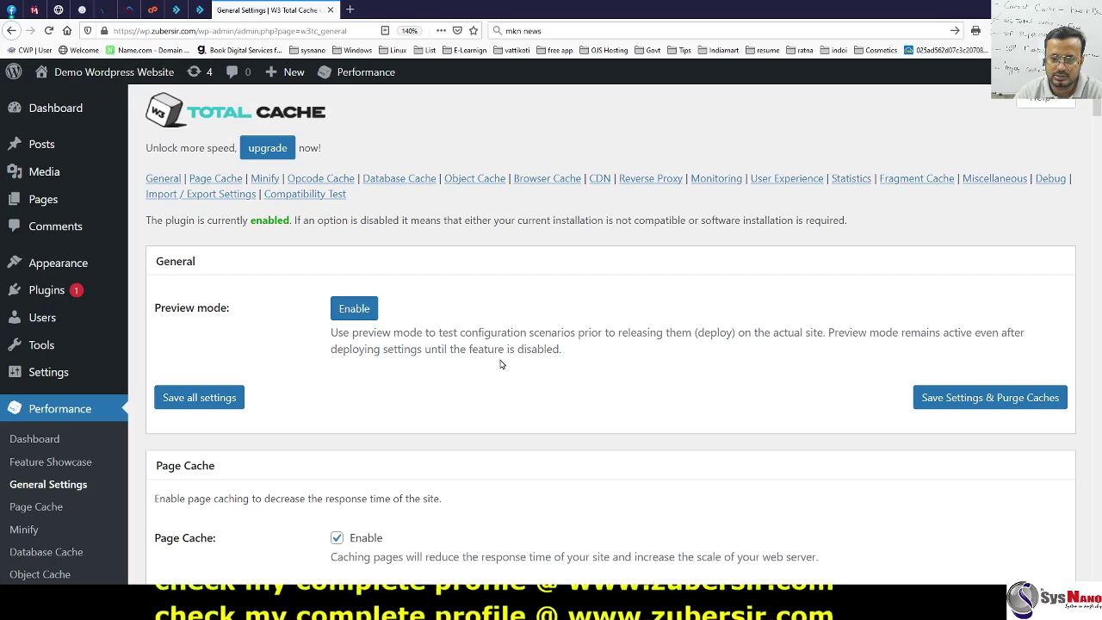
Step: Review the General Settings for page cache, minify, opcode cache, database cache, browser cache and CDN
{"action": "scroll", "coordinate": [505, 351], "scroll_direction": "down", "scroll_amount": 3}
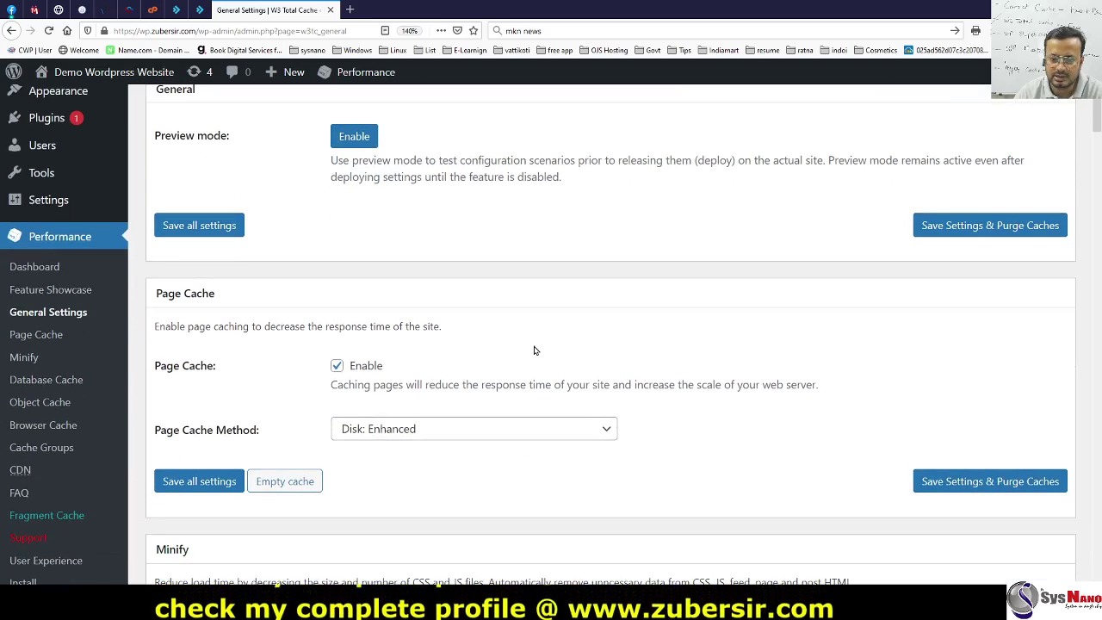
{"action": "scroll", "coordinate": [534, 350], "scroll_direction": "down", "scroll_amount": 3}
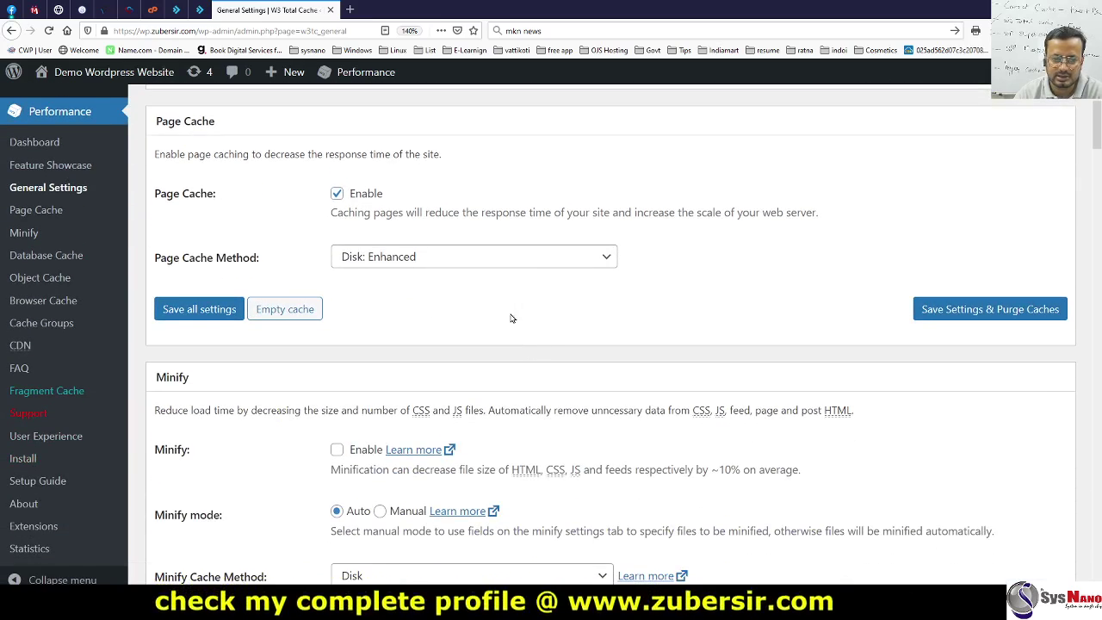
{"action": "scroll", "coordinate": [535, 313], "scroll_direction": "down", "scroll_amount": 3}
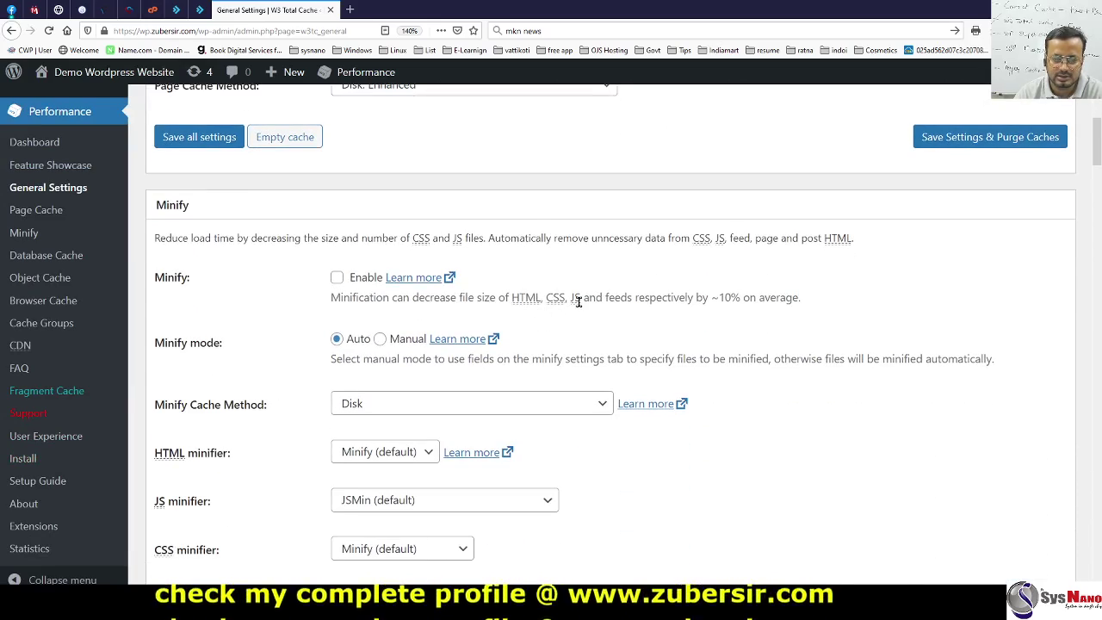
{"action": "scroll", "coordinate": [589, 303], "scroll_direction": "down", "scroll_amount": 3}
{"action": "scroll", "coordinate": [560, 346], "scroll_direction": "down", "scroll_amount": 3}
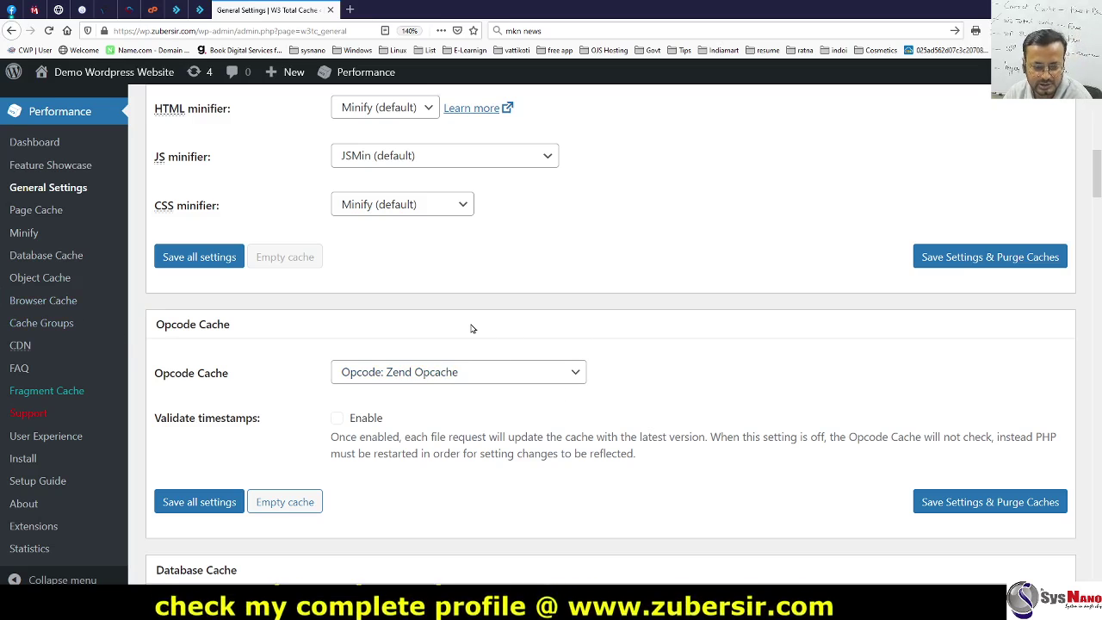
{"action": "scroll", "coordinate": [516, 330], "scroll_direction": "up", "scroll_amount": 4}
{"action": "scroll", "coordinate": [607, 337], "scroll_direction": "down", "scroll_amount": 8}
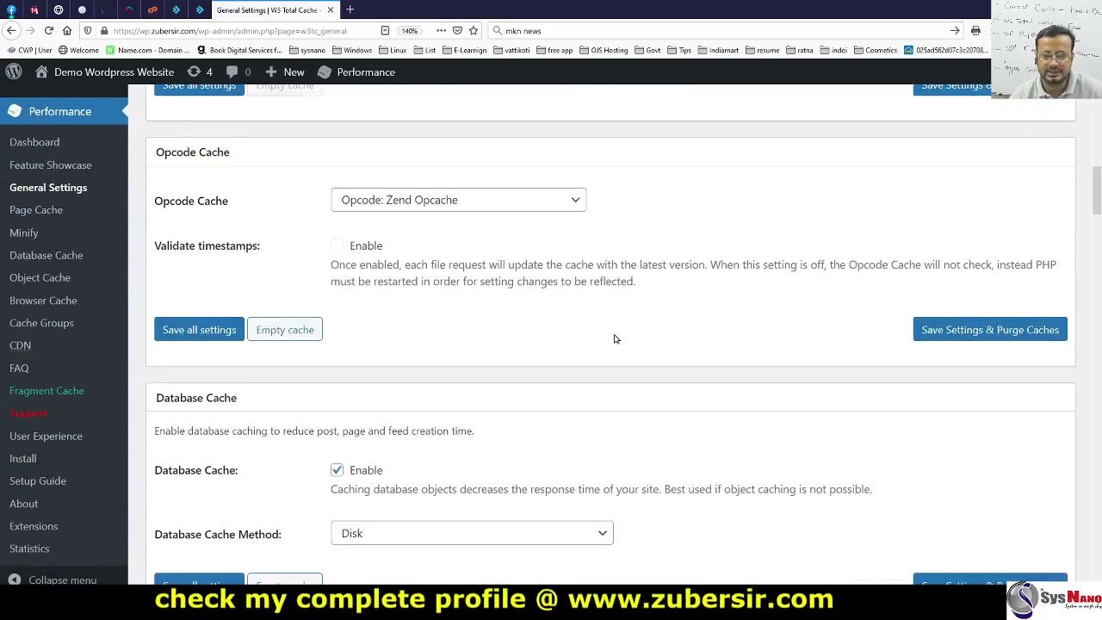
{"action": "scroll", "coordinate": [615, 339], "scroll_direction": "down", "scroll_amount": 3}
{"action": "scroll", "coordinate": [614, 339], "scroll_direction": "up", "scroll_amount": 5}
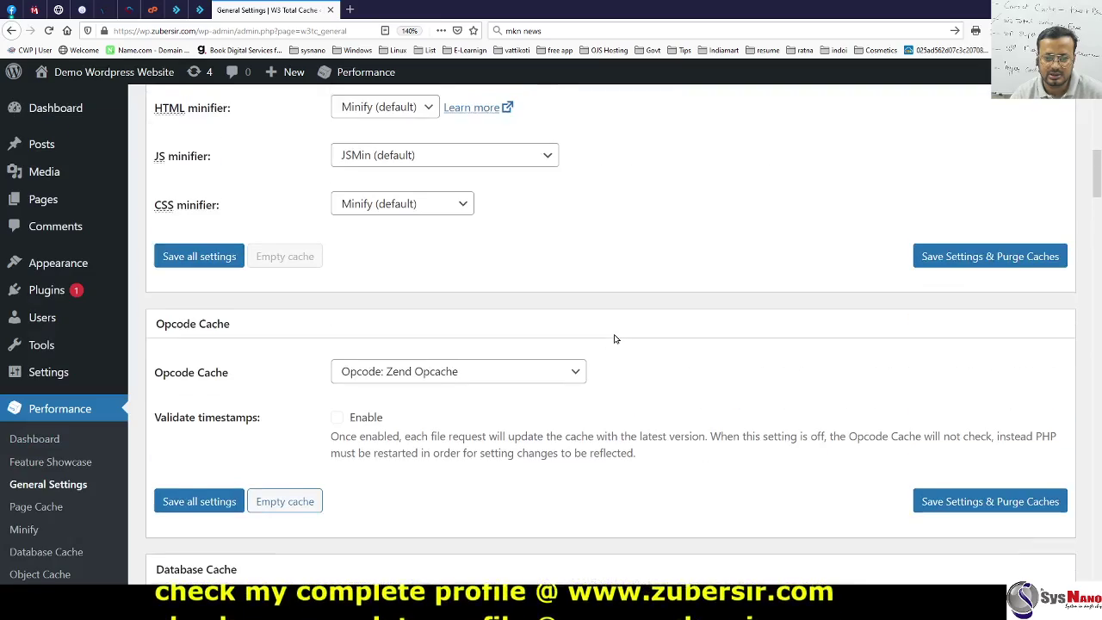
{"action": "scroll", "coordinate": [614, 340], "scroll_direction": "down", "scroll_amount": 6}
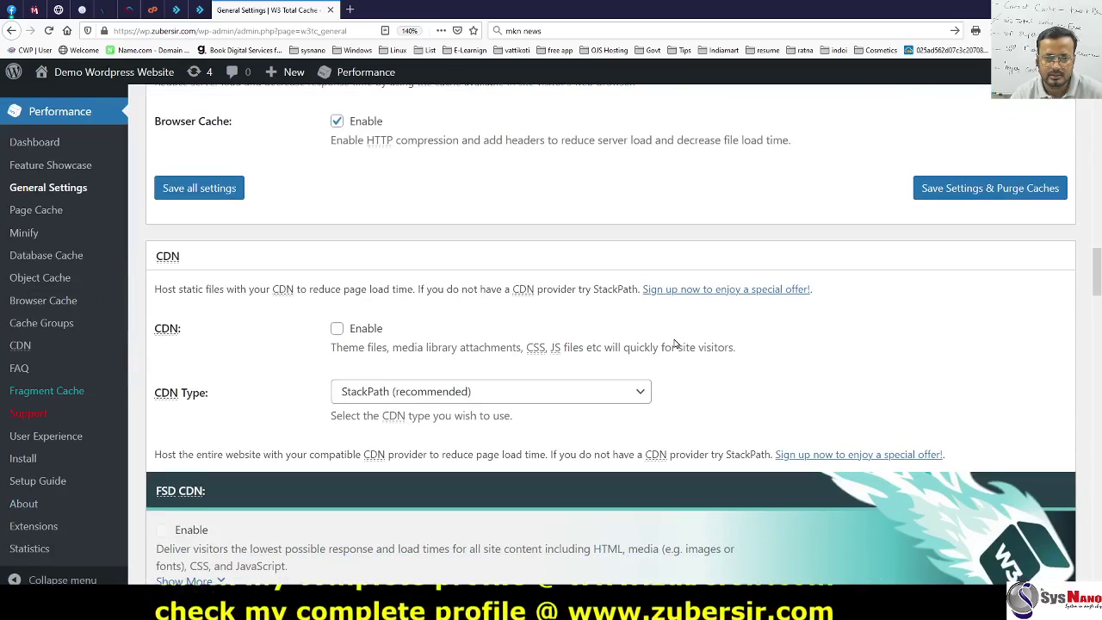
{"action": "scroll", "coordinate": [675, 345], "scroll_direction": "down", "scroll_amount": 2}
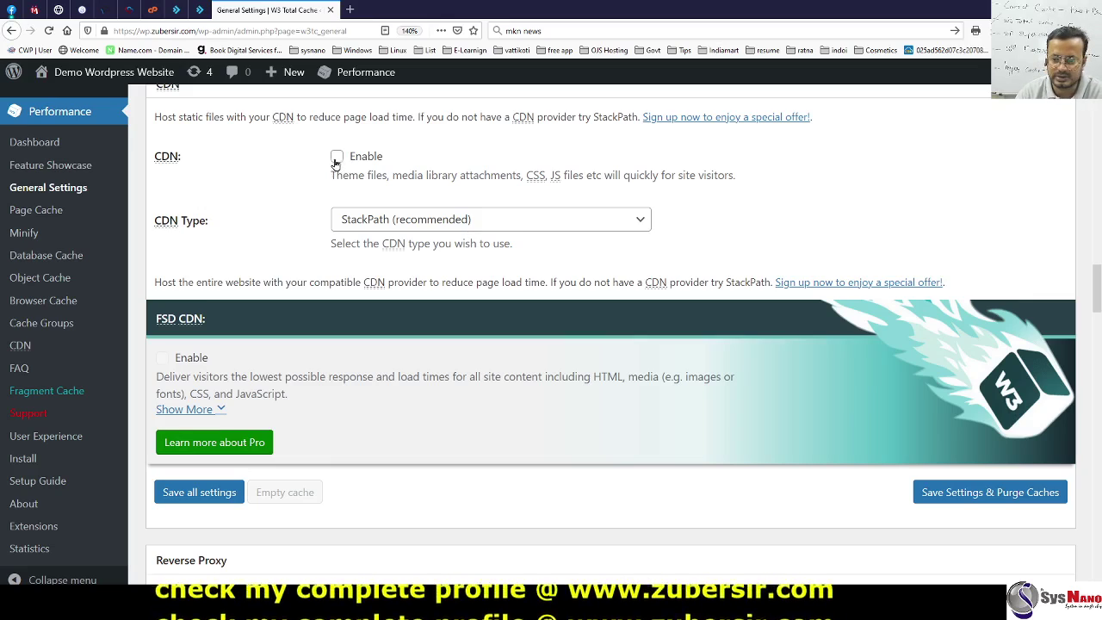
{"action": "scroll", "coordinate": [566, 351], "scroll_direction": "down", "scroll_amount": 6}
{"action": "scroll", "coordinate": [567, 352], "scroll_direction": "up", "scroll_amount": 10}
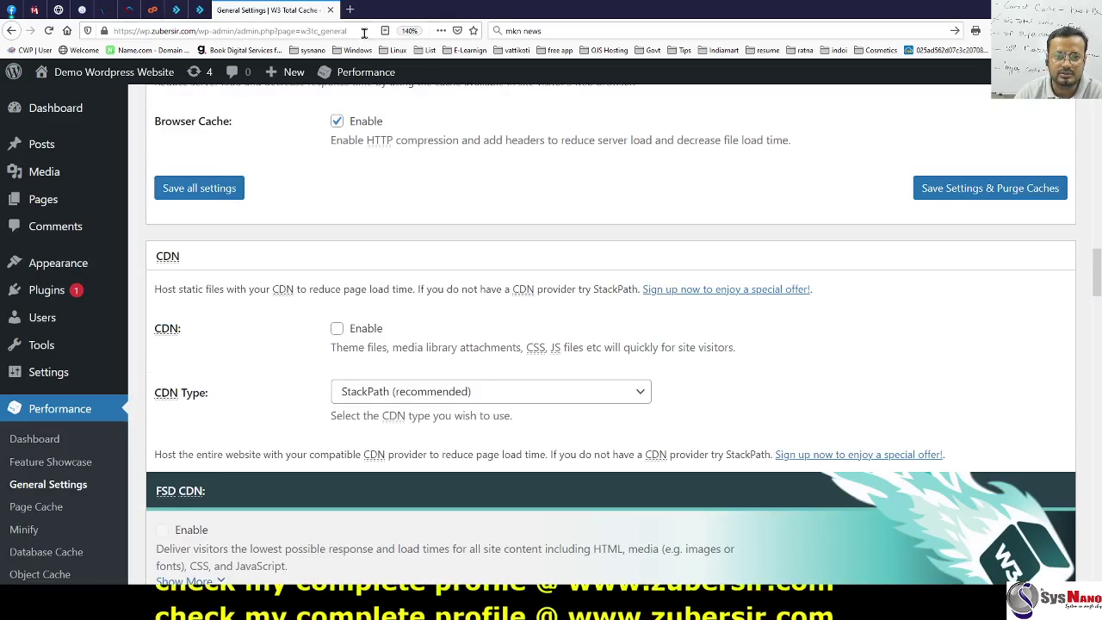
Step: Open the live demo site in a new browser tab and switch to it
{"action": "mouse_move", "coordinate": [86, 86]}
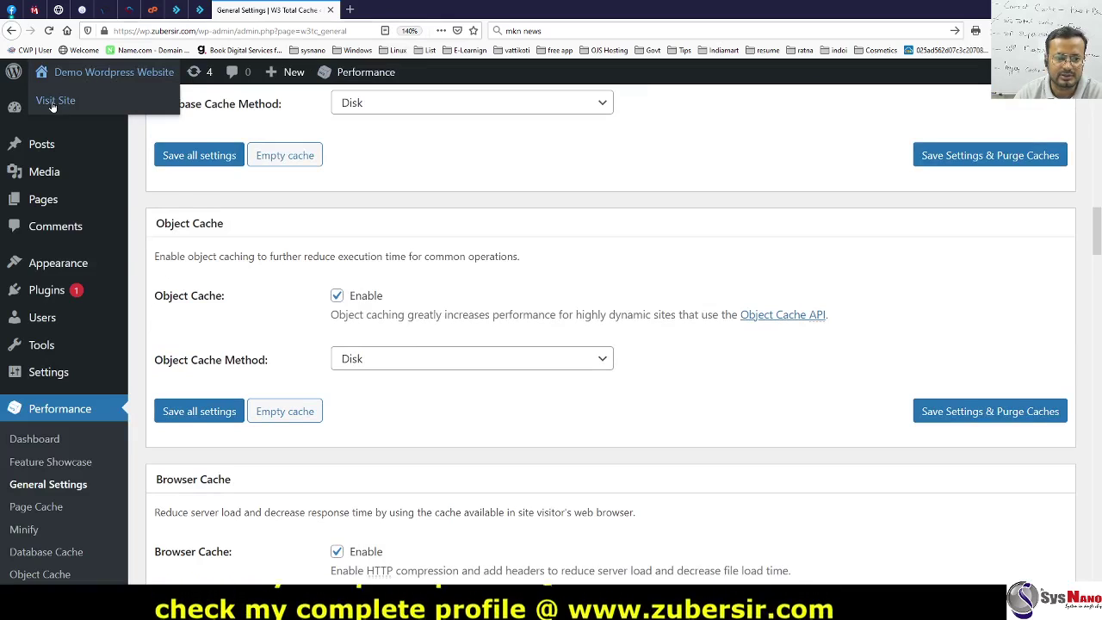
{"action": "right_click", "coordinate": [54, 102]}
{"action": "left_click", "coordinate": [86, 109]}
{"action": "left_click", "coordinate": [401, 9]}
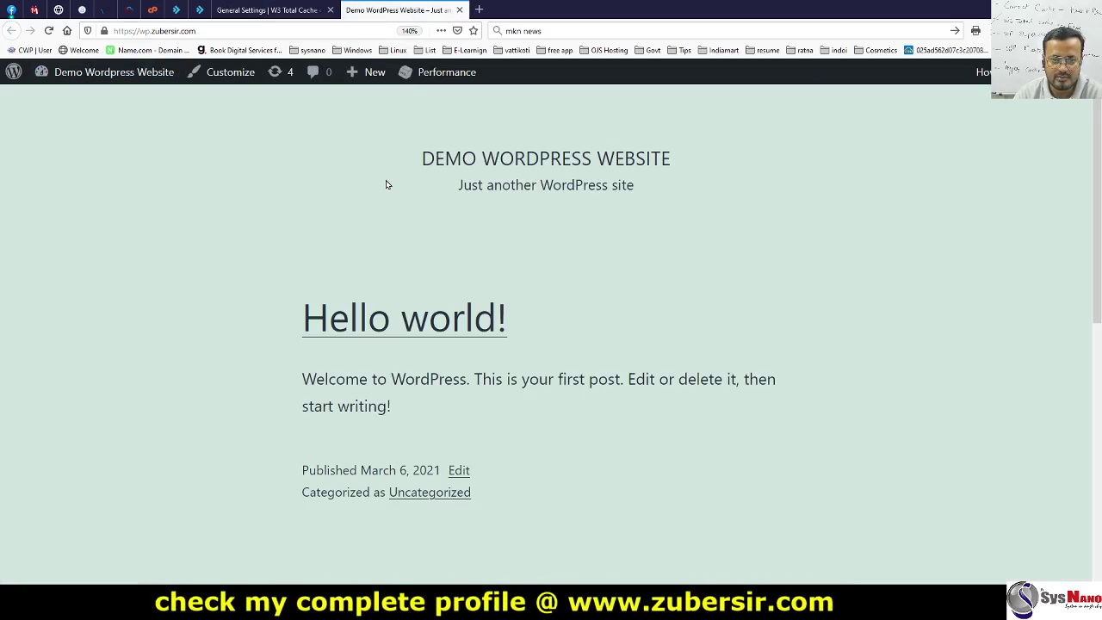
Step: Open the Hello world! post and look through its content and comment section
{"action": "left_click", "coordinate": [425, 318]}
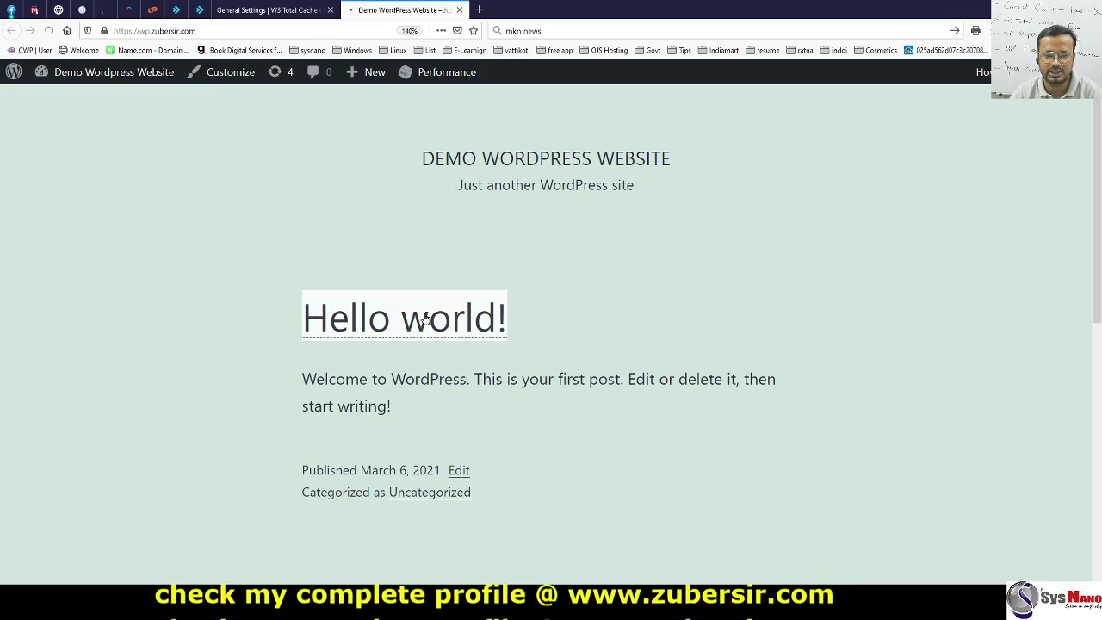
{"action": "scroll", "coordinate": [426, 316], "scroll_direction": "down", "scroll_amount": 5}
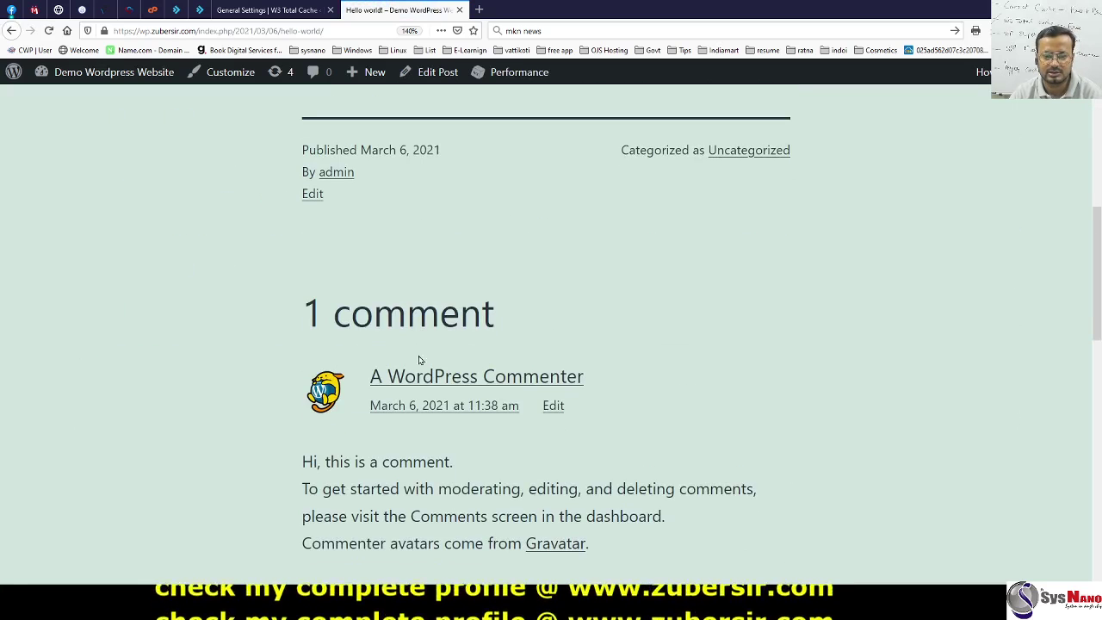
{"action": "scroll", "coordinate": [484, 381], "scroll_direction": "down", "scroll_amount": 5}
{"action": "scroll", "coordinate": [541, 249], "scroll_direction": "up", "scroll_amount": 3}
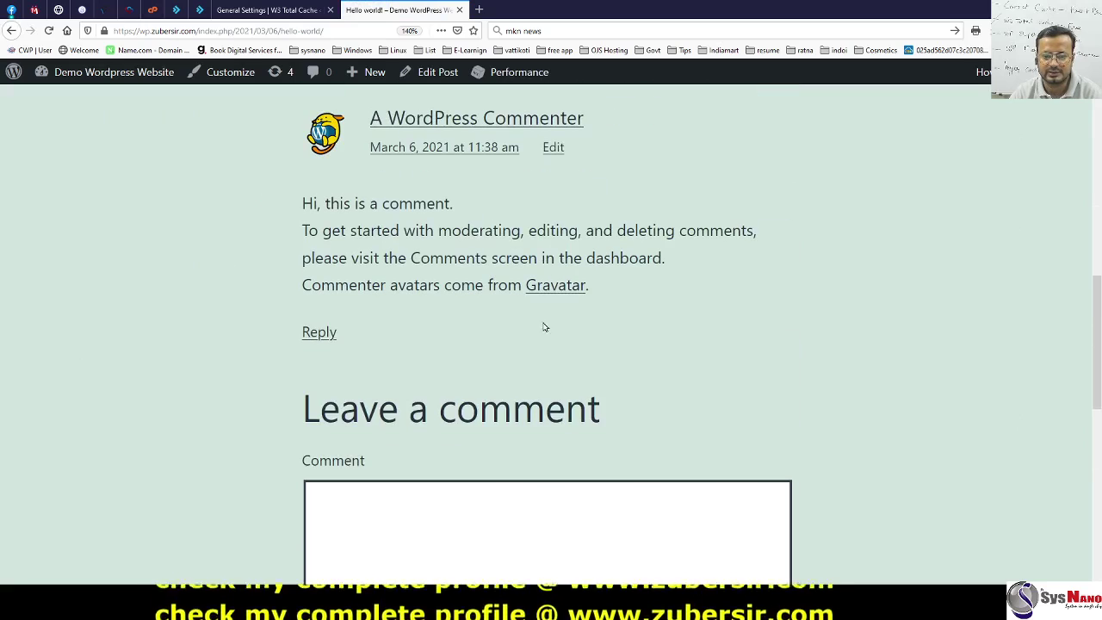
{"action": "scroll", "coordinate": [555, 293], "scroll_direction": "up", "scroll_amount": 5}
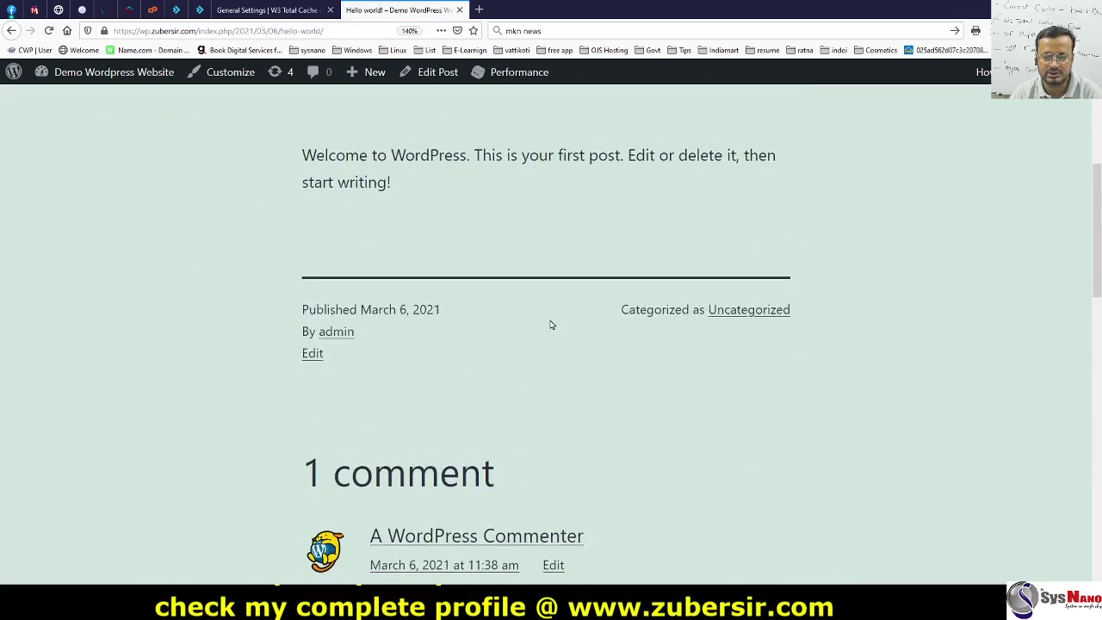
{"action": "scroll", "coordinate": [551, 322], "scroll_direction": "down", "scroll_amount": 3}
Step: Follow the comment's date link and the post's author link, and go back to the site's home page
{"action": "left_click", "coordinate": [457, 324]}
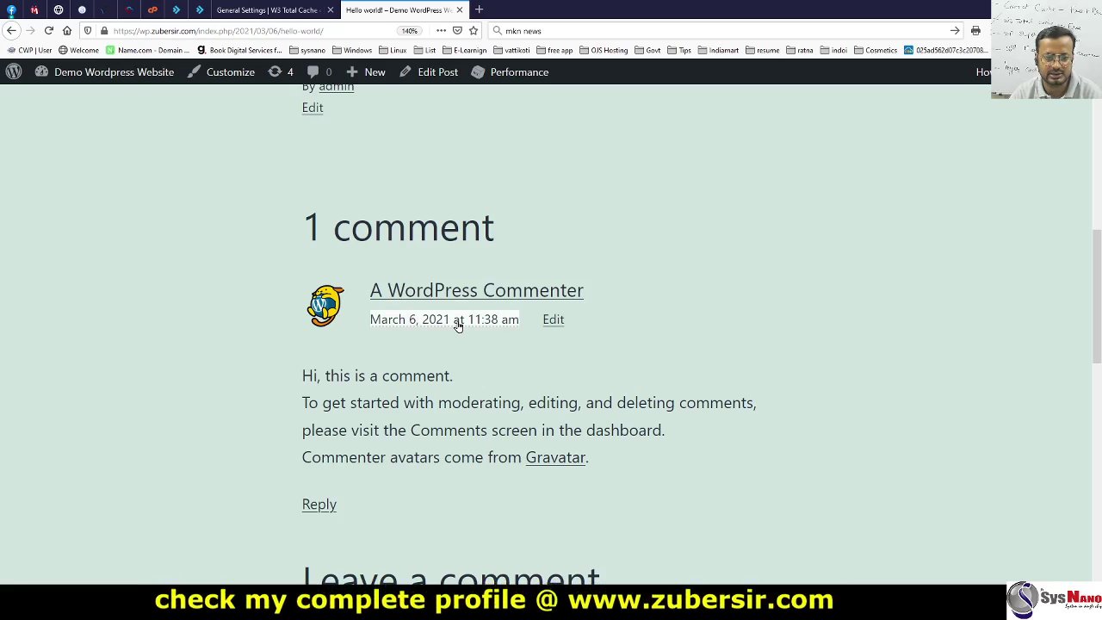
{"action": "scroll", "coordinate": [461, 322], "scroll_direction": "up", "scroll_amount": 5}
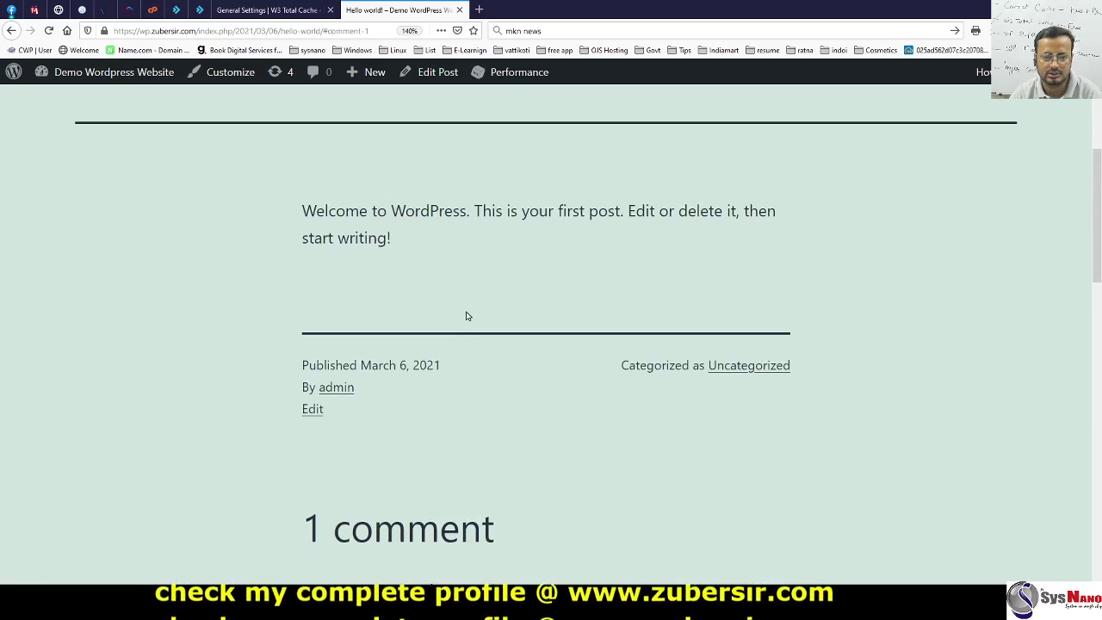
{"action": "left_click", "coordinate": [336, 388]}
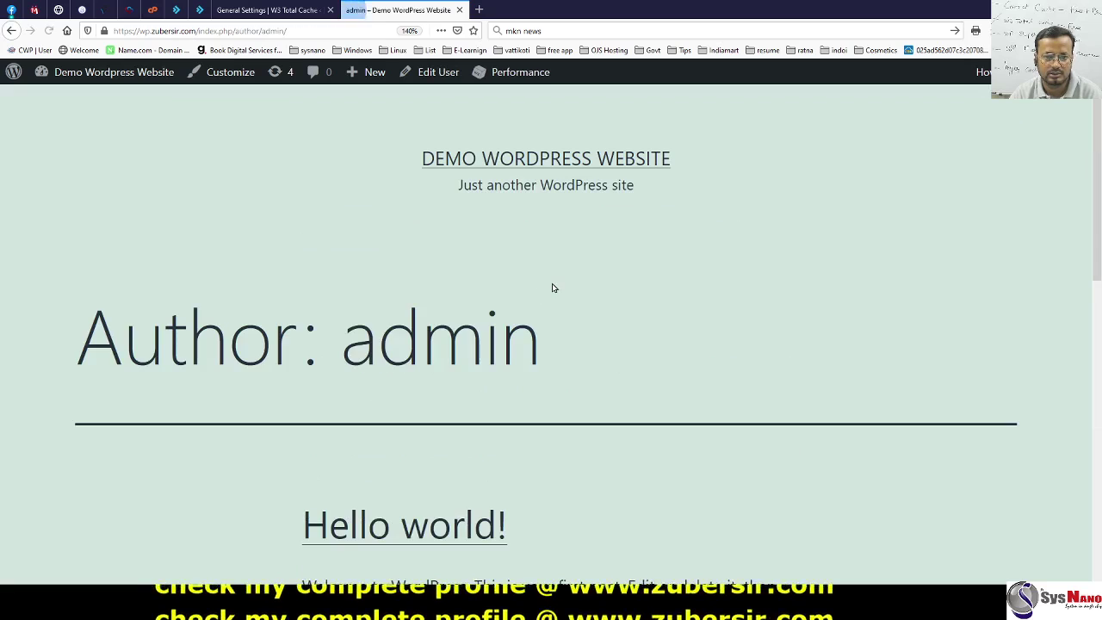
{"action": "left_click", "coordinate": [536, 165]}
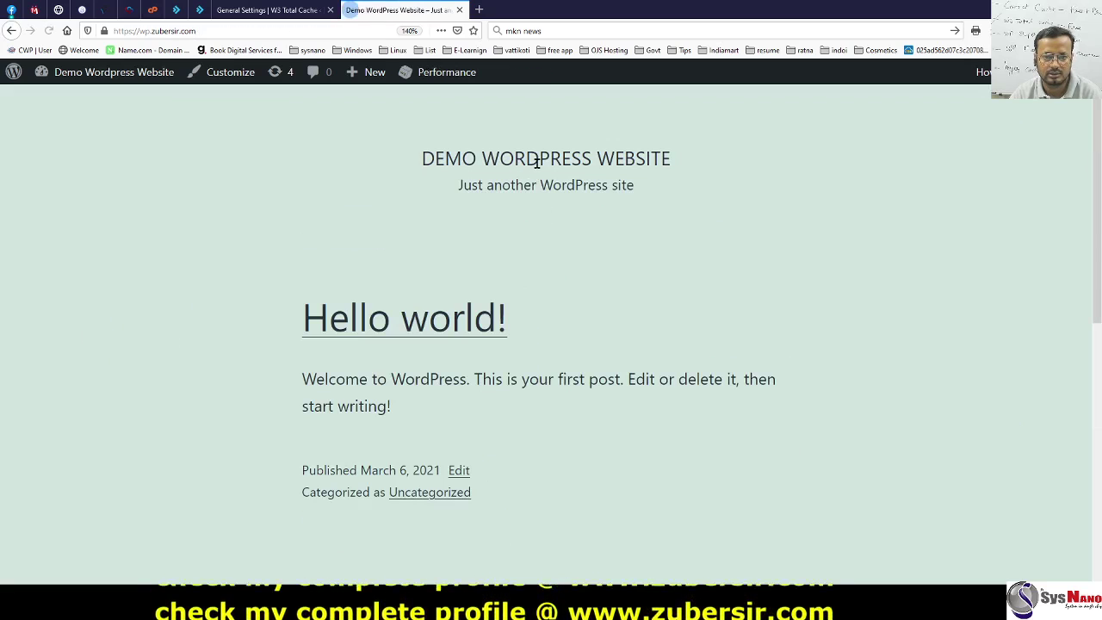
Step: Return to the W3 Total Cache General Settings and review the object cache, CDN, reverse proxy, user experience and statistics sections
{"action": "left_click", "coordinate": [277, 10]}
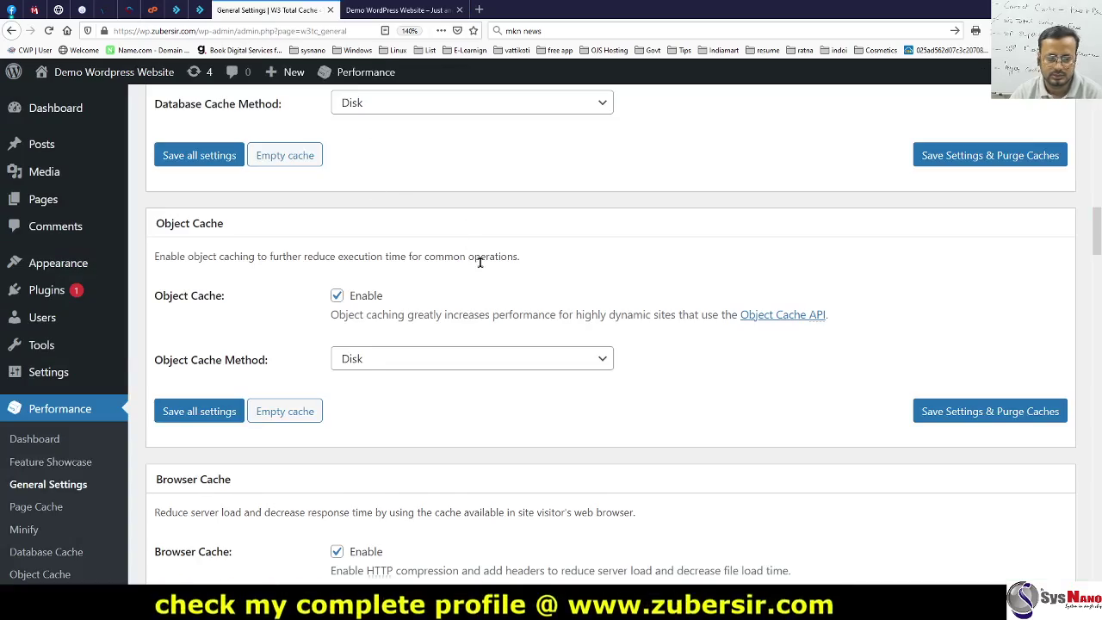
{"action": "scroll", "coordinate": [465, 255], "scroll_direction": "down", "scroll_amount": 6}
{"action": "scroll", "coordinate": [531, 257], "scroll_direction": "down", "scroll_amount": 7}
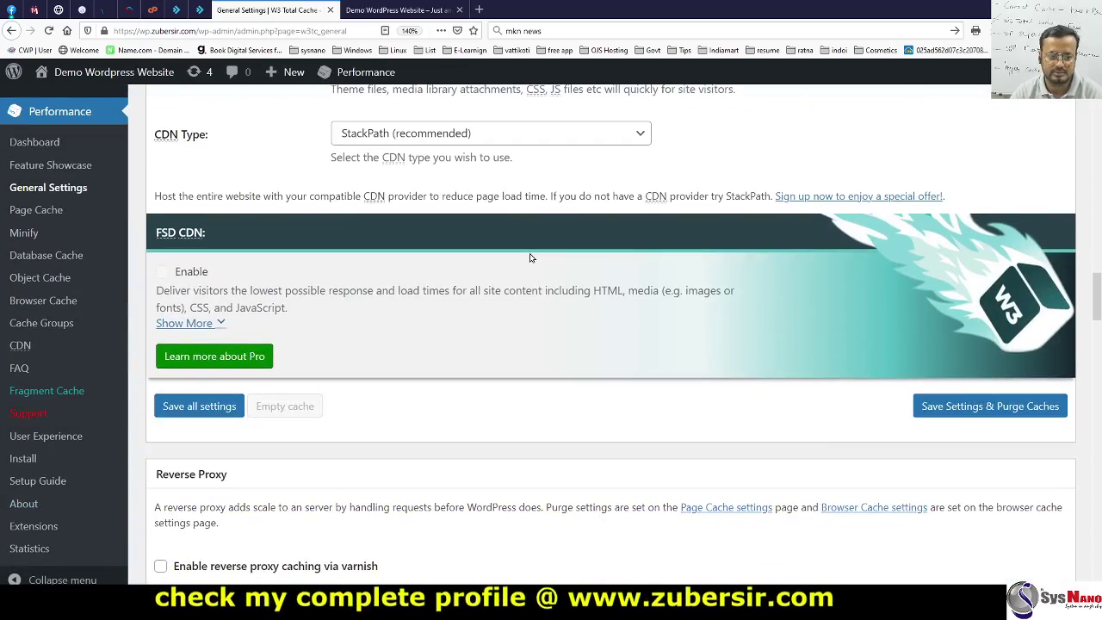
{"action": "scroll", "coordinate": [530, 257], "scroll_direction": "down", "scroll_amount": 4}
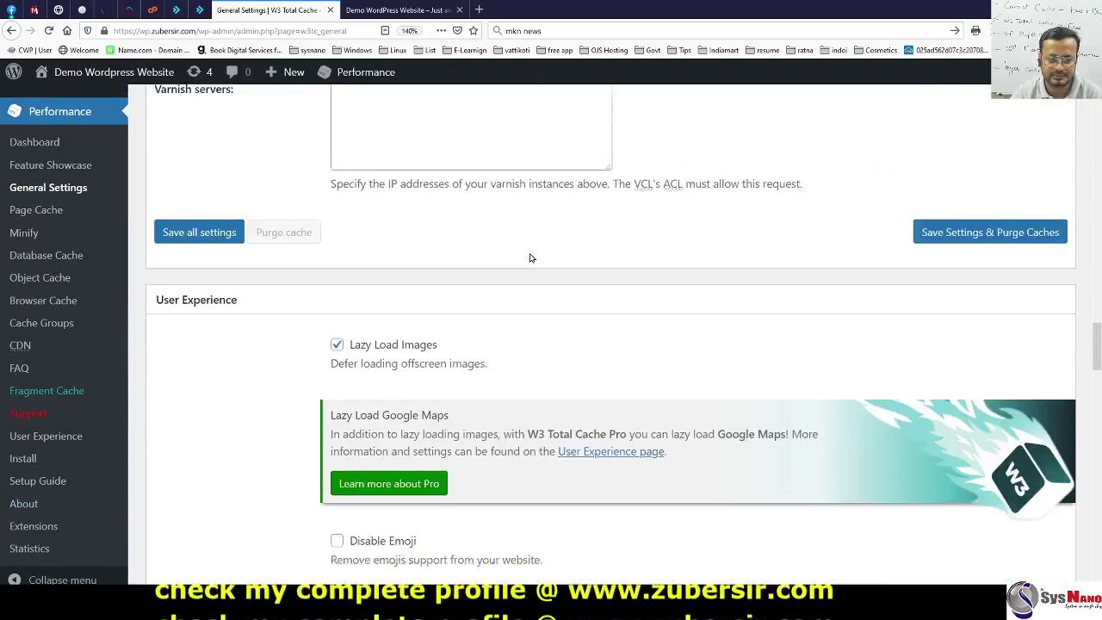
{"action": "scroll", "coordinate": [531, 258], "scroll_direction": "down", "scroll_amount": 1}
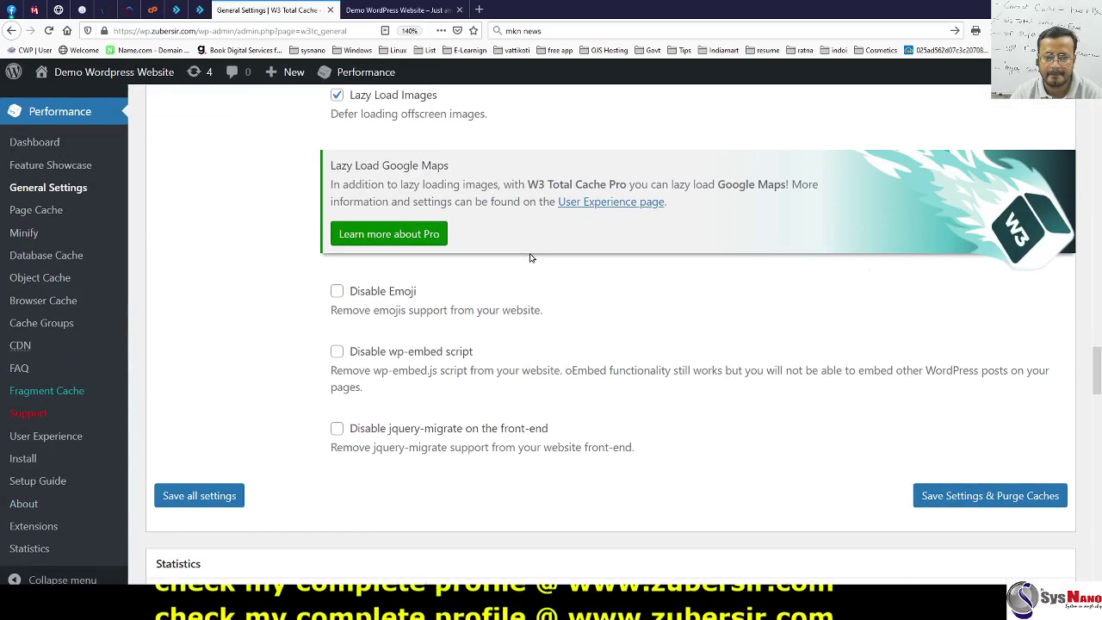
{"action": "scroll", "coordinate": [530, 257], "scroll_direction": "down", "scroll_amount": 5}
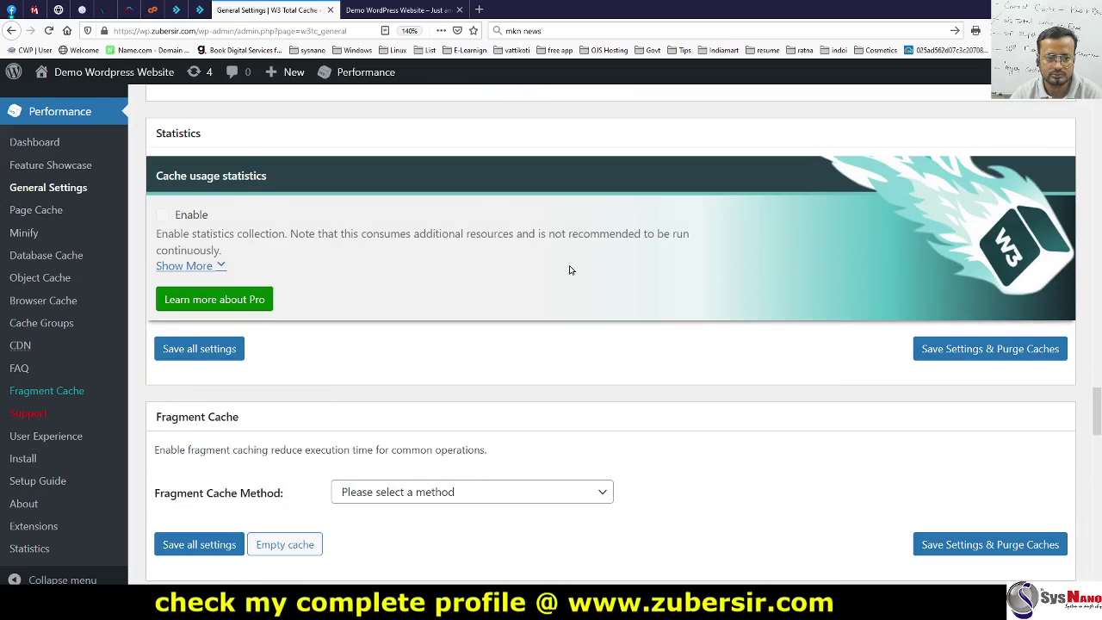
{"action": "scroll", "coordinate": [569, 269], "scroll_direction": "down", "scroll_amount": 1}
{"action": "scroll", "coordinate": [382, 183], "scroll_direction": "up", "scroll_amount": 1}
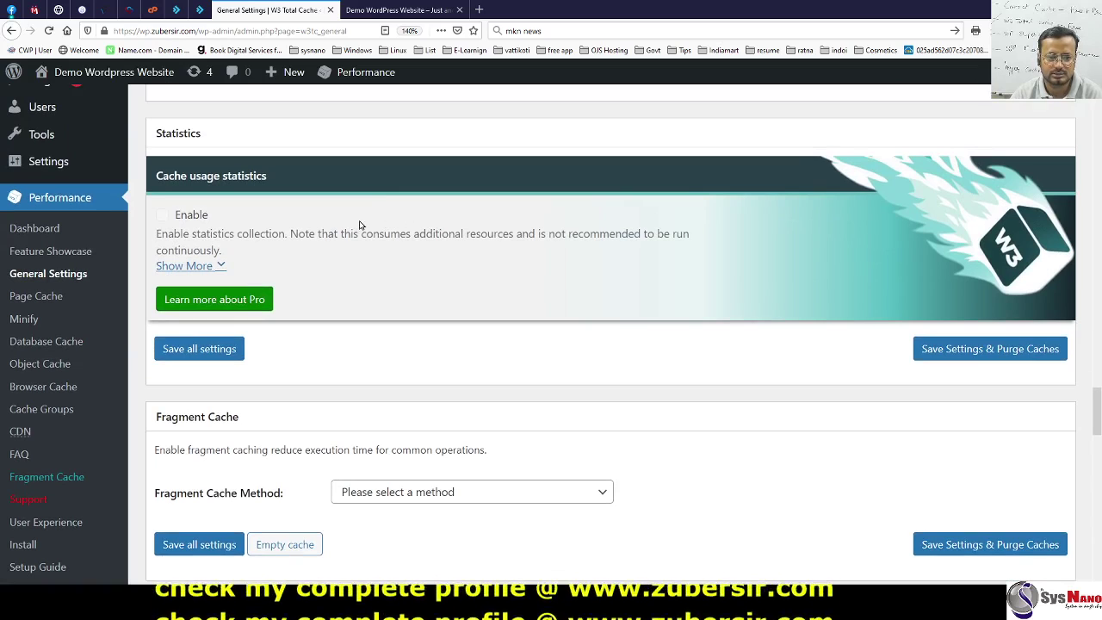
Step: Look through the available fragment cache methods without choosing one, and view the licensing section
{"action": "scroll", "coordinate": [396, 258], "scroll_direction": "down", "scroll_amount": 2}
{"action": "scroll", "coordinate": [405, 259], "scroll_direction": "down", "scroll_amount": 2}
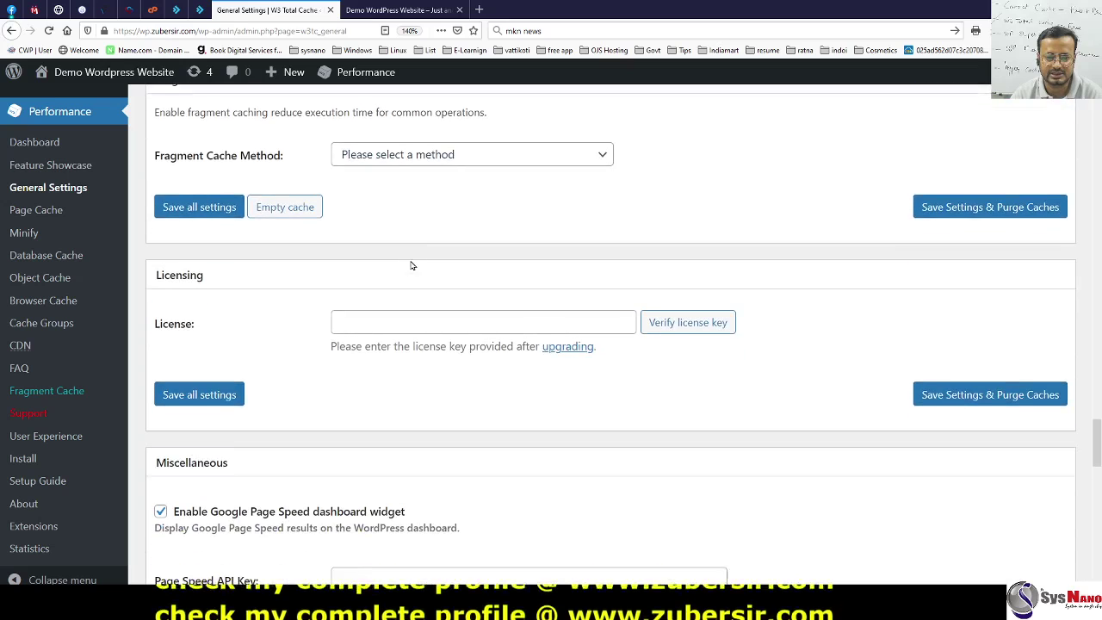
{"action": "left_click", "coordinate": [435, 152]}
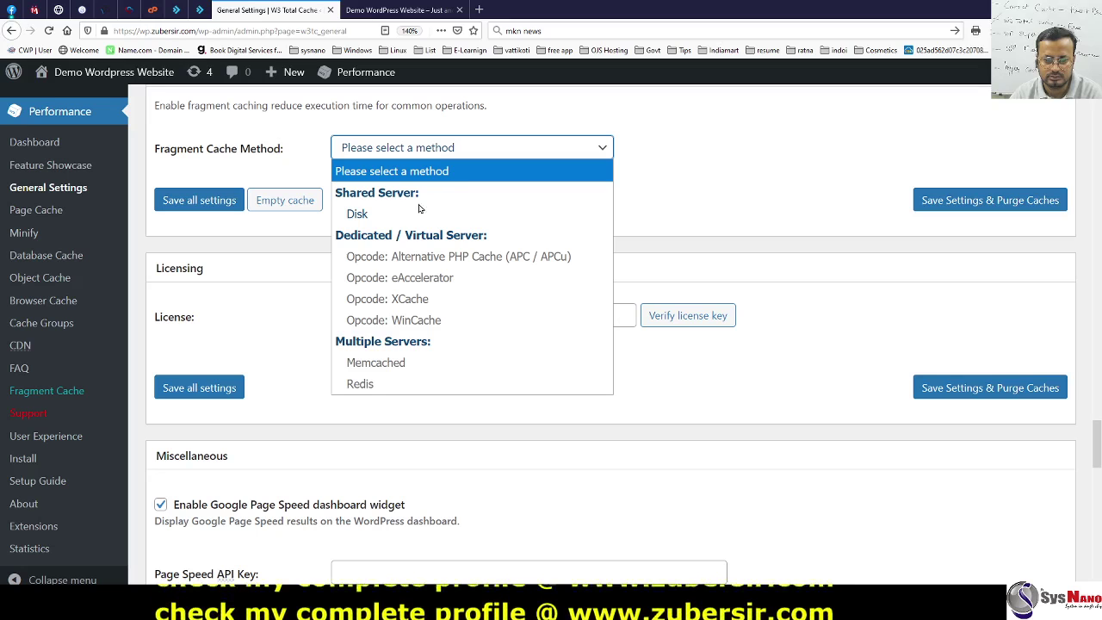
{"action": "left_click", "coordinate": [277, 237]}
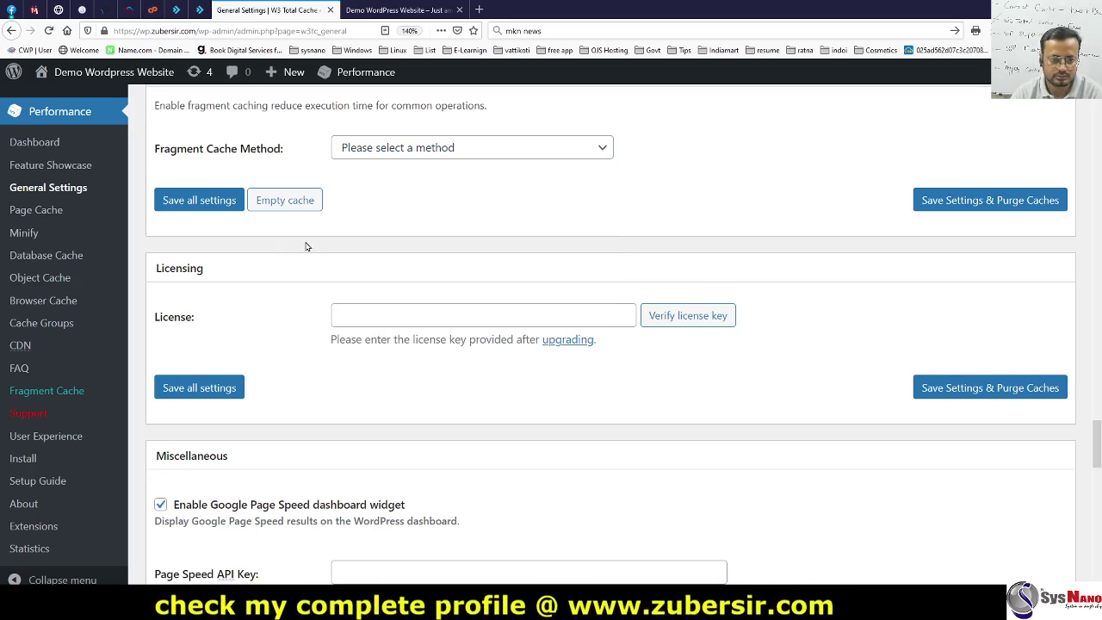
Step: Deactivate the W3 Total Cache plugin from the installed plugins list and glance at the live site
{"action": "scroll", "coordinate": [401, 252], "scroll_direction": "up", "scroll_amount": 15}
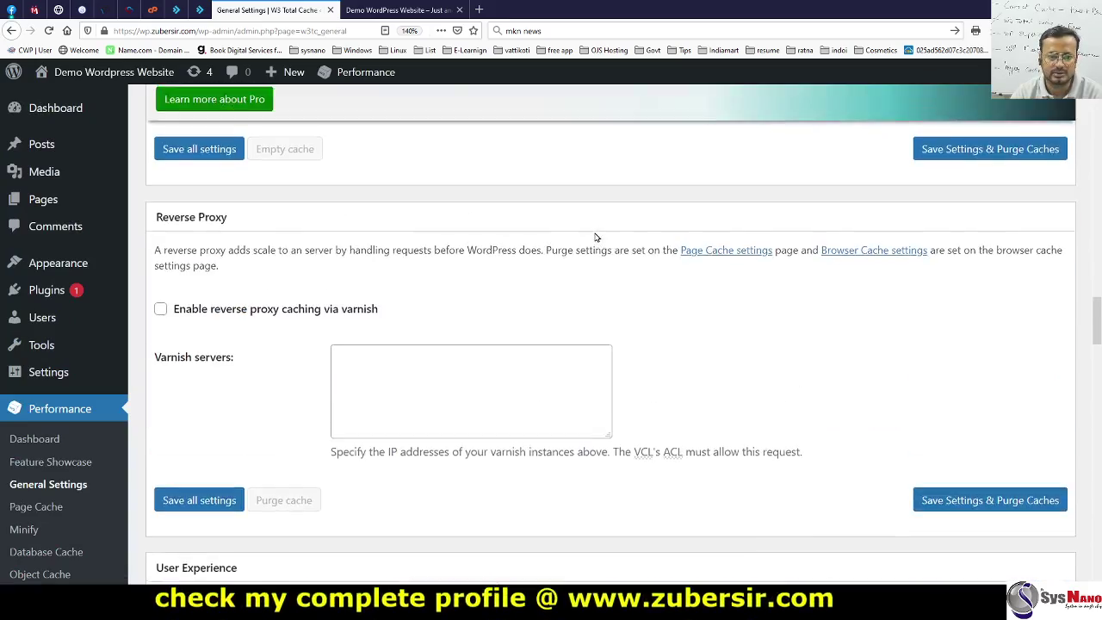
{"action": "scroll", "coordinate": [593, 236], "scroll_direction": "up", "scroll_amount": 15}
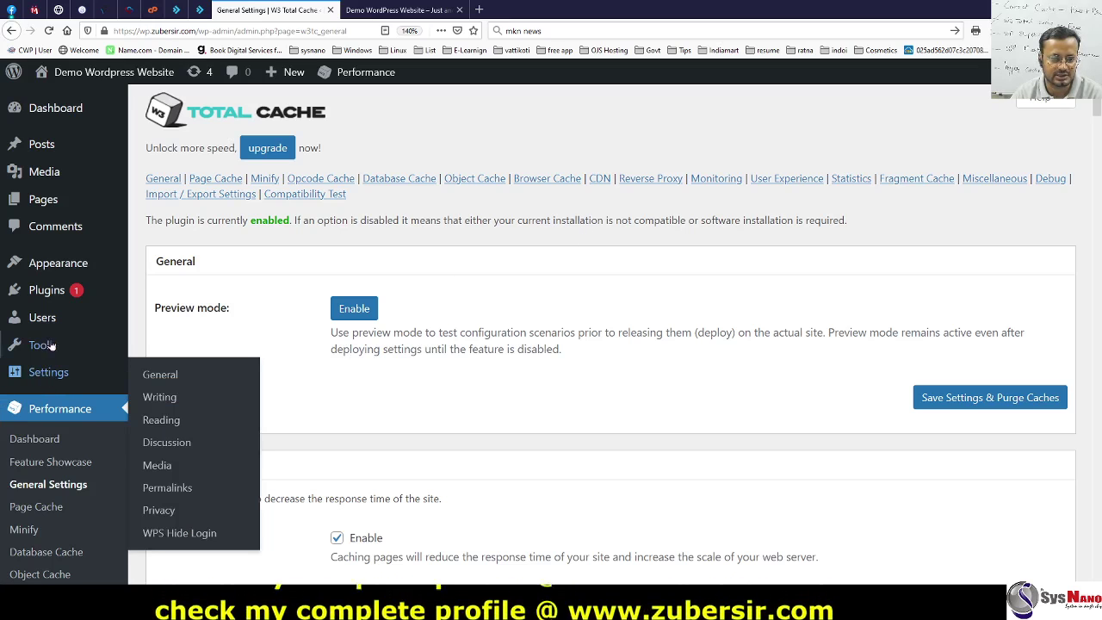
{"action": "mouse_move", "coordinate": [48, 297]}
{"action": "left_click", "coordinate": [157, 292]}
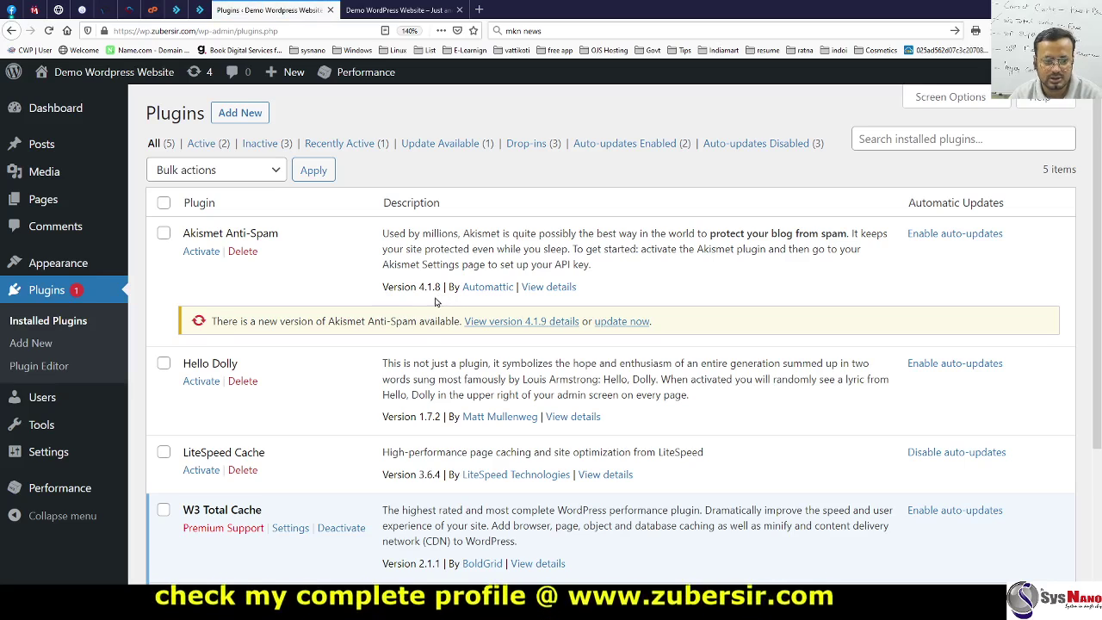
{"action": "scroll", "coordinate": [398, 342], "scroll_direction": "down", "scroll_amount": 5}
{"action": "scroll", "coordinate": [398, 343], "scroll_direction": "down", "scroll_amount": 1}
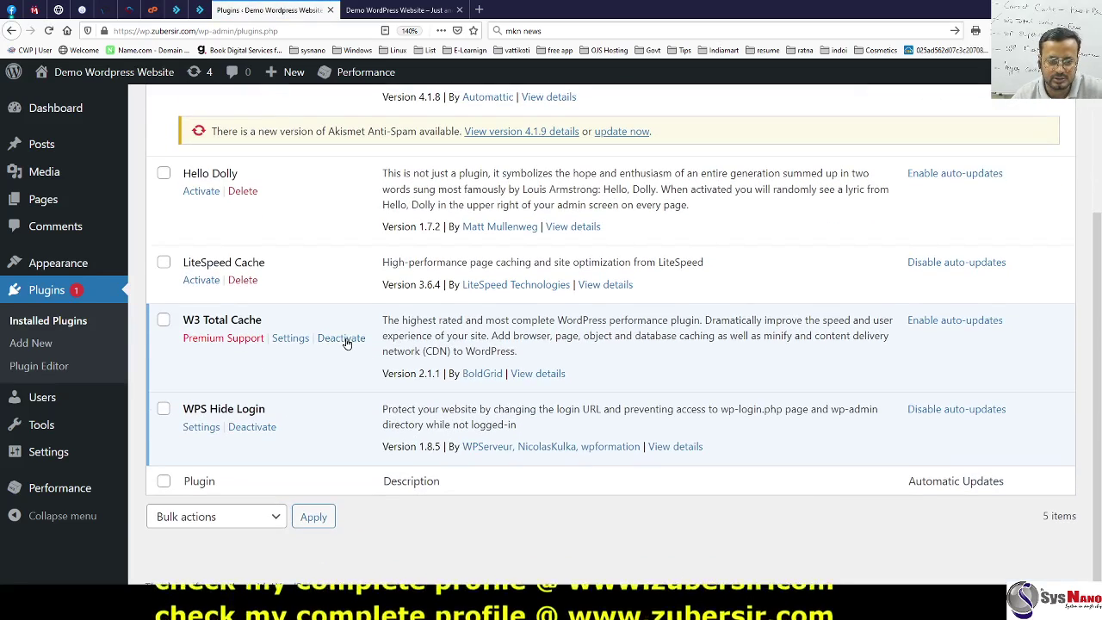
{"action": "left_click", "coordinate": [342, 338]}
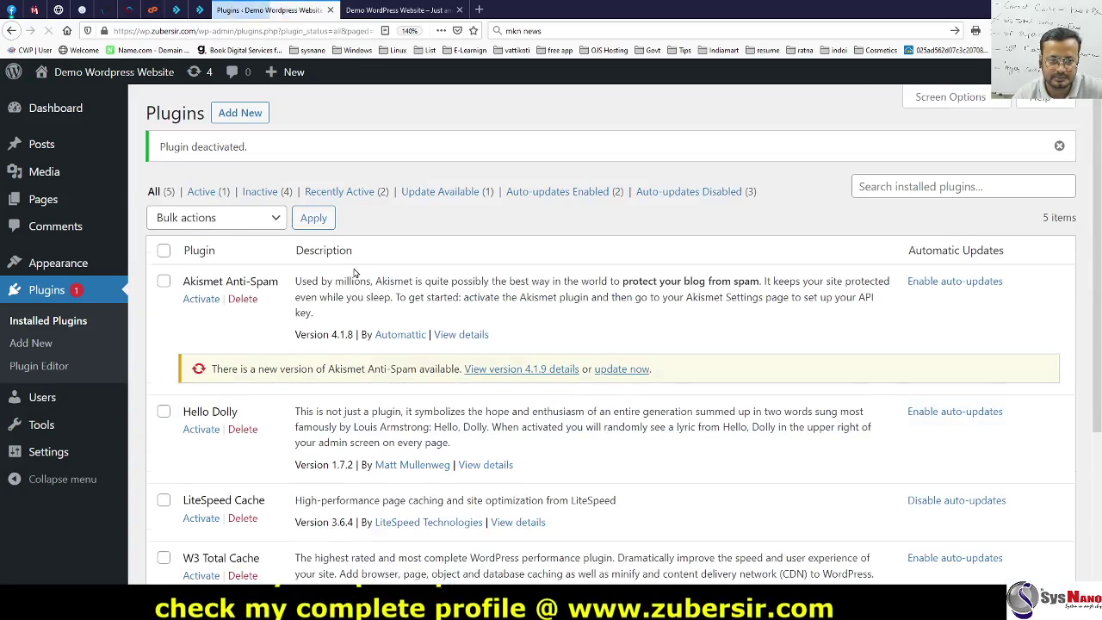
{"action": "left_click", "coordinate": [413, 11]}
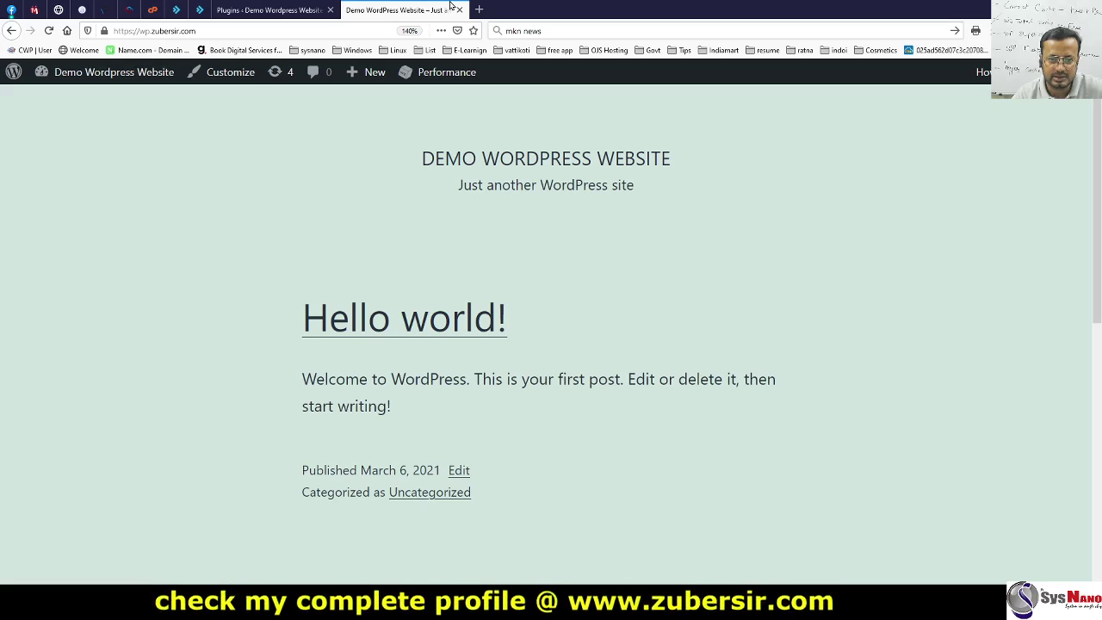
{"action": "left_click", "coordinate": [306, 11]}
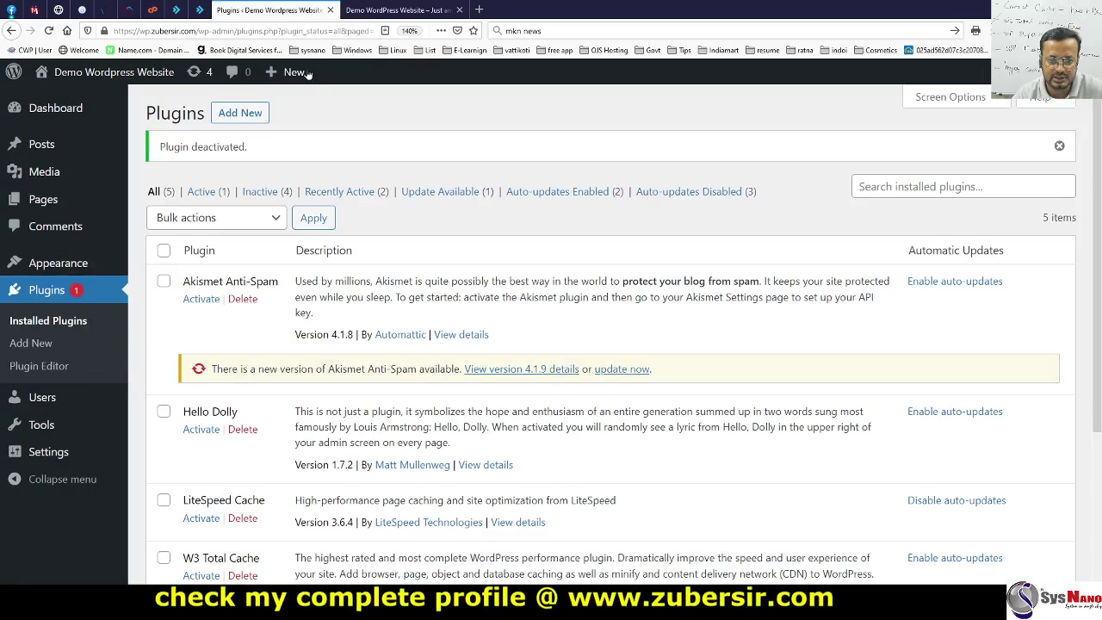
Step: Search the plugins available for installation for "cache"
{"action": "left_click", "coordinate": [41, 343]}
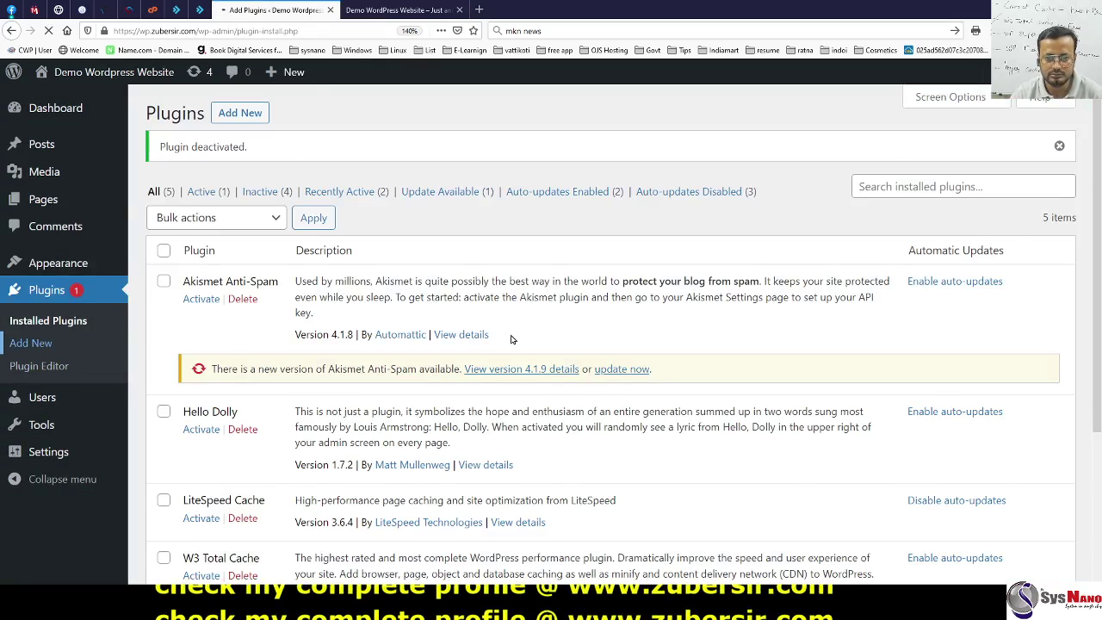
{"action": "left_click", "coordinate": [882, 155]}
{"action": "type", "text": "cache"}
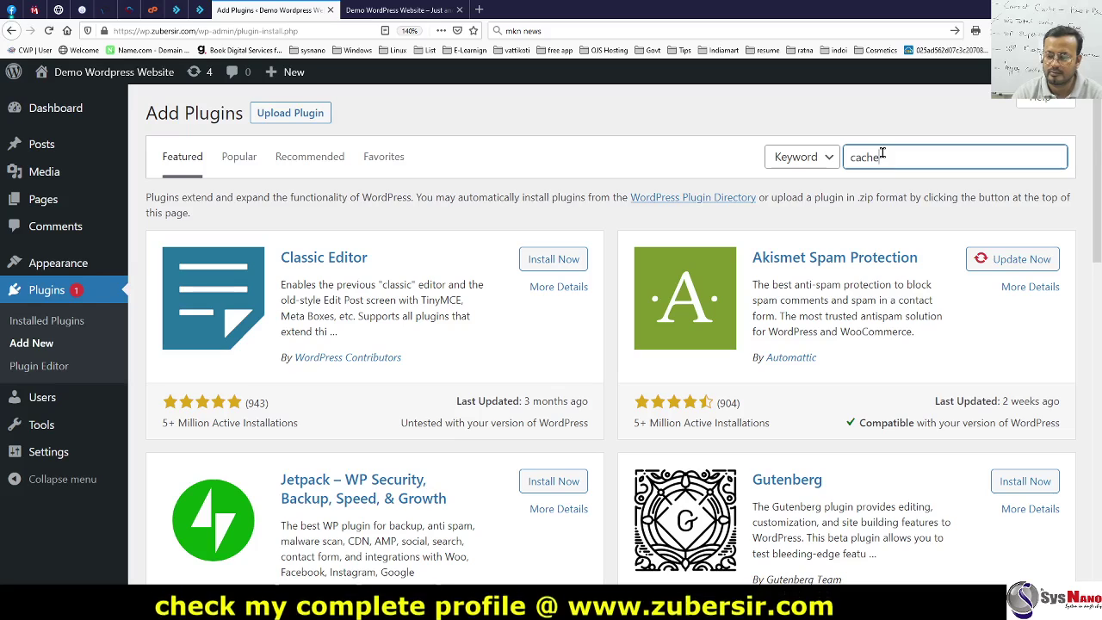
{"action": "key", "text": "Return"}
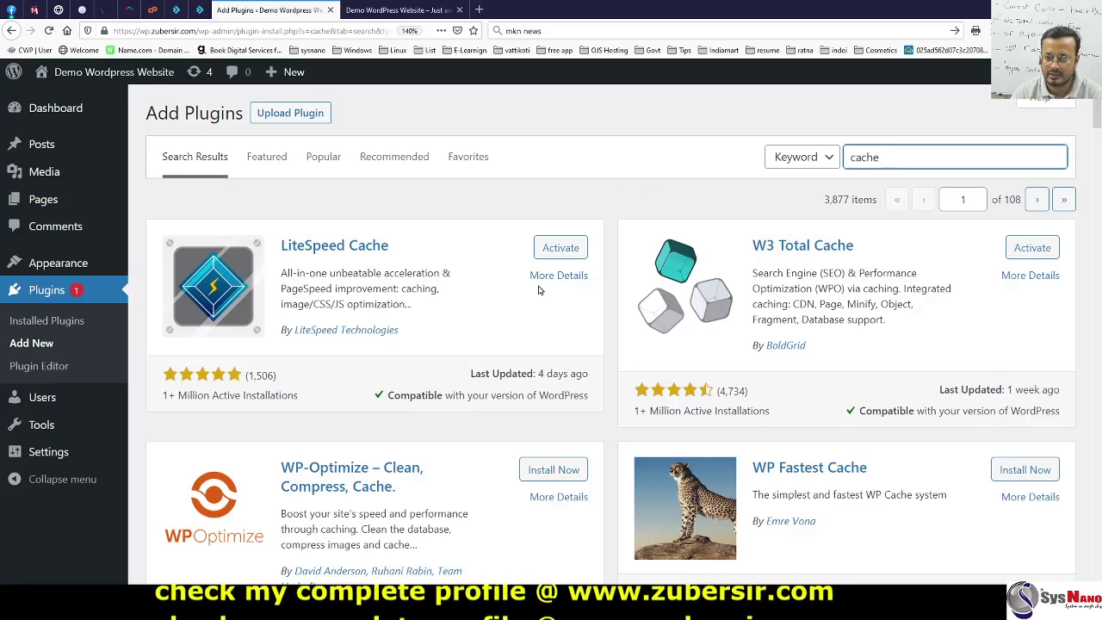
Step: Install and activate the WP Fastest Cache plugin from the search results
{"action": "scroll", "coordinate": [539, 288], "scroll_direction": "down", "scroll_amount": 2}
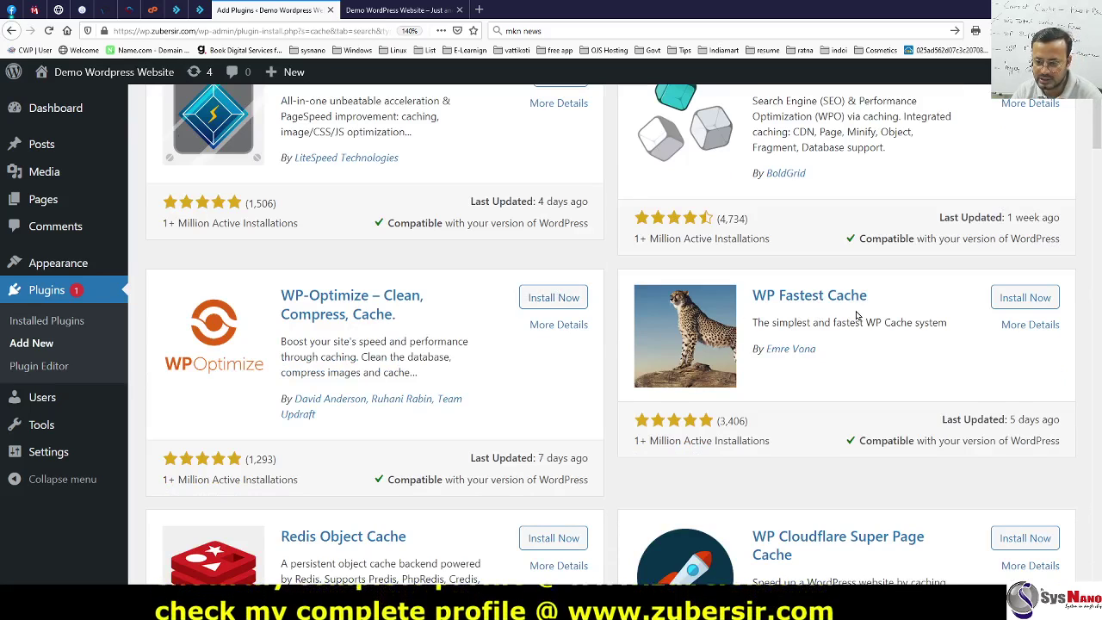
{"action": "scroll", "coordinate": [856, 315], "scroll_direction": "down", "scroll_amount": 1}
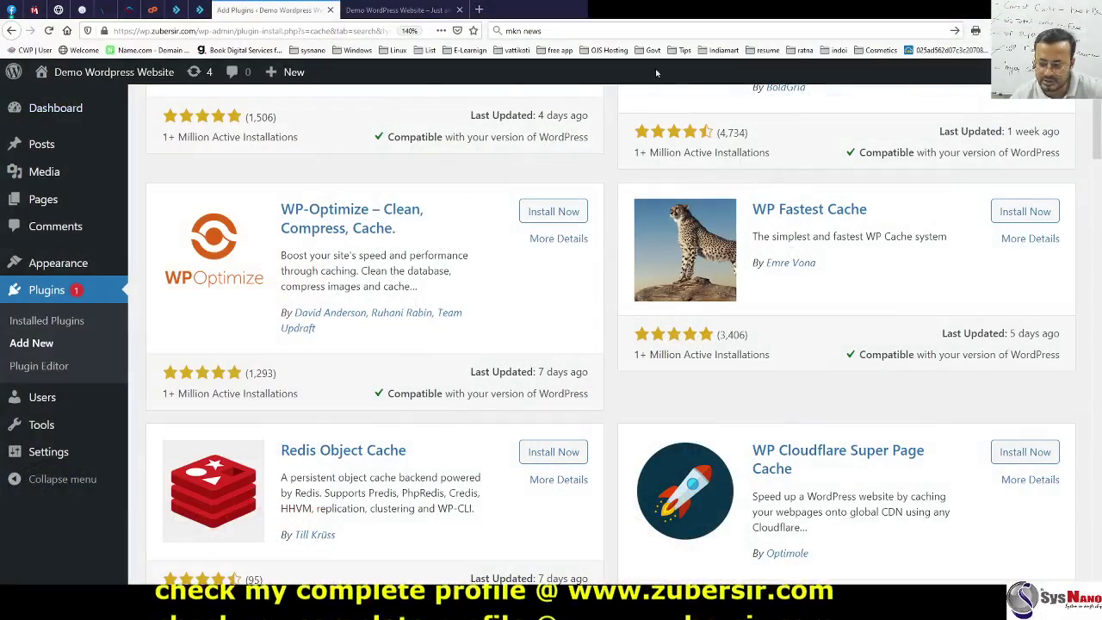
{"action": "left_click", "coordinate": [1023, 211]}
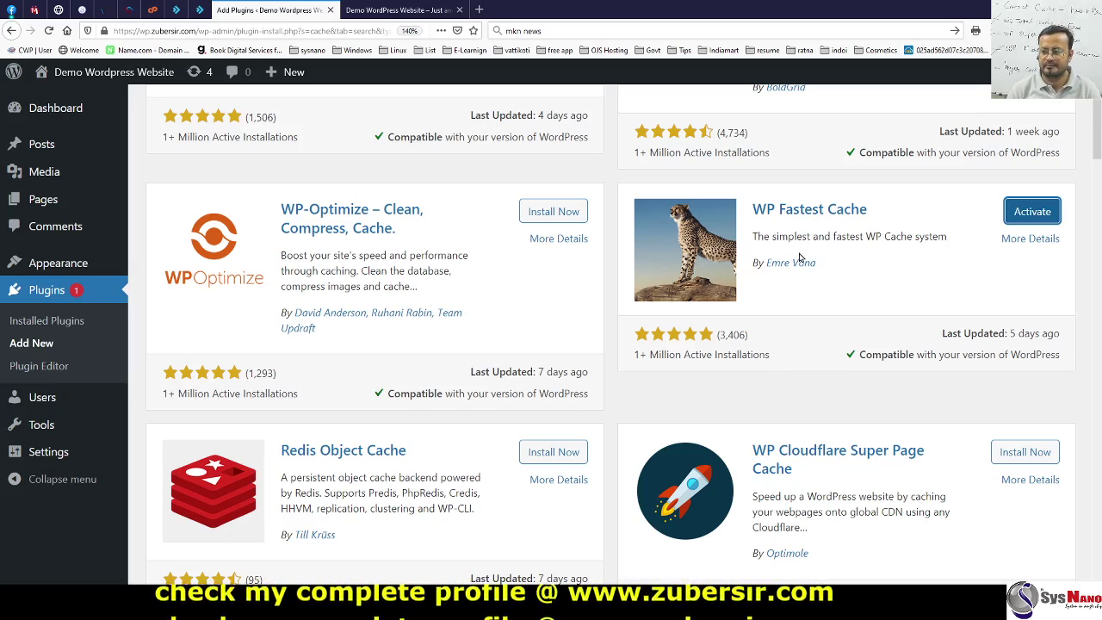
{"action": "left_click", "coordinate": [1032, 211]}
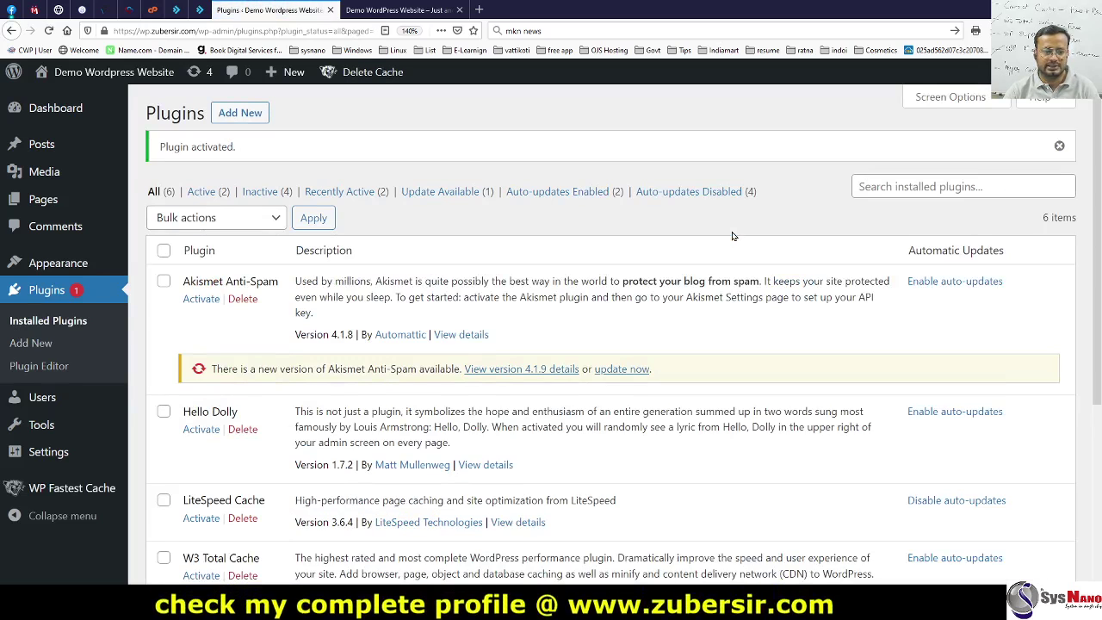
Step: Open the WP Fastest Cache options and look through the list of available settings
{"action": "left_click", "coordinate": [57, 488]}
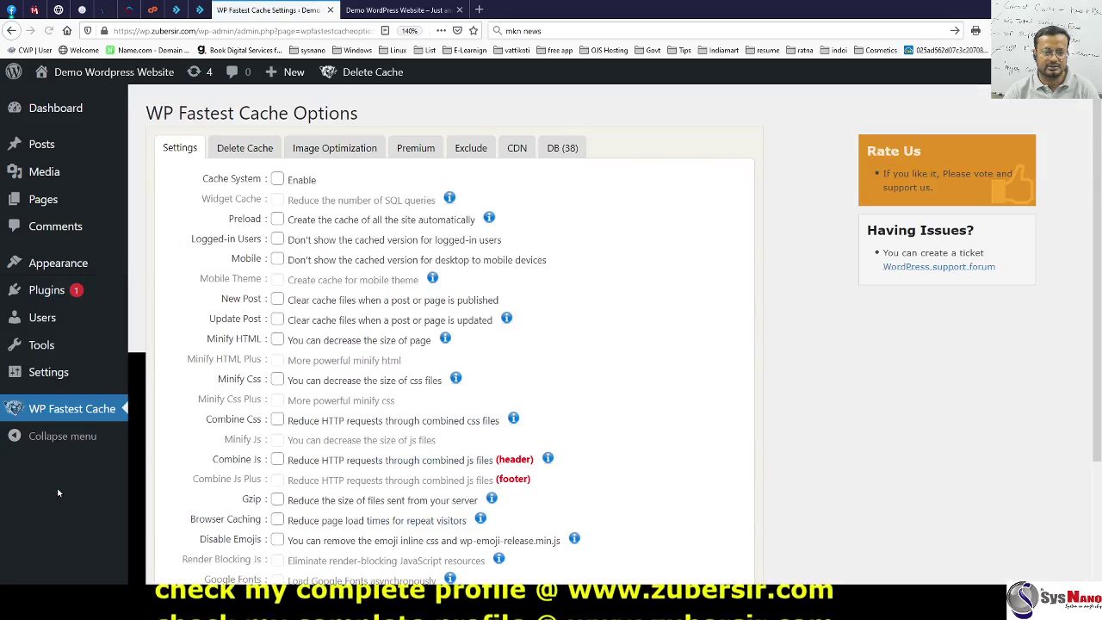
{"action": "scroll", "coordinate": [691, 278], "scroll_direction": "down", "scroll_amount": 2}
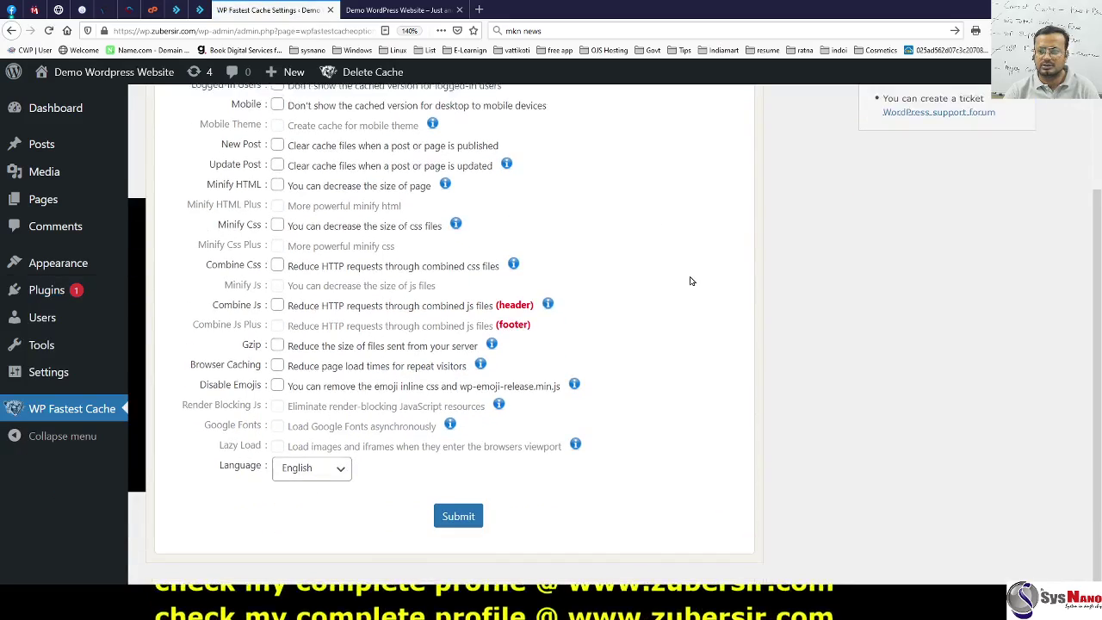
{"action": "scroll", "coordinate": [691, 281], "scroll_direction": "up", "scroll_amount": 1}
{"action": "scroll", "coordinate": [691, 280], "scroll_direction": "up", "scroll_amount": 1}
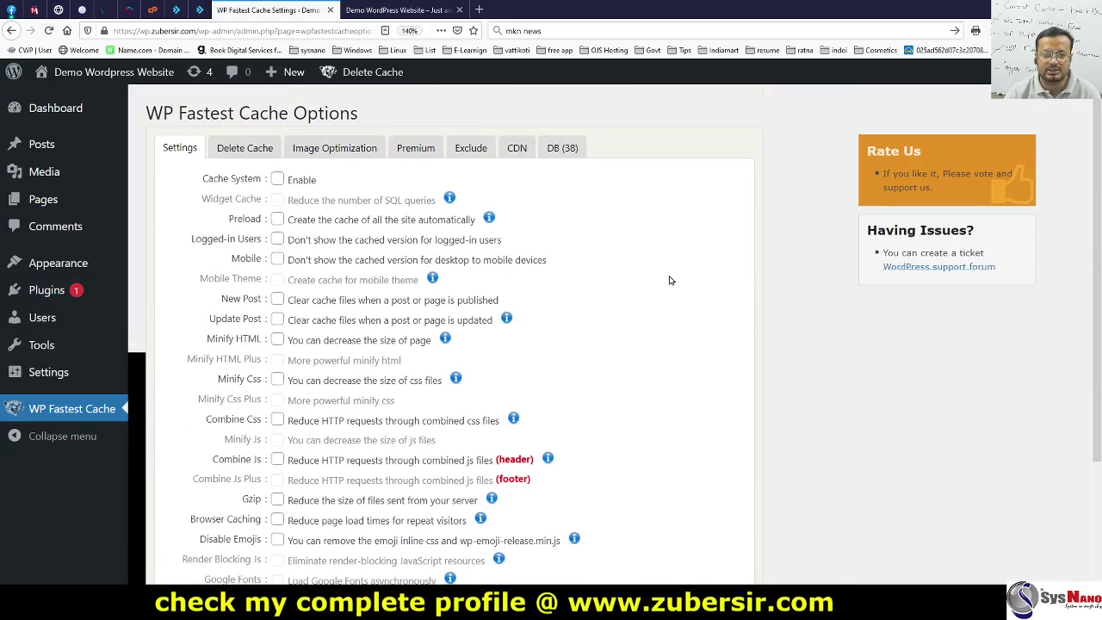
{"action": "scroll", "coordinate": [670, 280], "scroll_direction": "down", "scroll_amount": 3}
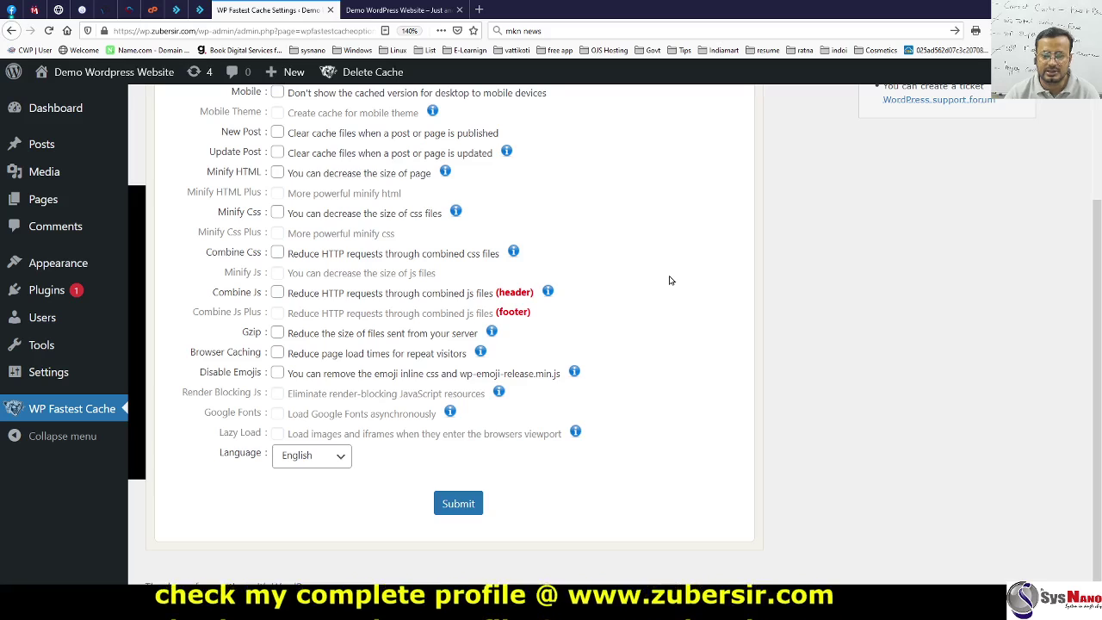
{"action": "scroll", "coordinate": [670, 279], "scroll_direction": "up", "scroll_amount": 3}
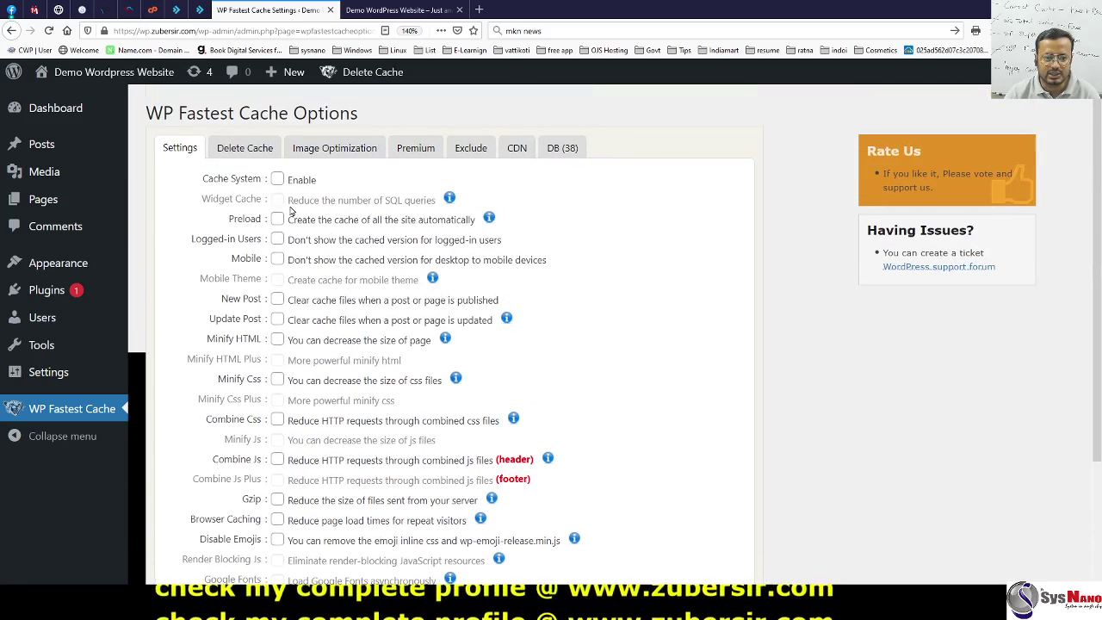
Step: Enable the cache system and turn on Preload for the homepage and posts at 4 pages per minute
{"action": "left_click", "coordinate": [277, 179]}
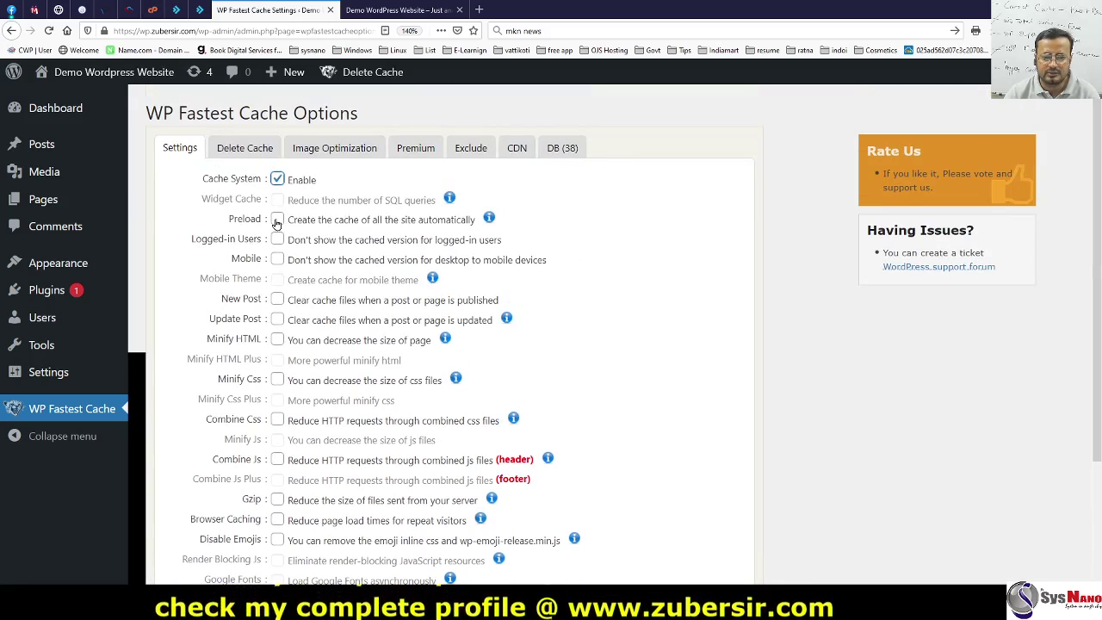
{"action": "left_click", "coordinate": [277, 220]}
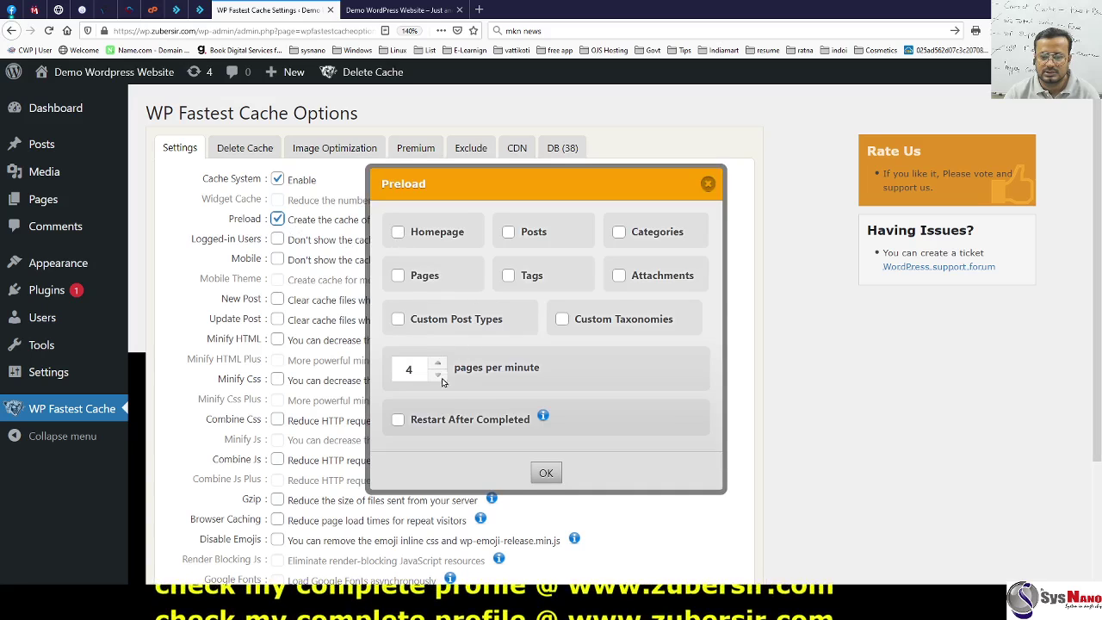
{"action": "left_click", "coordinate": [397, 232]}
{"action": "left_click", "coordinate": [507, 232]}
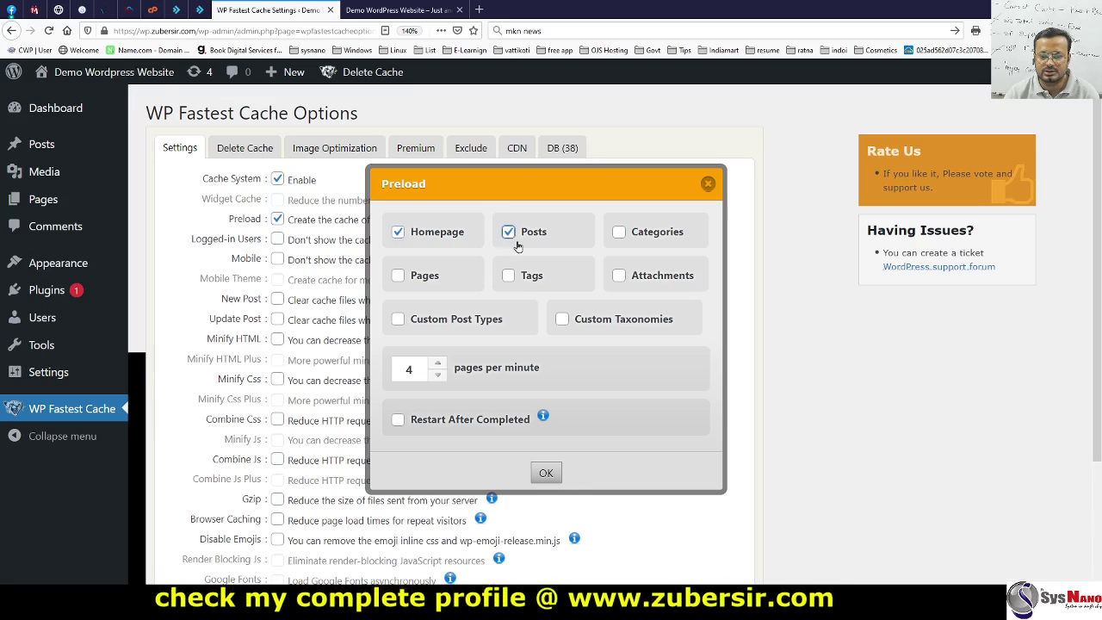
{"action": "left_click", "coordinate": [546, 473]}
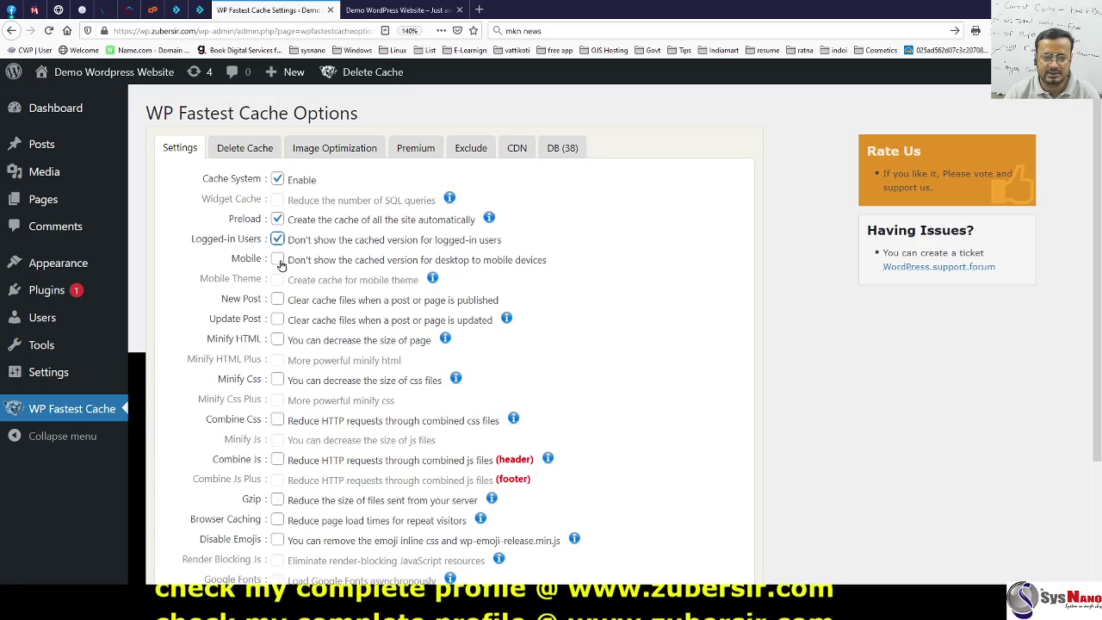
Step: Enable Update Post with clearing the cache of the post/page, categories, tags and homepage, plus Minify HTML and Minify Css, leaving Combine Css off
{"action": "left_click", "coordinate": [277, 320]}
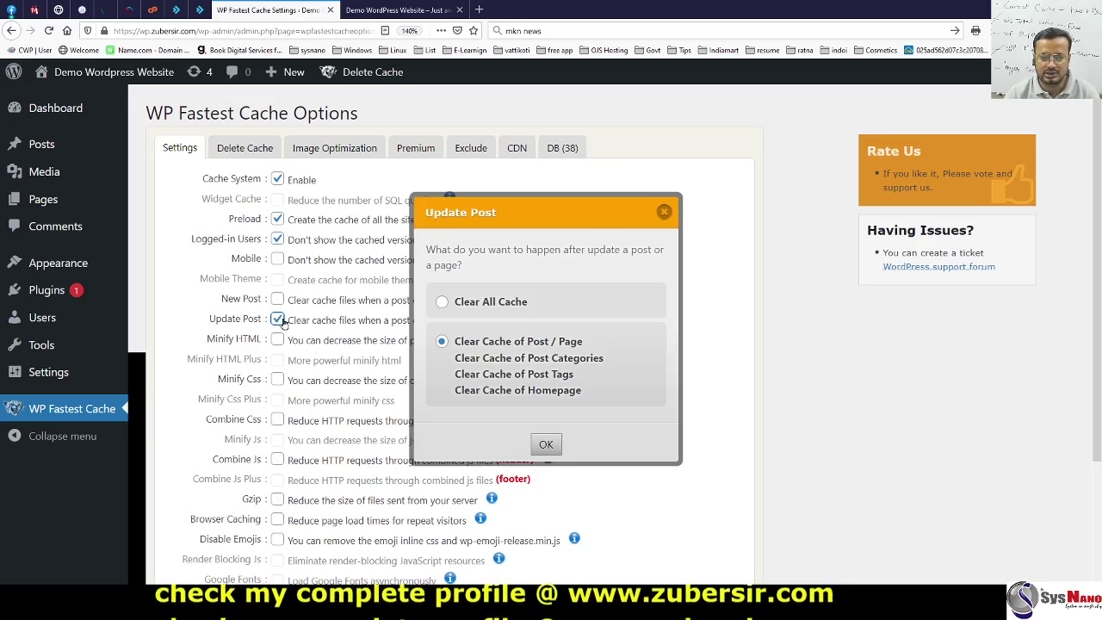
{"action": "left_click", "coordinate": [545, 445]}
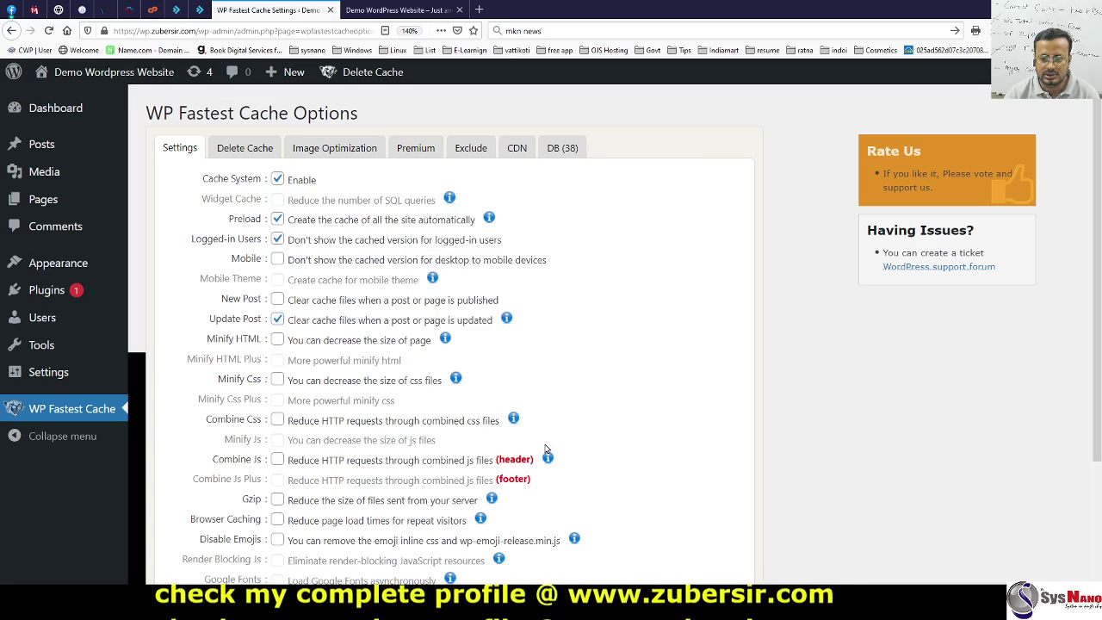
{"action": "left_click", "coordinate": [277, 340]}
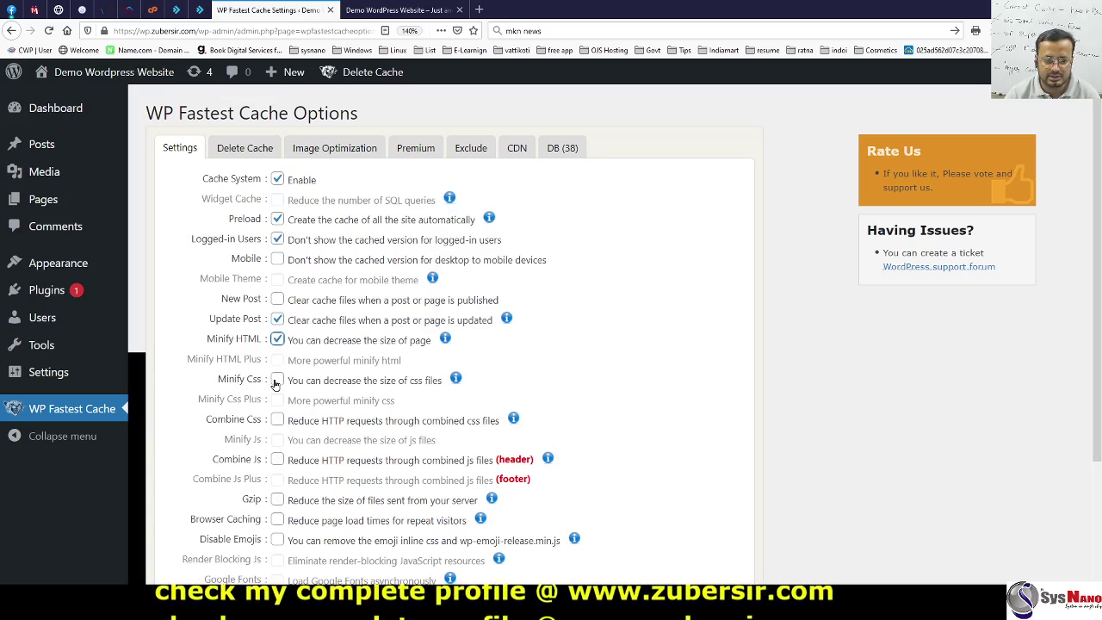
{"action": "left_click", "coordinate": [277, 380]}
{"action": "scroll", "coordinate": [258, 395], "scroll_direction": "down", "scroll_amount": 1}
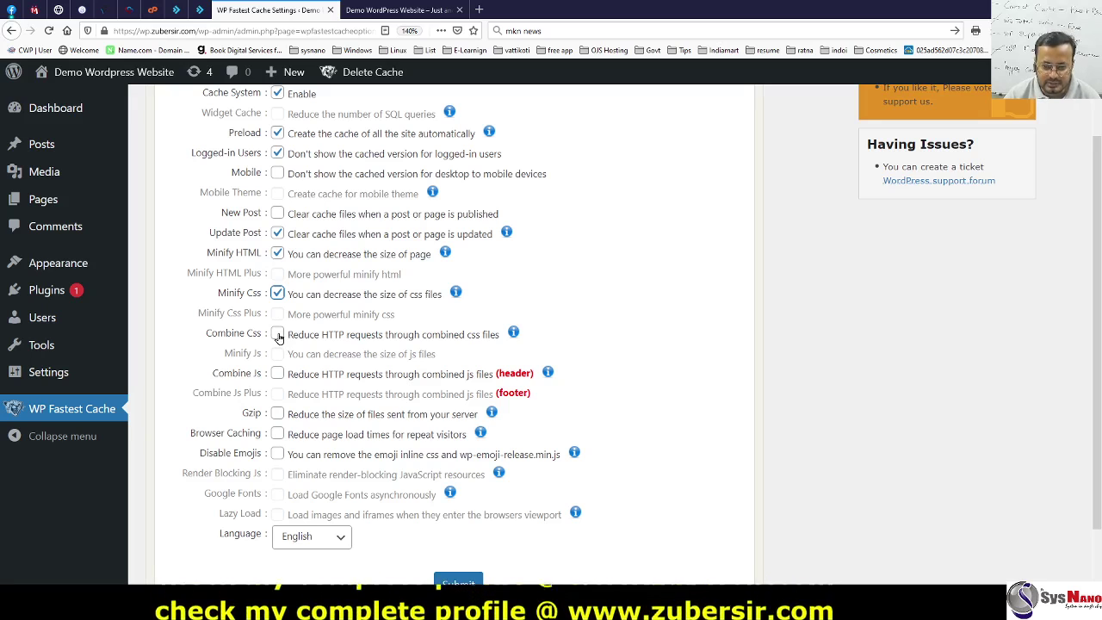
{"action": "left_click", "coordinate": [277, 334]}
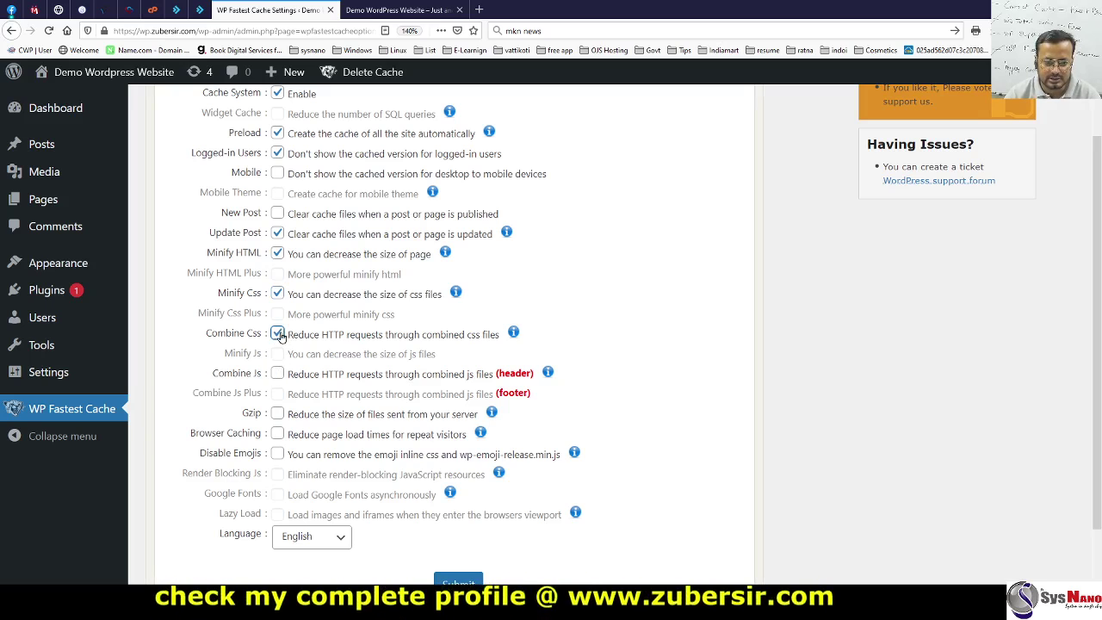
{"action": "left_click", "coordinate": [278, 335]}
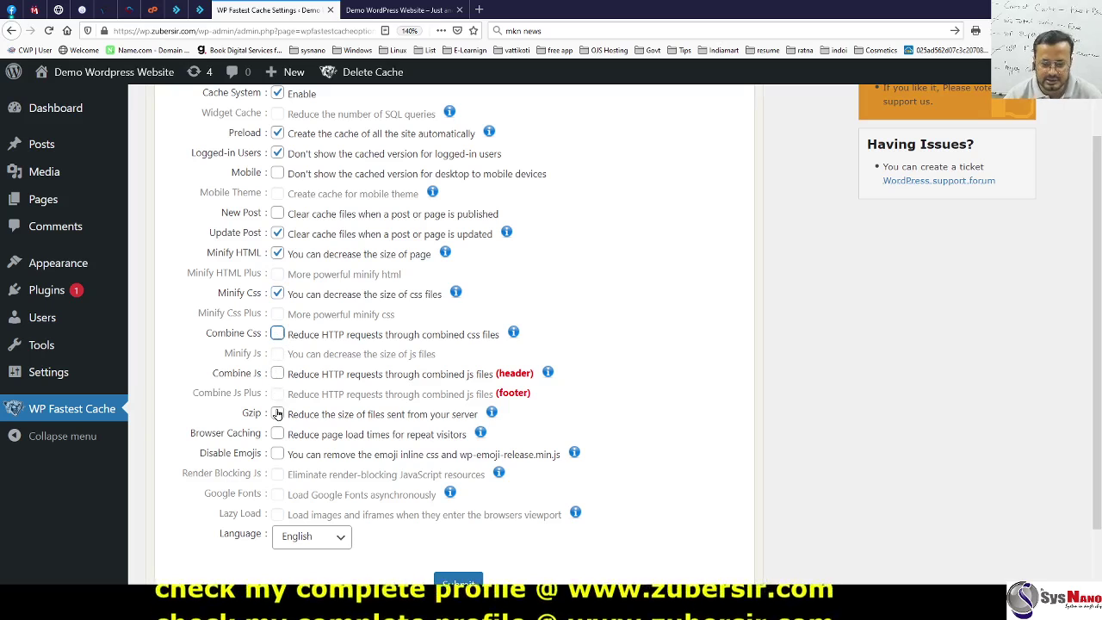
Step: Enable Gzip and Browser Caching, and save the WP Fastest Cache options
{"action": "left_click", "coordinate": [277, 416]}
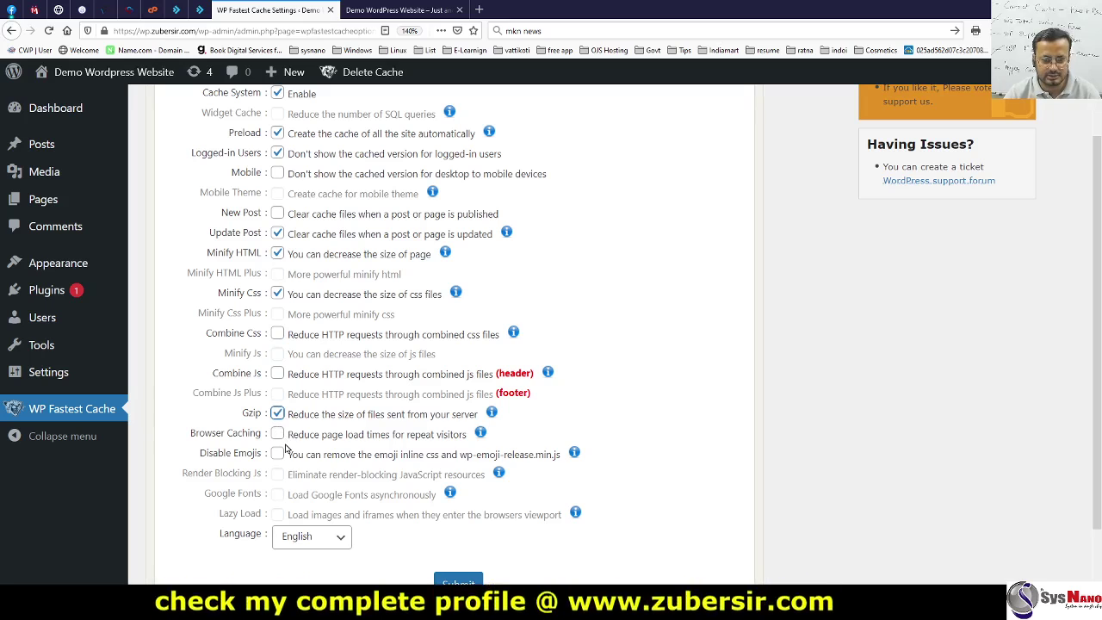
{"action": "left_click", "coordinate": [277, 433]}
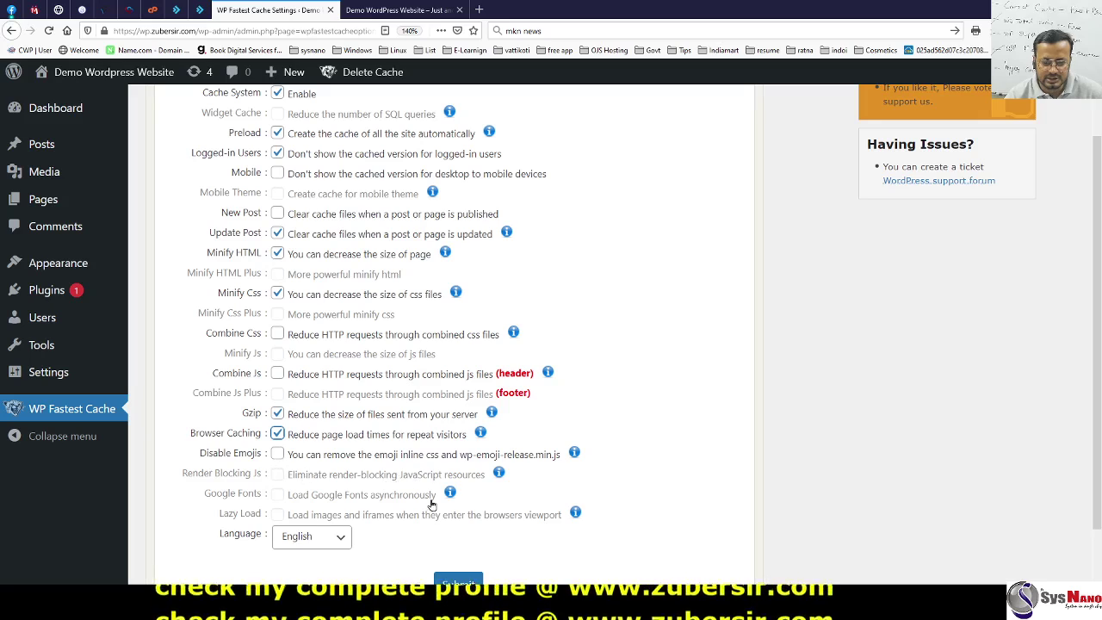
{"action": "scroll", "coordinate": [457, 453], "scroll_direction": "up", "scroll_amount": 2}
{"action": "scroll", "coordinate": [457, 457], "scroll_direction": "down", "scroll_amount": 3}
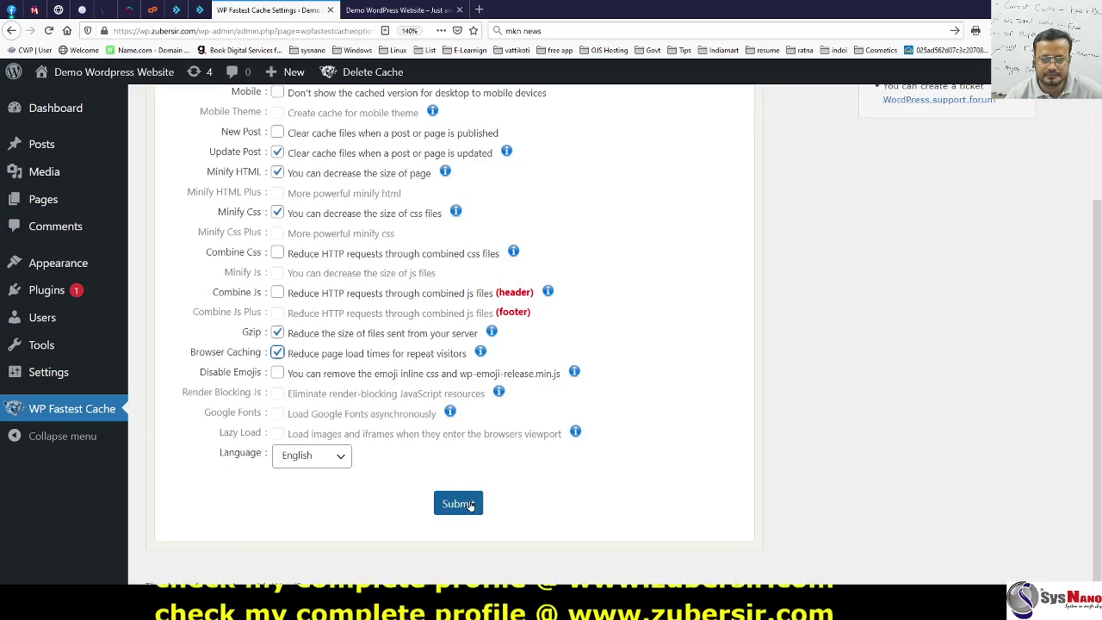
{"action": "left_click", "coordinate": [470, 507]}
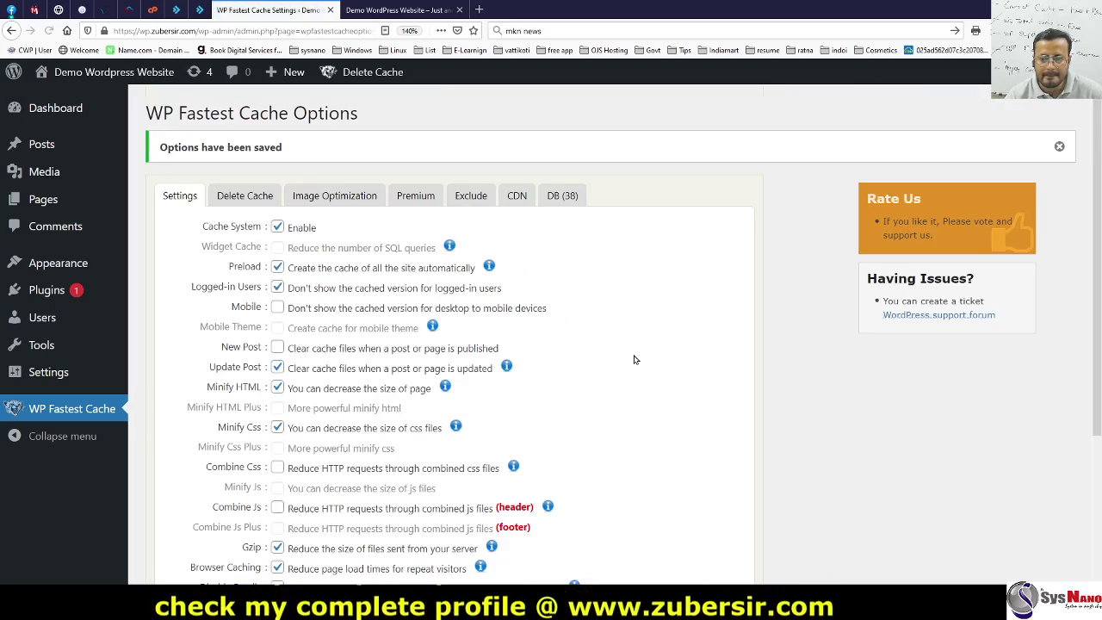
Step: Look through the plugin's Delete Cache, Image Optimization, Premium, Exclude, CDN and DB options
{"action": "left_click", "coordinate": [253, 201]}
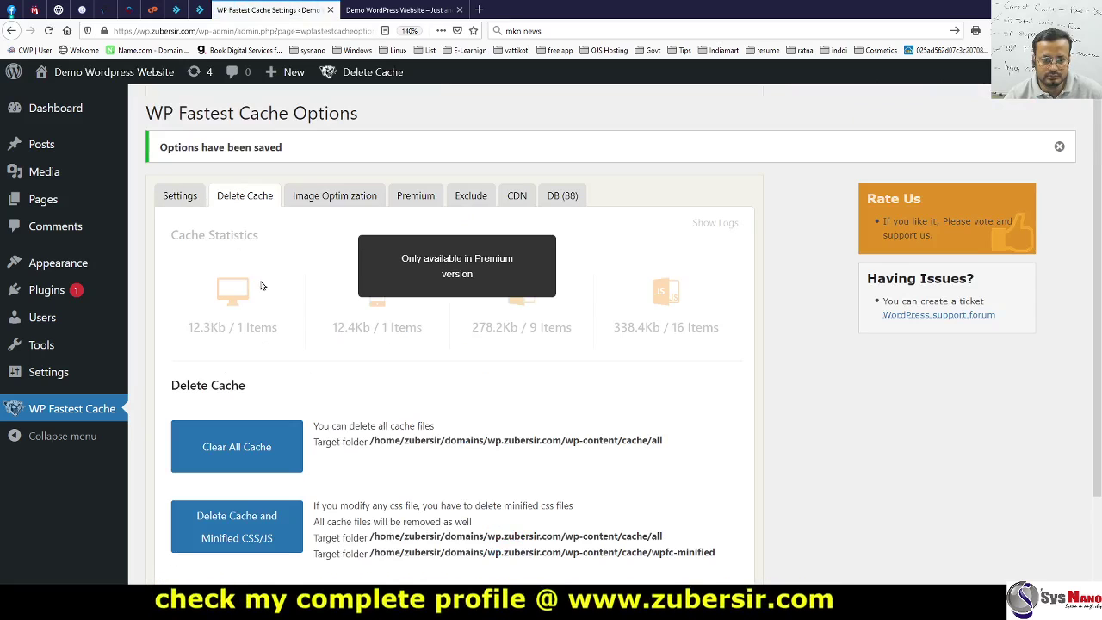
{"action": "scroll", "coordinate": [334, 369], "scroll_direction": "down", "scroll_amount": 1}
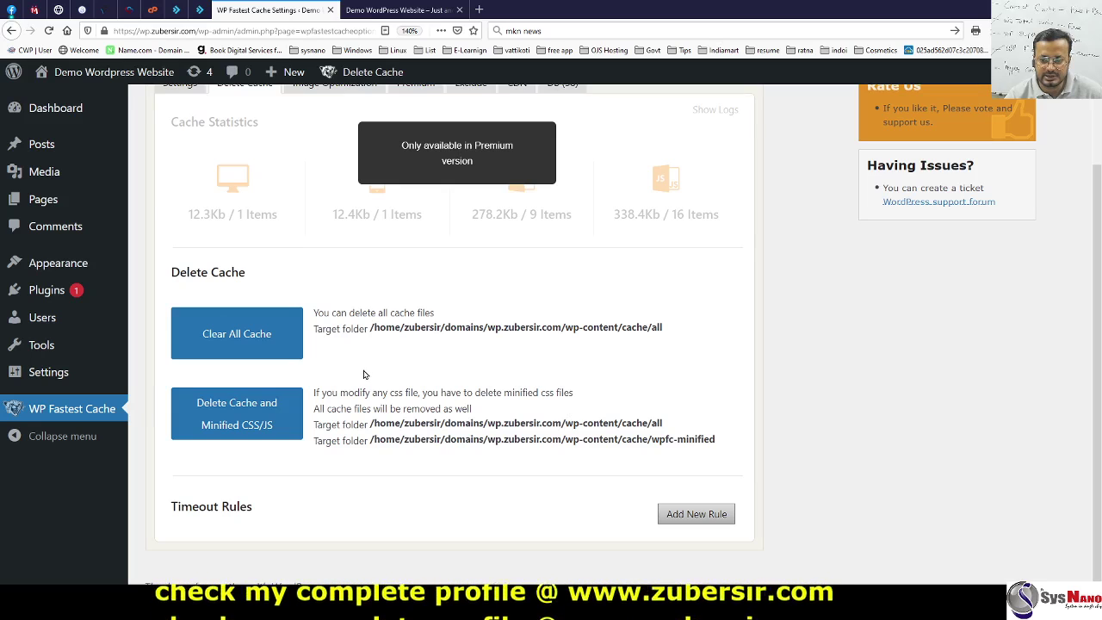
{"action": "scroll", "coordinate": [363, 374], "scroll_direction": "up", "scroll_amount": 1}
{"action": "left_click", "coordinate": [357, 195]}
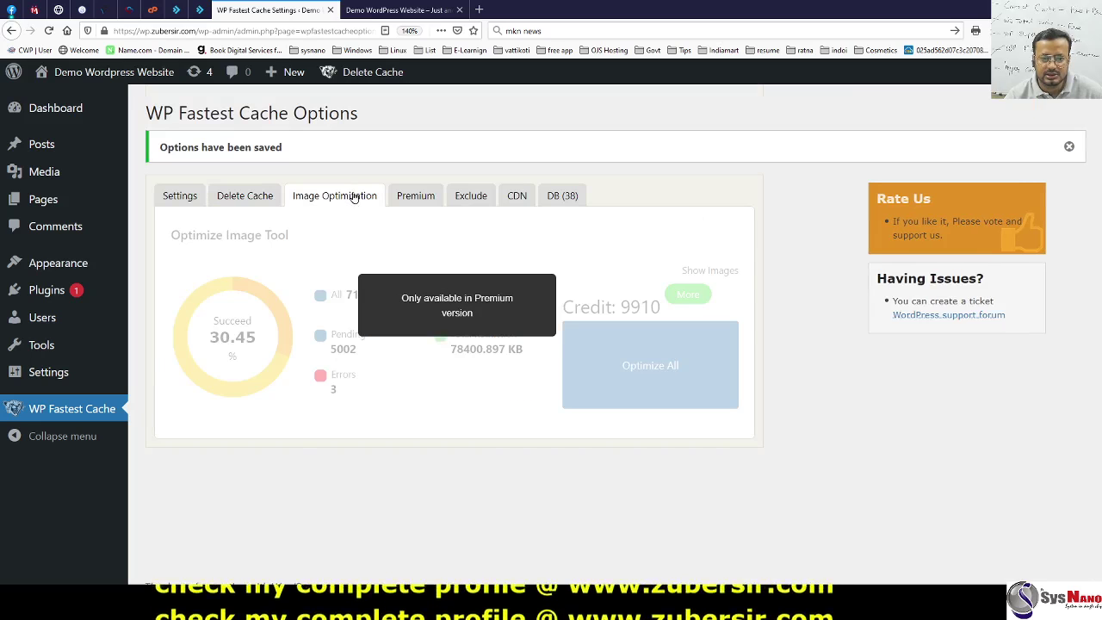
{"action": "left_click", "coordinate": [416, 195]}
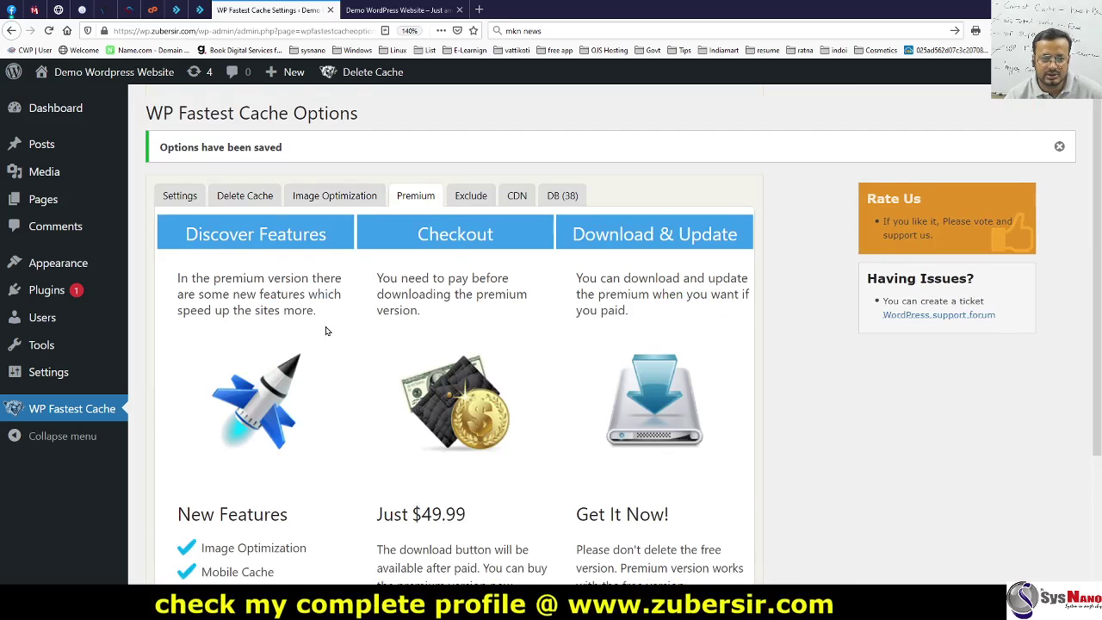
{"action": "scroll", "coordinate": [327, 330], "scroll_direction": "down", "scroll_amount": 1}
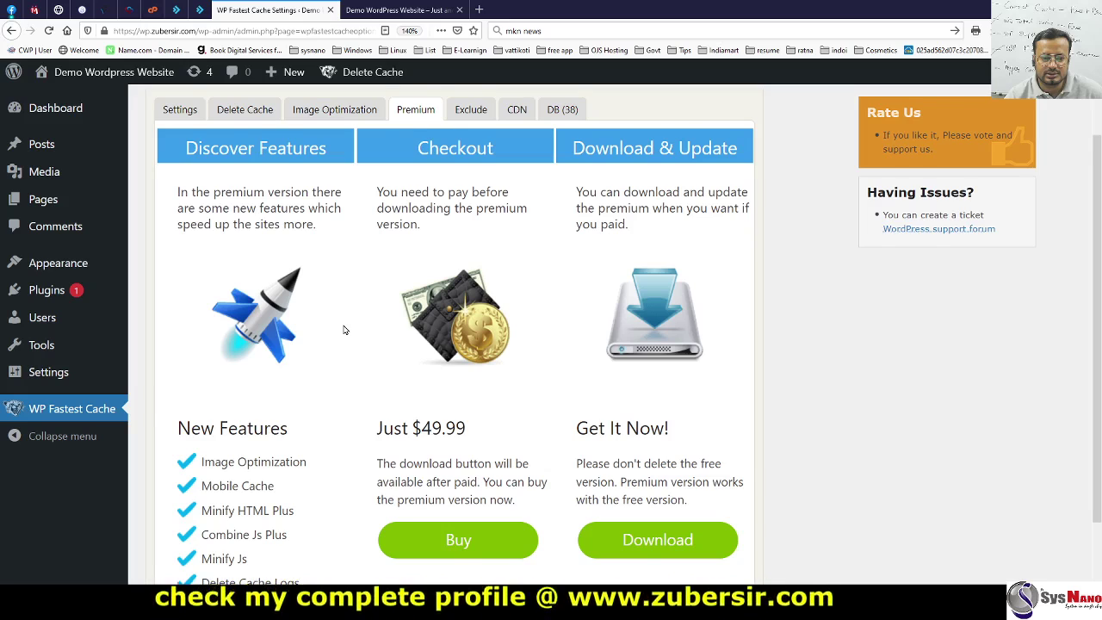
{"action": "scroll", "coordinate": [344, 330], "scroll_direction": "down", "scroll_amount": 1}
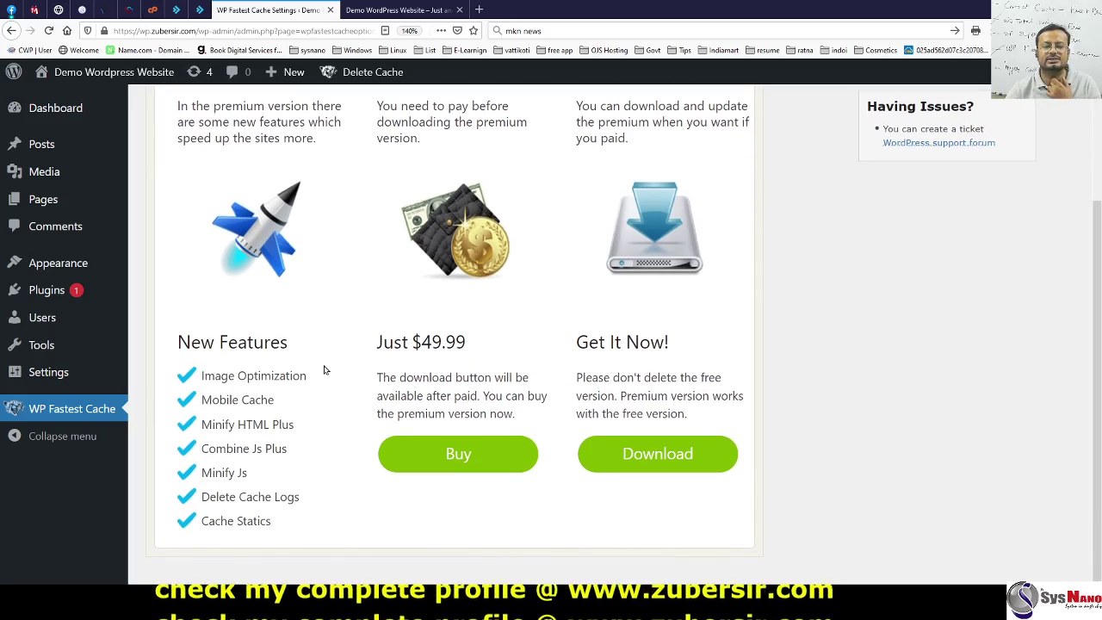
{"action": "scroll", "coordinate": [261, 336], "scroll_direction": "up", "scroll_amount": 2}
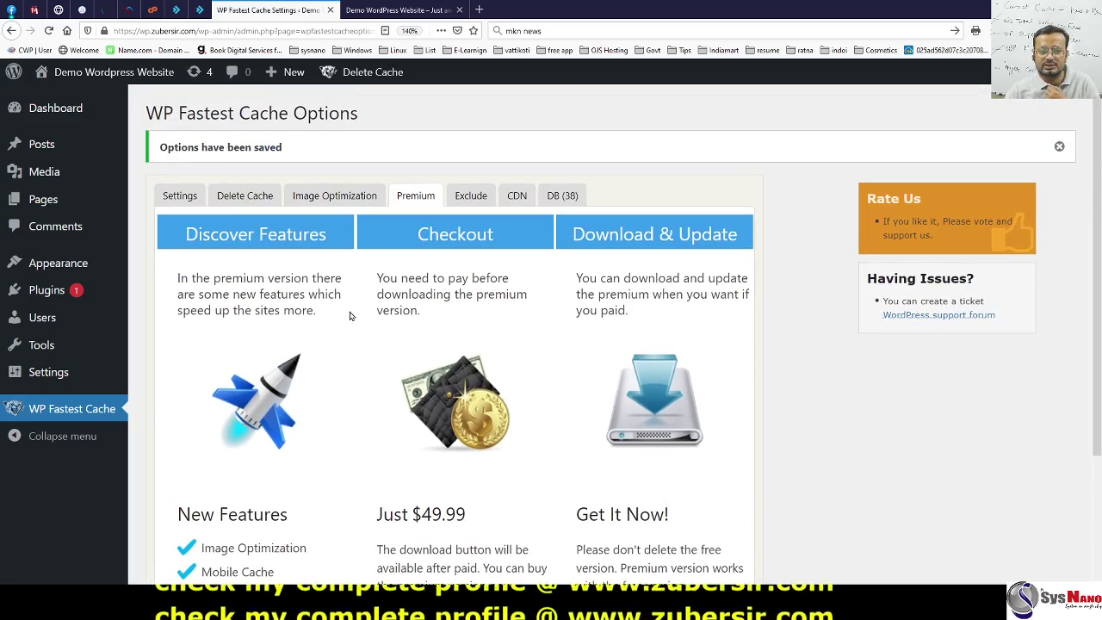
{"action": "scroll", "coordinate": [441, 291], "scroll_direction": "down", "scroll_amount": 2}
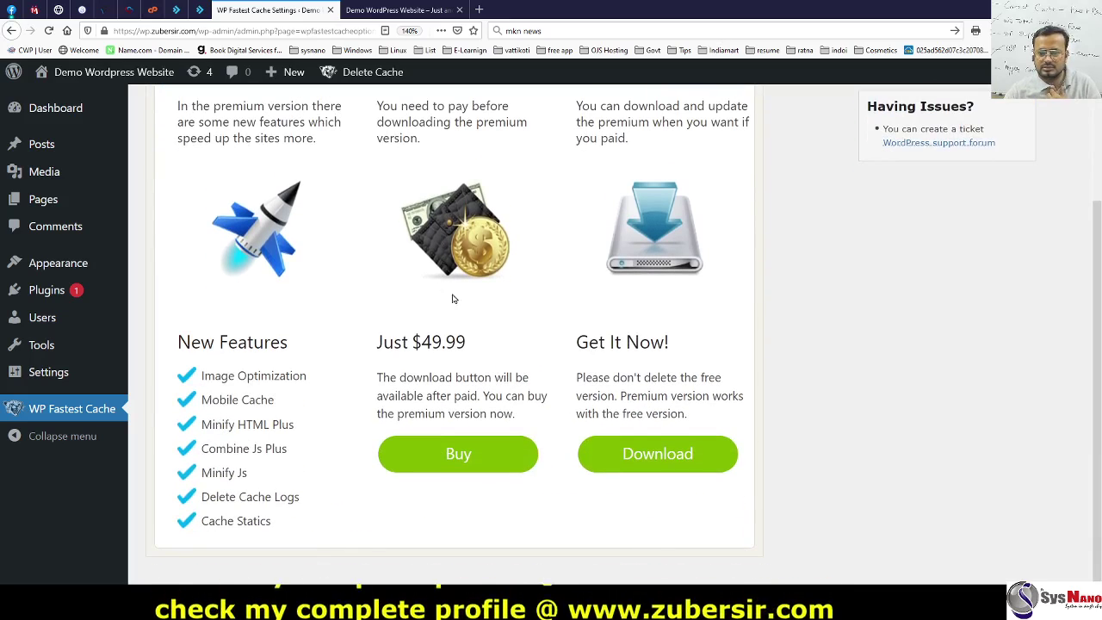
{"action": "scroll", "coordinate": [665, 318], "scroll_direction": "up", "scroll_amount": 2}
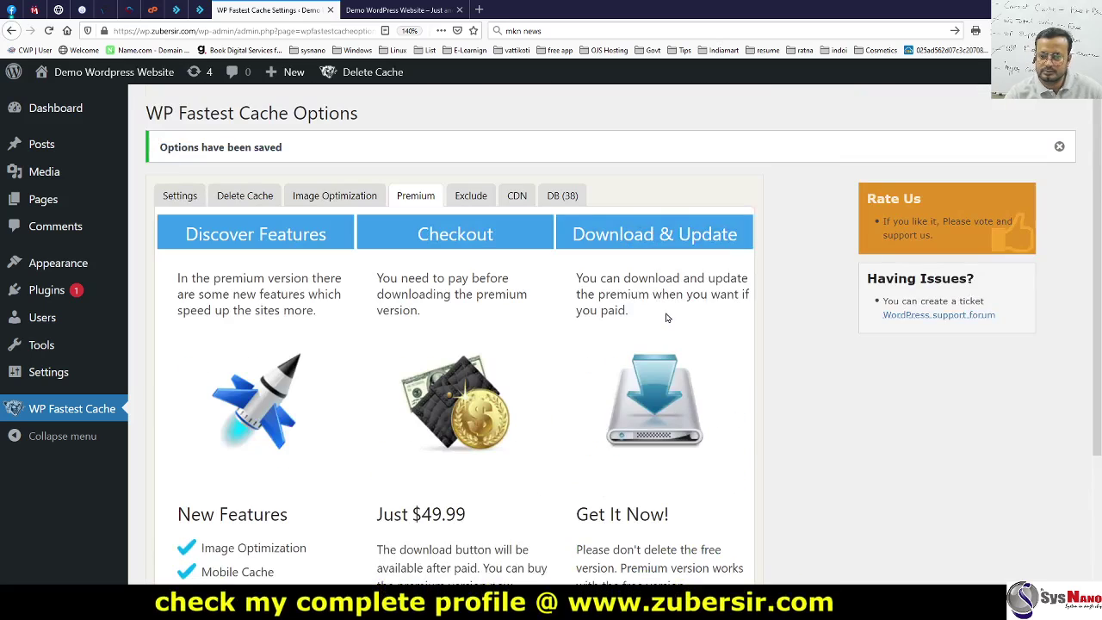
{"action": "left_click", "coordinate": [472, 200]}
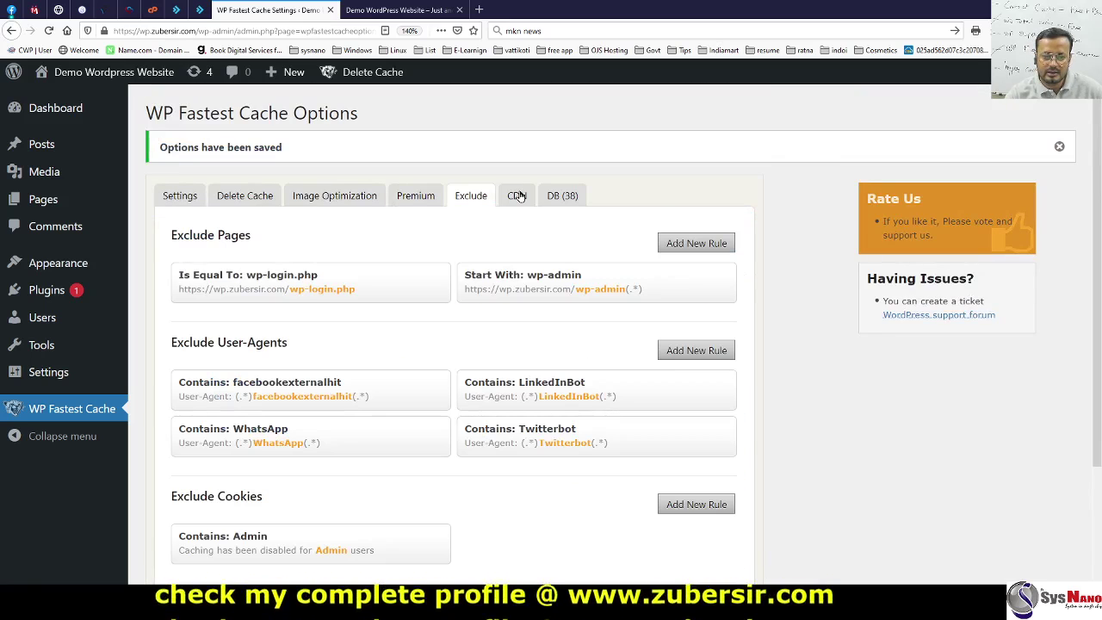
{"action": "left_click", "coordinate": [518, 196]}
{"action": "left_click", "coordinate": [564, 197]}
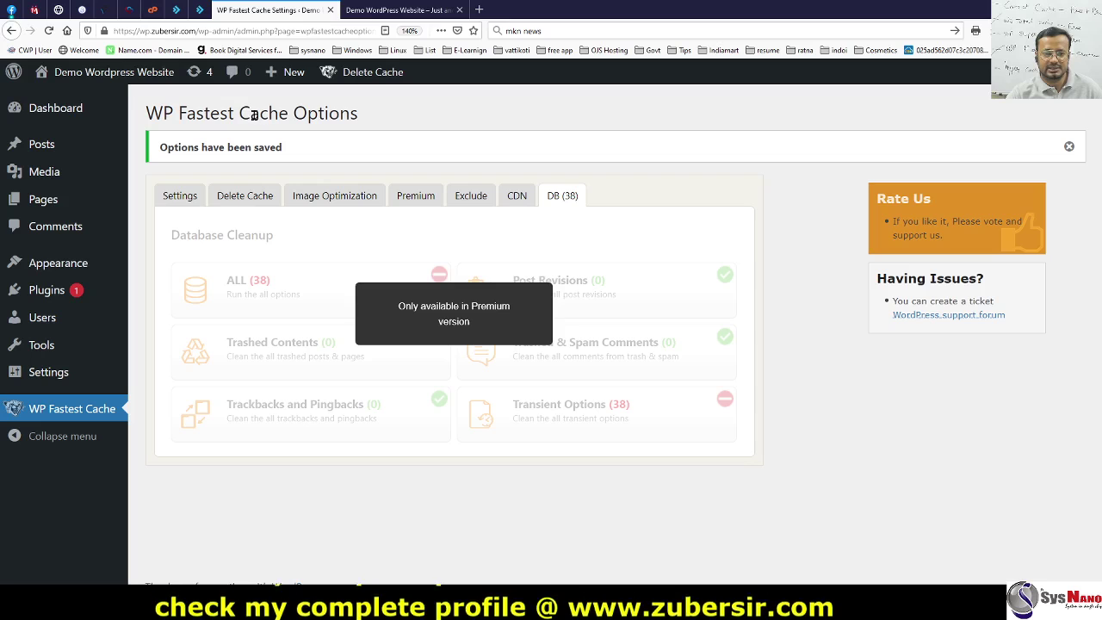
Step: Deactivate the WP Fastest Cache plugin in the list of installed plugins
{"action": "mouse_move", "coordinate": [47, 291]}
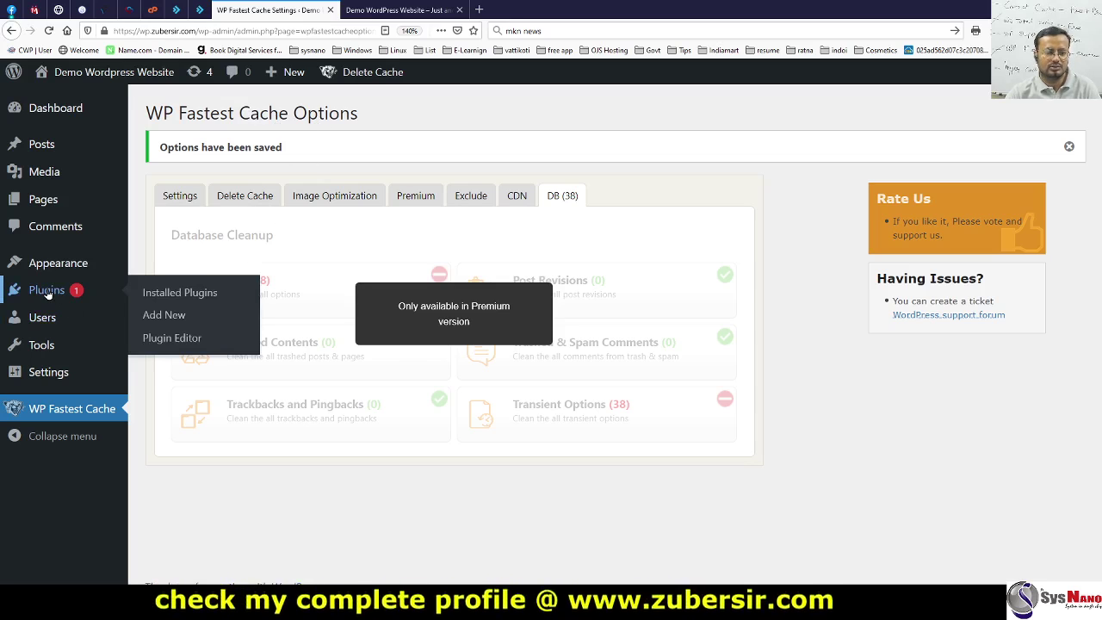
{"action": "left_click", "coordinate": [157, 294]}
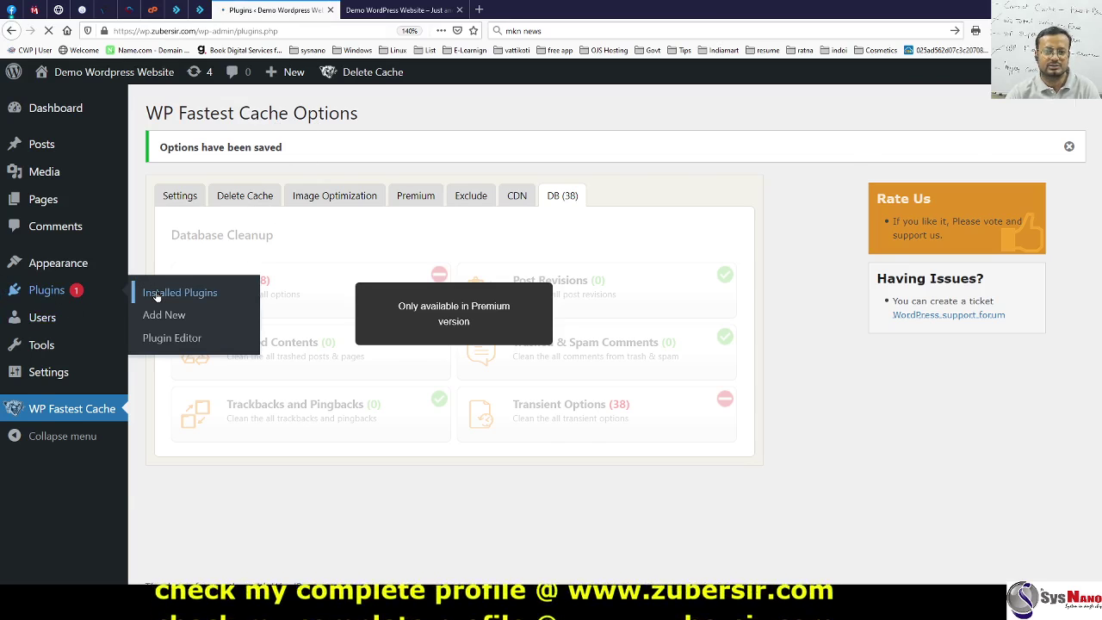
{"action": "scroll", "coordinate": [342, 341], "scroll_direction": "down", "scroll_amount": 5}
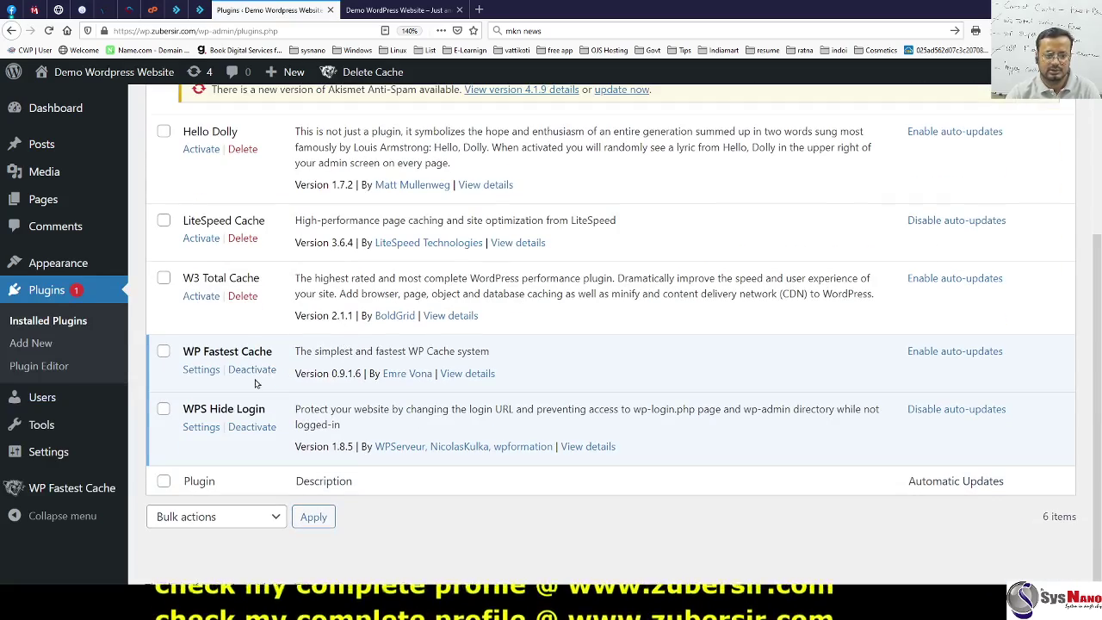
{"action": "left_click", "coordinate": [252, 370]}
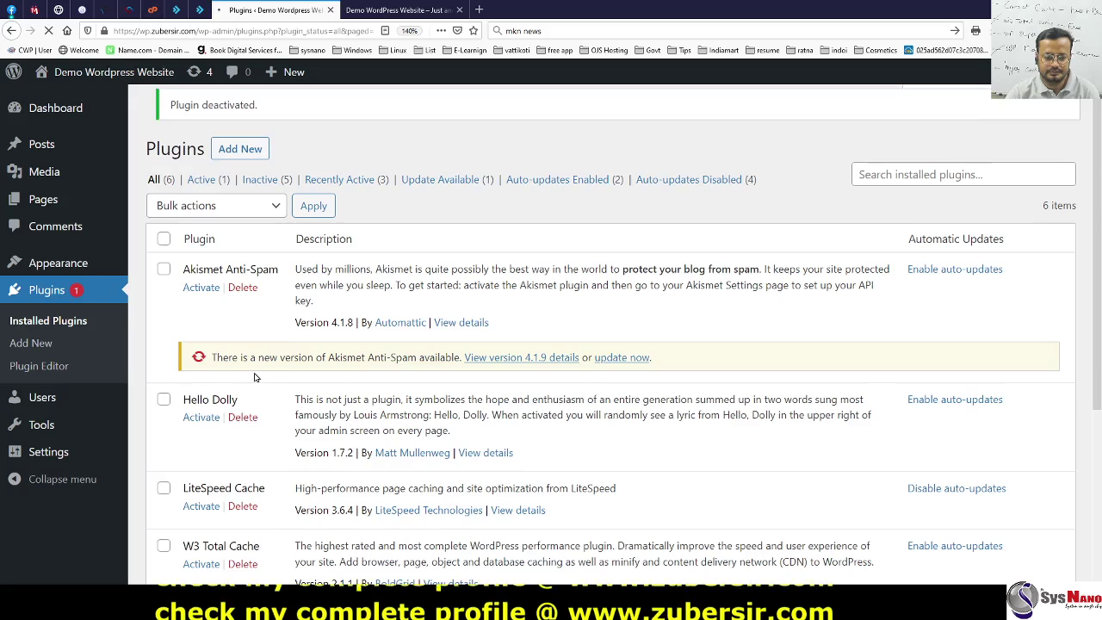
Step: Search the plugins available for installation for "cache"
{"action": "left_click", "coordinate": [47, 345]}
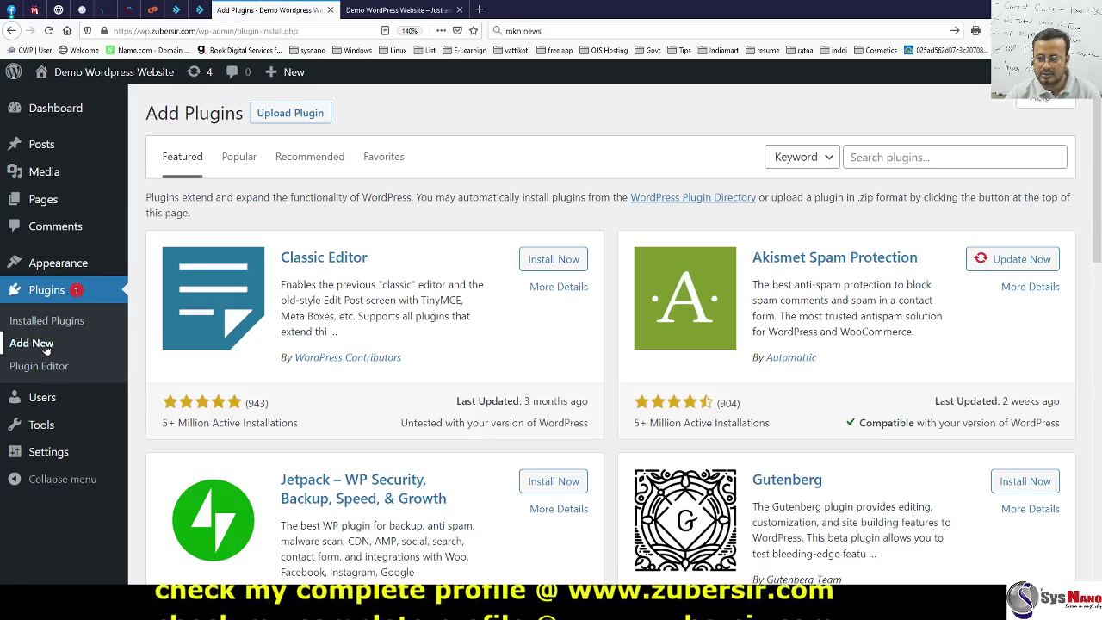
{"action": "left_click", "coordinate": [853, 158]}
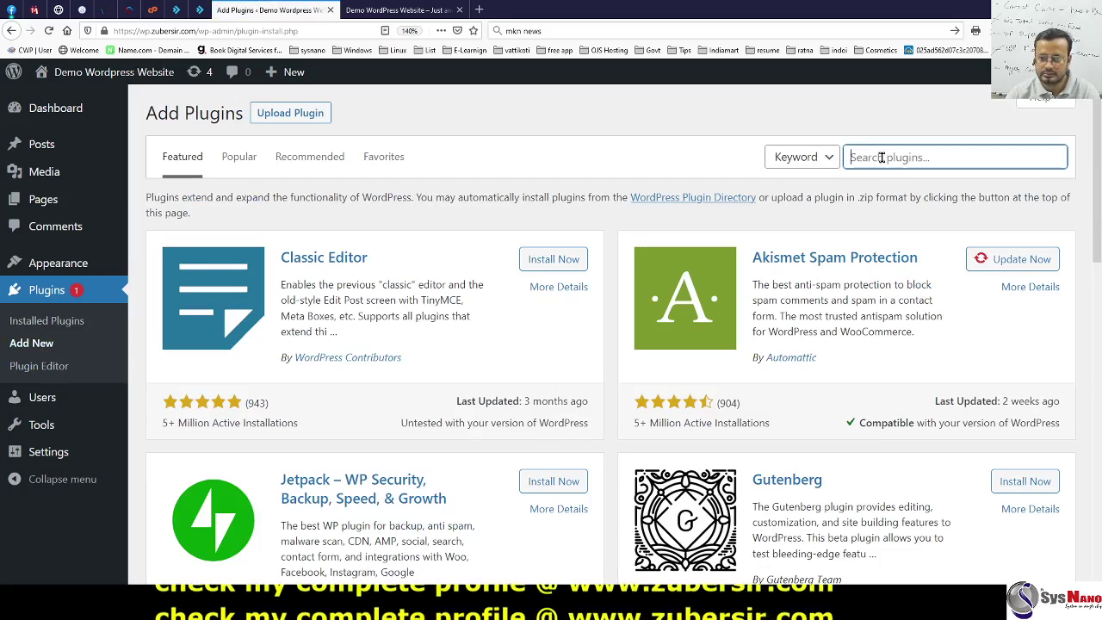
{"action": "type", "text": "cache"}
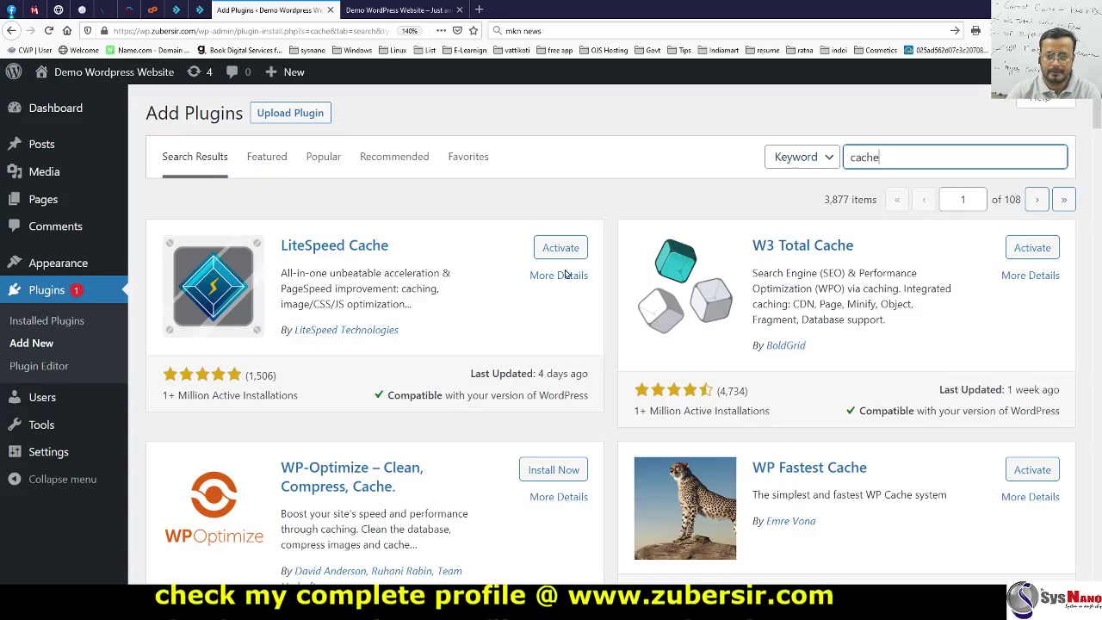
Step: Install and activate the WP Super Cache plugin from the search results and open its settings
{"action": "scroll", "coordinate": [542, 280], "scroll_direction": "down", "scroll_amount": 5}
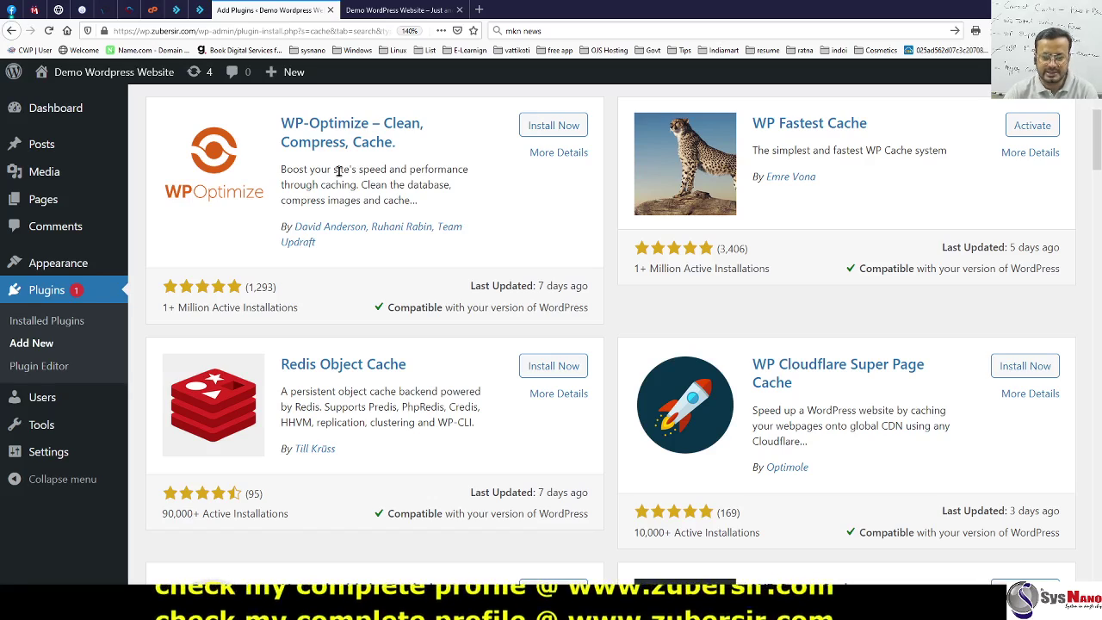
{"action": "scroll", "coordinate": [375, 353], "scroll_direction": "down", "scroll_amount": 1}
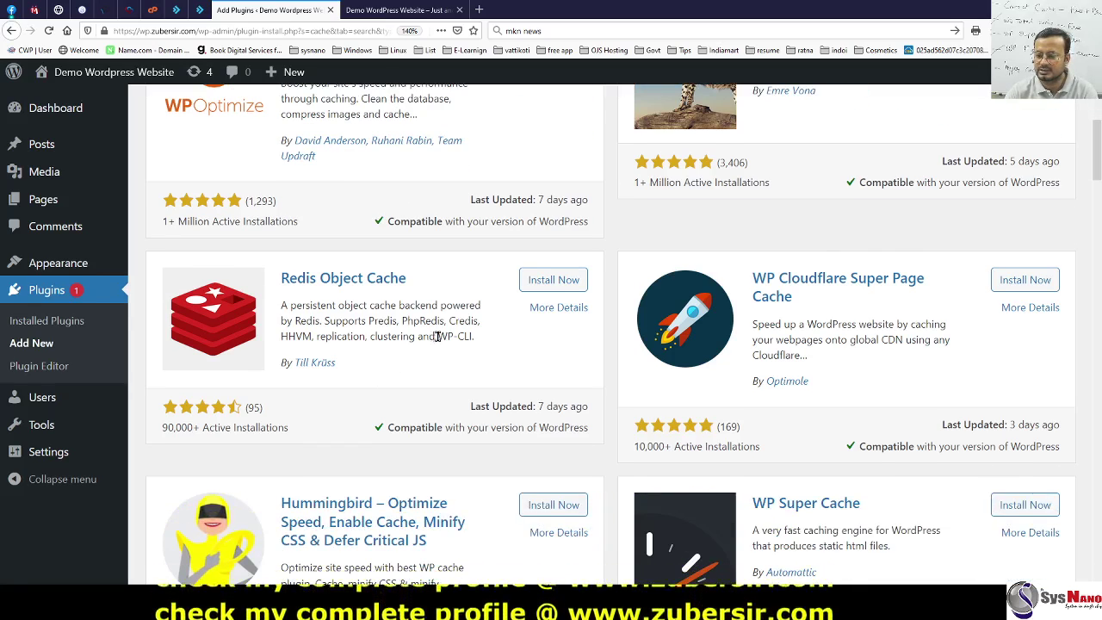
{"action": "scroll", "coordinate": [516, 344], "scroll_direction": "down", "scroll_amount": 3}
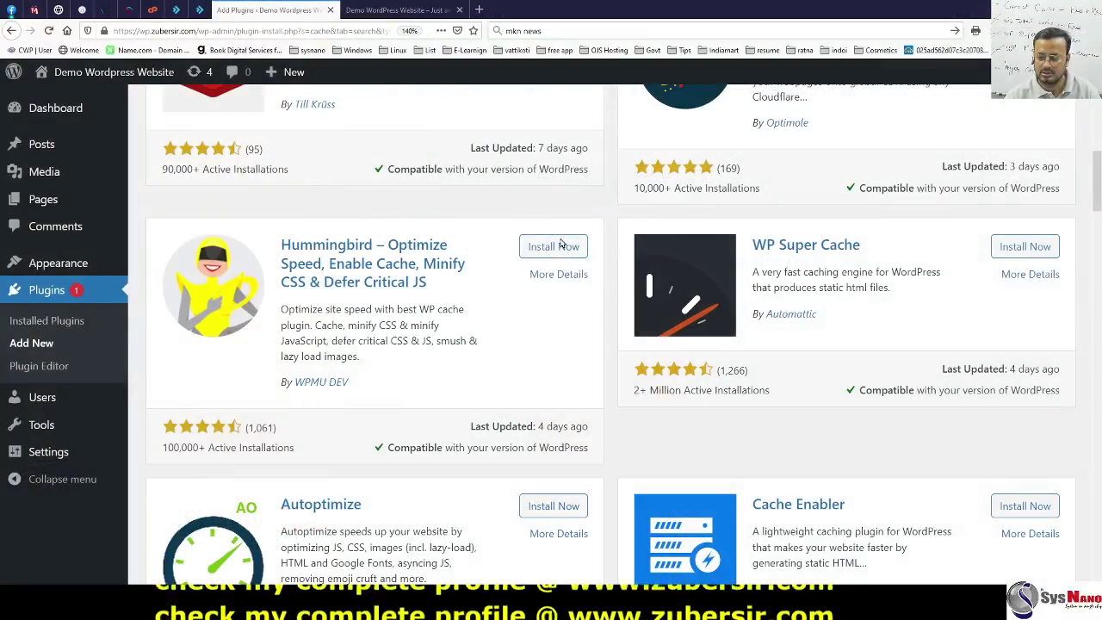
{"action": "left_click", "coordinate": [1024, 247]}
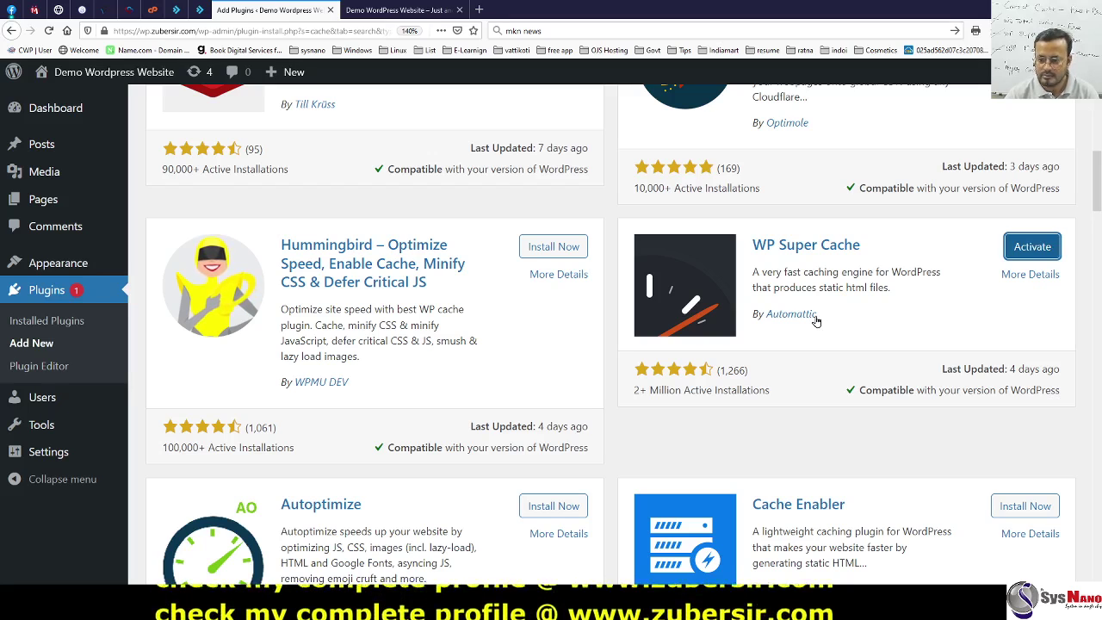
{"action": "left_click", "coordinate": [1032, 246]}
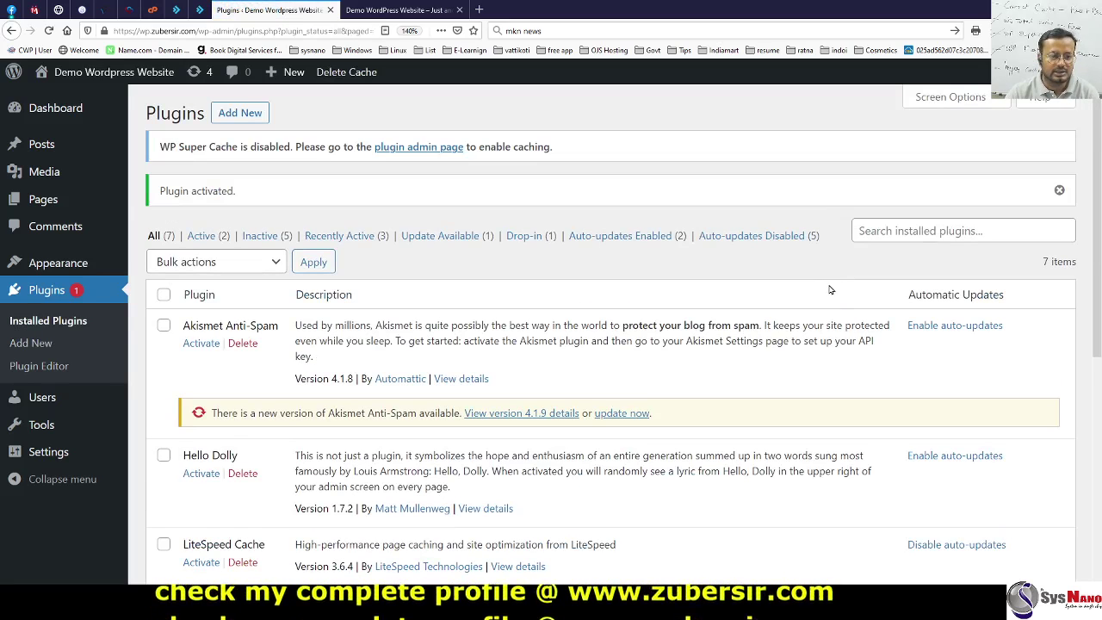
{"action": "scroll", "coordinate": [545, 335], "scroll_direction": "down", "scroll_amount": 5}
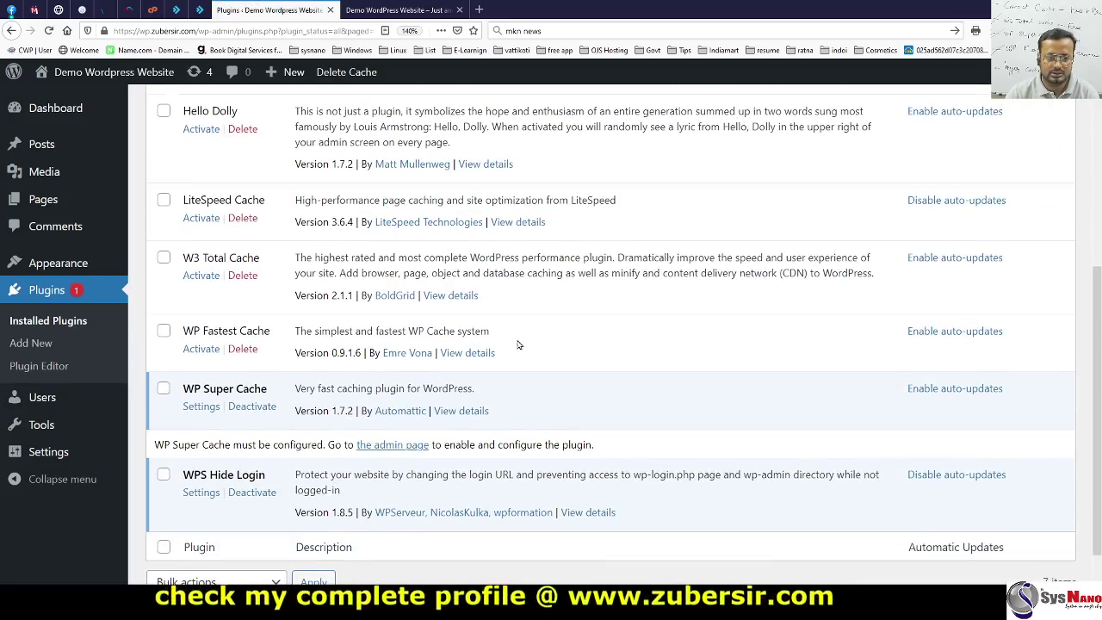
{"action": "left_click", "coordinate": [200, 406]}
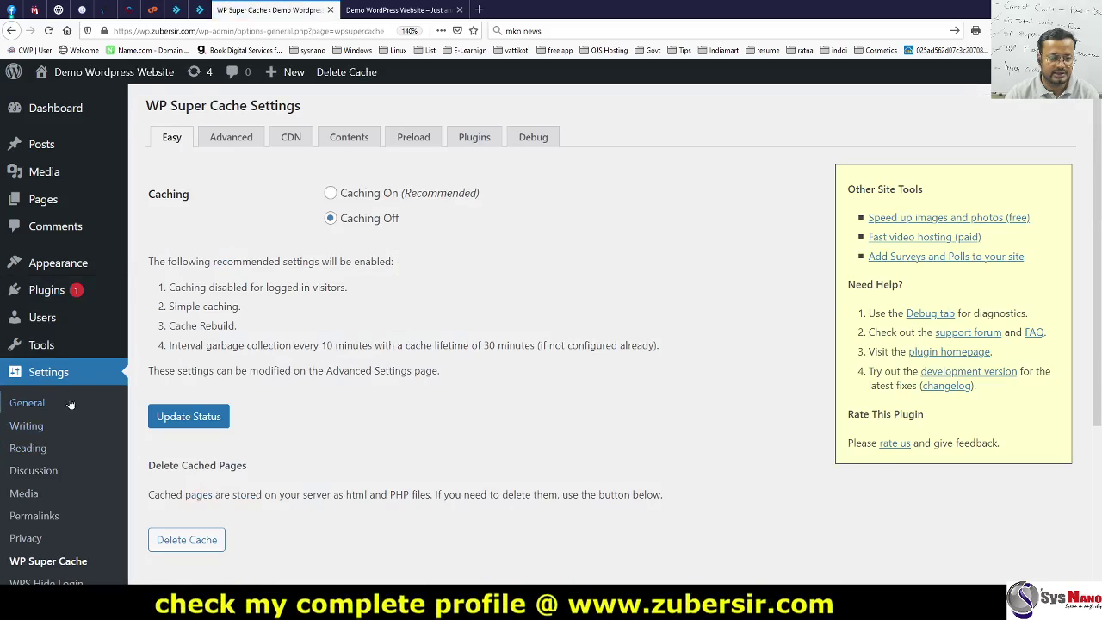
Step: Turn caching on in the Easy settings of WP Super Cache, update the status and review the remaining options there
{"action": "scroll", "coordinate": [69, 396], "scroll_direction": "down", "scroll_amount": 2}
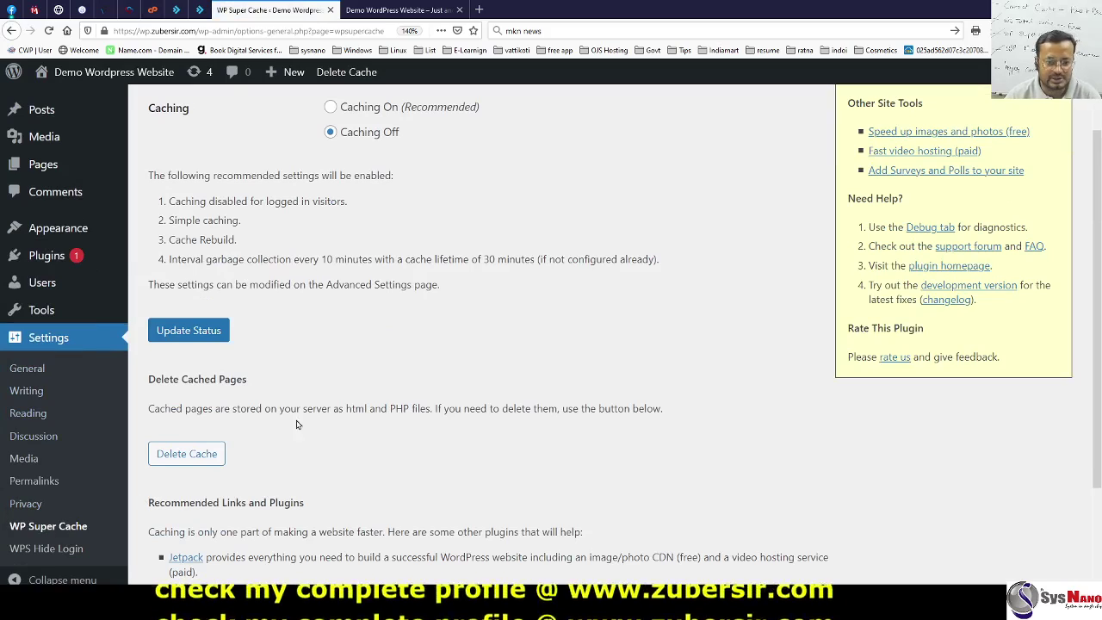
{"action": "scroll", "coordinate": [363, 340], "scroll_direction": "up", "scroll_amount": 2}
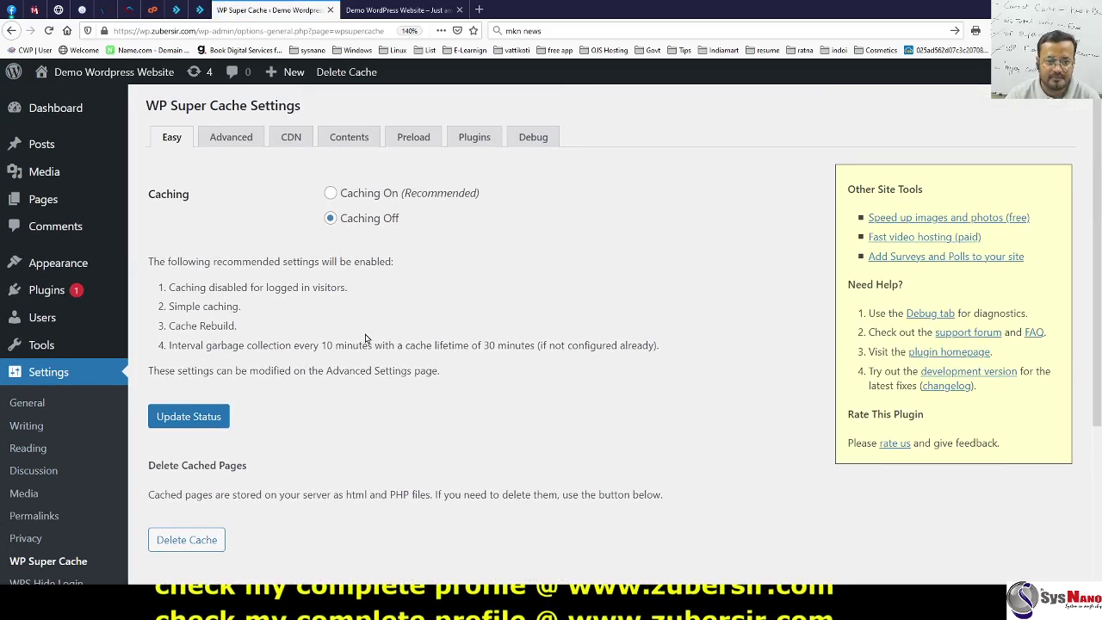
{"action": "left_click", "coordinate": [331, 193]}
{"action": "scroll", "coordinate": [353, 326], "scroll_direction": "down", "scroll_amount": 5}
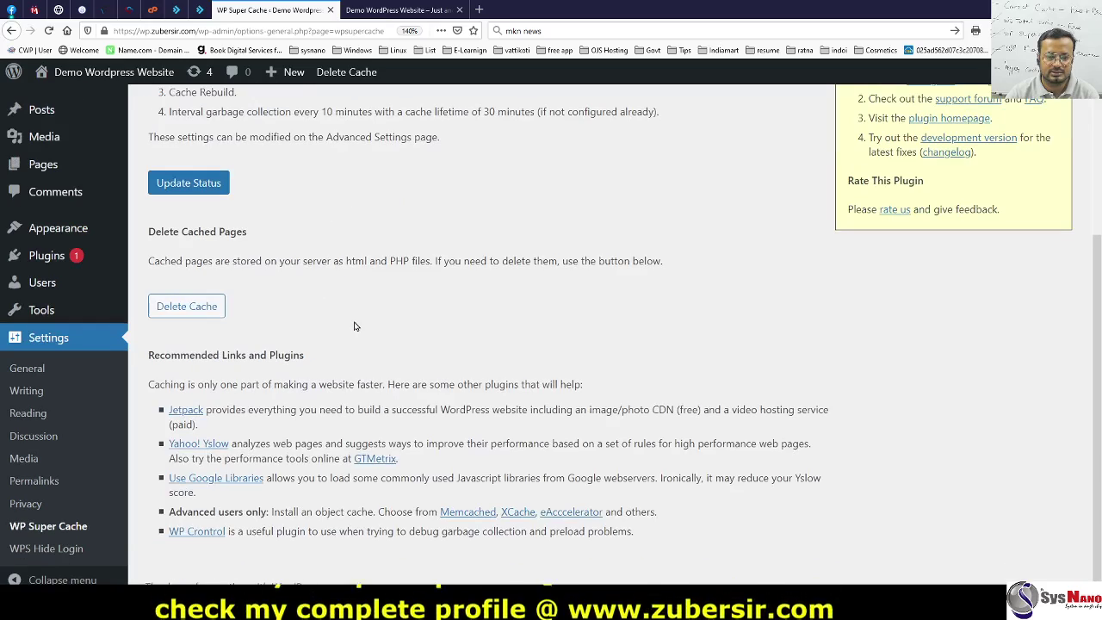
{"action": "scroll", "coordinate": [436, 325], "scroll_direction": "up", "scroll_amount": 5}
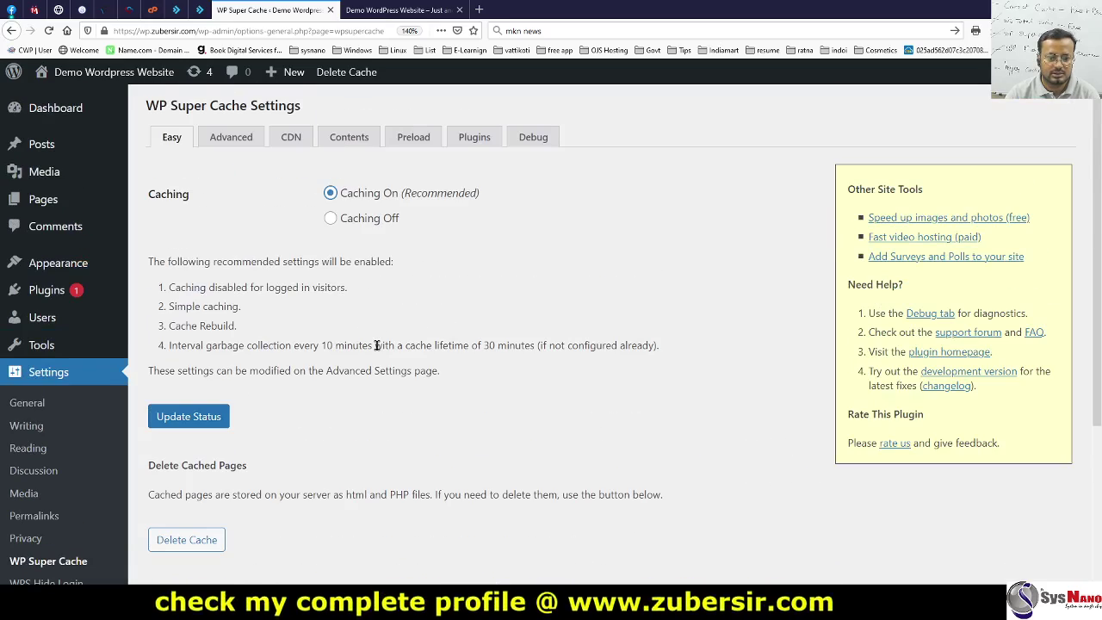
{"action": "scroll", "coordinate": [376, 346], "scroll_direction": "down", "scroll_amount": 2}
{"action": "left_click", "coordinate": [202, 334]}
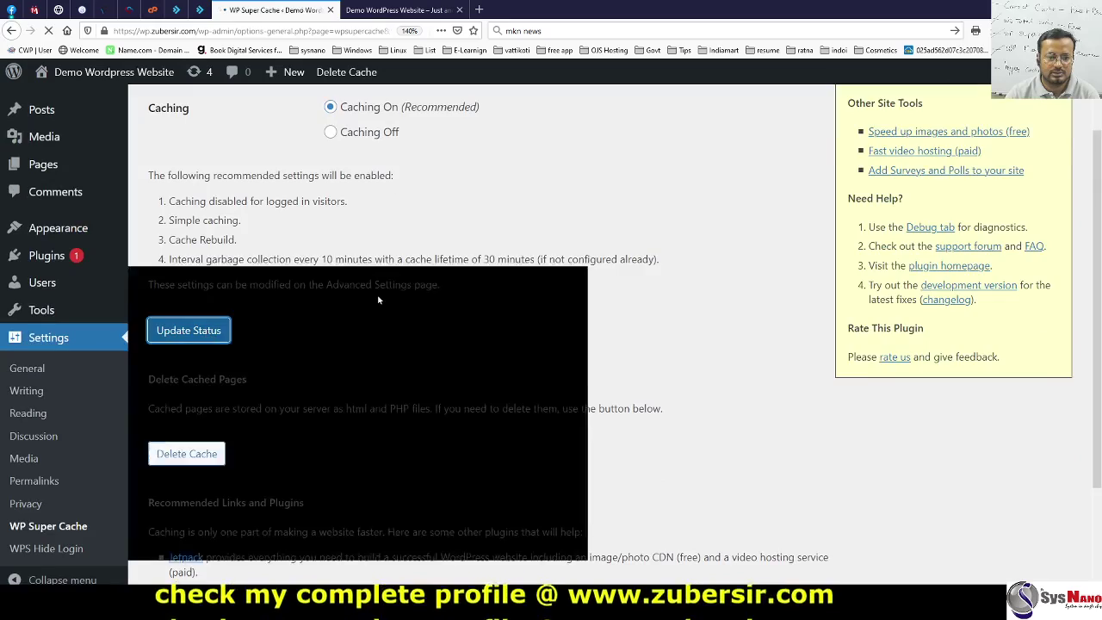
{"action": "scroll", "coordinate": [378, 299], "scroll_direction": "down", "scroll_amount": 5}
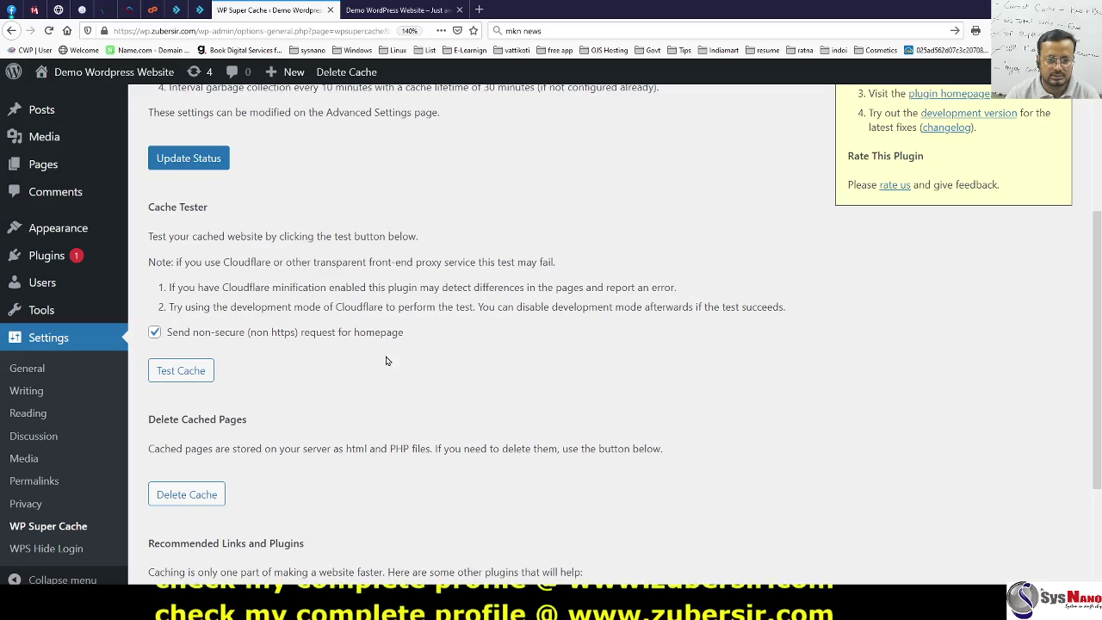
{"action": "scroll", "coordinate": [382, 364], "scroll_direction": "down", "scroll_amount": 3}
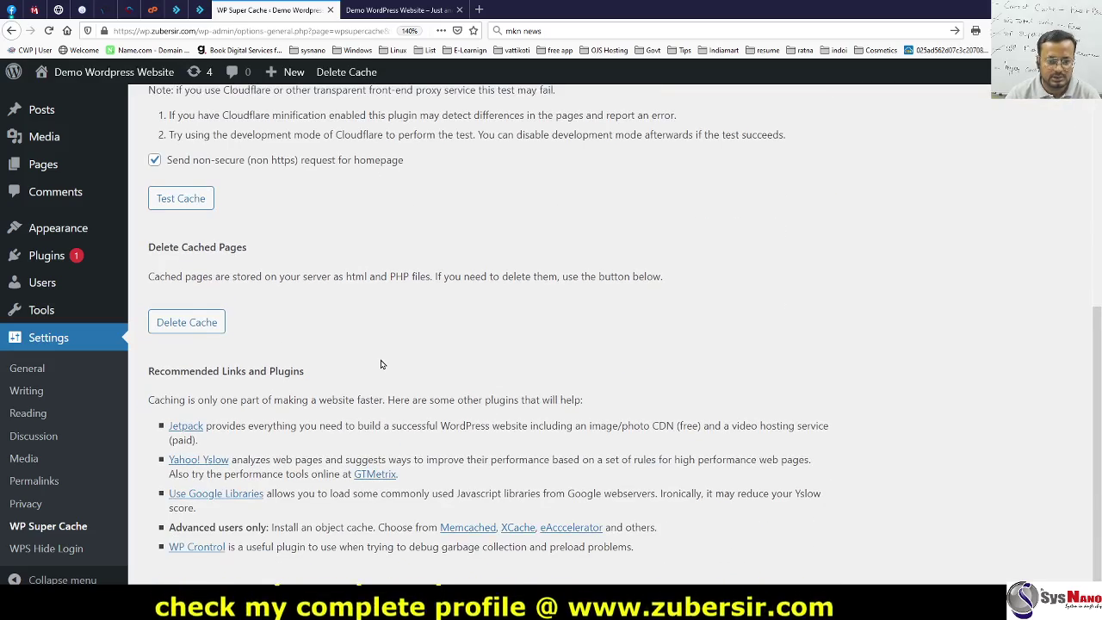
{"action": "scroll", "coordinate": [381, 364], "scroll_direction": "down", "scroll_amount": 1}
{"action": "scroll", "coordinate": [368, 318], "scroll_direction": "up", "scroll_amount": 9}
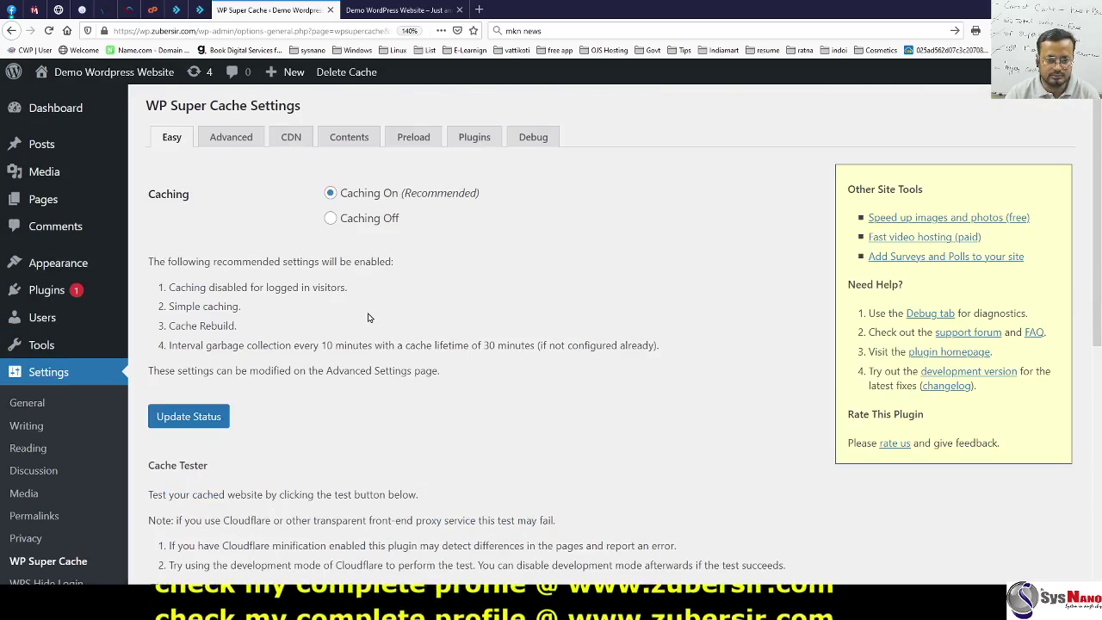
Step: Open the Advanced settings, try the Expert cache delivery method and set it back to Simple
{"action": "left_click", "coordinate": [231, 140]}
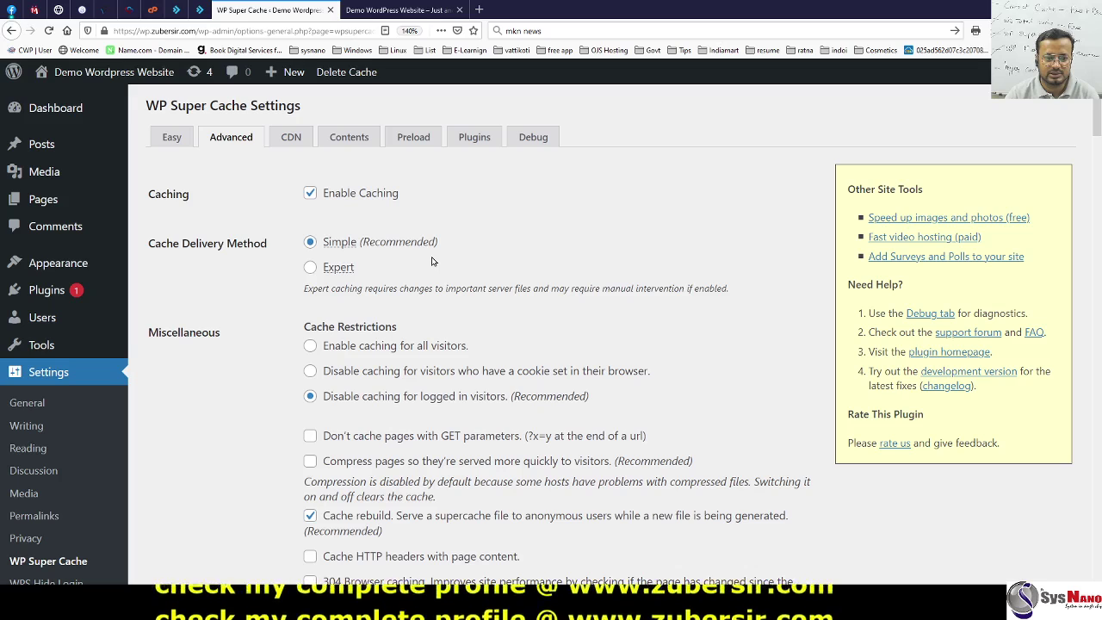
{"action": "scroll", "coordinate": [311, 231], "scroll_direction": "down", "scroll_amount": 2}
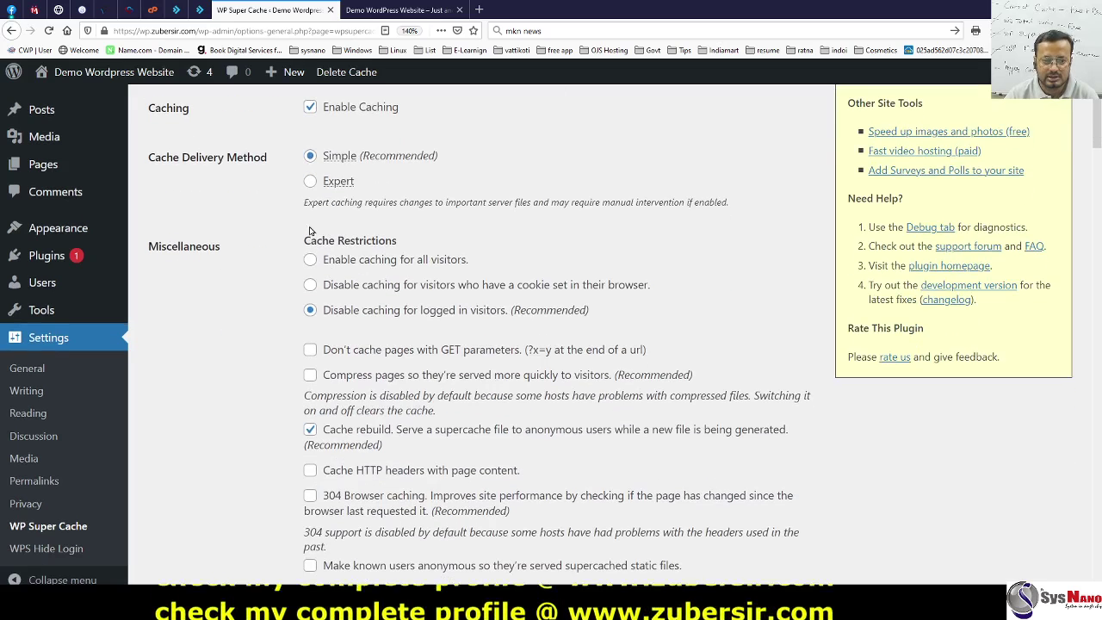
{"action": "left_click", "coordinate": [310, 186]}
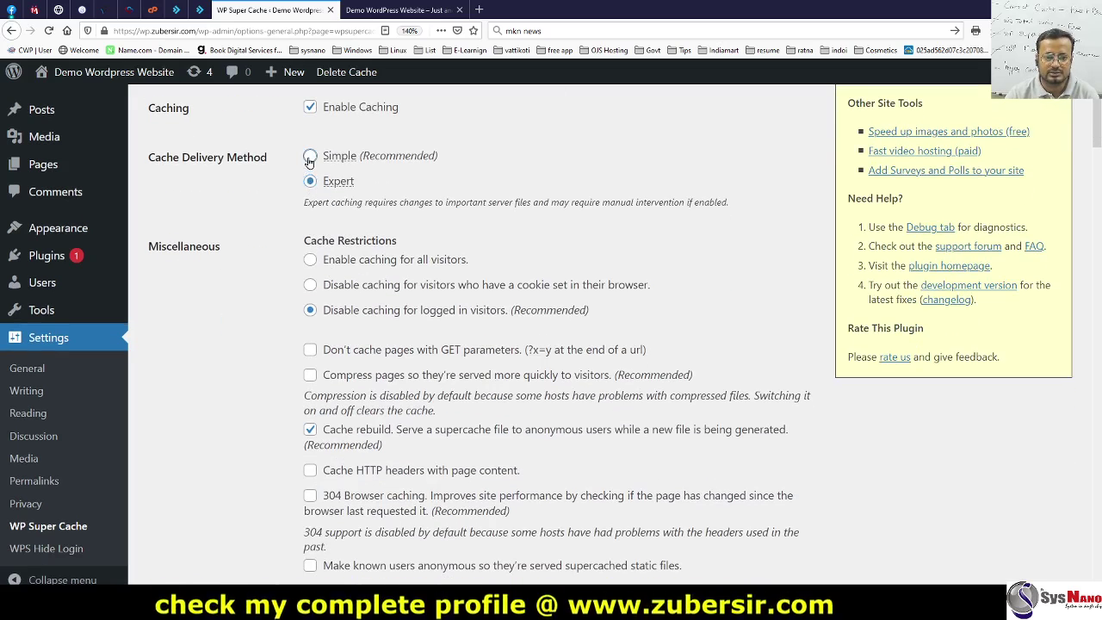
{"action": "left_click", "coordinate": [312, 161]}
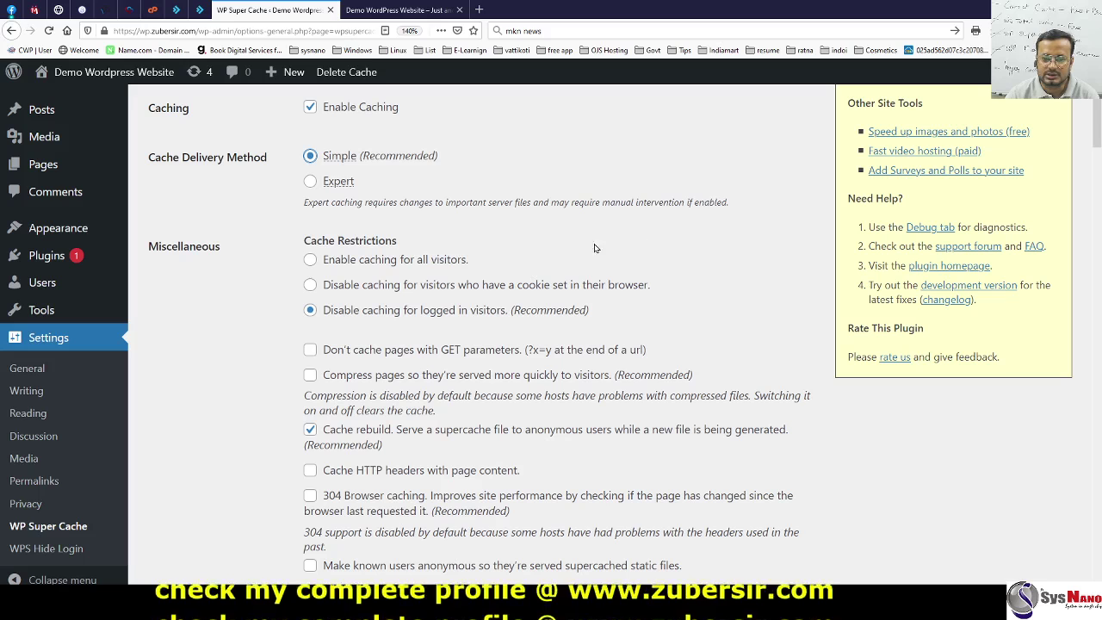
Step: Enable 304 Browser caching and the option to only refresh the current page when comments are made
{"action": "scroll", "coordinate": [399, 271], "scroll_direction": "down", "scroll_amount": 1}
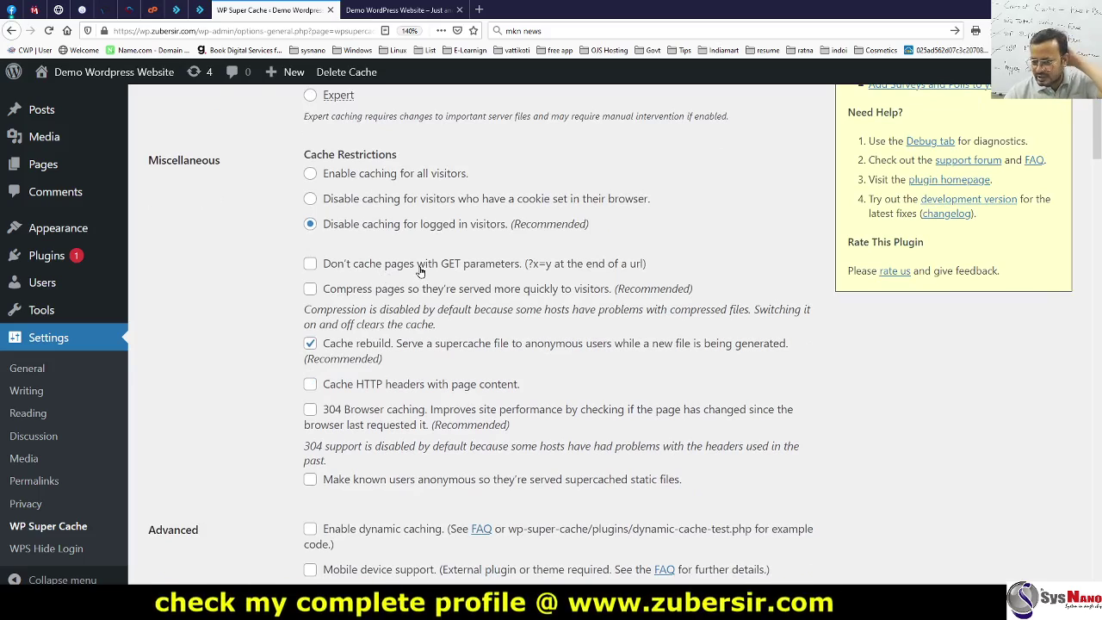
{"action": "scroll", "coordinate": [417, 321], "scroll_direction": "down", "scroll_amount": 1}
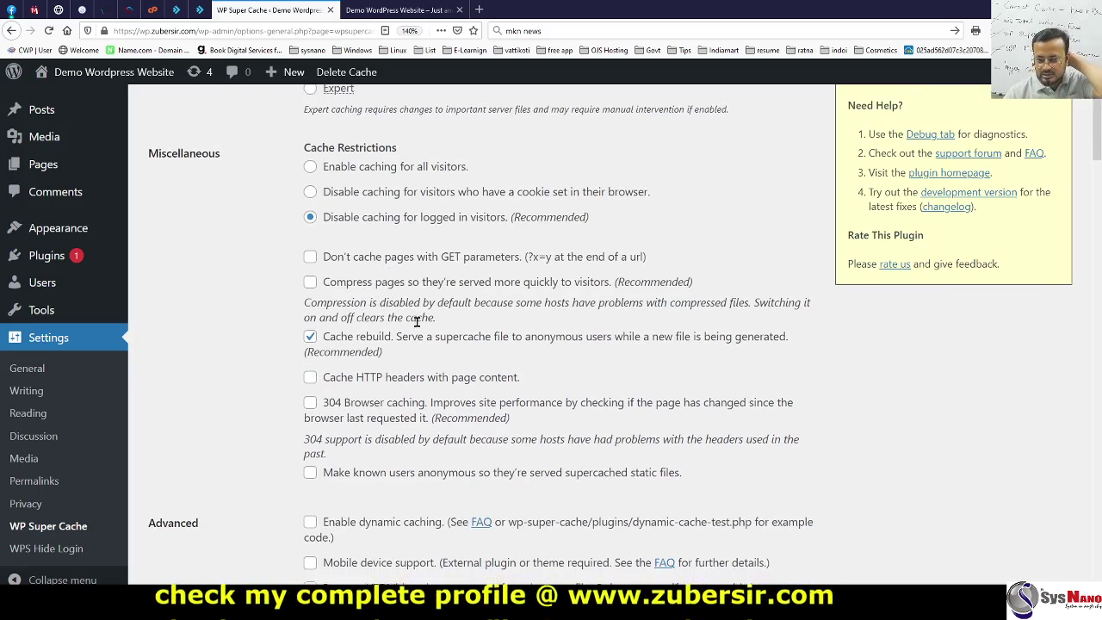
{"action": "scroll", "coordinate": [448, 288], "scroll_direction": "down", "scroll_amount": 1}
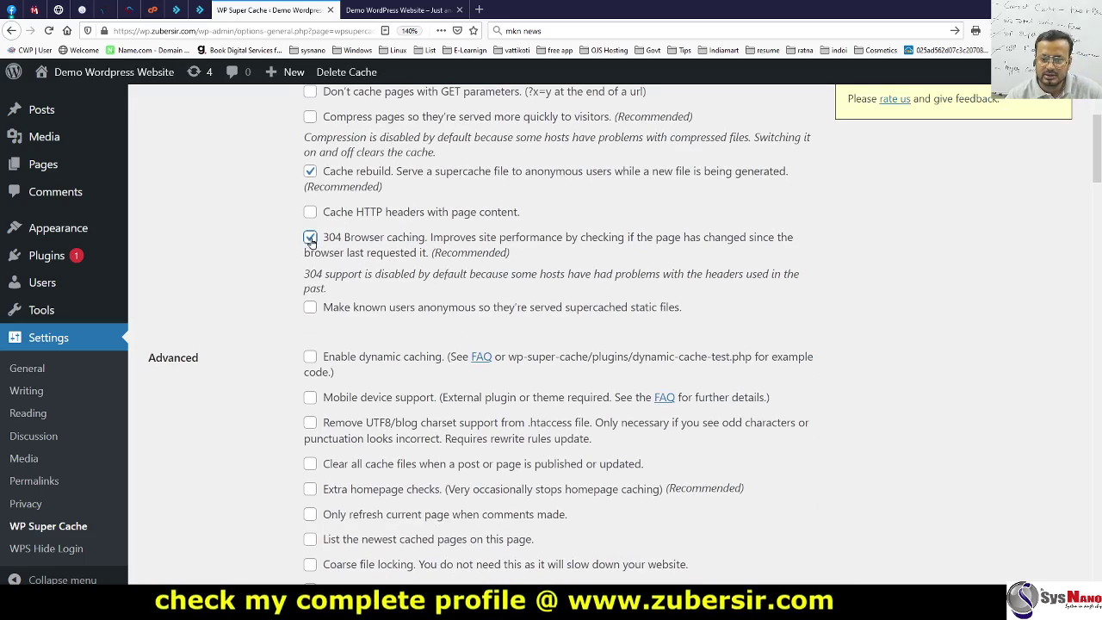
{"action": "scroll", "coordinate": [402, 305], "scroll_direction": "down", "scroll_amount": 2}
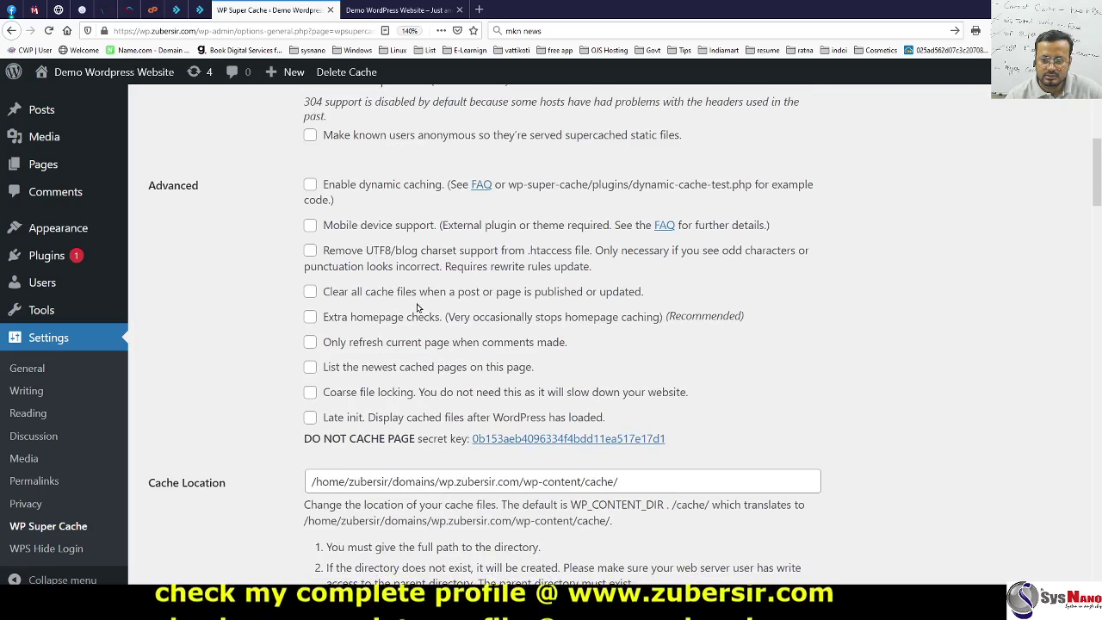
{"action": "scroll", "coordinate": [417, 307], "scroll_direction": "down", "scroll_amount": 1}
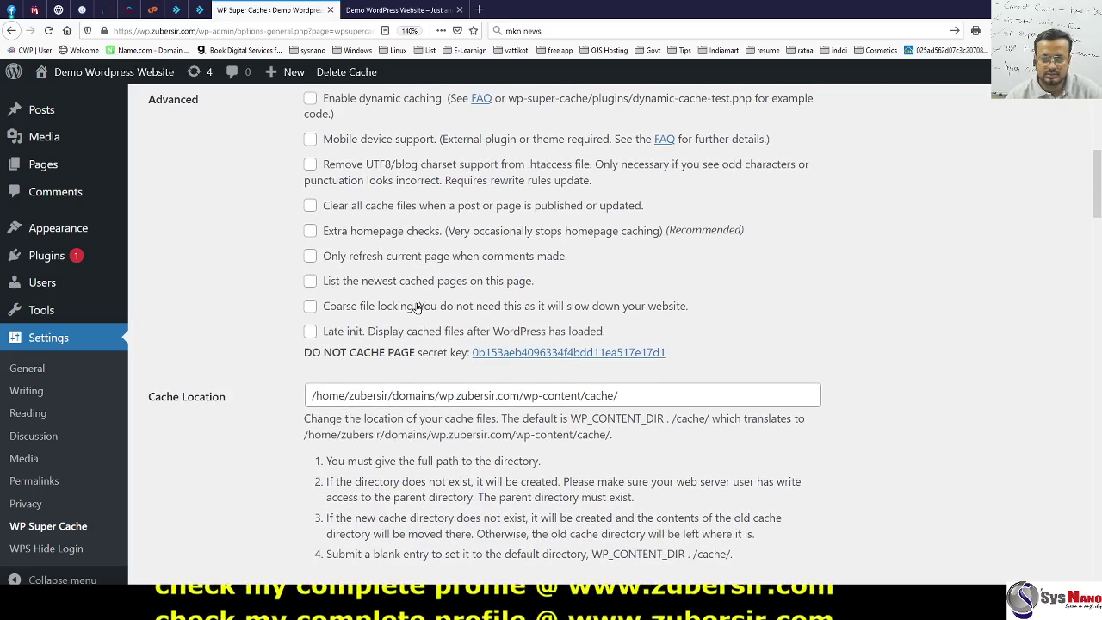
{"action": "left_click", "coordinate": [310, 256]}
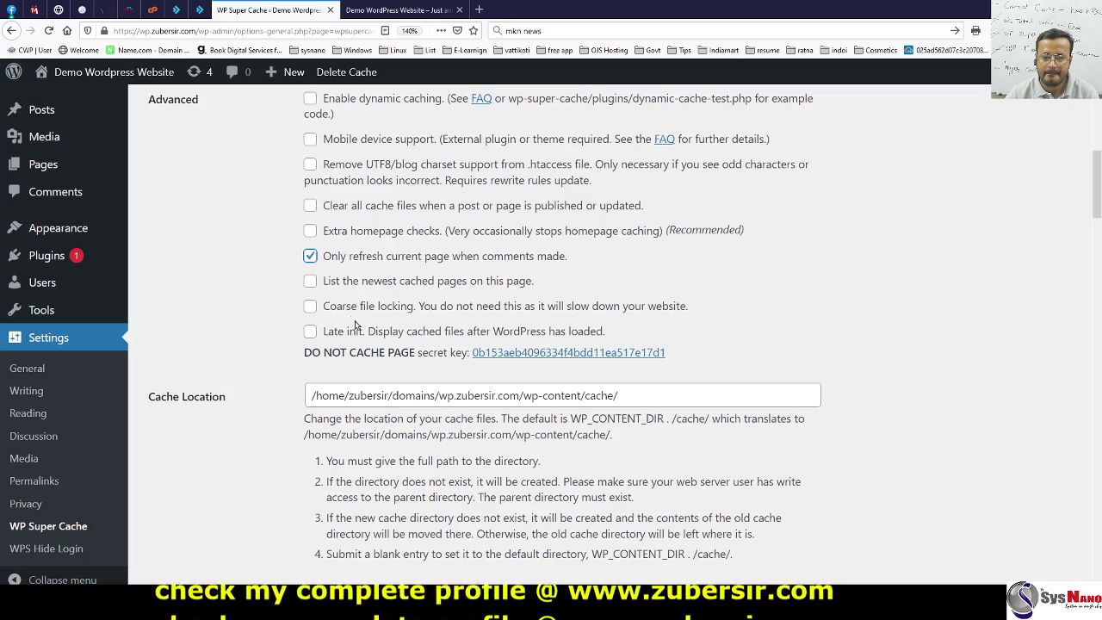
Step: Enter 3600 seconds as the cache timeout under Expiry Time & Garbage Collection
{"action": "scroll", "coordinate": [362, 332], "scroll_direction": "down", "scroll_amount": 3}
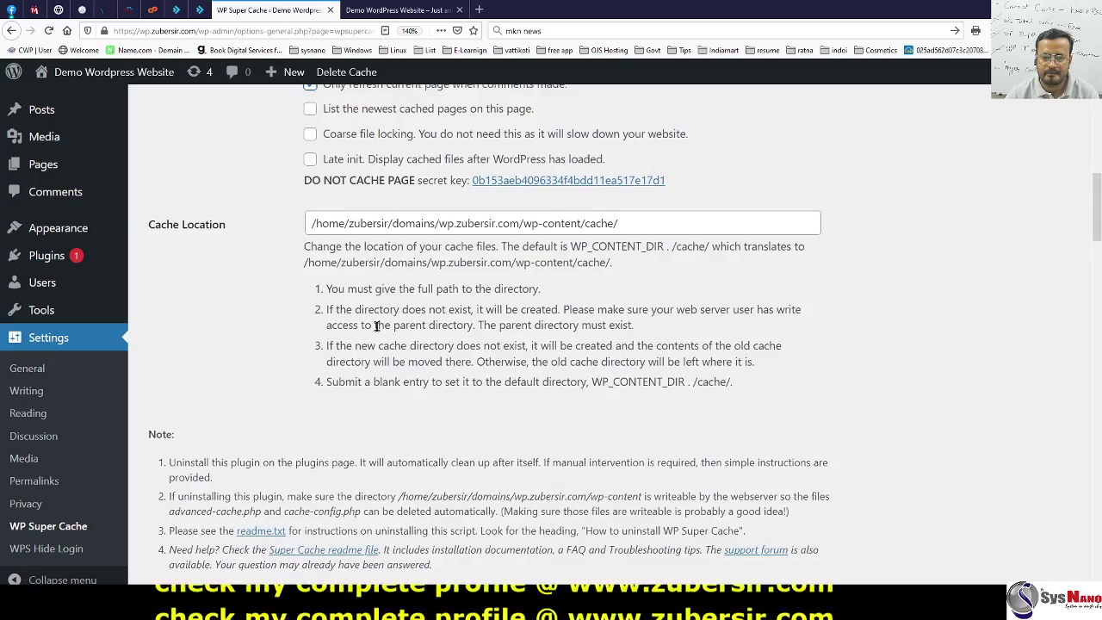
{"action": "scroll", "coordinate": [377, 325], "scroll_direction": "down", "scroll_amount": 8}
{"action": "scroll", "coordinate": [379, 326], "scroll_direction": "up", "scroll_amount": 2}
{"action": "scroll", "coordinate": [382, 325], "scroll_direction": "down", "scroll_amount": 2}
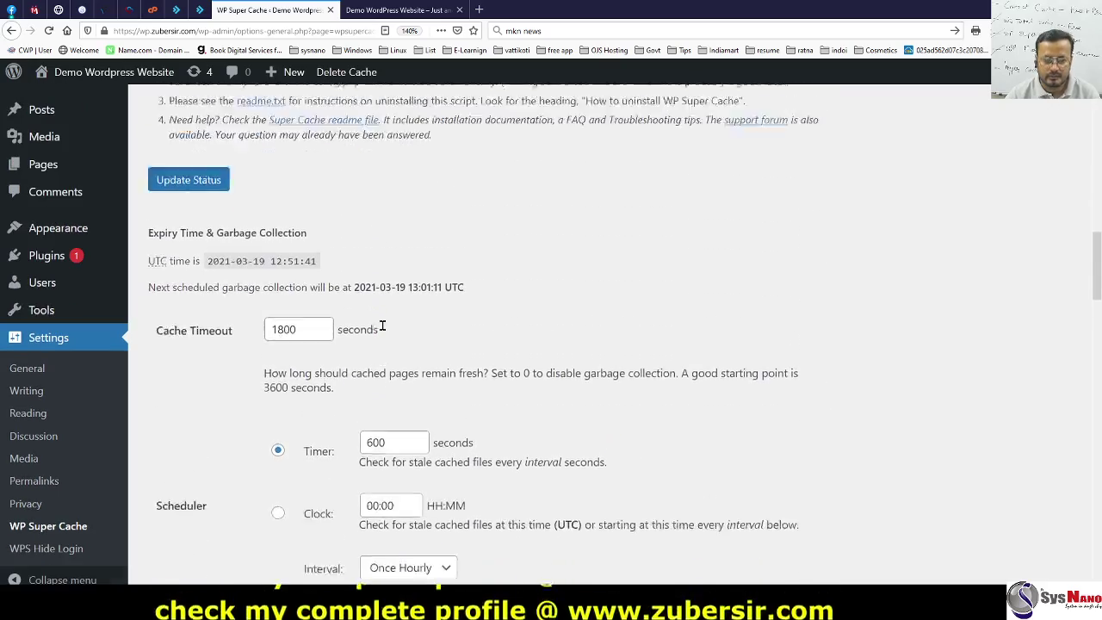
{"action": "scroll", "coordinate": [382, 326], "scroll_direction": "down", "scroll_amount": 3}
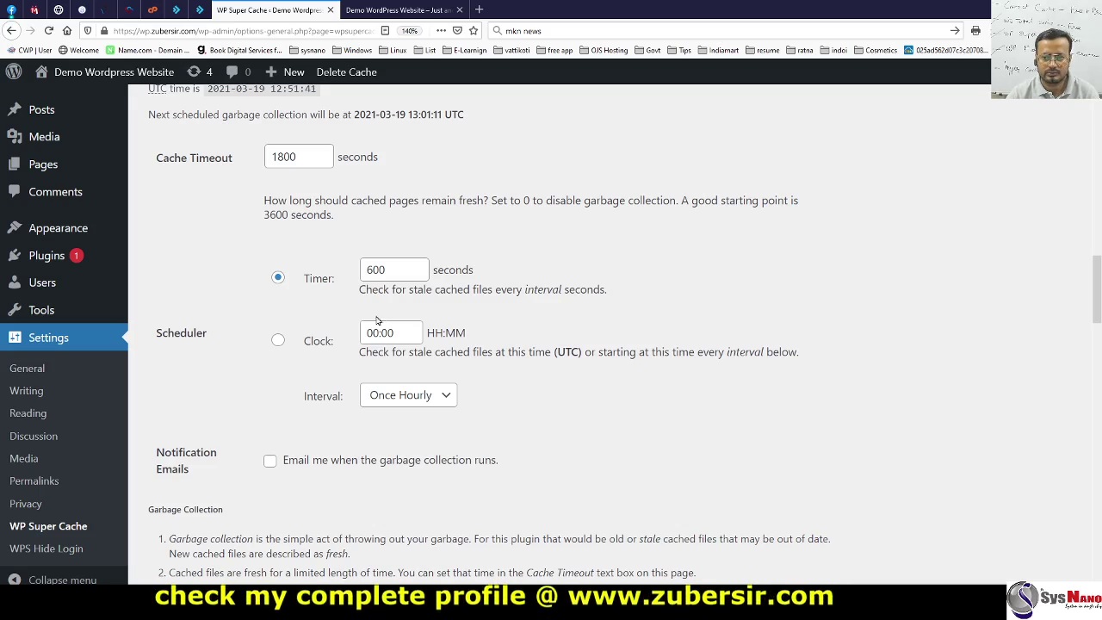
{"action": "double_click", "coordinate": [281, 156]}
{"action": "type", "text": "300"}
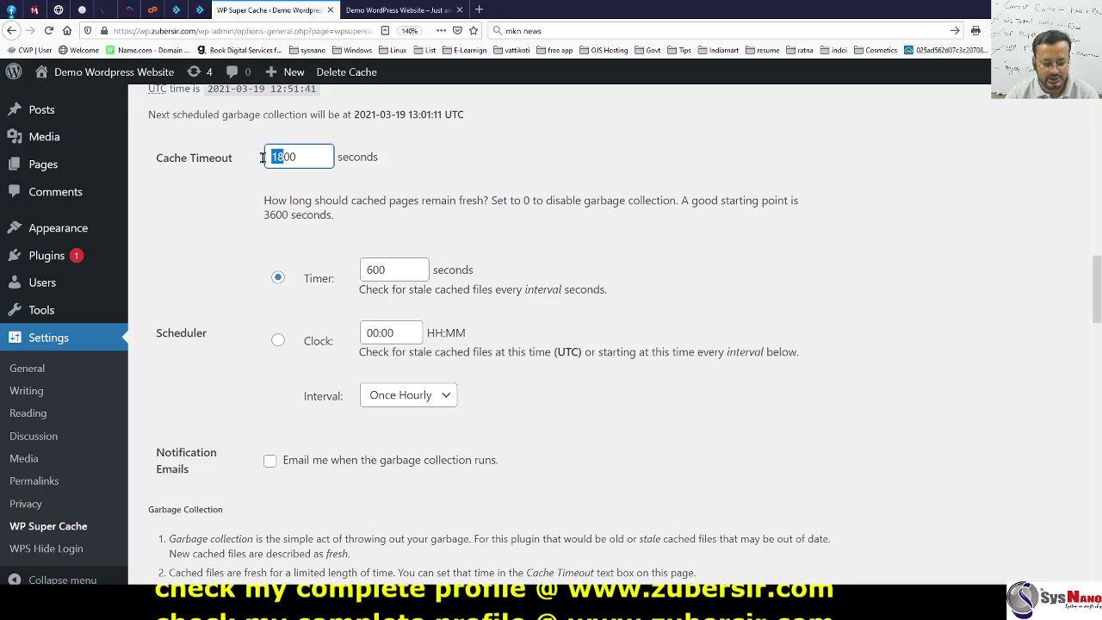
{"action": "type", "text": "6"}
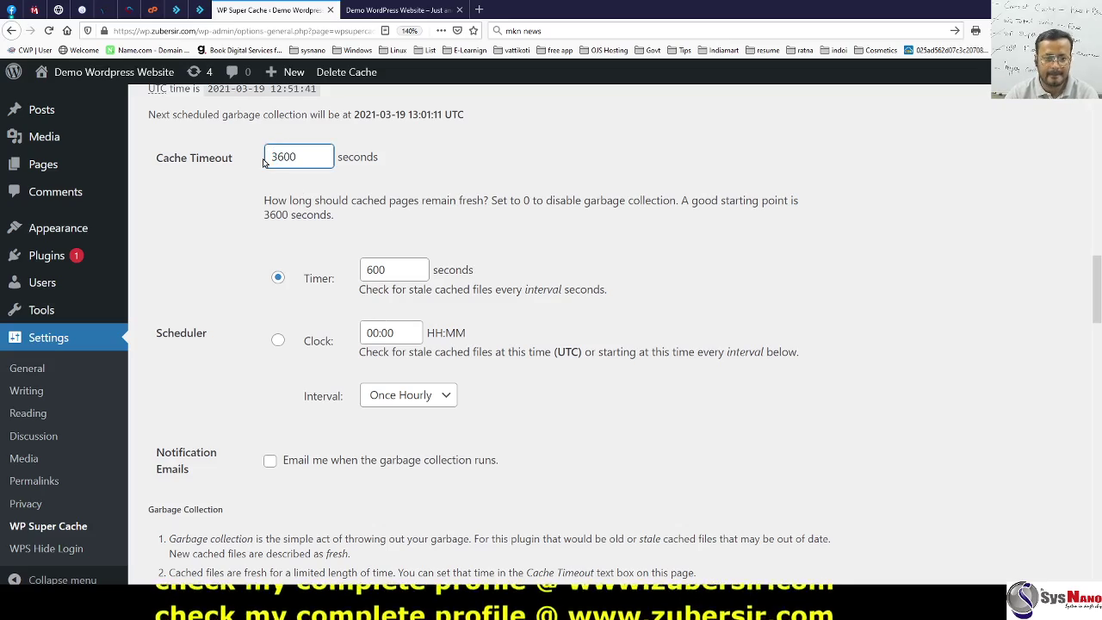
Step: Look through the remaining Advanced settings, including garbage collection notes, accepted filenames and rejected URIs, lock down and directly cached files
{"action": "scroll", "coordinate": [241, 305], "scroll_direction": "down", "scroll_amount": 9}
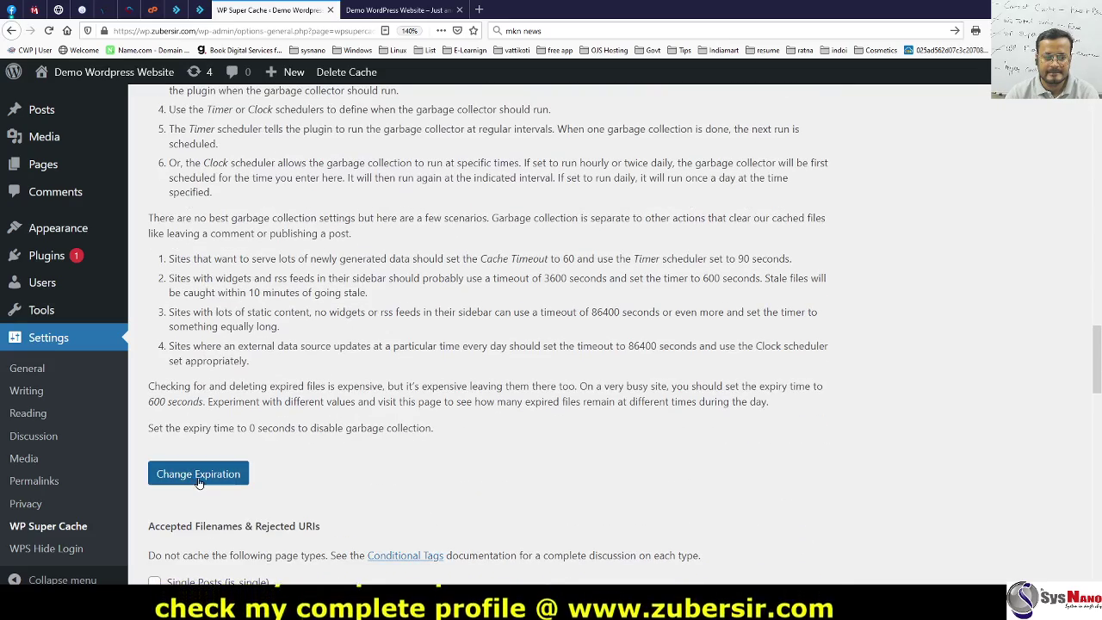
{"action": "scroll", "coordinate": [281, 402], "scroll_direction": "down", "scroll_amount": 8}
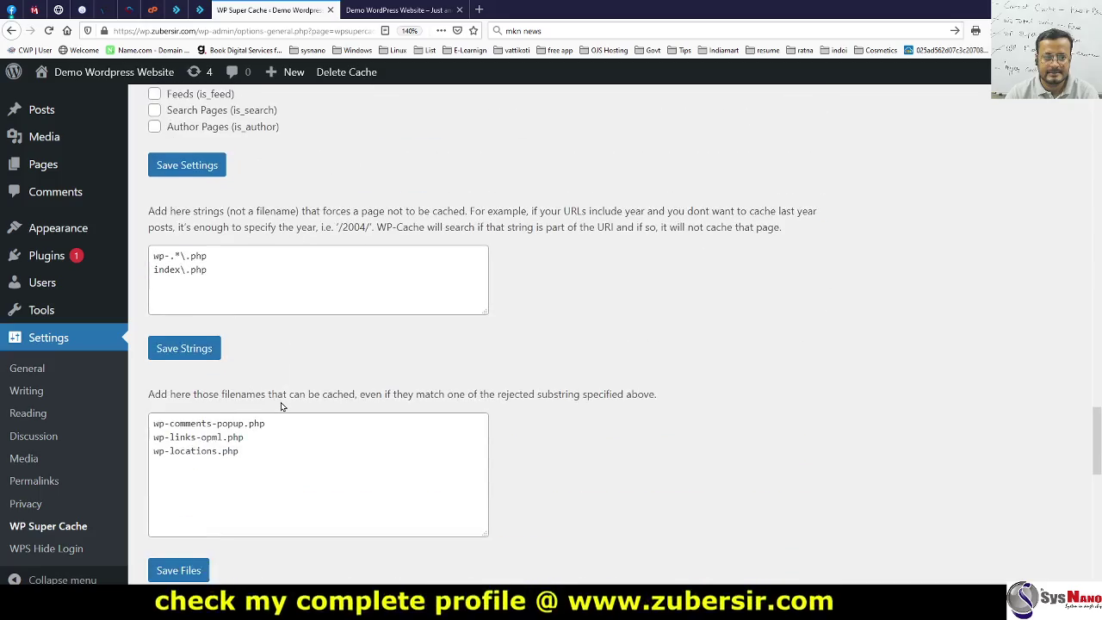
{"action": "scroll", "coordinate": [281, 401], "scroll_direction": "up", "scroll_amount": 6}
{"action": "scroll", "coordinate": [281, 402], "scroll_direction": "up", "scroll_amount": 10}
{"action": "scroll", "coordinate": [293, 401], "scroll_direction": "down", "scroll_amount": 16}
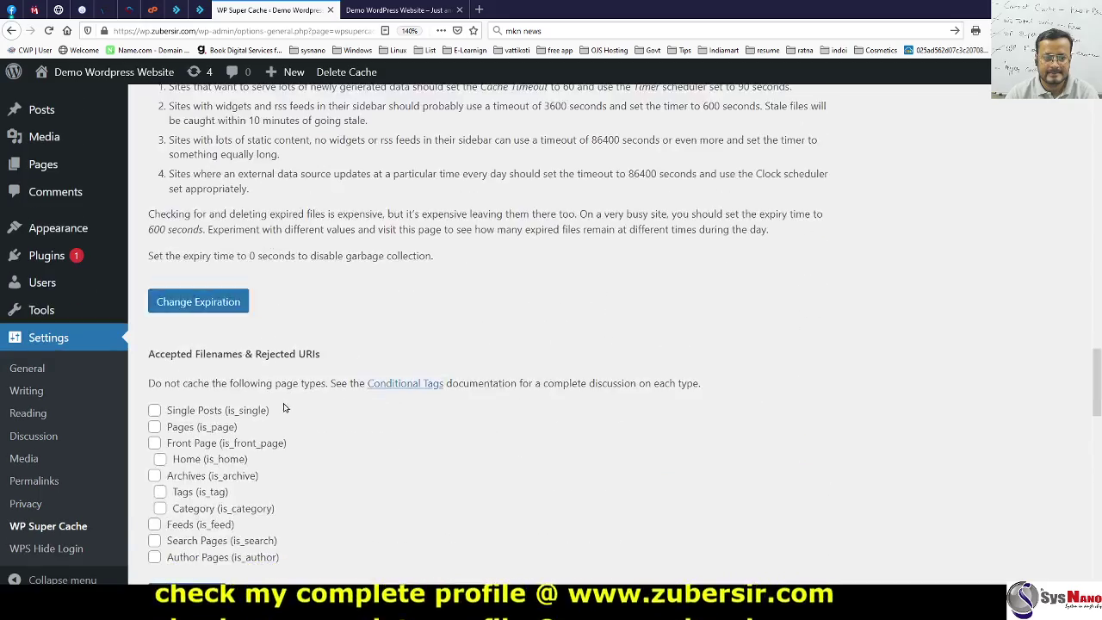
{"action": "scroll", "coordinate": [344, 389], "scroll_direction": "down", "scroll_amount": 5}
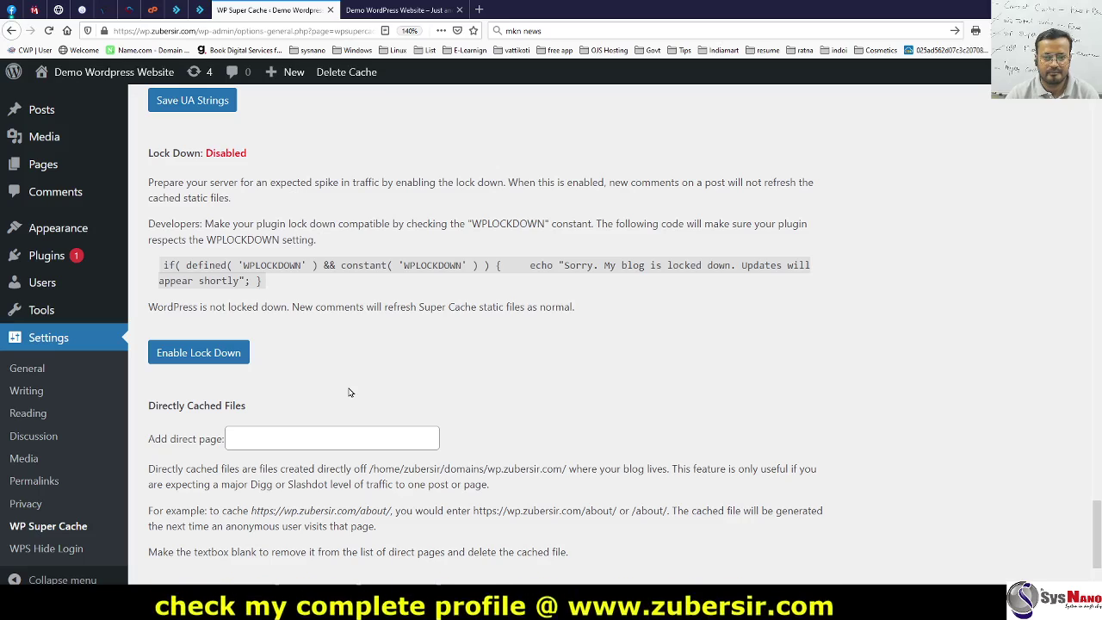
{"action": "scroll", "coordinate": [349, 389], "scroll_direction": "down", "scroll_amount": 3}
{"action": "scroll", "coordinate": [401, 327], "scroll_direction": "up", "scroll_amount": 8}
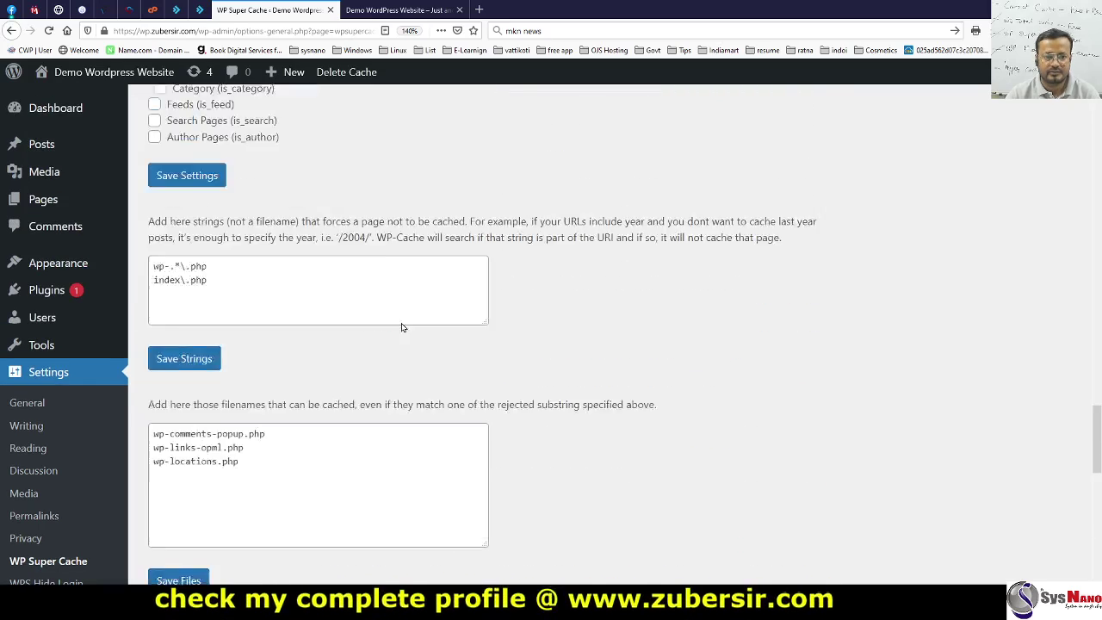
{"action": "scroll", "coordinate": [401, 327], "scroll_direction": "up", "scroll_amount": 10}
{"action": "scroll", "coordinate": [396, 291], "scroll_direction": "up", "scroll_amount": 1}
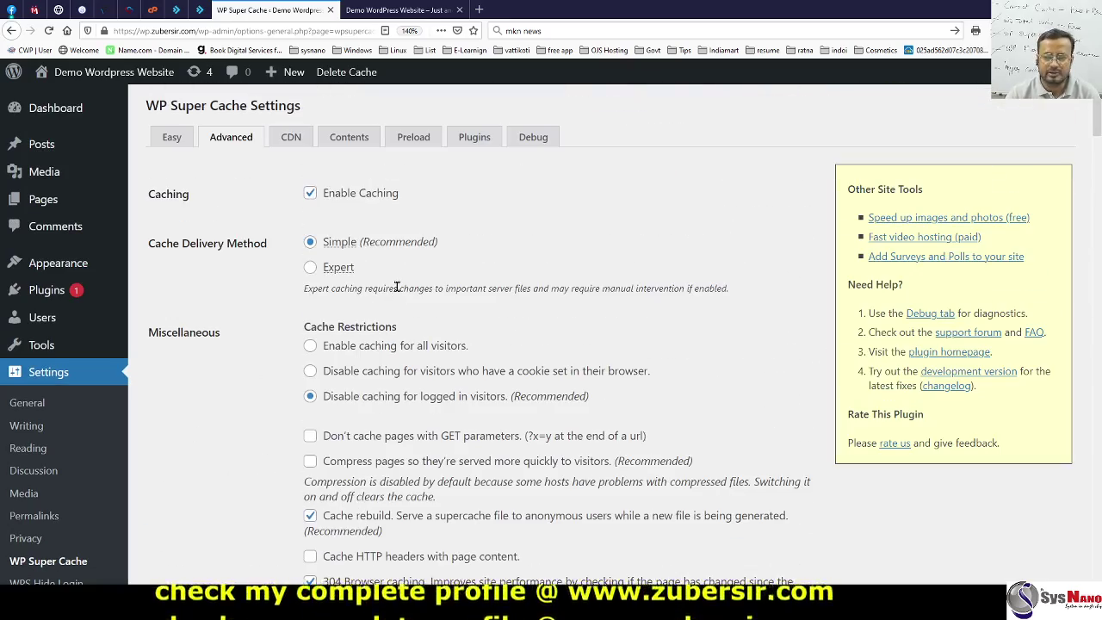
Step: Look through the CDN, Contents, Preload, Plugins and Debug settings of WP Super Cache
{"action": "left_click", "coordinate": [290, 136]}
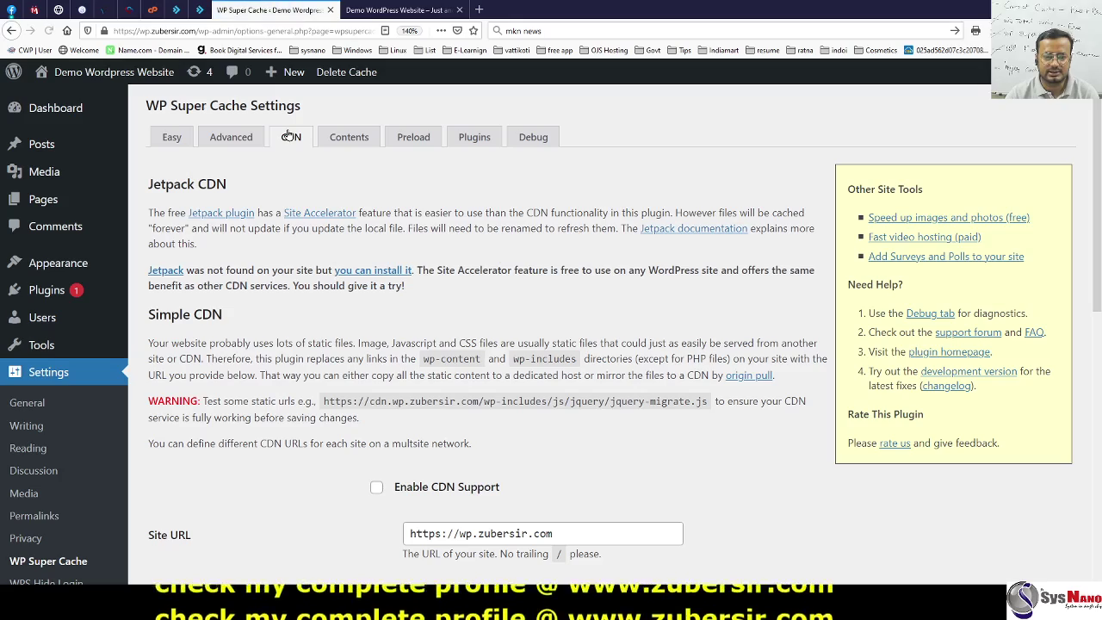
{"action": "scroll", "coordinate": [332, 275], "scroll_direction": "down", "scroll_amount": 5}
{"action": "scroll", "coordinate": [332, 282], "scroll_direction": "up", "scroll_amount": 5}
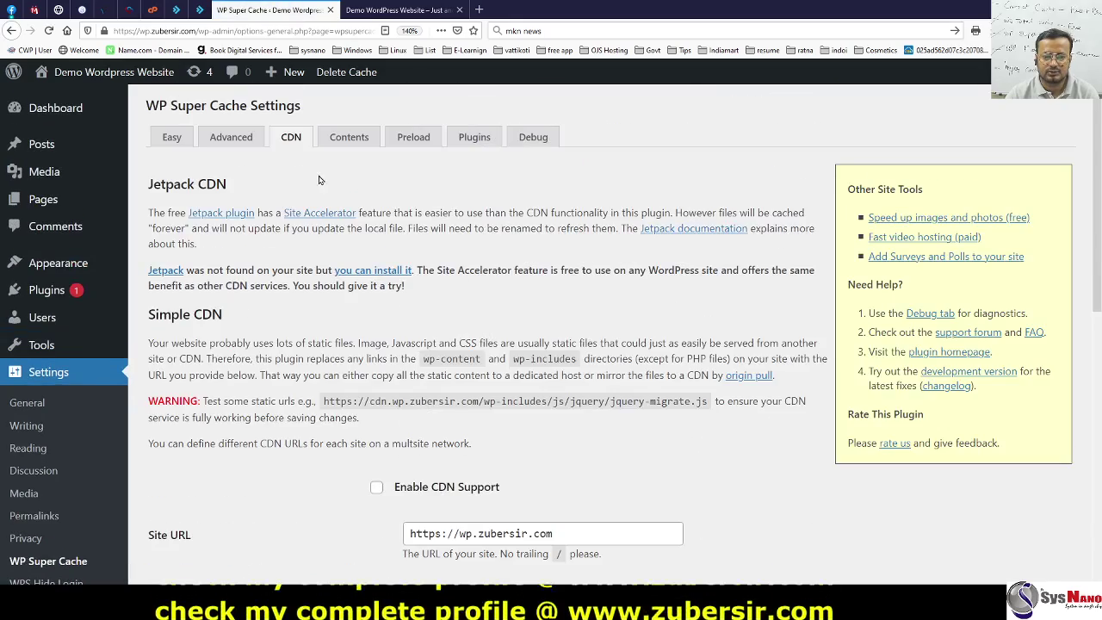
{"action": "left_click", "coordinate": [348, 136]}
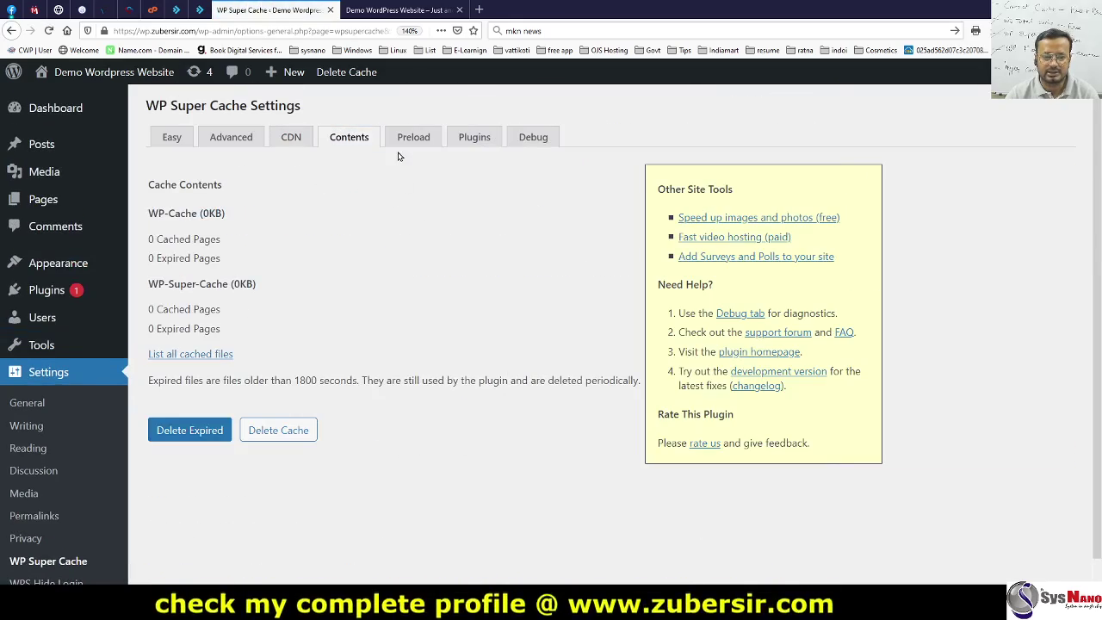
{"action": "left_click", "coordinate": [423, 142]}
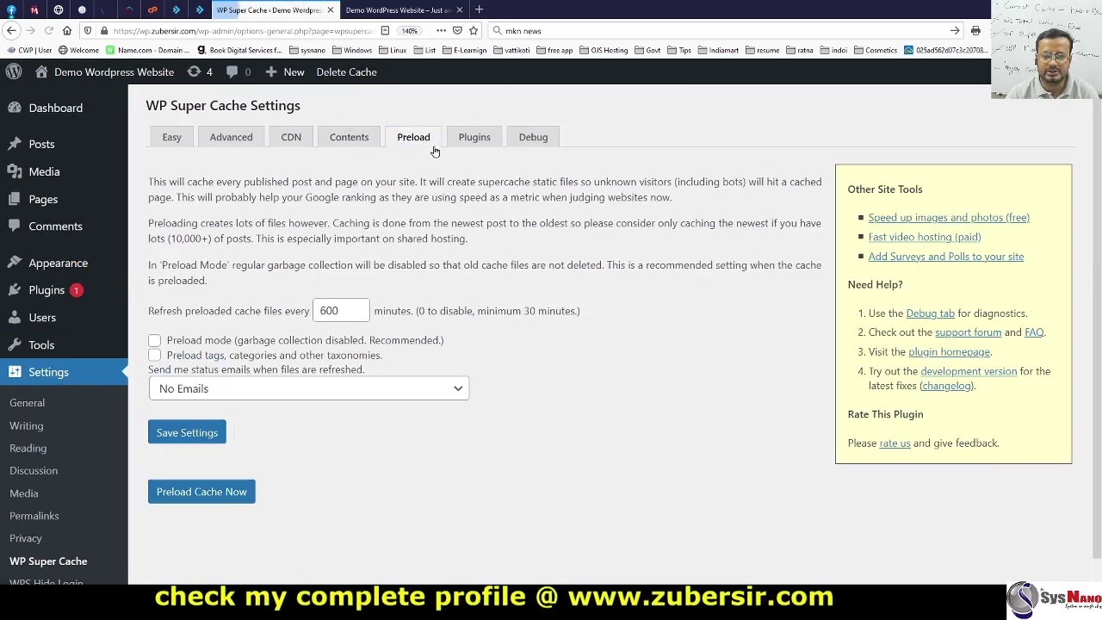
{"action": "left_click", "coordinate": [481, 135]}
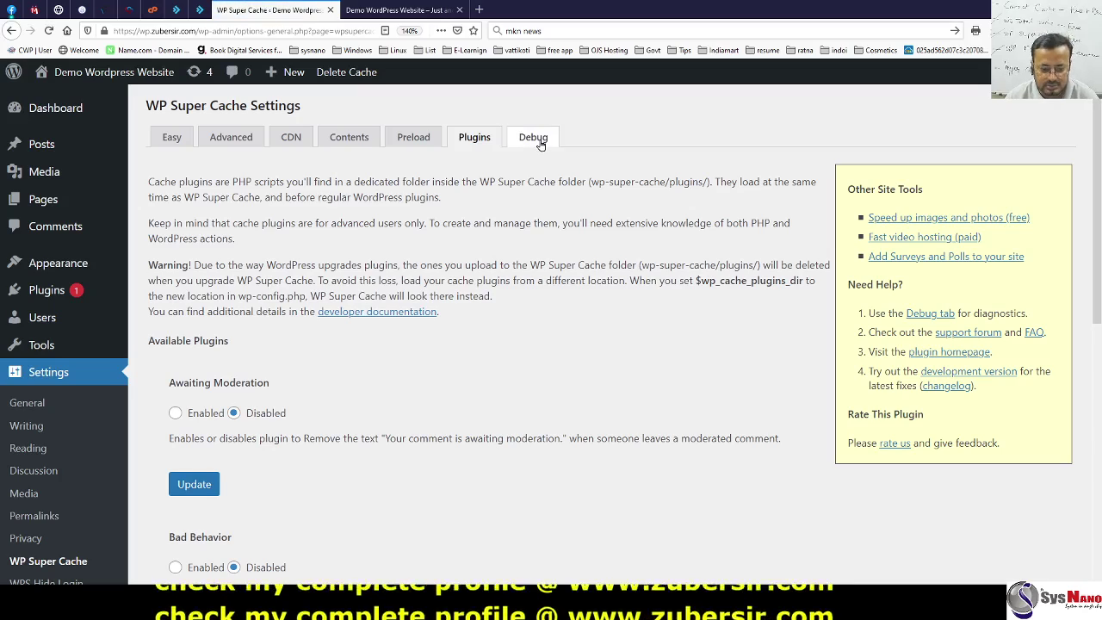
{"action": "left_click", "coordinate": [540, 145]}
{"action": "scroll", "coordinate": [531, 285], "scroll_direction": "down", "scroll_amount": 3}
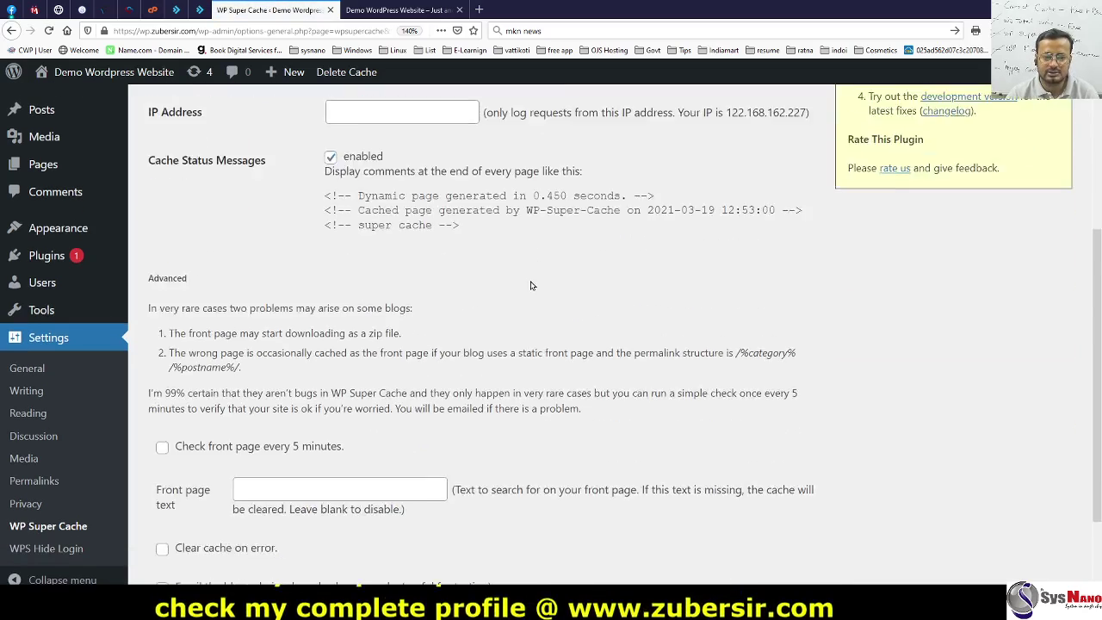
Step: Return to the list of installed plugins and deactivate WP Super Cache
{"action": "scroll", "coordinate": [531, 285], "scroll_direction": "down", "scroll_amount": 2}
{"action": "scroll", "coordinate": [531, 285], "scroll_direction": "up", "scroll_amount": 5}
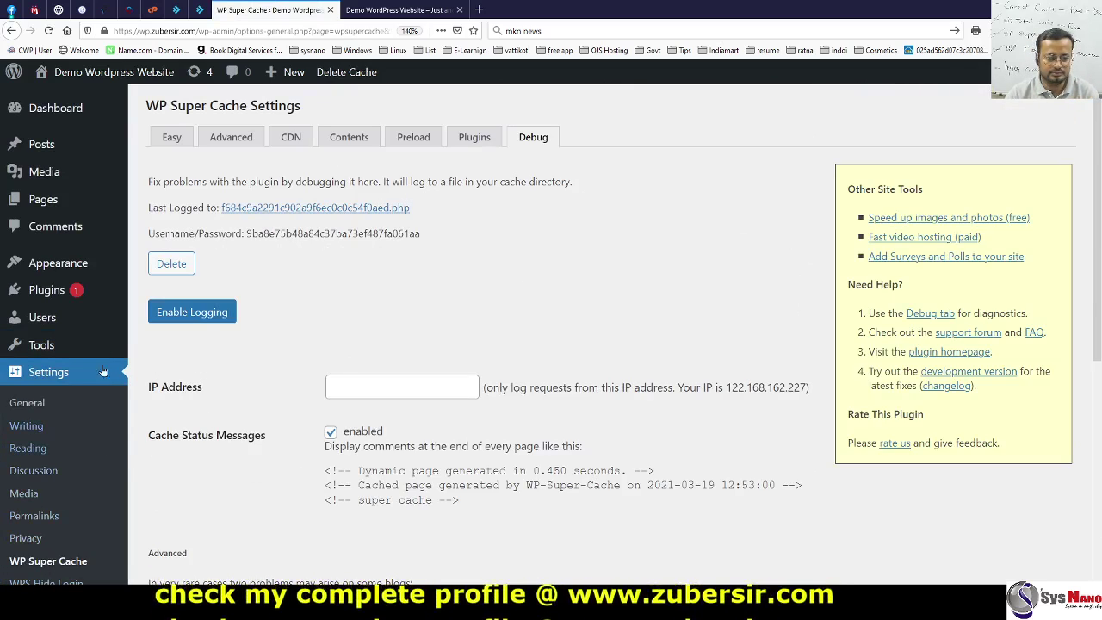
{"action": "mouse_move", "coordinate": [47, 292]}
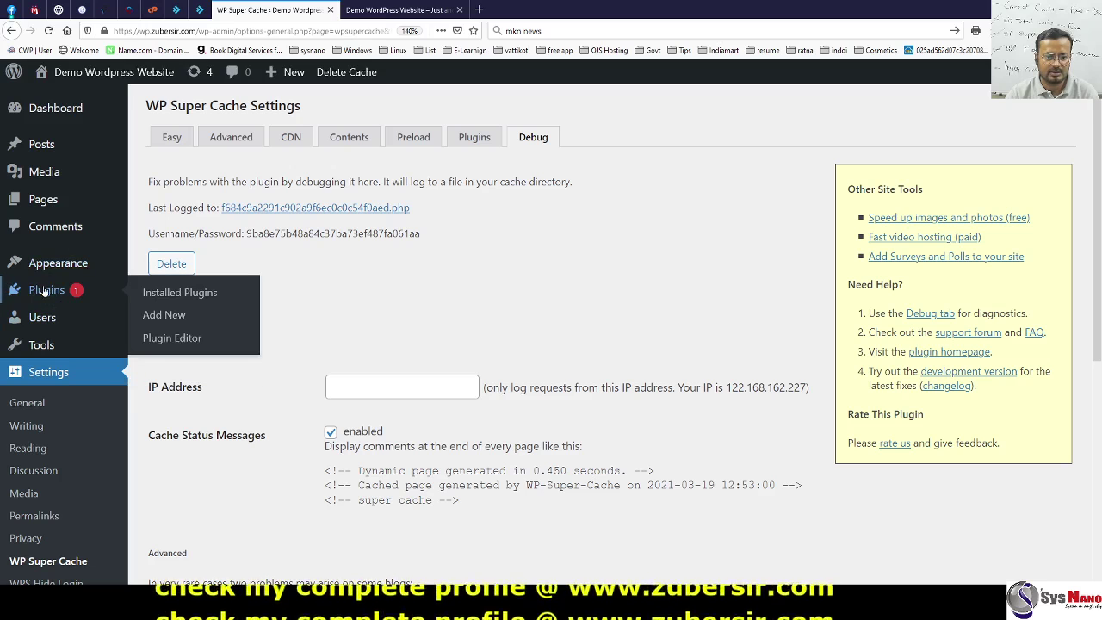
{"action": "left_click", "coordinate": [185, 293]}
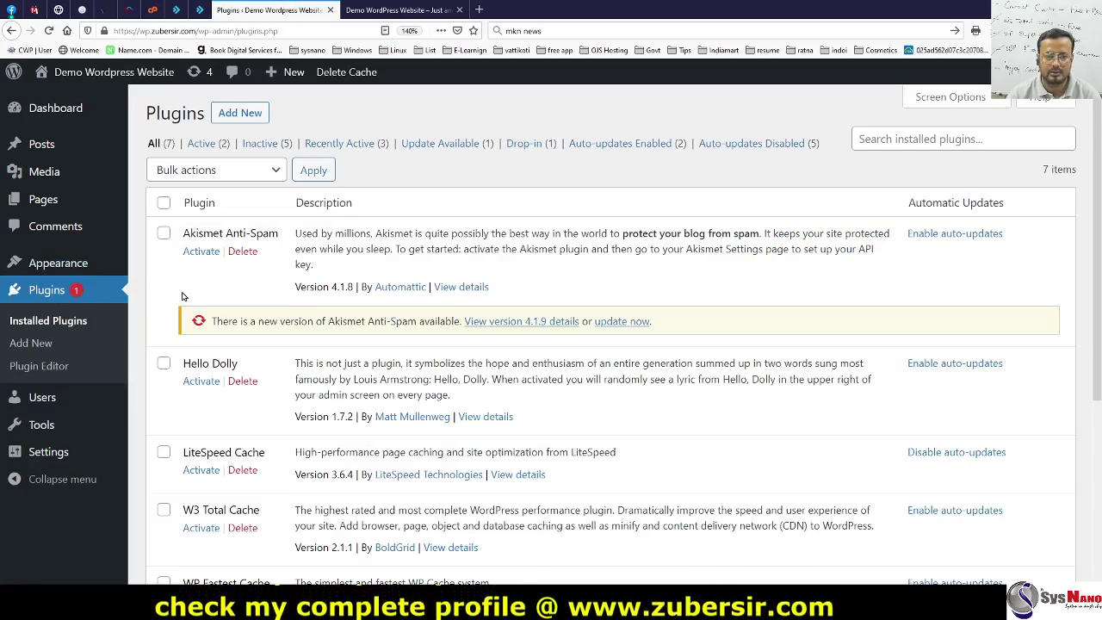
{"action": "scroll", "coordinate": [325, 307], "scroll_direction": "down", "scroll_amount": 5}
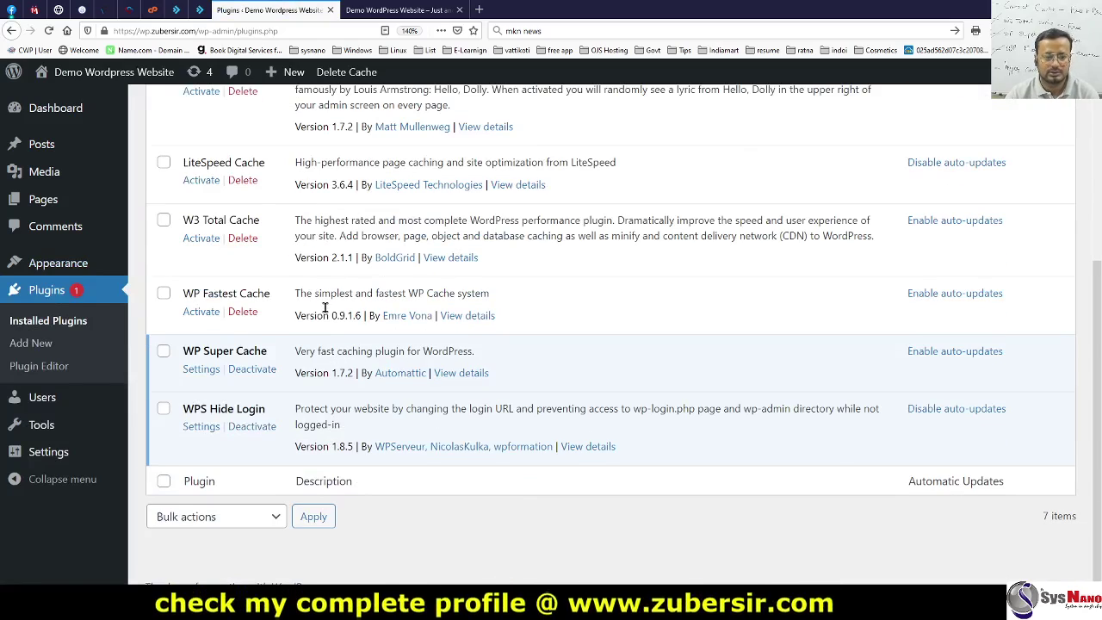
{"action": "left_click", "coordinate": [254, 369]}
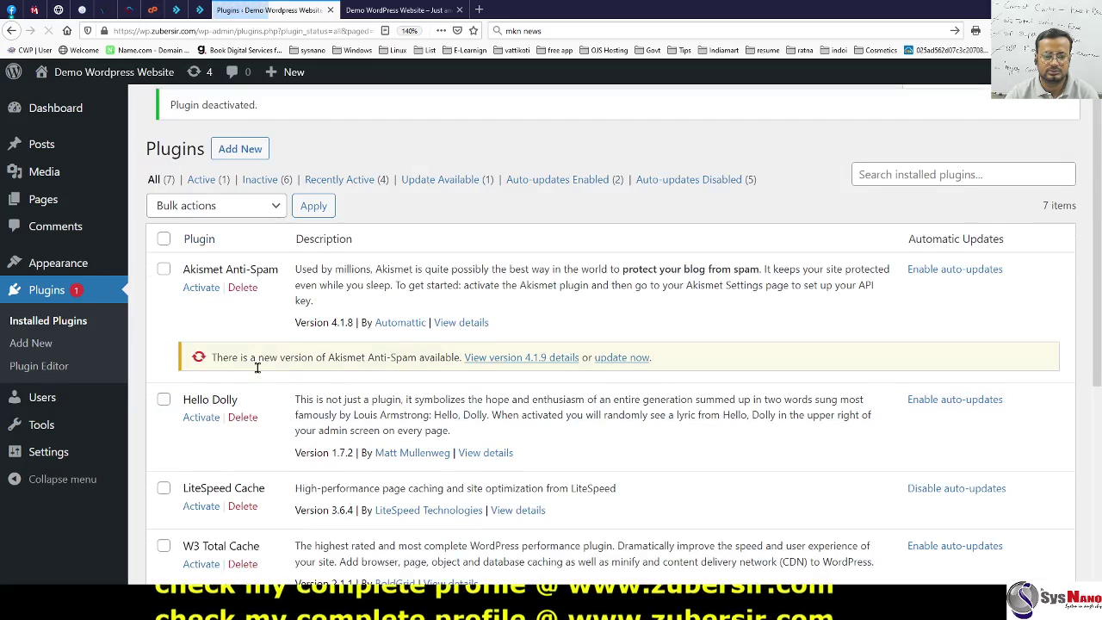
Step: Search the WordPress plugin directory for "cache" to find another caching plugin to add
{"action": "left_click", "coordinate": [40, 344]}
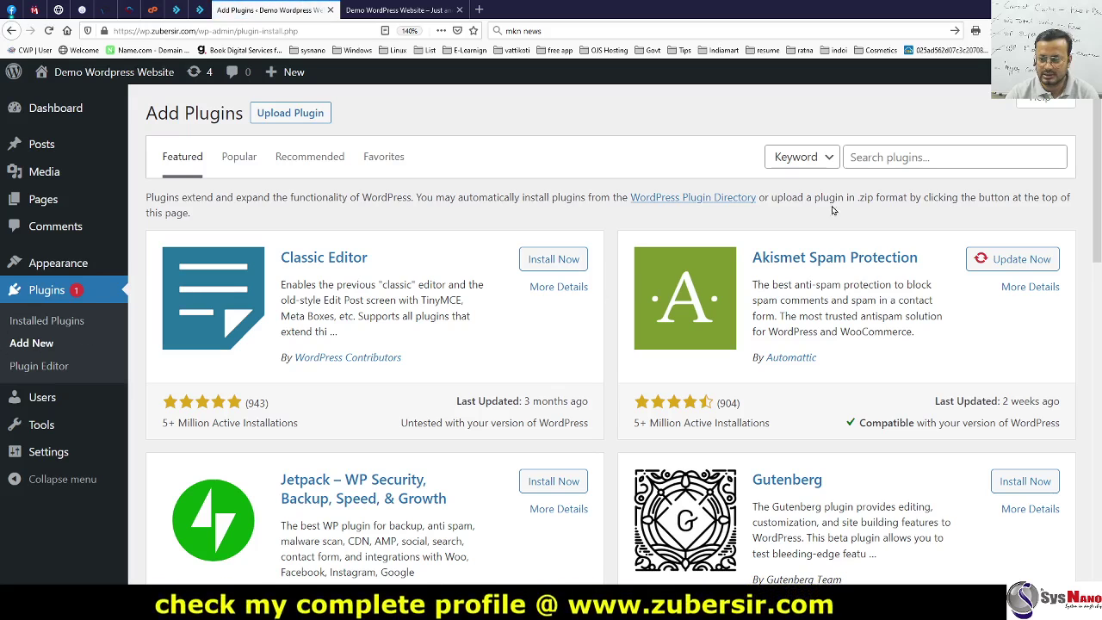
{"action": "left_click", "coordinate": [870, 160]}
{"action": "type", "text": "ch"}
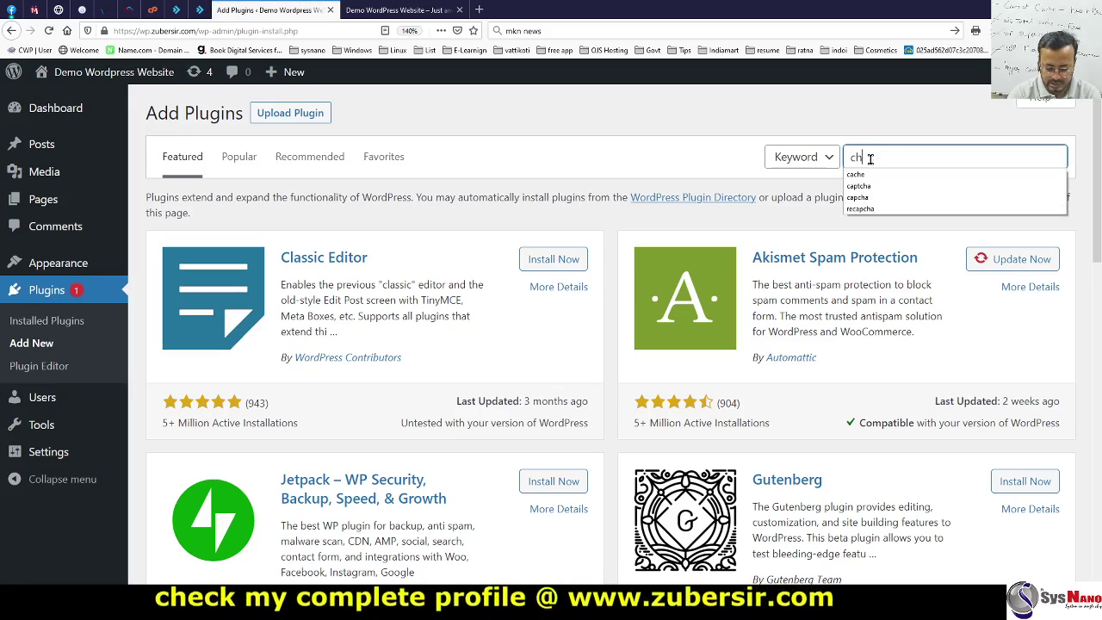
{"action": "key", "text": "BackSpace"}
{"action": "key", "text": "Down"}
{"action": "key", "text": "Return"}
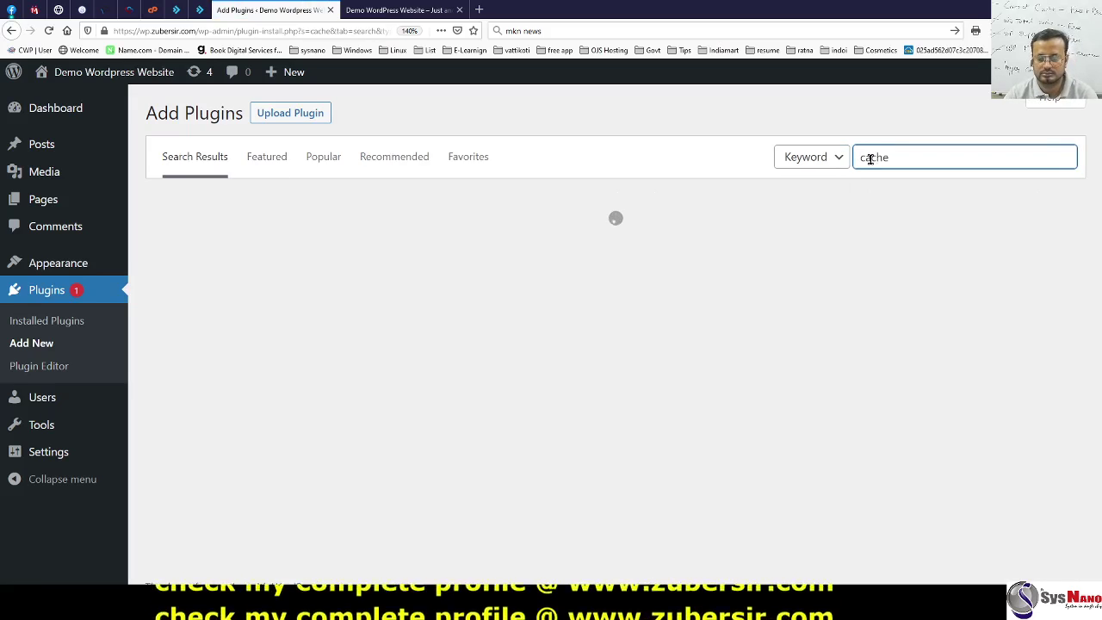
Step: Install and activate the Cache Enabler plugin by KeyCDN from the search results
{"action": "scroll", "coordinate": [738, 269], "scroll_direction": "down", "scroll_amount": 5}
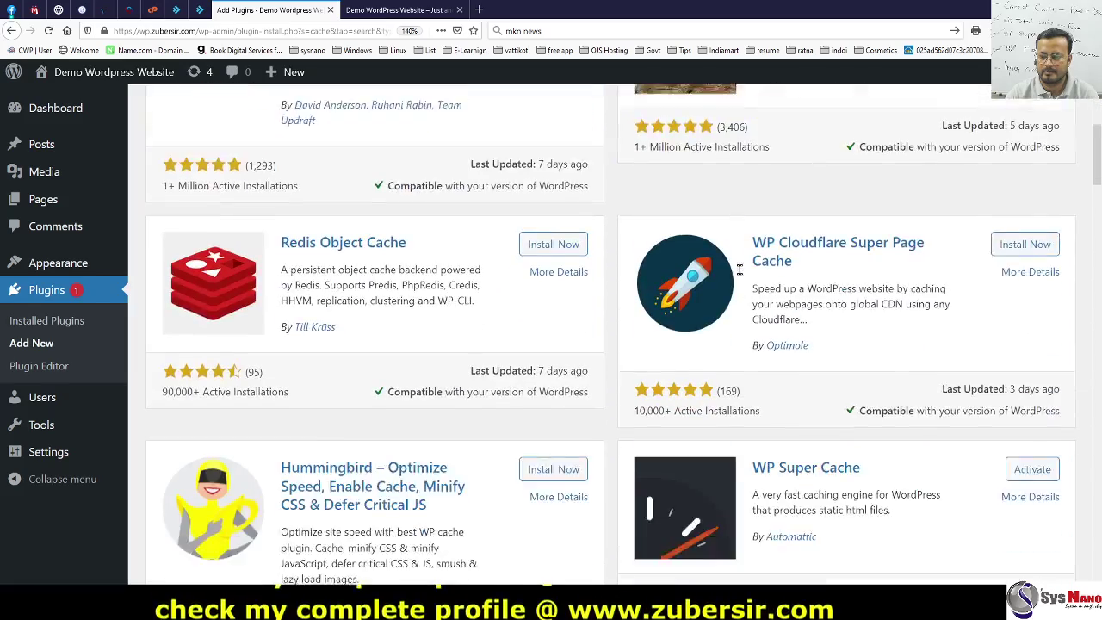
{"action": "scroll", "coordinate": [739, 270], "scroll_direction": "down", "scroll_amount": 6}
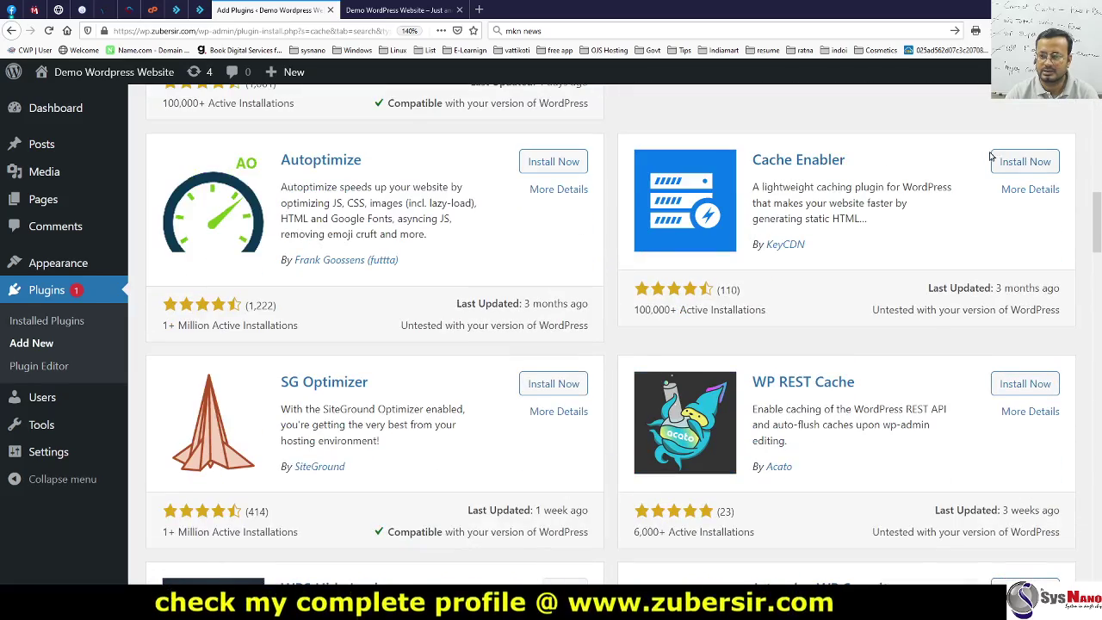
{"action": "left_click", "coordinate": [1010, 164]}
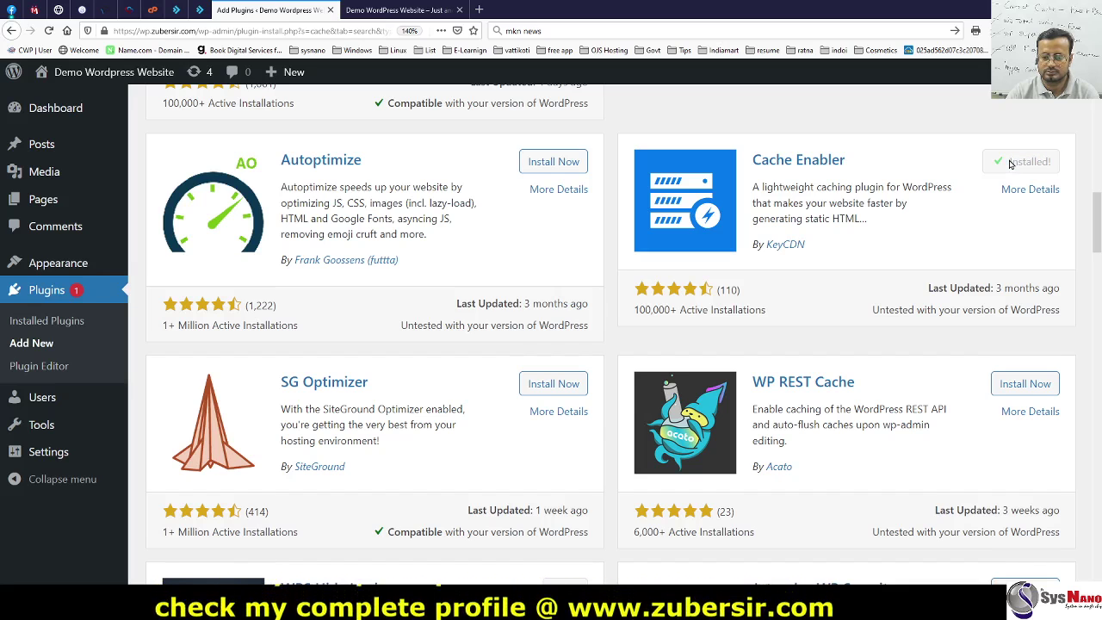
{"action": "left_click", "coordinate": [1010, 164]}
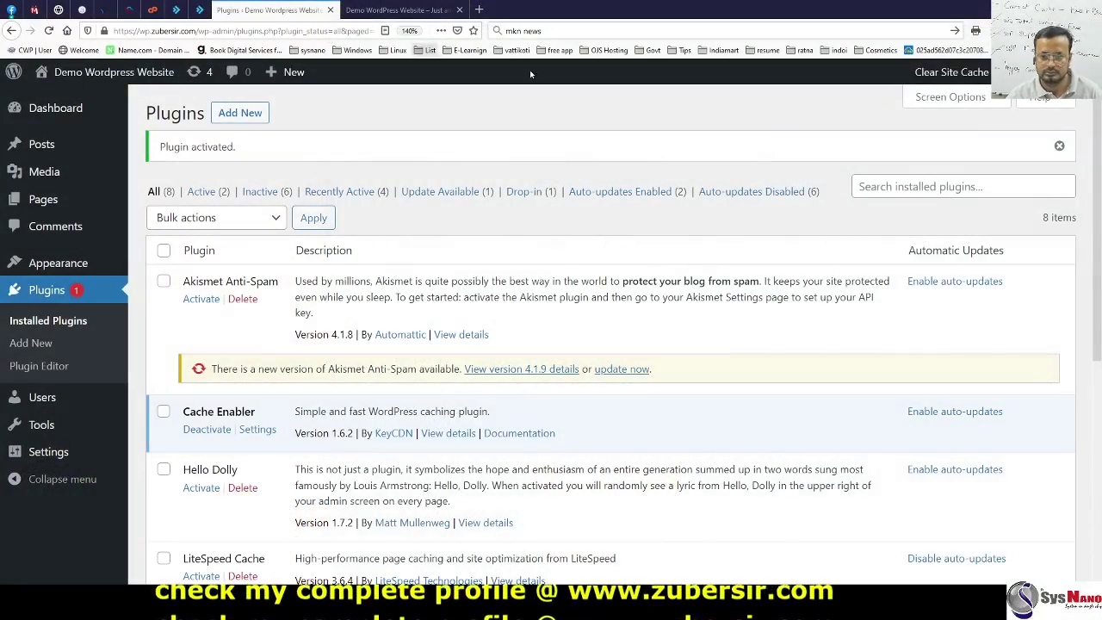
Step: Open the Cache Enabler settings and make cached pages expire 8 hours after being created
{"action": "scroll", "coordinate": [676, 227], "scroll_direction": "down", "scroll_amount": 3}
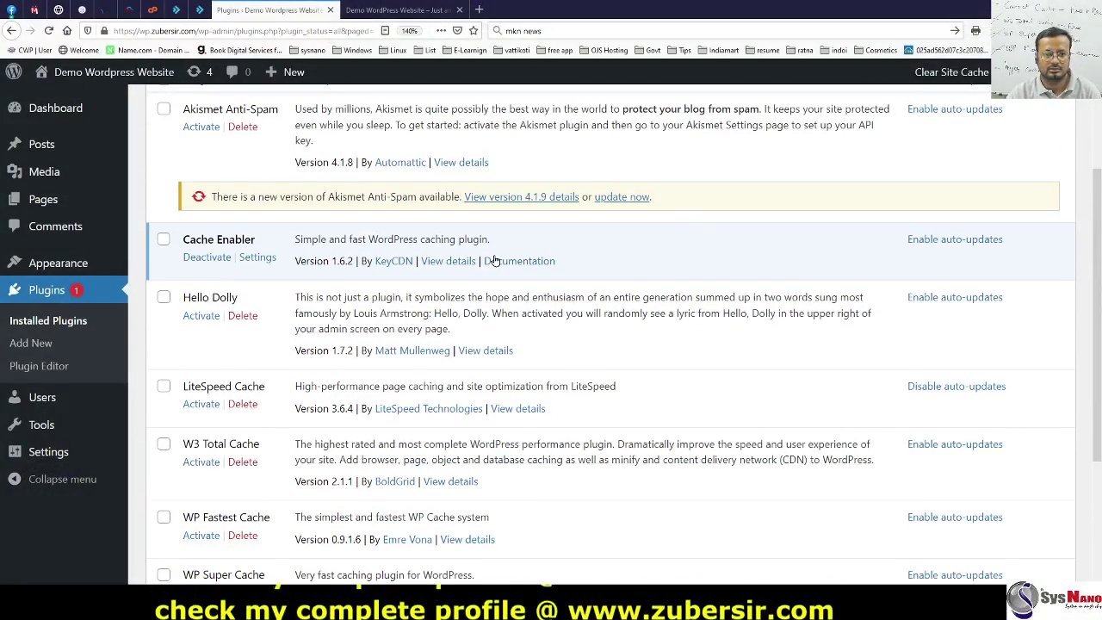
{"action": "left_click", "coordinate": [266, 258]}
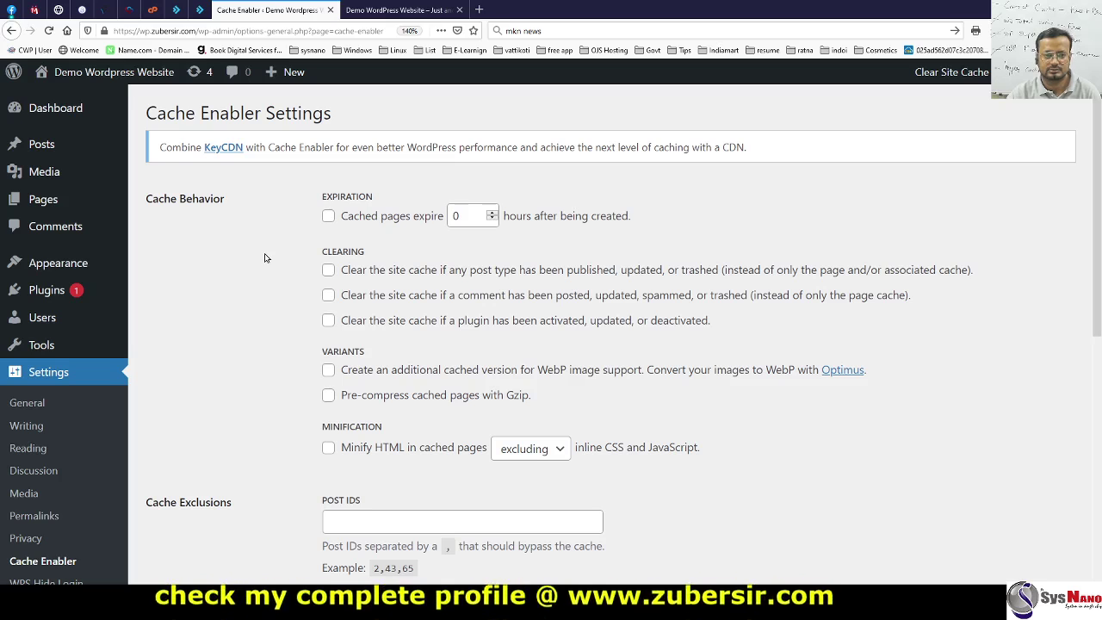
{"action": "scroll", "coordinate": [265, 258], "scroll_direction": "down", "scroll_amount": 2}
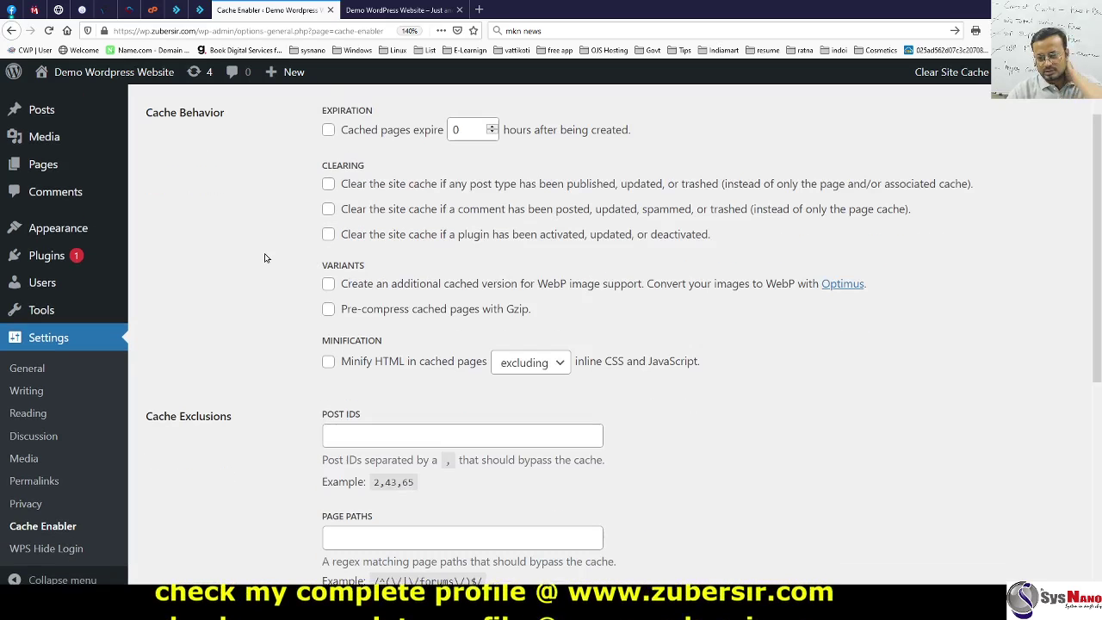
{"action": "left_click", "coordinate": [328, 129]}
{"action": "scroll", "coordinate": [299, 197], "scroll_direction": "up", "scroll_amount": 2}
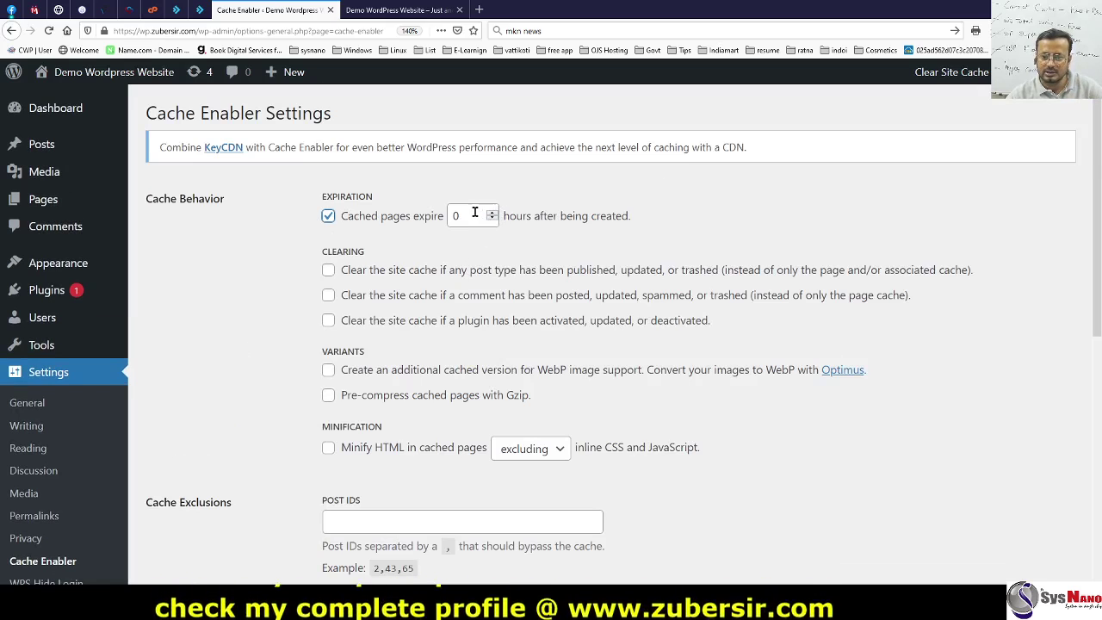
{"action": "left_click_drag", "start_coordinate": [474, 212], "coordinate": [430, 206]}
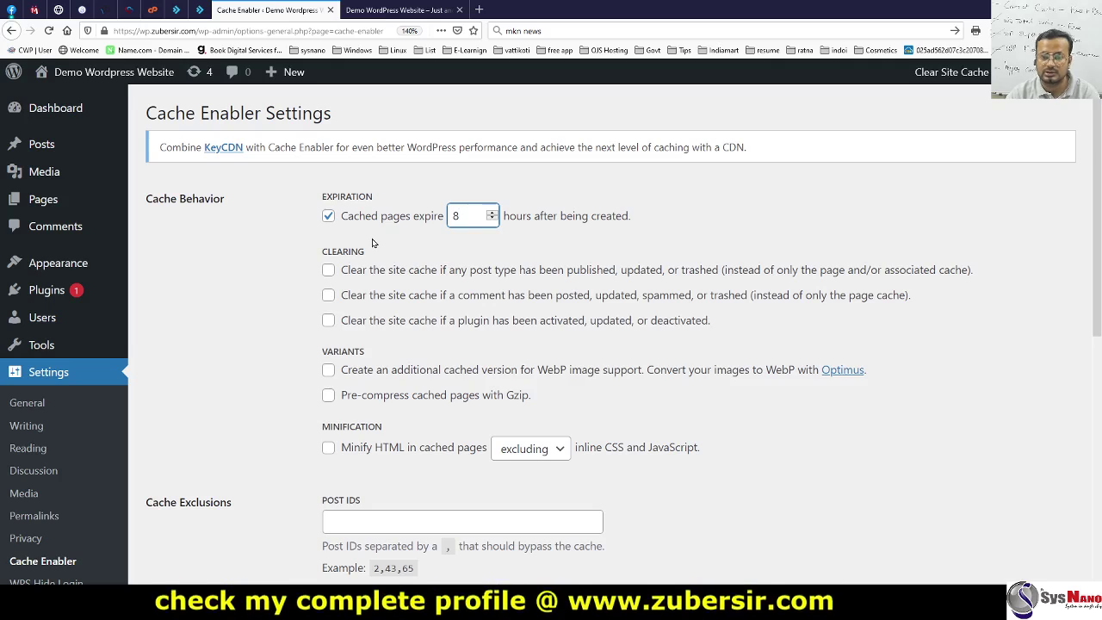
Step: Look through the Cache Enabler clearing, variants, minification and cache exclusion settings, including post IDs, page paths, query strings and cookies
{"action": "scroll", "coordinate": [375, 241], "scroll_direction": "down", "scroll_amount": 2}
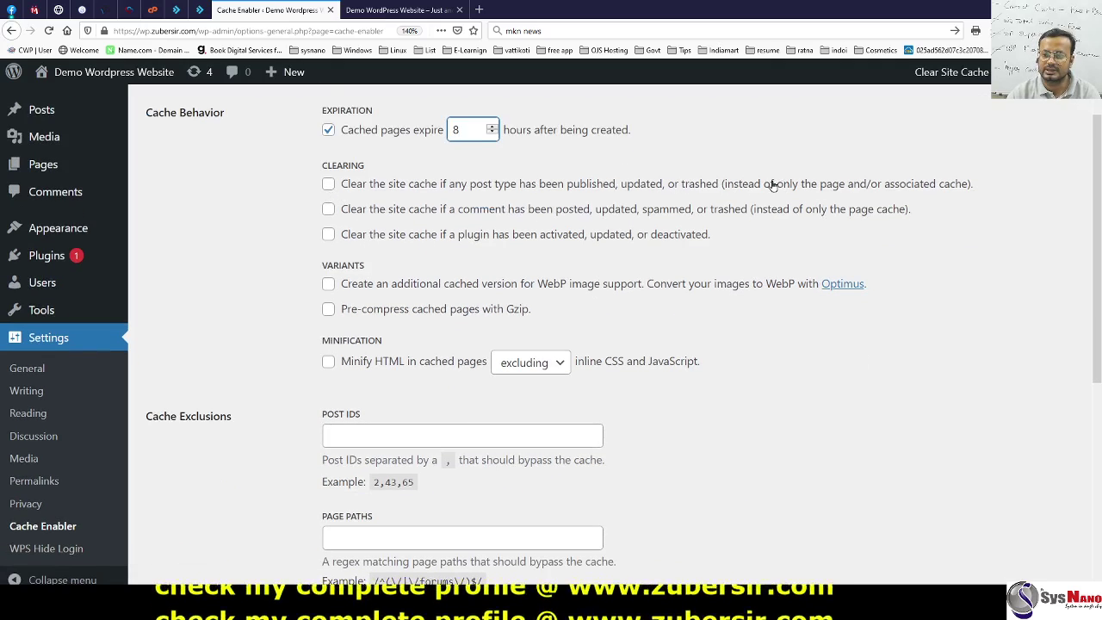
{"action": "scroll", "coordinate": [257, 274], "scroll_direction": "down", "scroll_amount": 5}
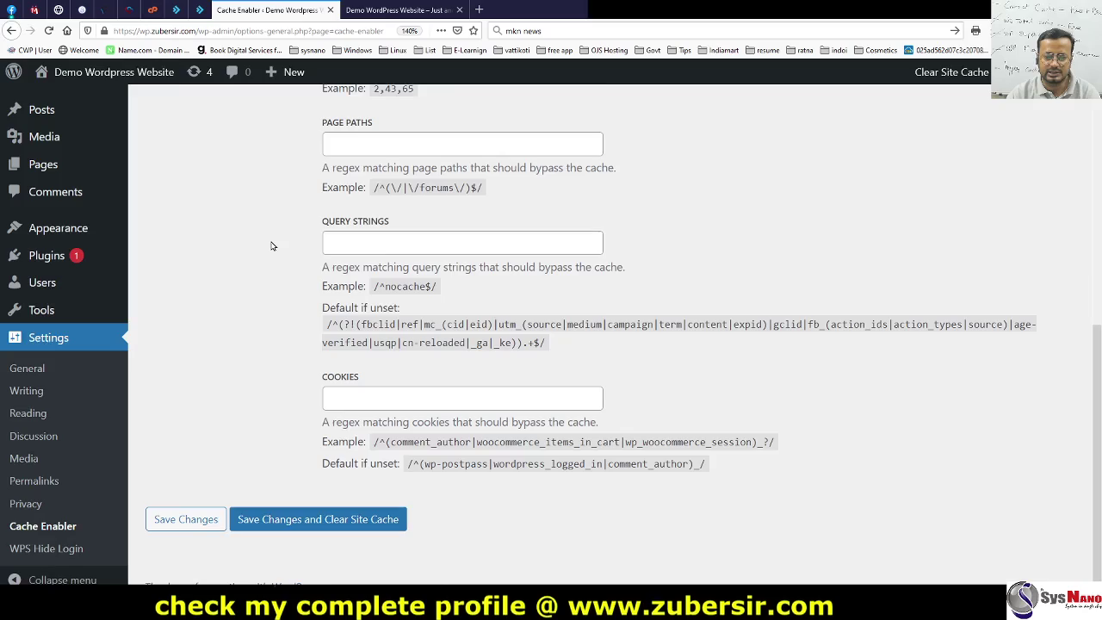
{"action": "scroll", "coordinate": [271, 246], "scroll_direction": "up", "scroll_amount": 5}
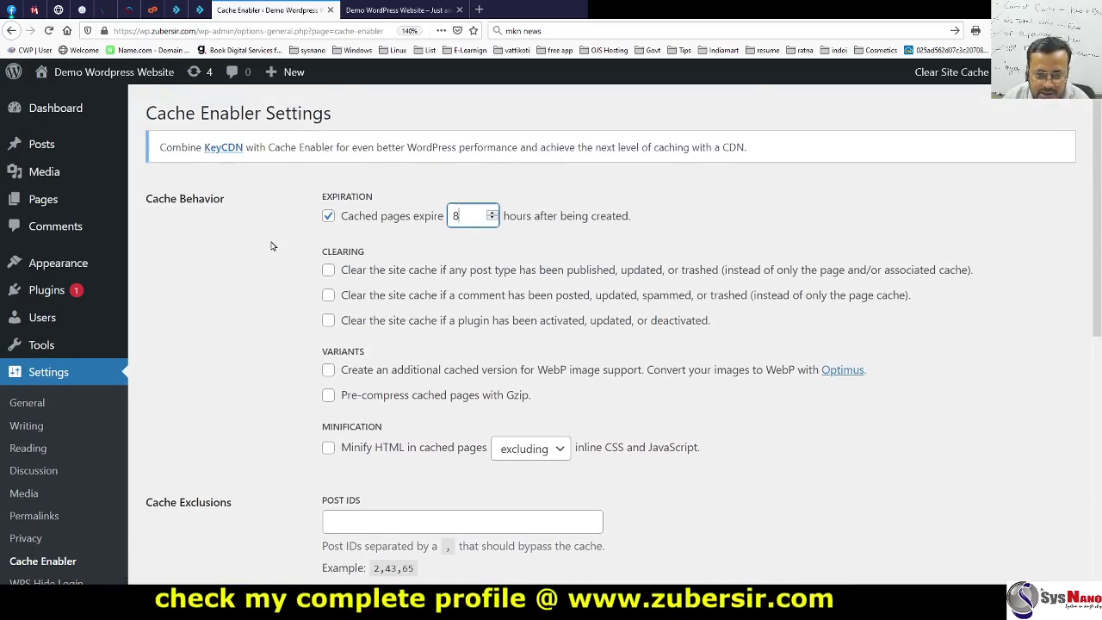
{"action": "scroll", "coordinate": [295, 258], "scroll_direction": "down", "scroll_amount": 4}
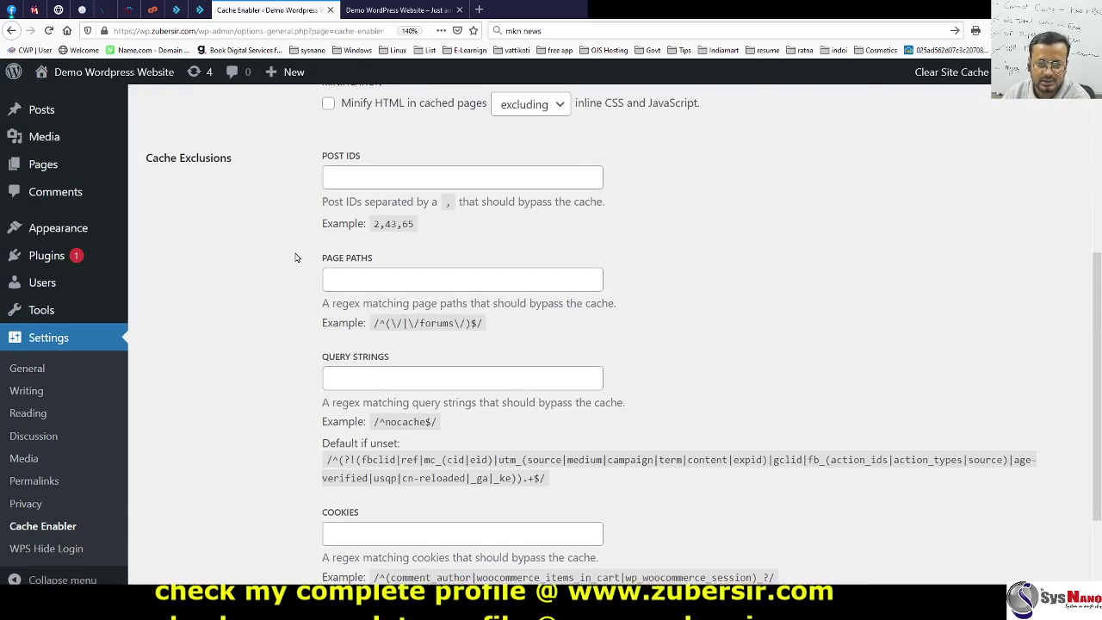
{"action": "scroll", "coordinate": [295, 257], "scroll_direction": "down", "scroll_amount": 2}
{"action": "scroll", "coordinate": [295, 257], "scroll_direction": "up", "scroll_amount": 4}
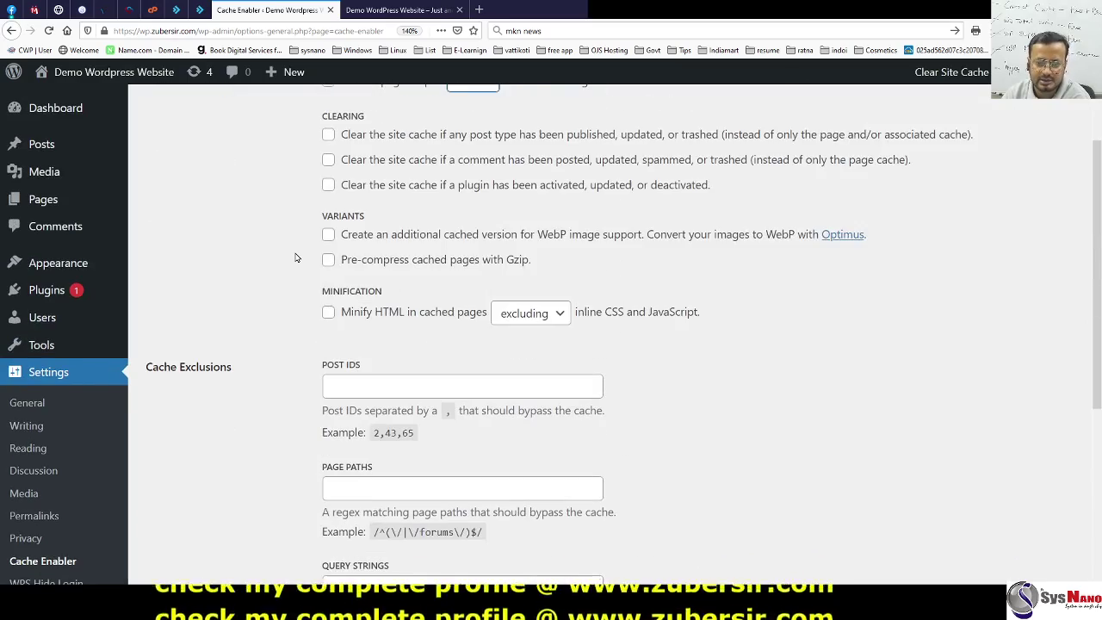
{"action": "scroll", "coordinate": [295, 257], "scroll_direction": "up", "scroll_amount": 3}
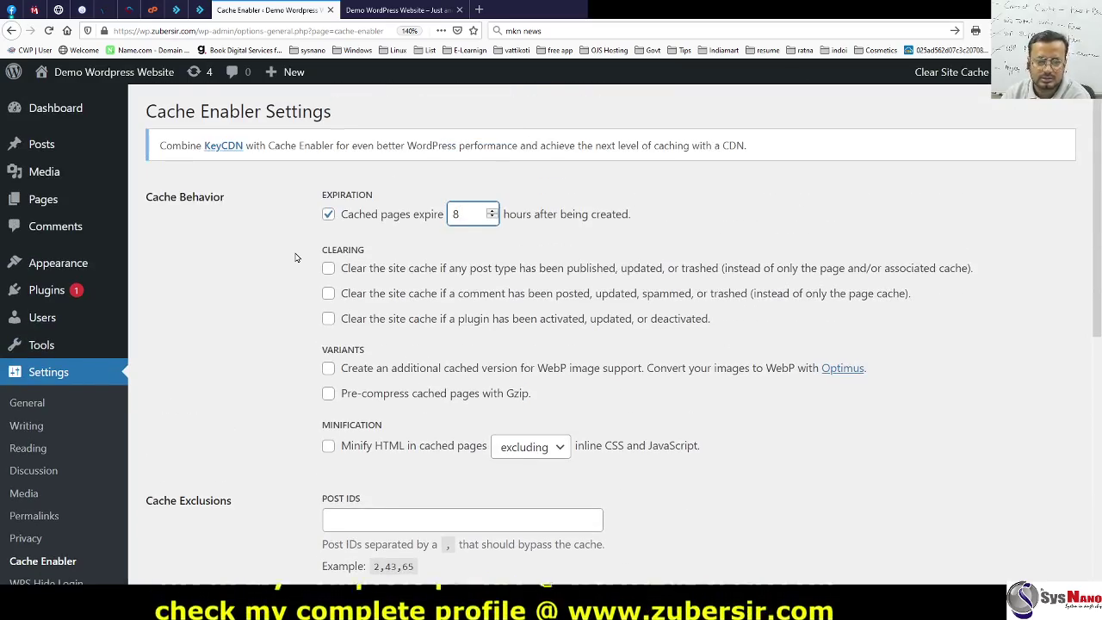
{"action": "scroll", "coordinate": [295, 258], "scroll_direction": "down", "scroll_amount": 6}
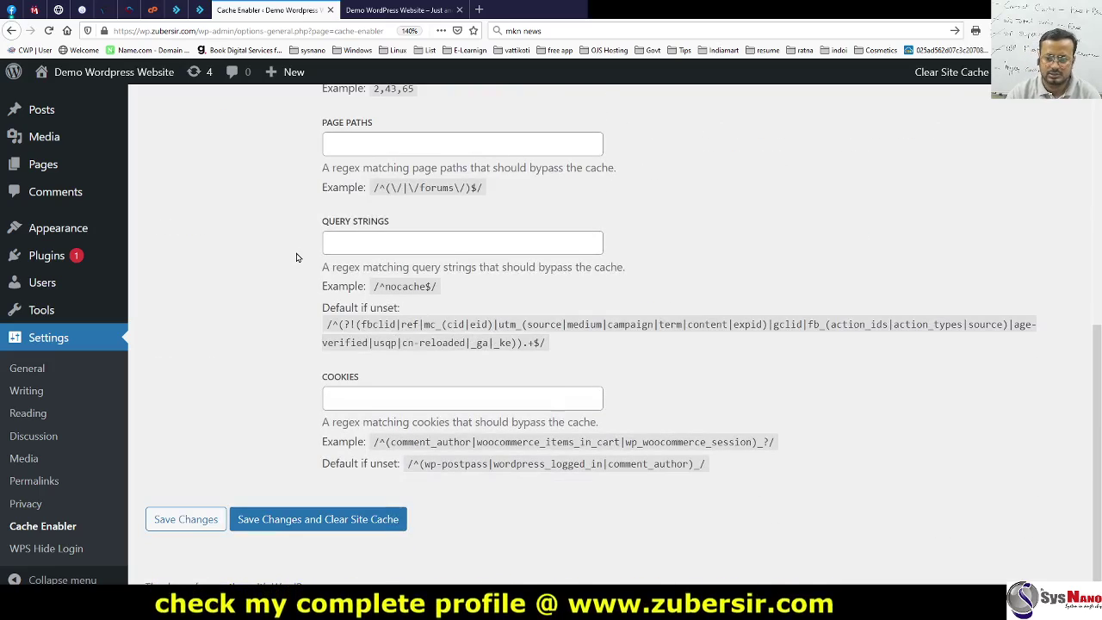
{"action": "scroll", "coordinate": [315, 234], "scroll_direction": "up", "scroll_amount": 6}
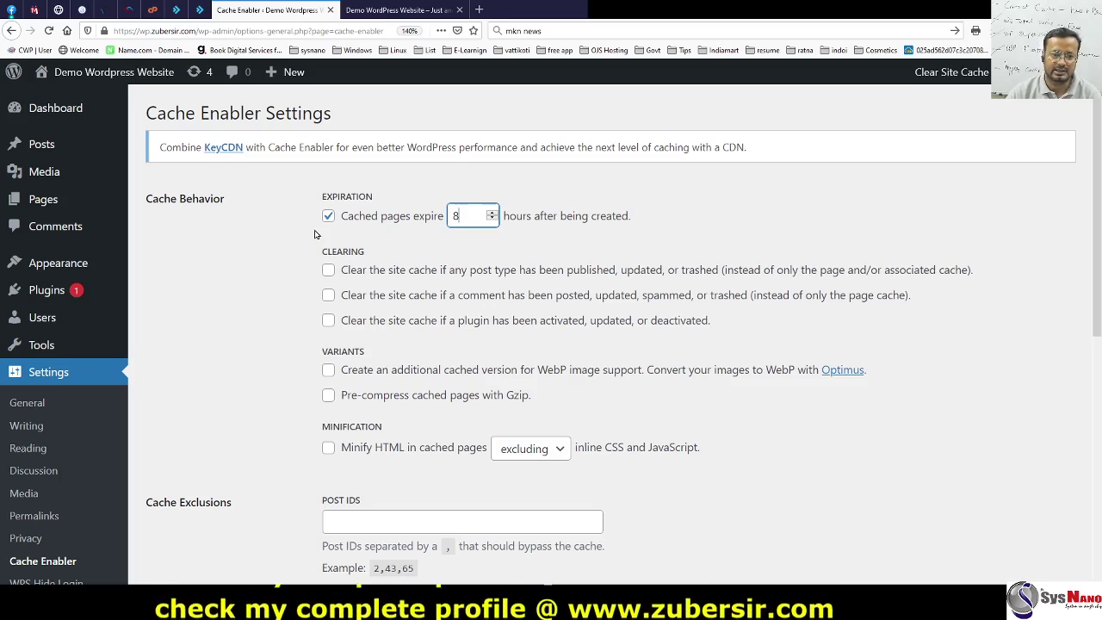
{"action": "scroll", "coordinate": [315, 234], "scroll_direction": "down", "scroll_amount": 1}
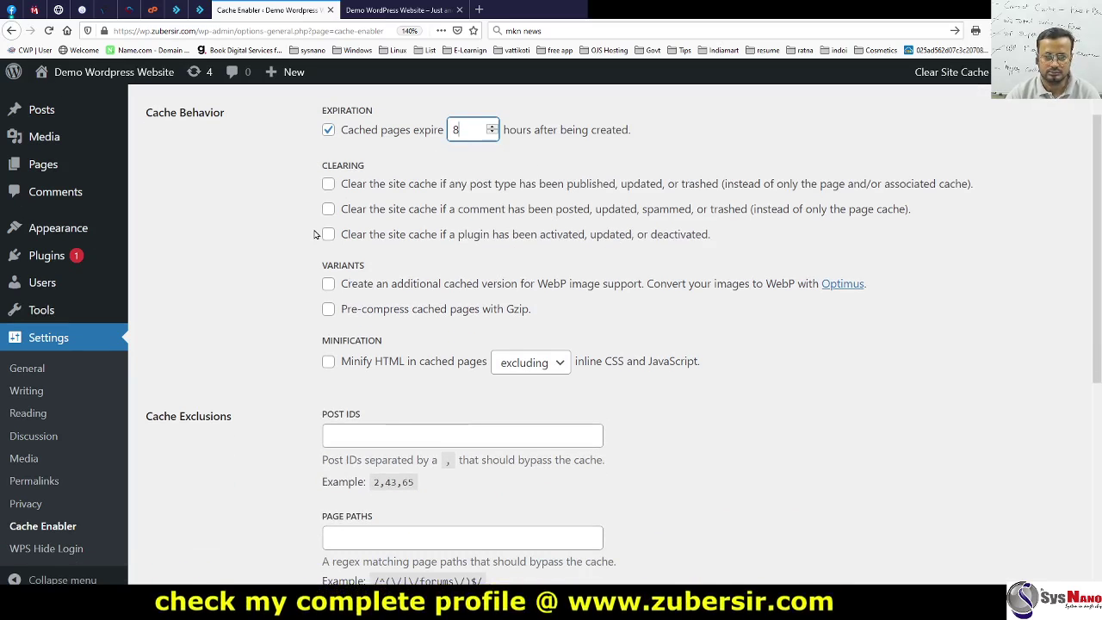
{"action": "scroll", "coordinate": [306, 236], "scroll_direction": "down", "scroll_amount": 5}
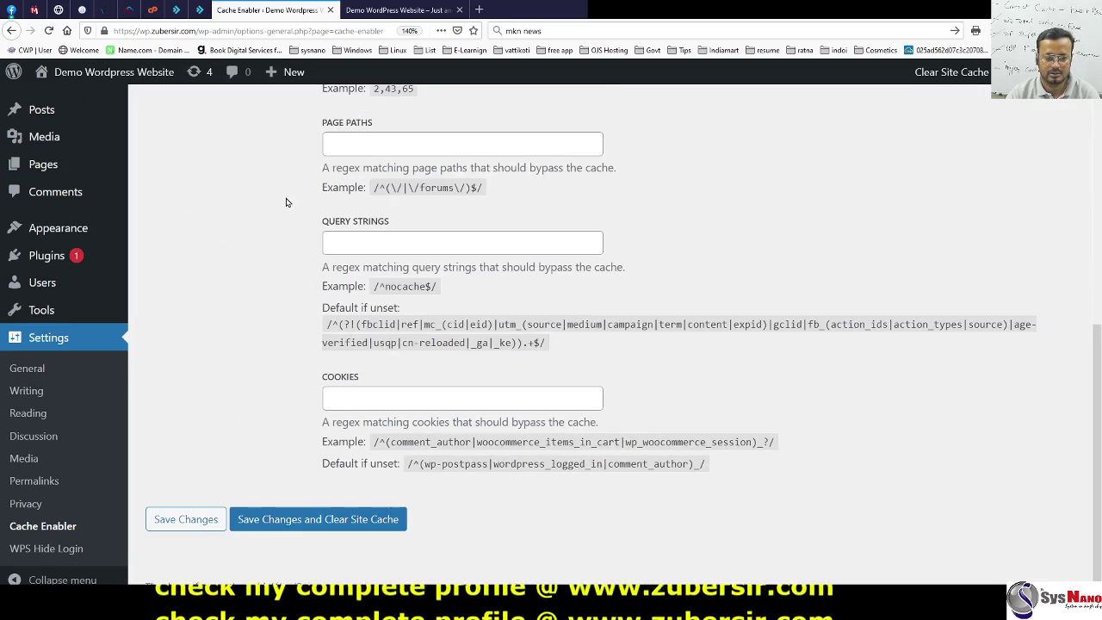
{"action": "scroll", "coordinate": [401, 226], "scroll_direction": "up", "scroll_amount": 6}
{"action": "scroll", "coordinate": [446, 288], "scroll_direction": "down", "scroll_amount": 3}
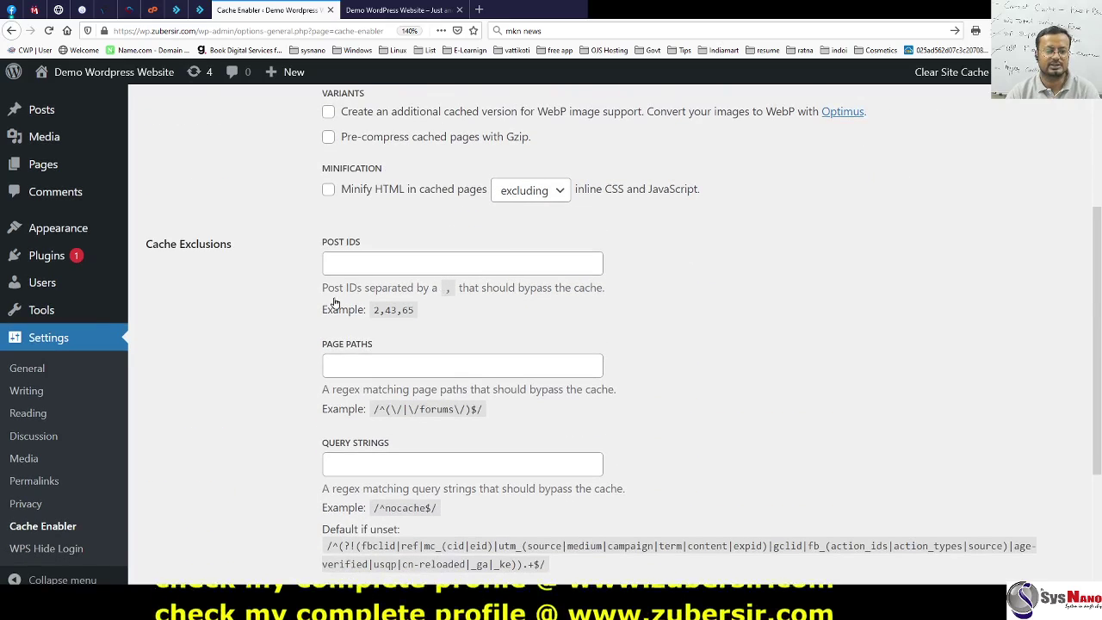
Step: Go back to the installed plugins and deactivate Cache Enabler
{"action": "mouse_move", "coordinate": [51, 263]}
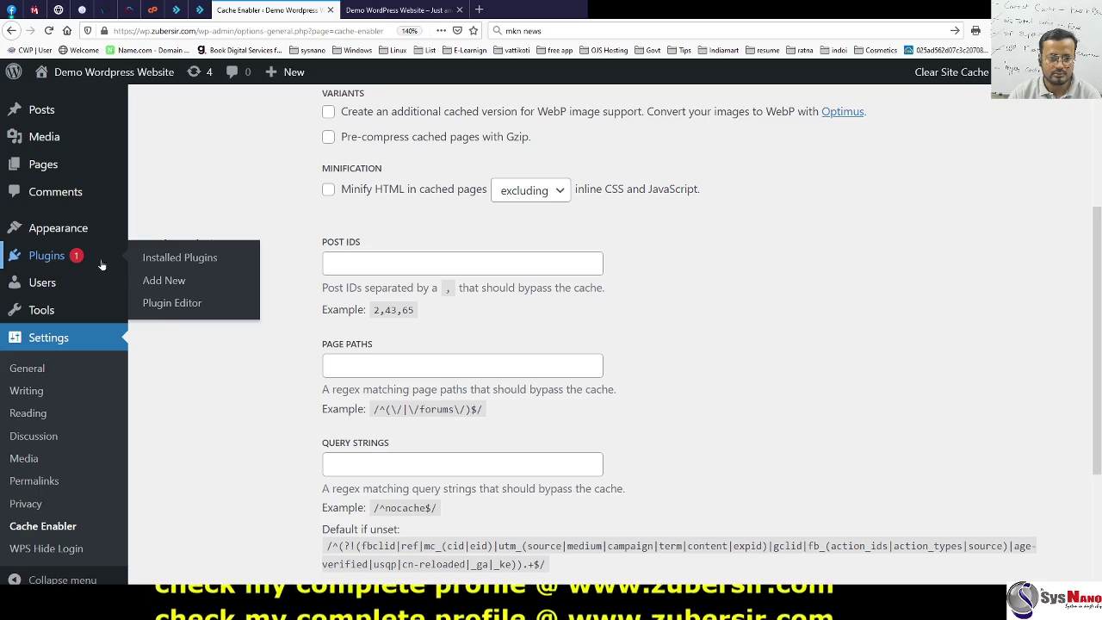
{"action": "left_click", "coordinate": [162, 259]}
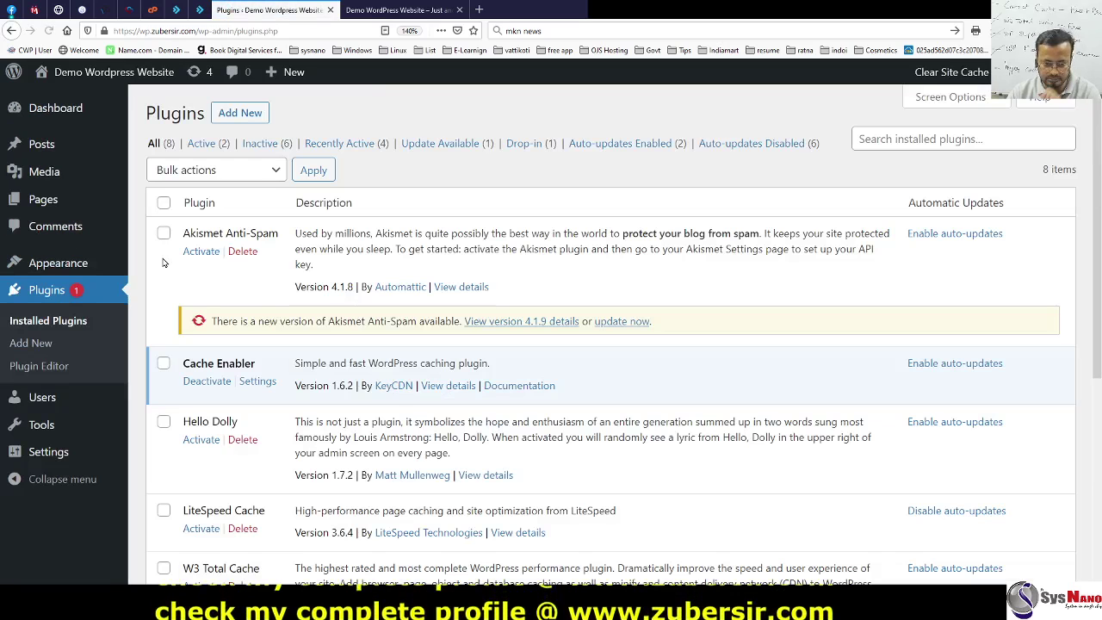
{"action": "left_click", "coordinate": [207, 383]}
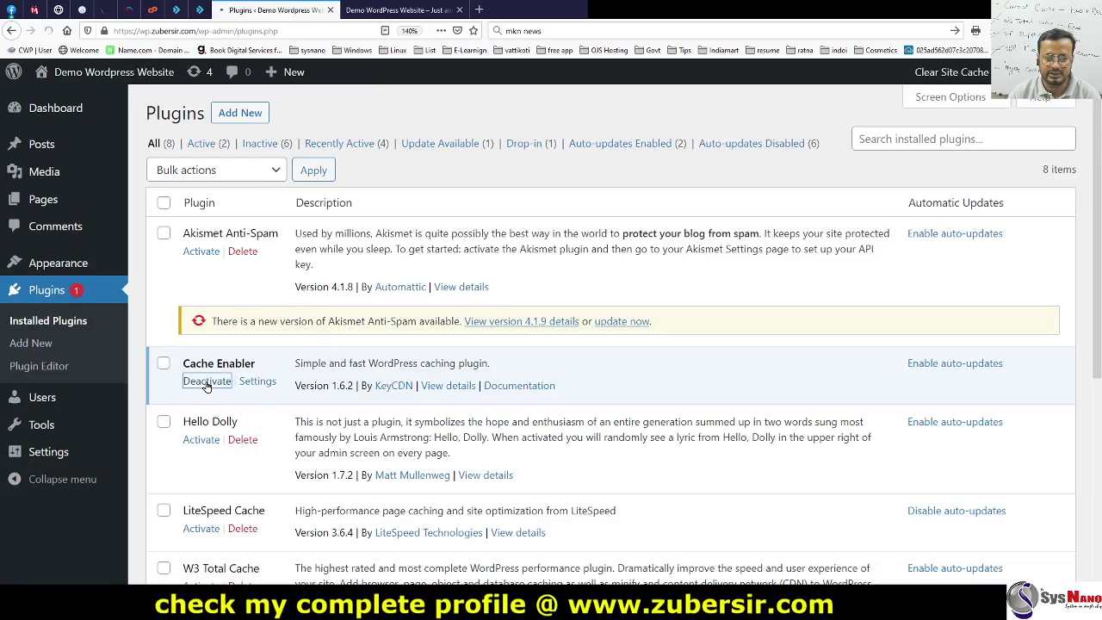
Step: Filter the installed plugins by the word "cache"
{"action": "left_click", "coordinate": [928, 188]}
{"action": "type", "text": "cac"}
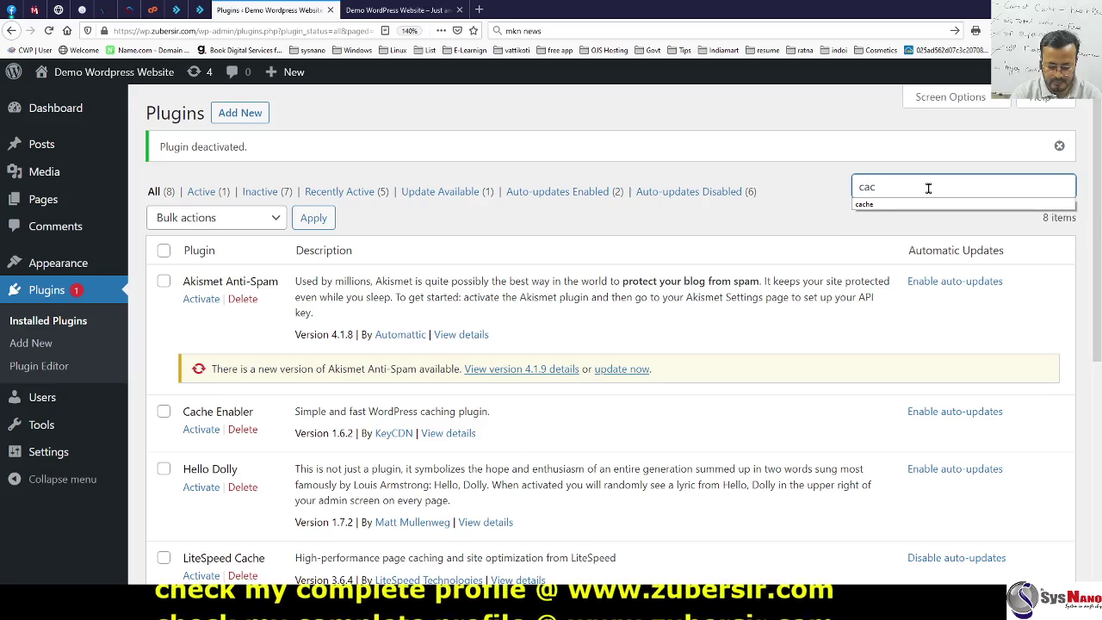
{"action": "type", "text": "he"}
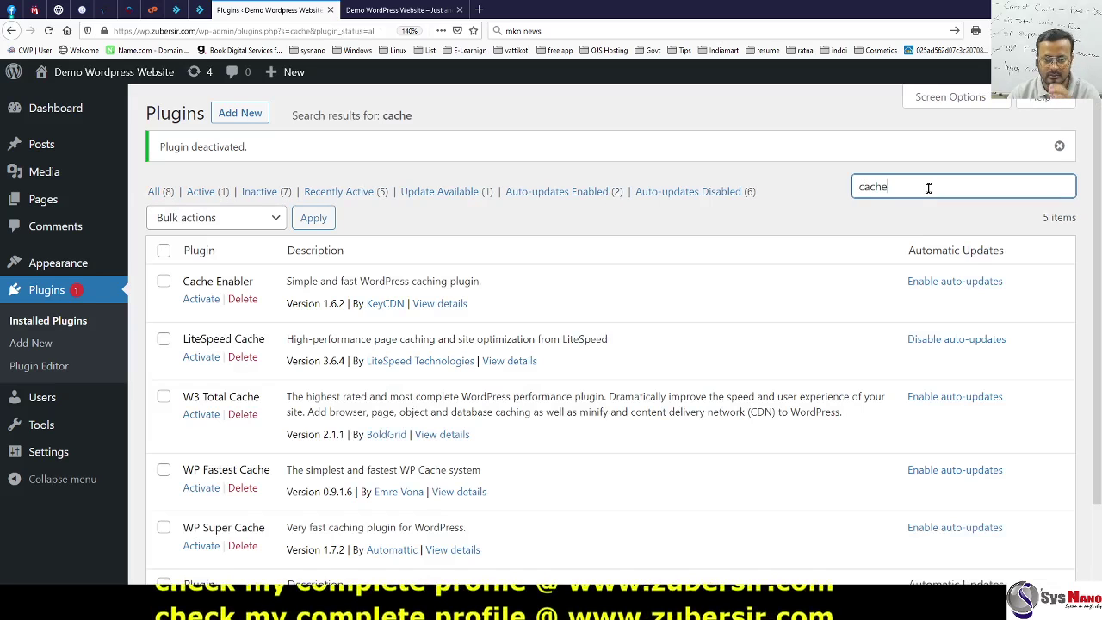
Step: Open the page for adding new plugins and search the plugin directory for "cache"
{"action": "left_click", "coordinate": [38, 343]}
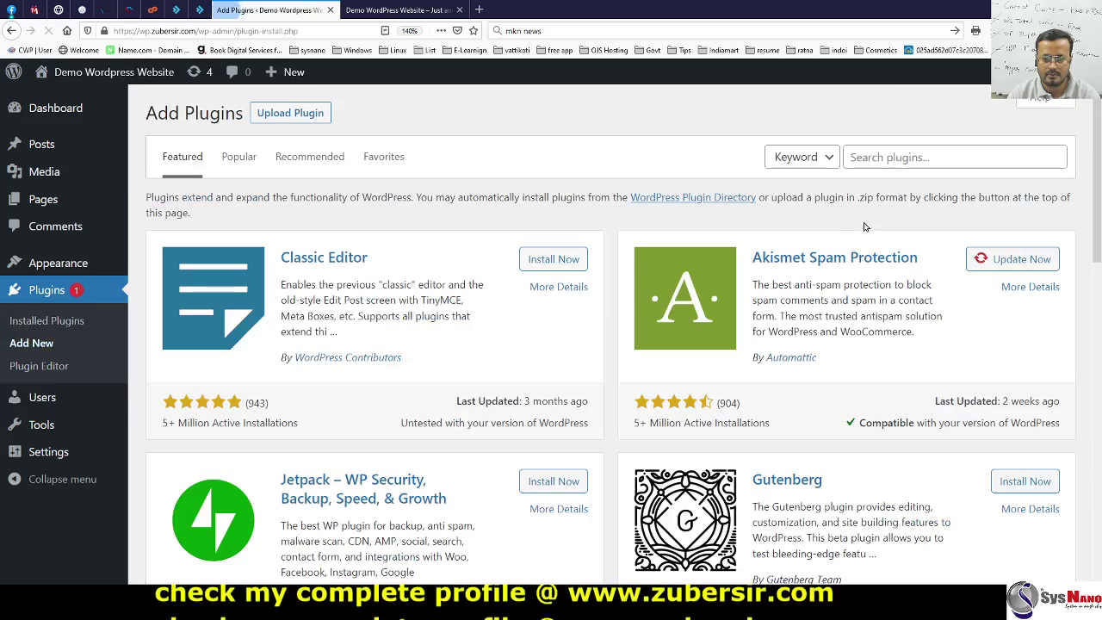
{"action": "left_click", "coordinate": [898, 158]}
{"action": "type", "text": "cach"}
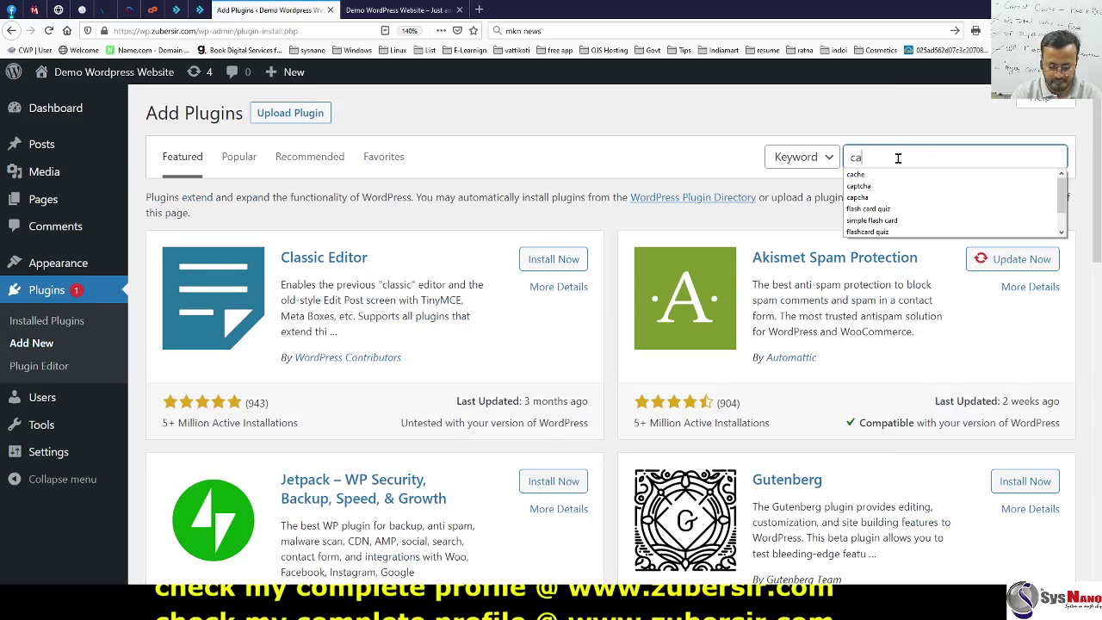
{"action": "type", "text": "e"}
{"action": "key", "text": "Return"}
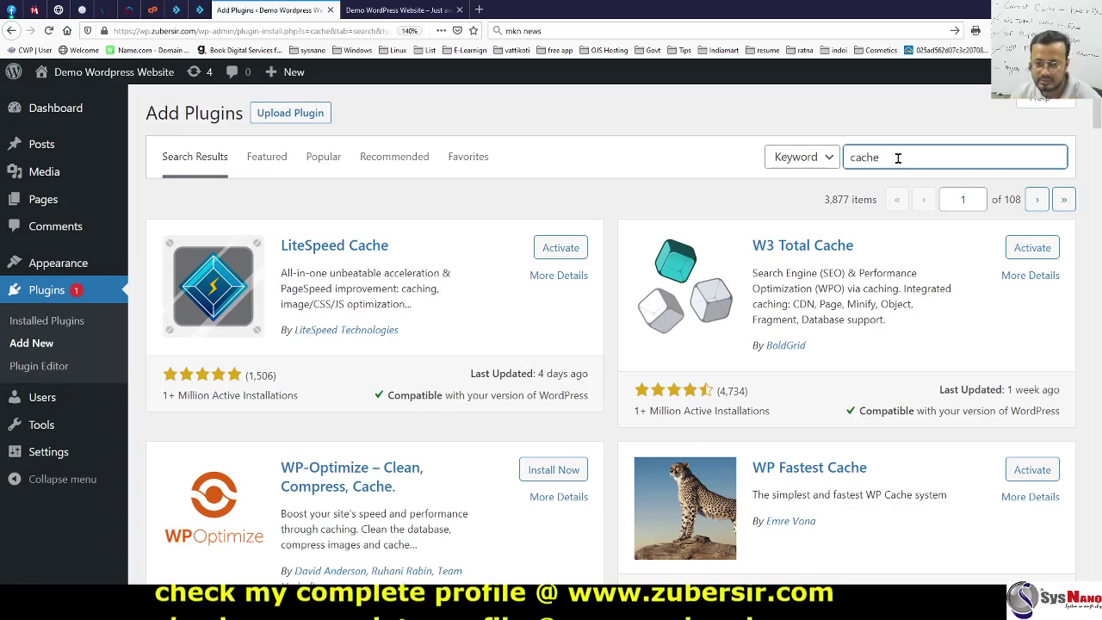
Step: Find Comet Cache by WP Sharks among the search results, then install and activate it
{"action": "scroll", "coordinate": [920, 302], "scroll_direction": "down", "scroll_amount": 10}
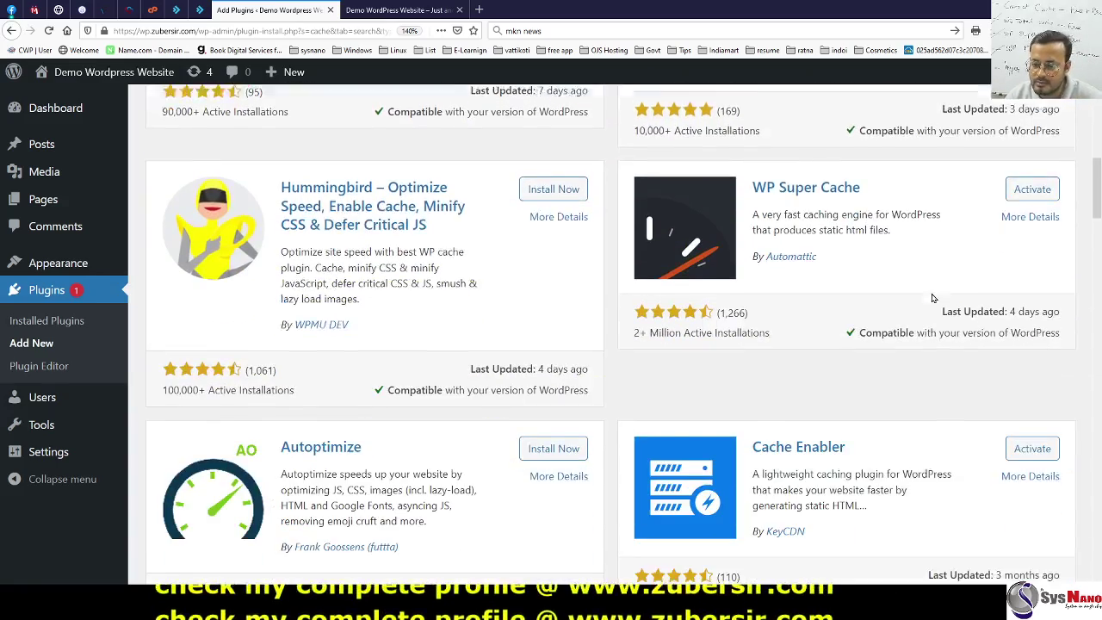
{"action": "scroll", "coordinate": [931, 298], "scroll_direction": "down", "scroll_amount": 8}
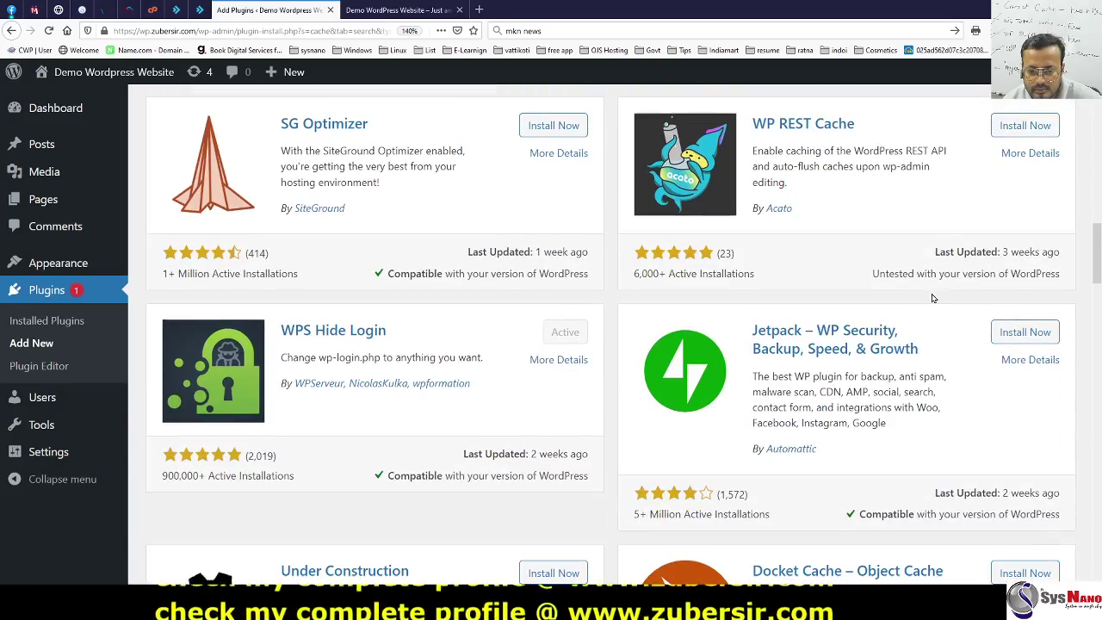
{"action": "scroll", "coordinate": [932, 298], "scroll_direction": "down", "scroll_amount": 5}
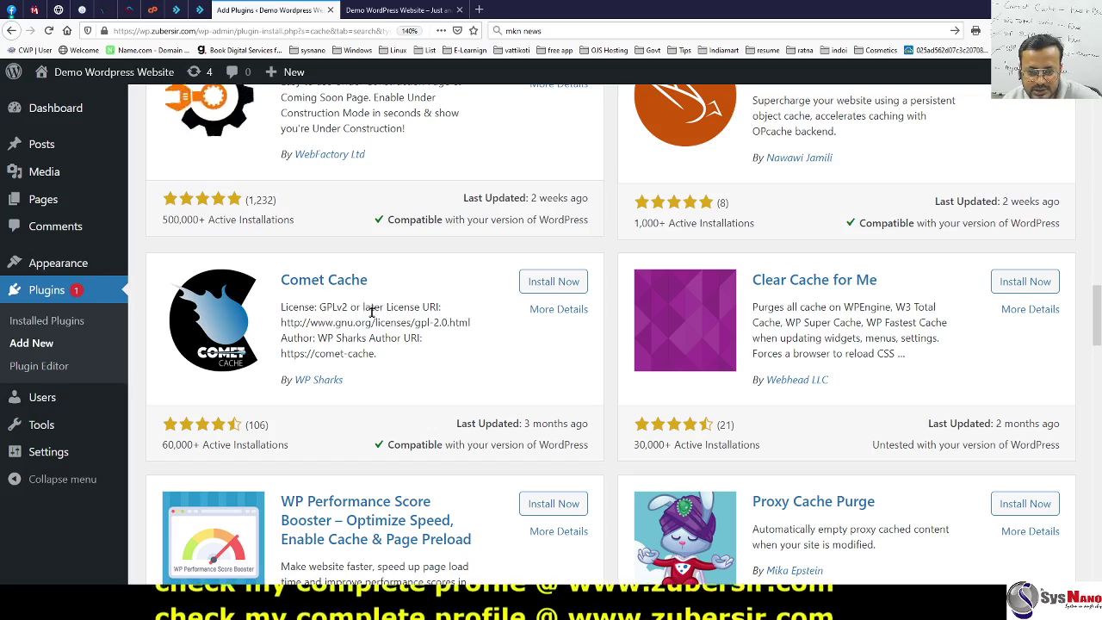
{"action": "left_click", "coordinate": [540, 288]}
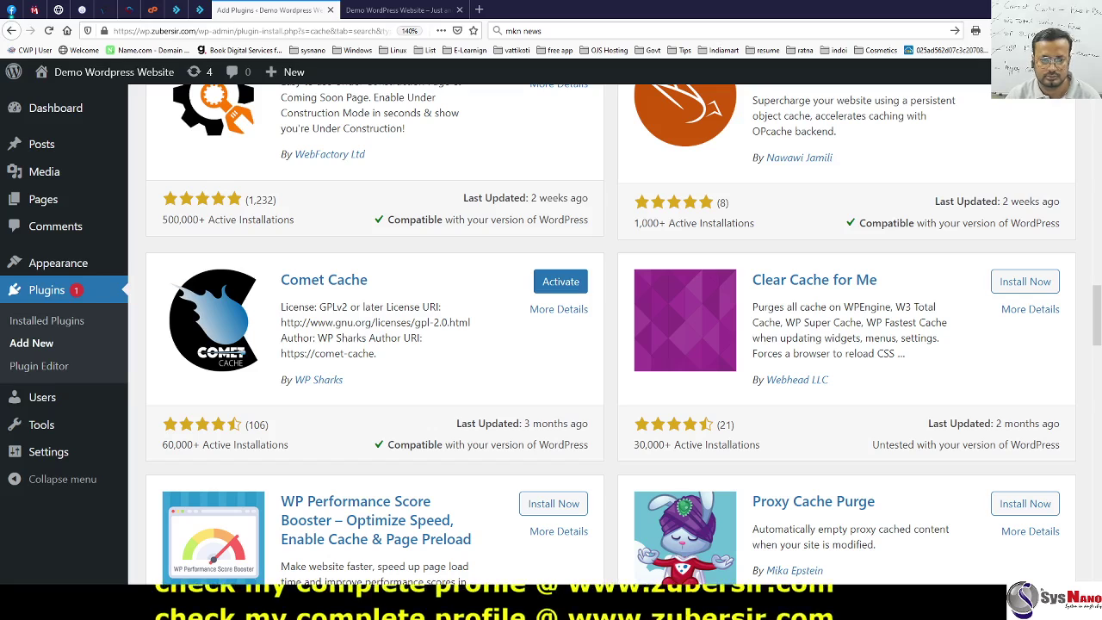
{"action": "left_click", "coordinate": [555, 282]}
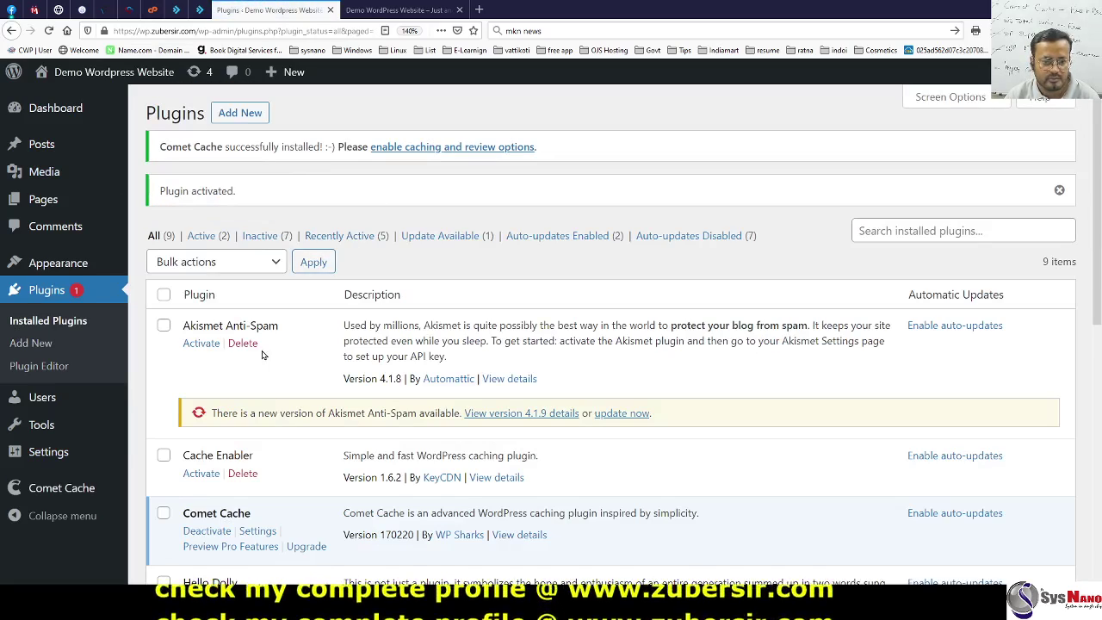
Step: Open the Comet Cache configuration options, enable Comet Cache and save the changes
{"action": "left_click", "coordinate": [61, 488]}
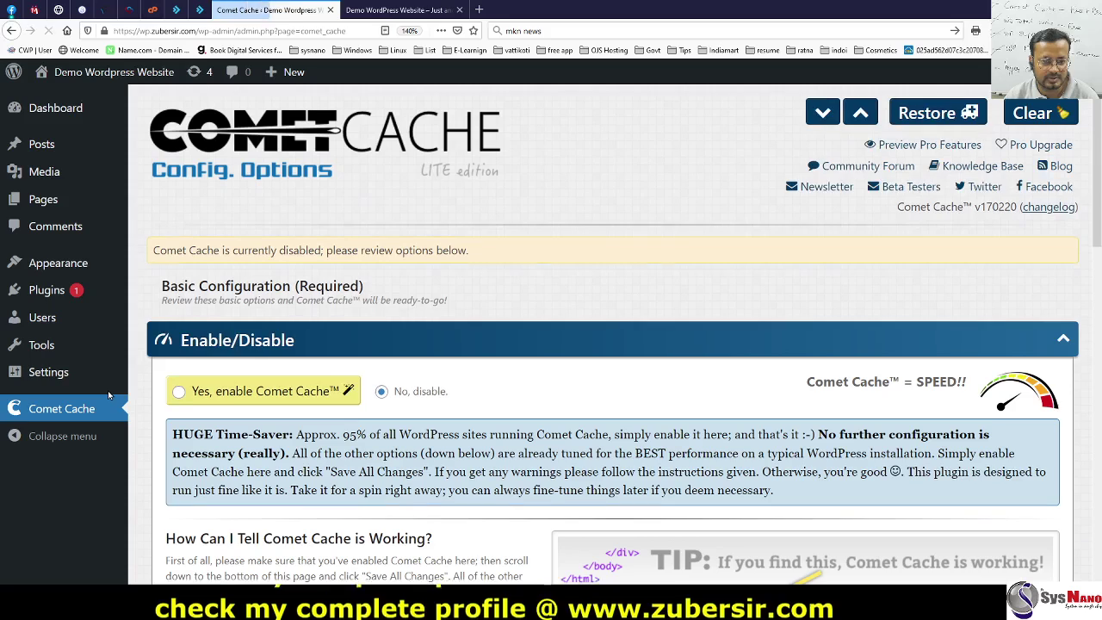
{"action": "scroll", "coordinate": [609, 263], "scroll_direction": "down", "scroll_amount": 2}
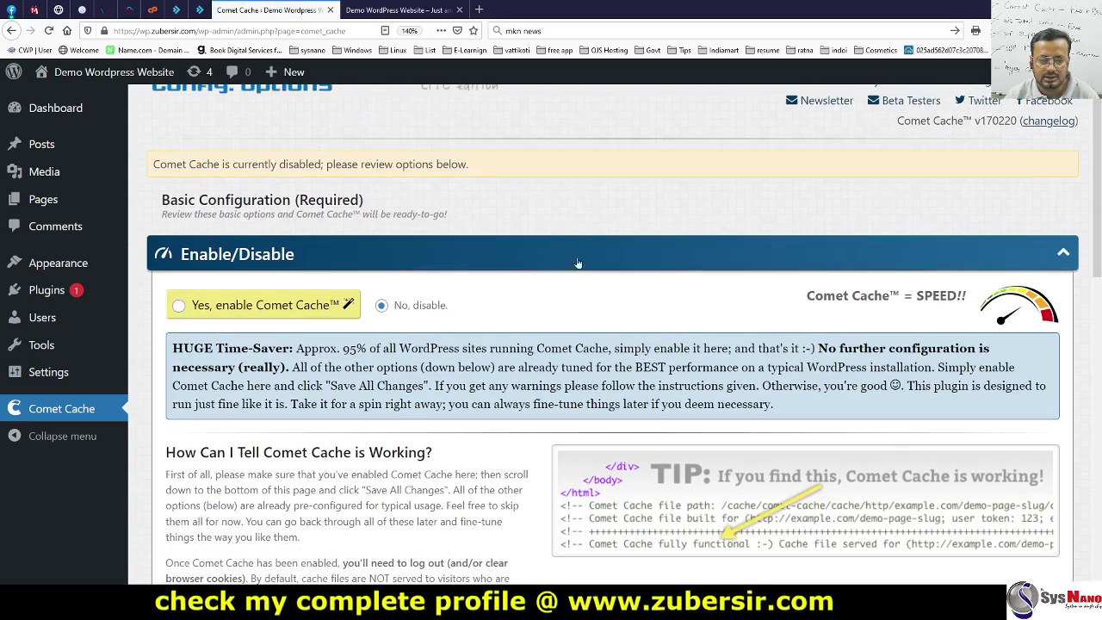
{"action": "left_click", "coordinate": [179, 306]}
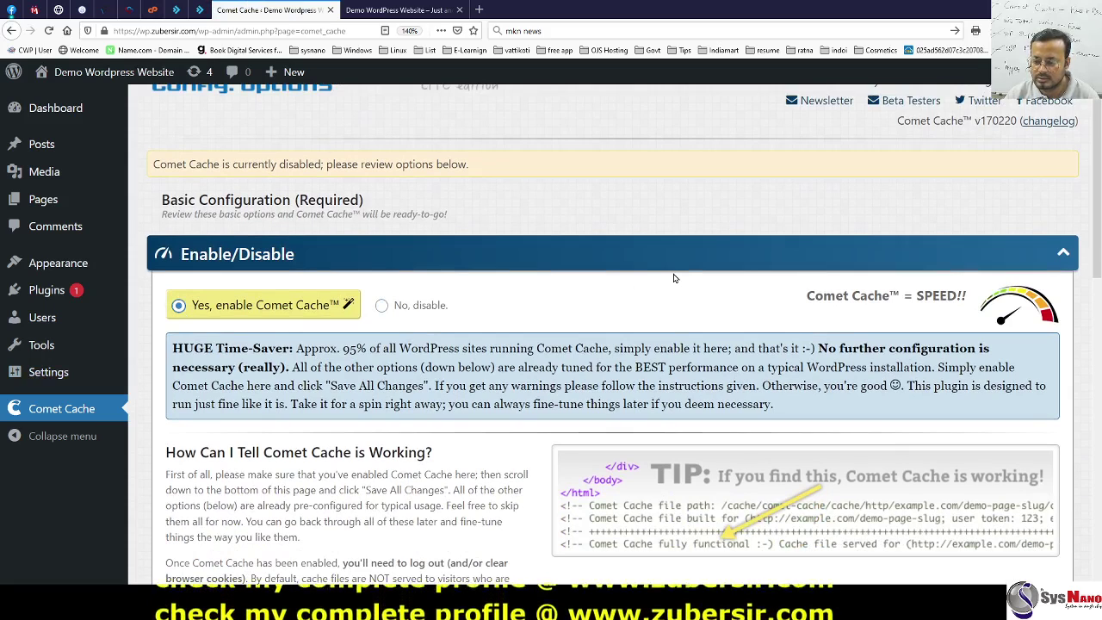
{"action": "scroll", "coordinate": [680, 280], "scroll_direction": "down", "scroll_amount": 2}
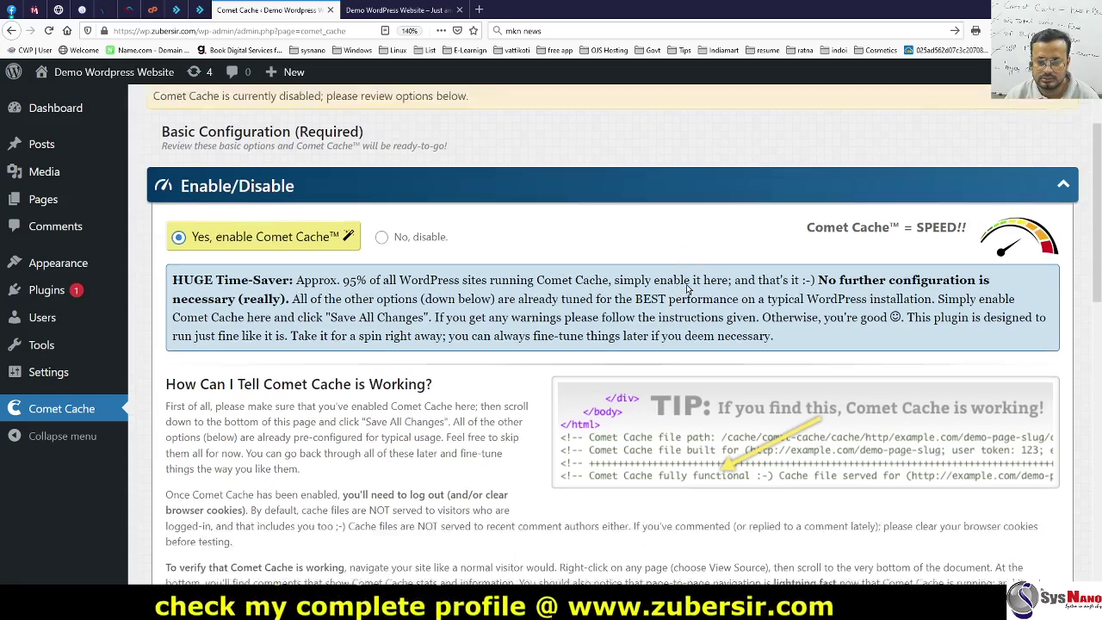
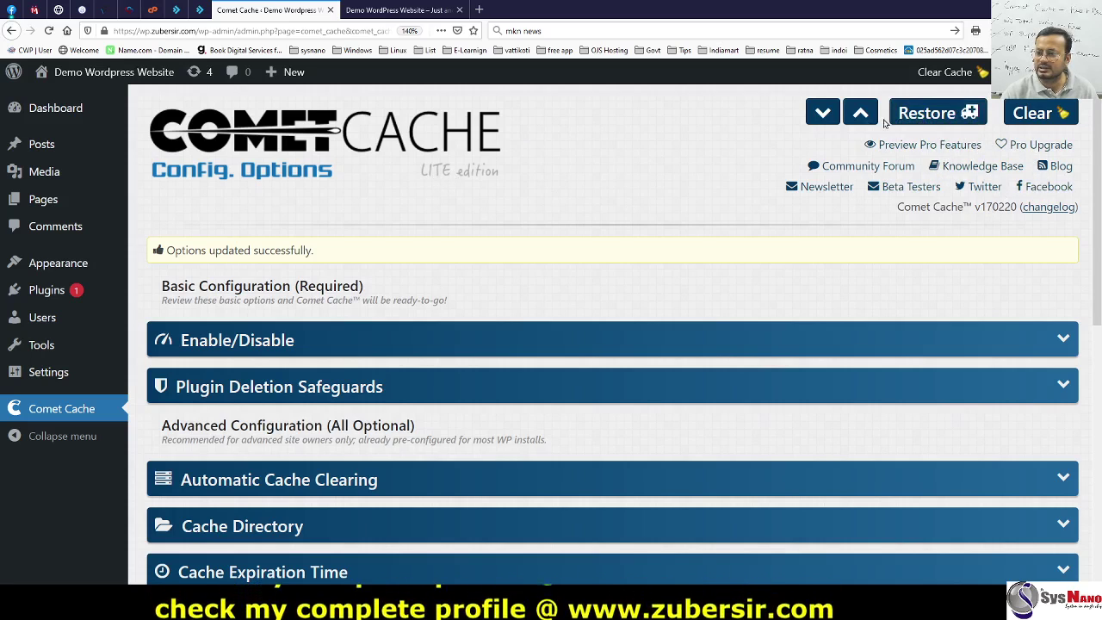
Step: Expand and collapse all Comet Cache option sections, and view the Pro upgrade pricing page before returning to the options
{"action": "left_click", "coordinate": [823, 114]}
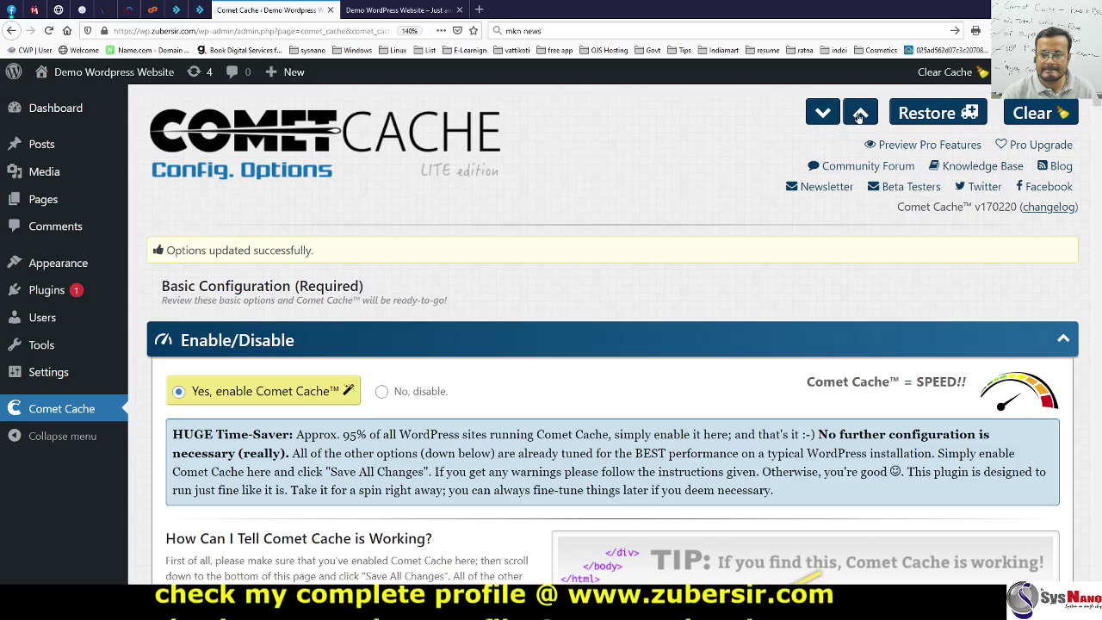
{"action": "left_click", "coordinate": [859, 114]}
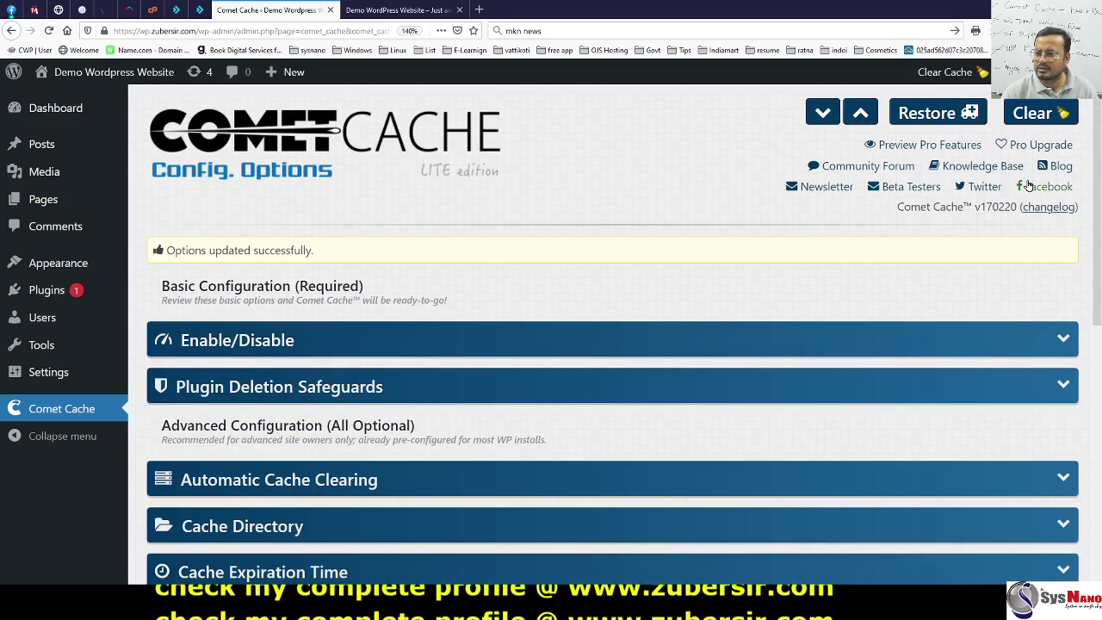
{"action": "left_click", "coordinate": [1042, 145]}
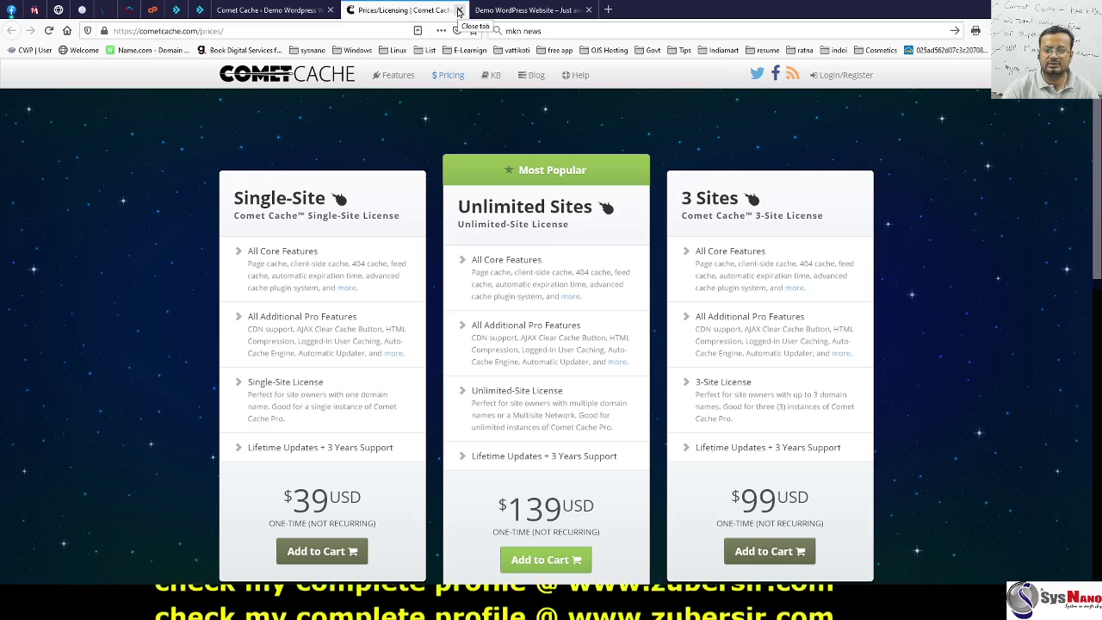
{"action": "left_click", "coordinate": [459, 11]}
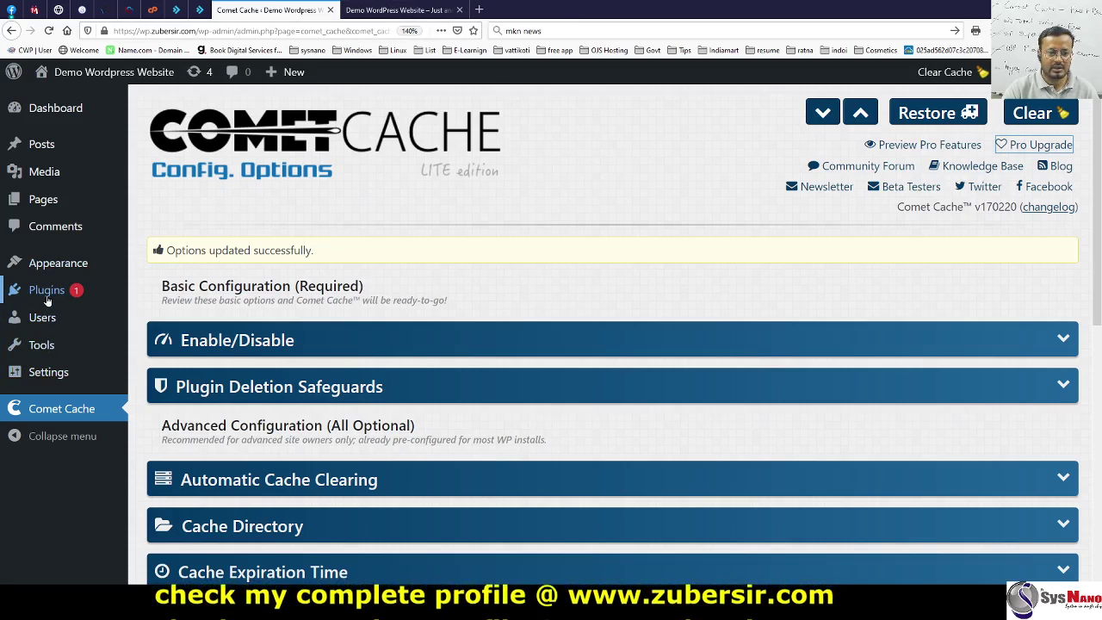
Step: Return to the installed plugins and deactivate Comet Cache
{"action": "mouse_move", "coordinate": [63, 295]}
{"action": "left_click", "coordinate": [168, 296]}
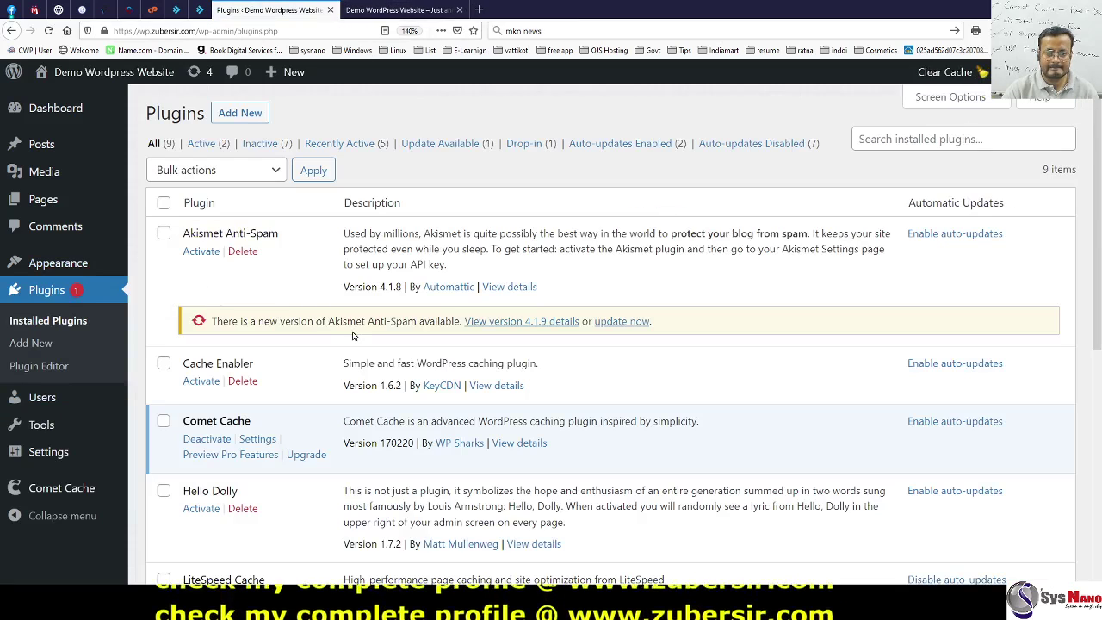
{"action": "scroll", "coordinate": [327, 327], "scroll_direction": "down", "scroll_amount": 3}
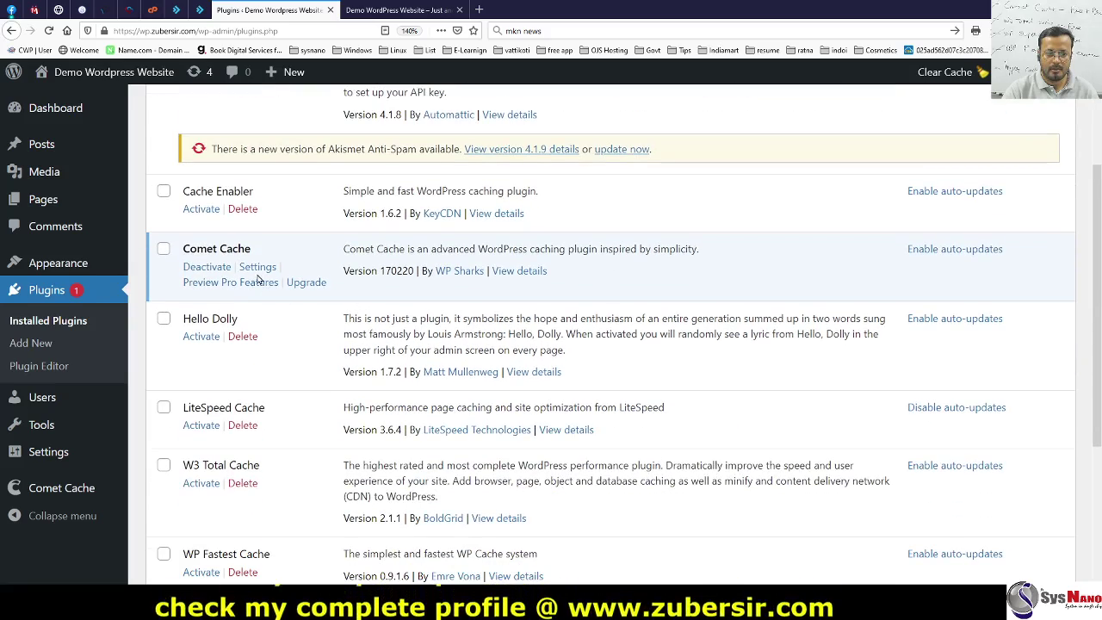
{"action": "left_click", "coordinate": [212, 269]}
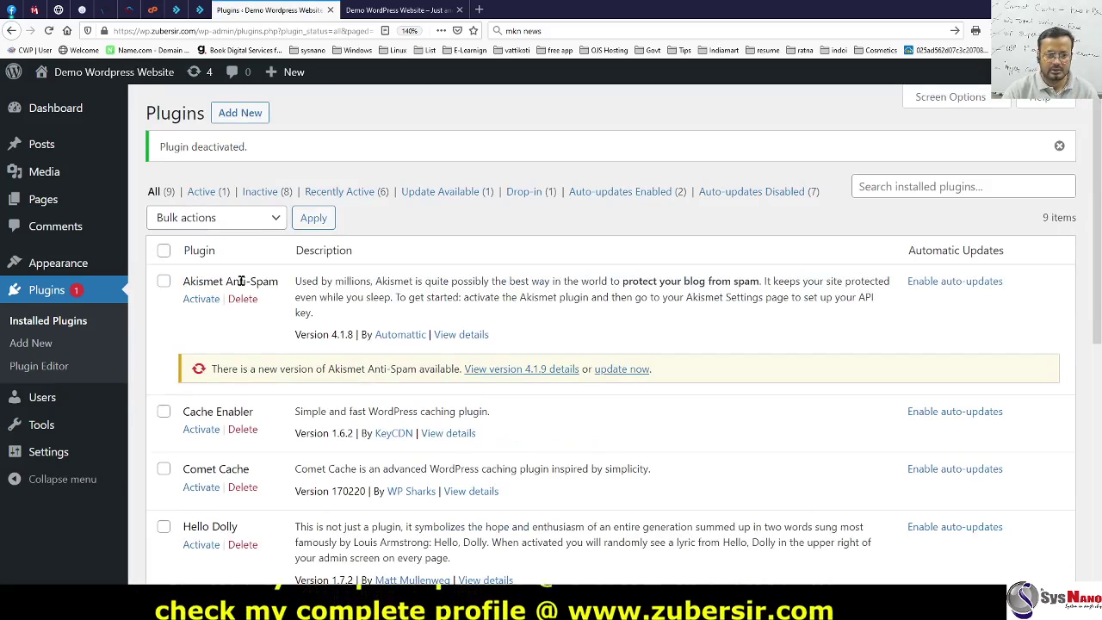
Step: Go back to adding new plugins and search the directory again for "cache"
{"action": "left_click", "coordinate": [37, 343]}
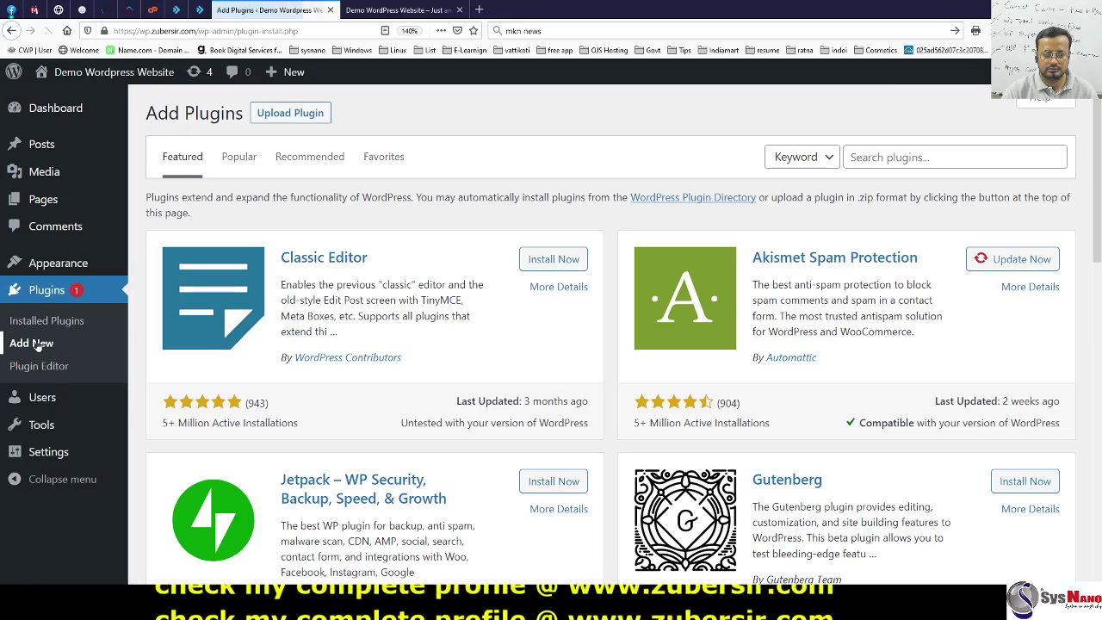
{"action": "left_click", "coordinate": [897, 156]}
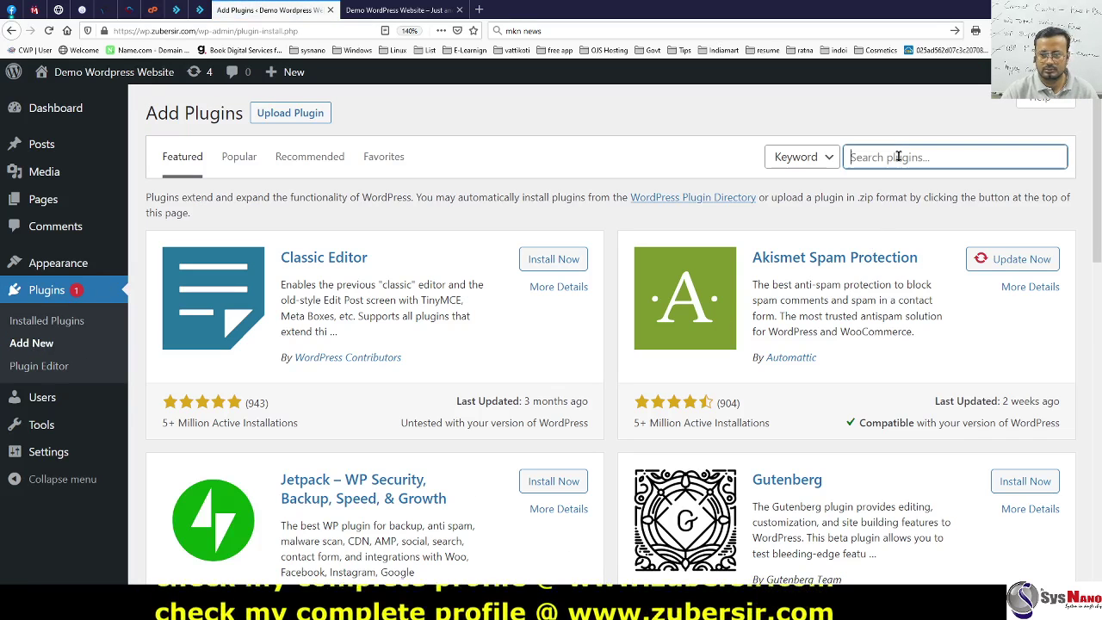
{"action": "type", "text": "ca"}
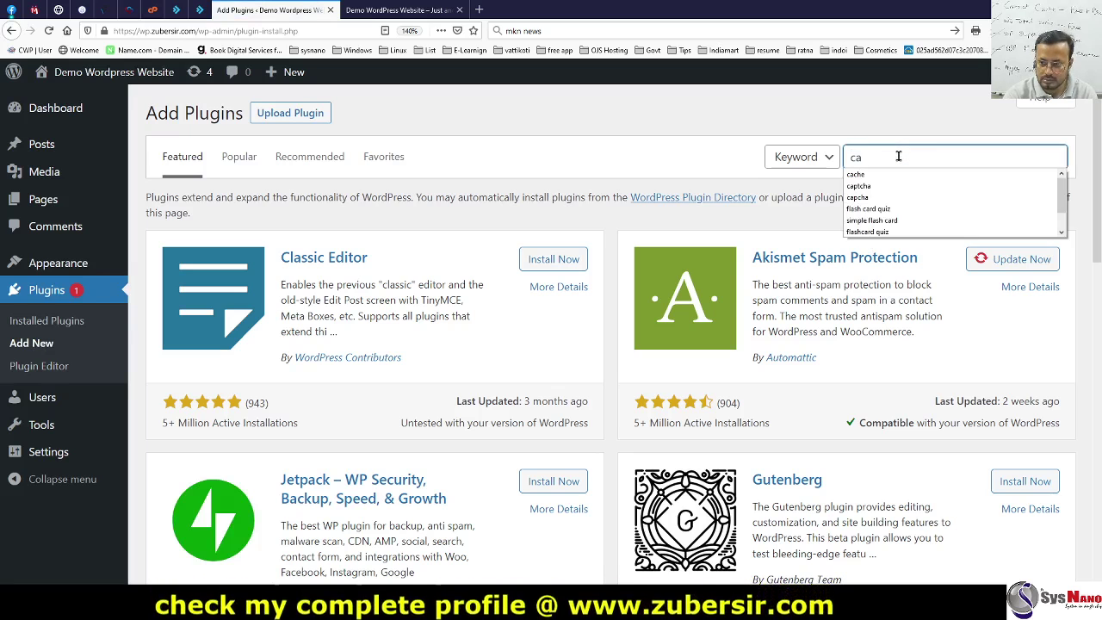
{"action": "type", "text": "che"}
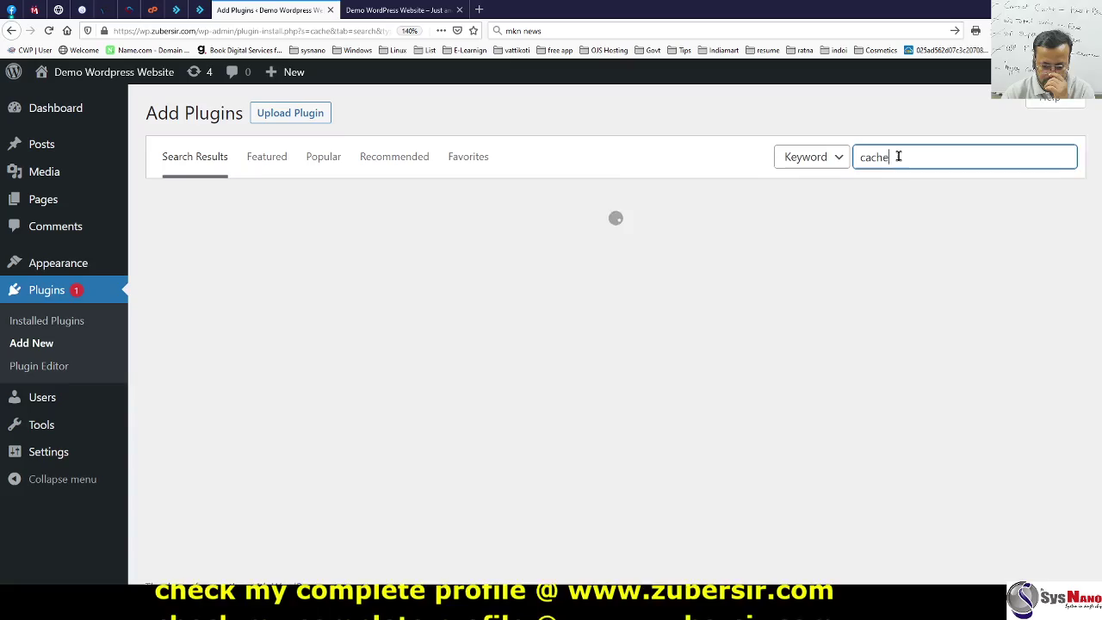
Step: Look through the whole first page of "cache" search results for another caching plugin to try
{"action": "scroll", "coordinate": [769, 318], "scroll_direction": "down", "scroll_amount": 7}
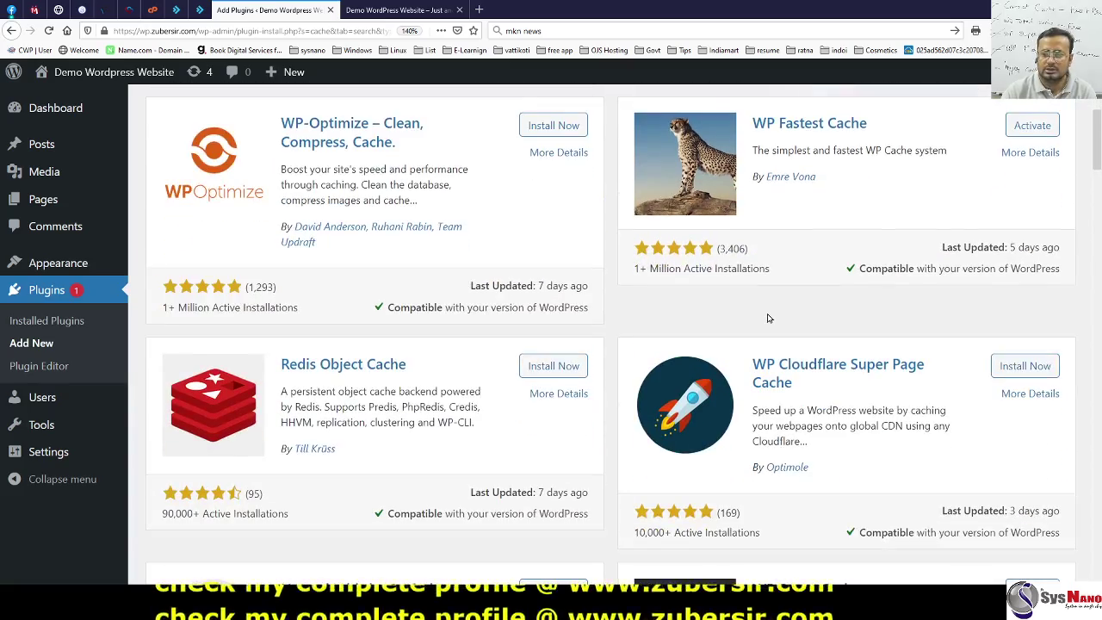
{"action": "scroll", "coordinate": [770, 318], "scroll_direction": "down", "scroll_amount": 2}
{"action": "scroll", "coordinate": [770, 318], "scroll_direction": "up", "scroll_amount": 1}
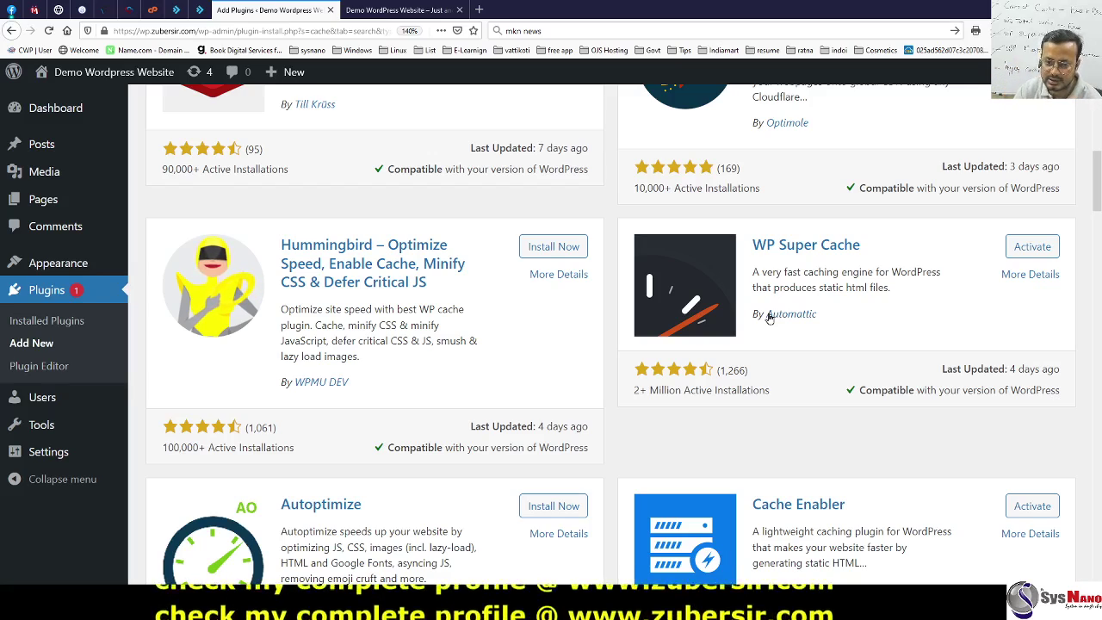
{"action": "scroll", "coordinate": [772, 319], "scroll_direction": "down", "scroll_amount": 5}
{"action": "scroll", "coordinate": [775, 319], "scroll_direction": "down", "scroll_amount": 10}
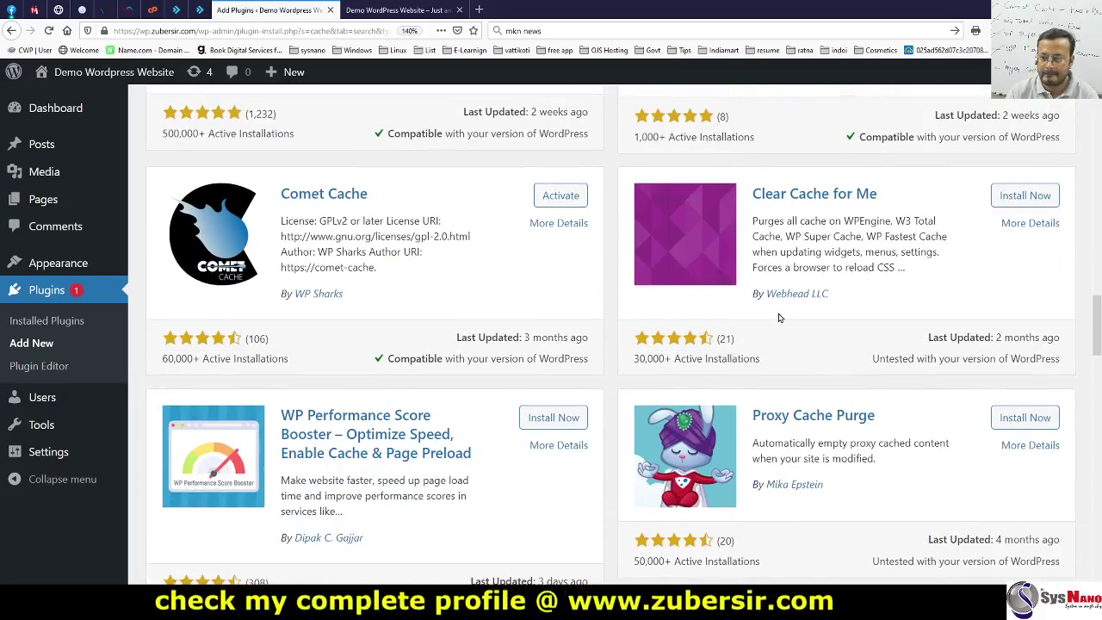
{"action": "scroll", "coordinate": [779, 317], "scroll_direction": "down", "scroll_amount": 7}
{"action": "scroll", "coordinate": [779, 318], "scroll_direction": "down", "scroll_amount": 3}
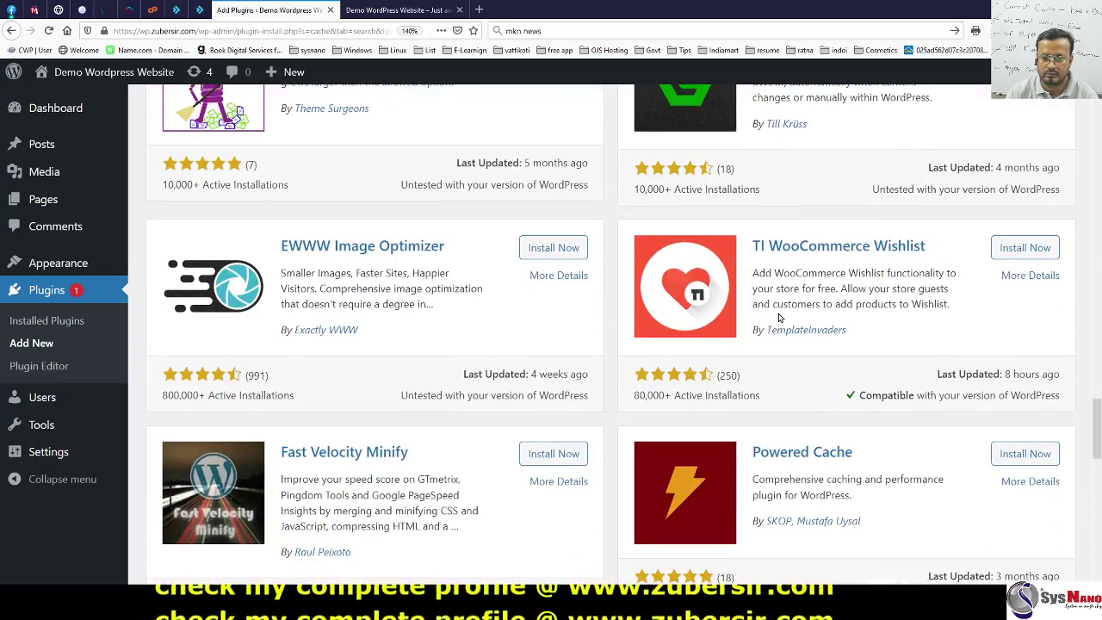
{"action": "scroll", "coordinate": [779, 318], "scroll_direction": "down", "scroll_amount": 2}
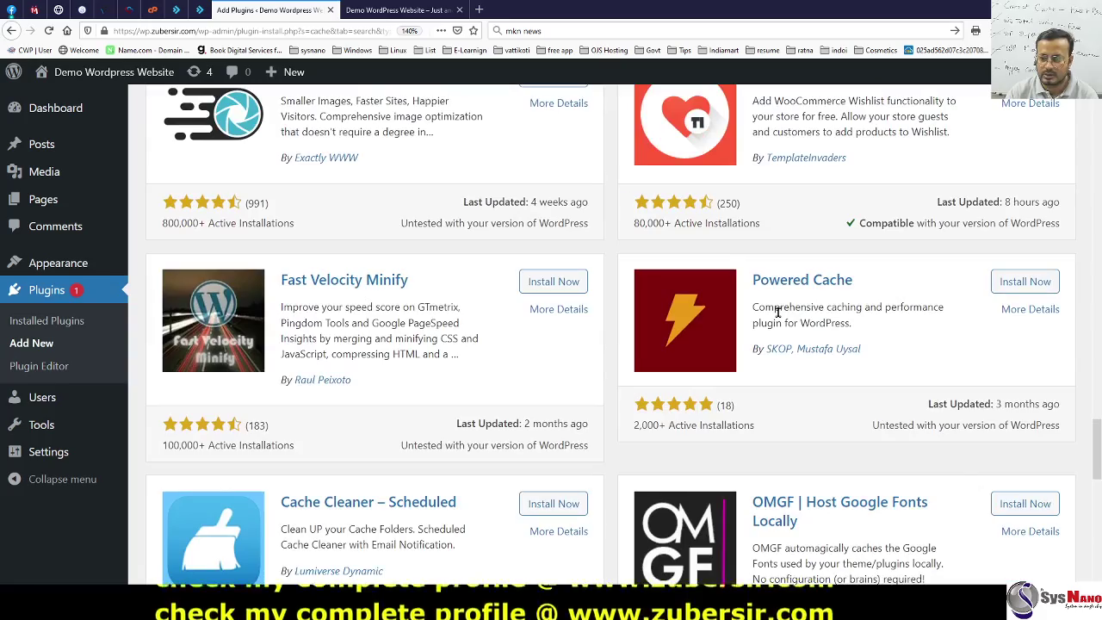
{"action": "scroll", "coordinate": [779, 317], "scroll_direction": "down", "scroll_amount": 7}
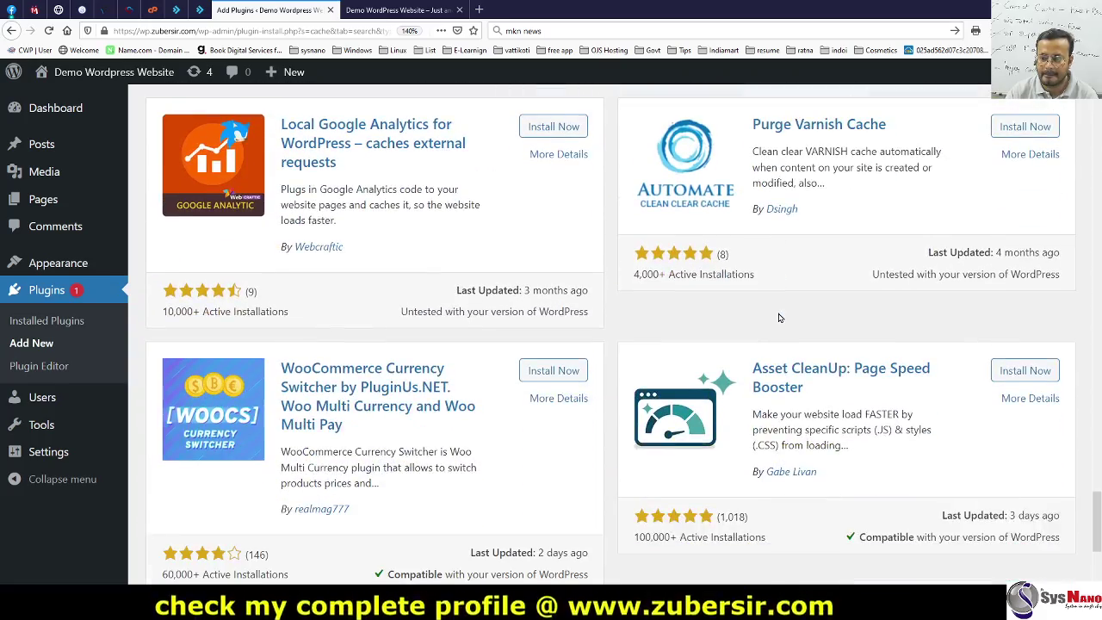
{"action": "scroll", "coordinate": [779, 318], "scroll_direction": "down", "scroll_amount": 4}
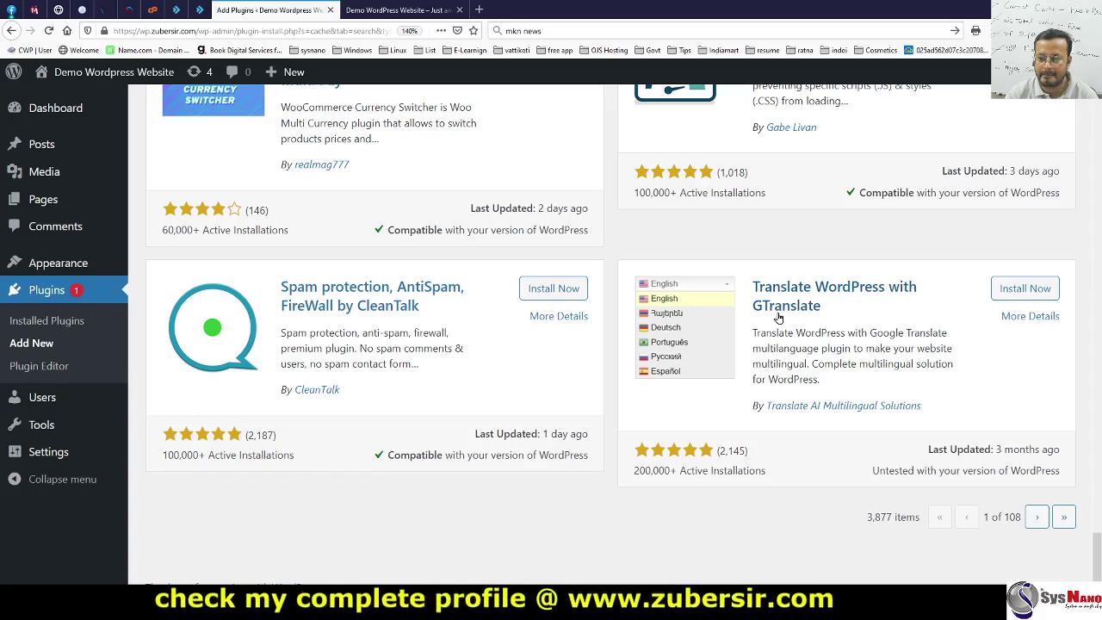
{"action": "scroll", "coordinate": [779, 318], "scroll_direction": "up", "scroll_amount": 20}
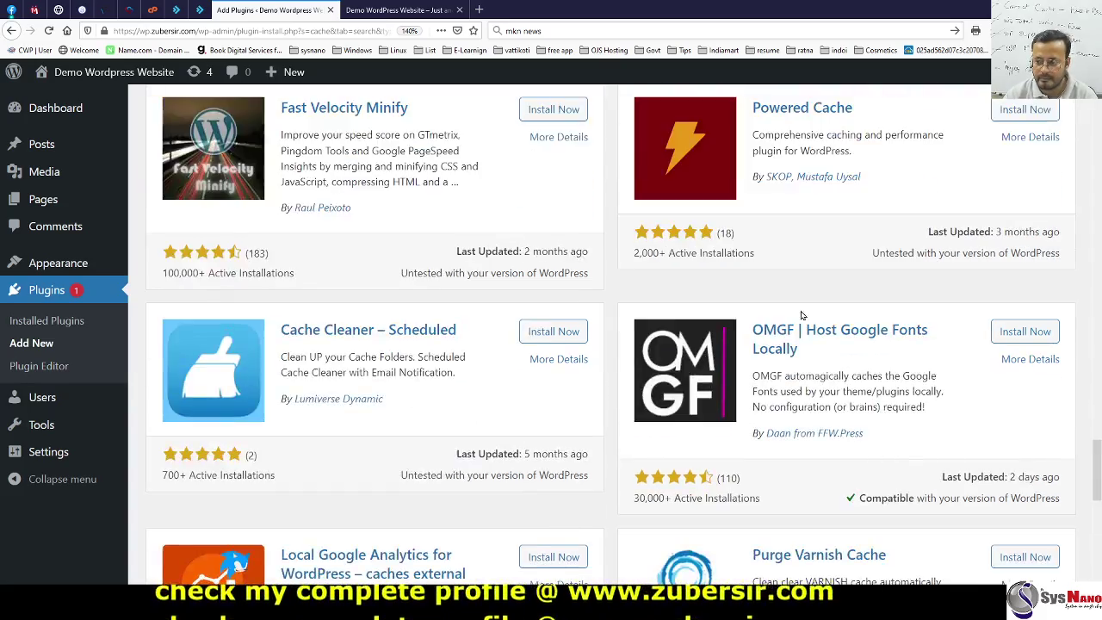
{"action": "scroll", "coordinate": [799, 311], "scroll_direction": "up", "scroll_amount": 5}
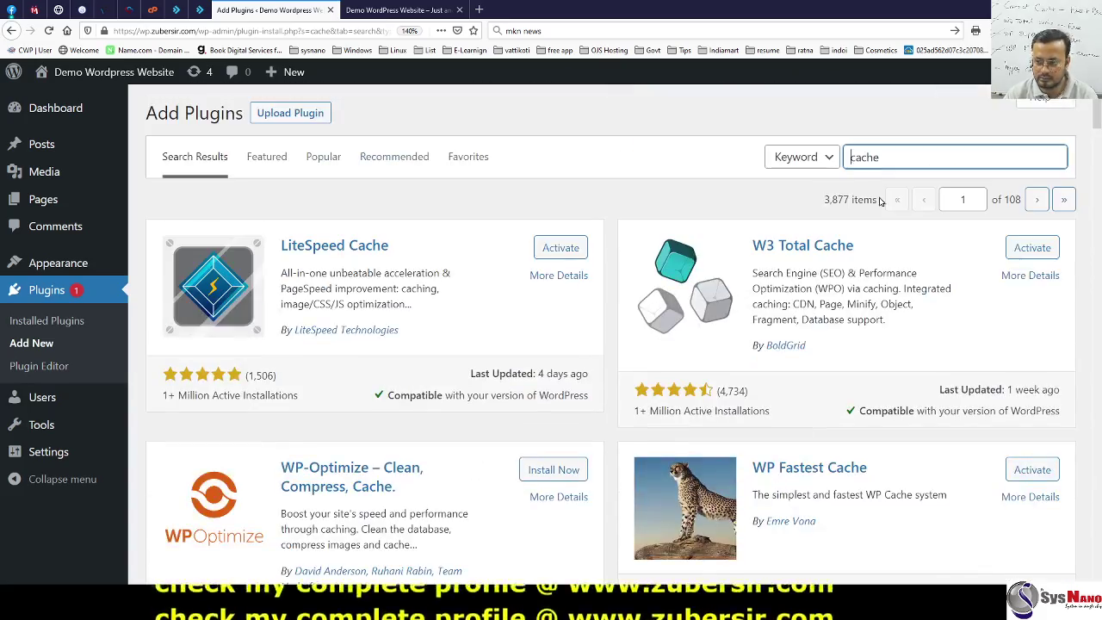
Step: Search the plugin directory for "hyper cache"
{"action": "type", "text": "hye"}
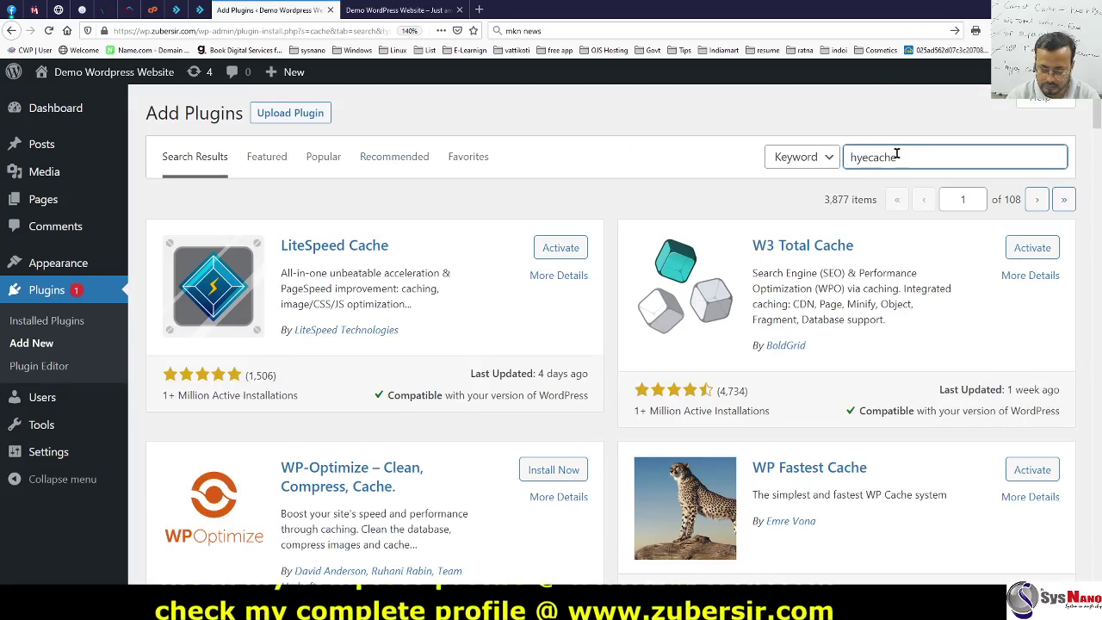
{"action": "key", "text": "BackSpace"}
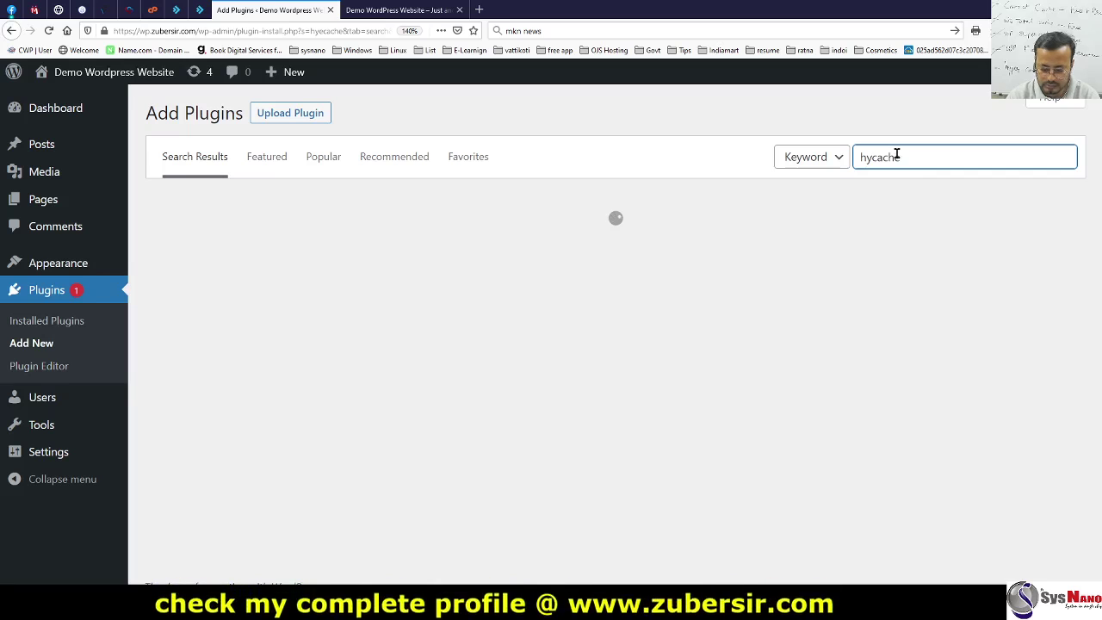
{"action": "type", "text": "per"}
{"action": "double_click", "coordinate": [896, 157]}
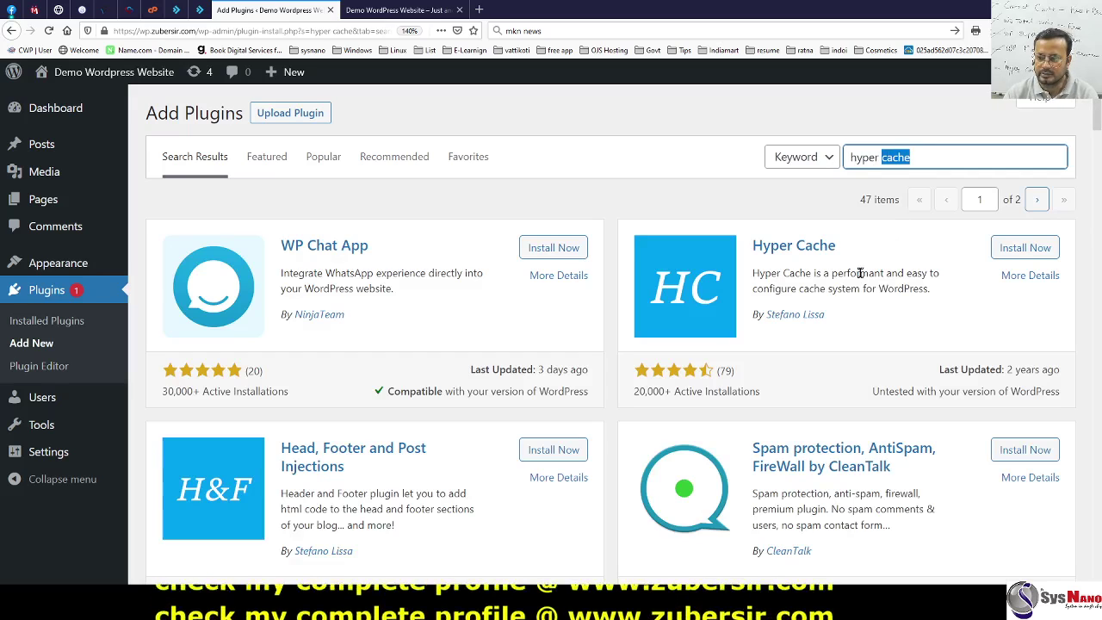
Step: Read the Hyper Cache plugin's details and its screenshots, and close the details
{"action": "left_click", "coordinate": [1026, 275]}
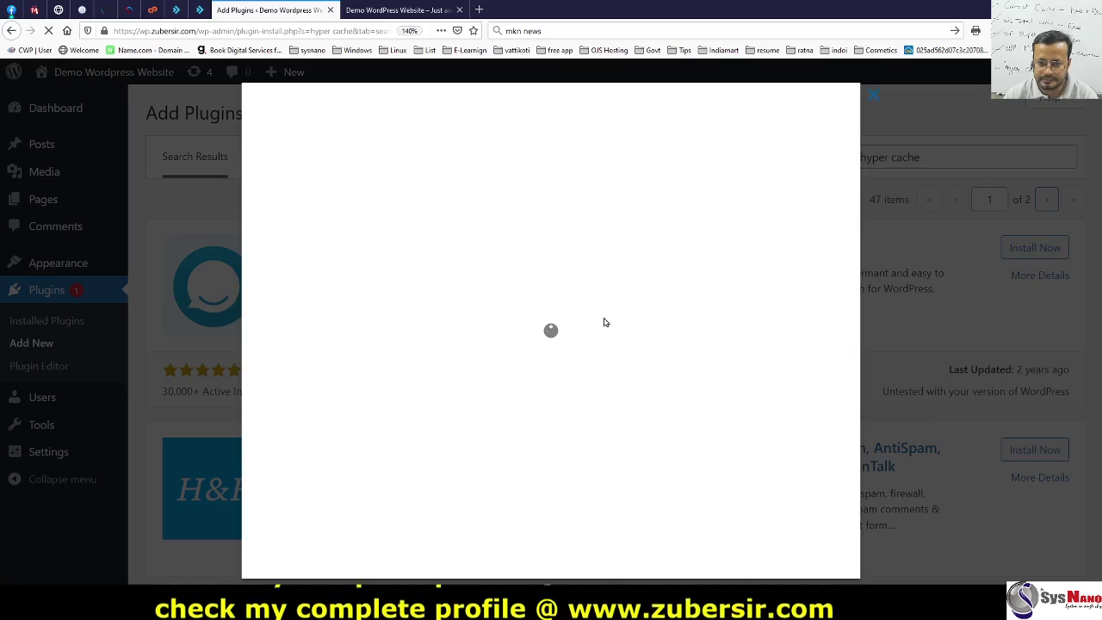
{"action": "scroll", "coordinate": [447, 344], "scroll_direction": "down", "scroll_amount": 6}
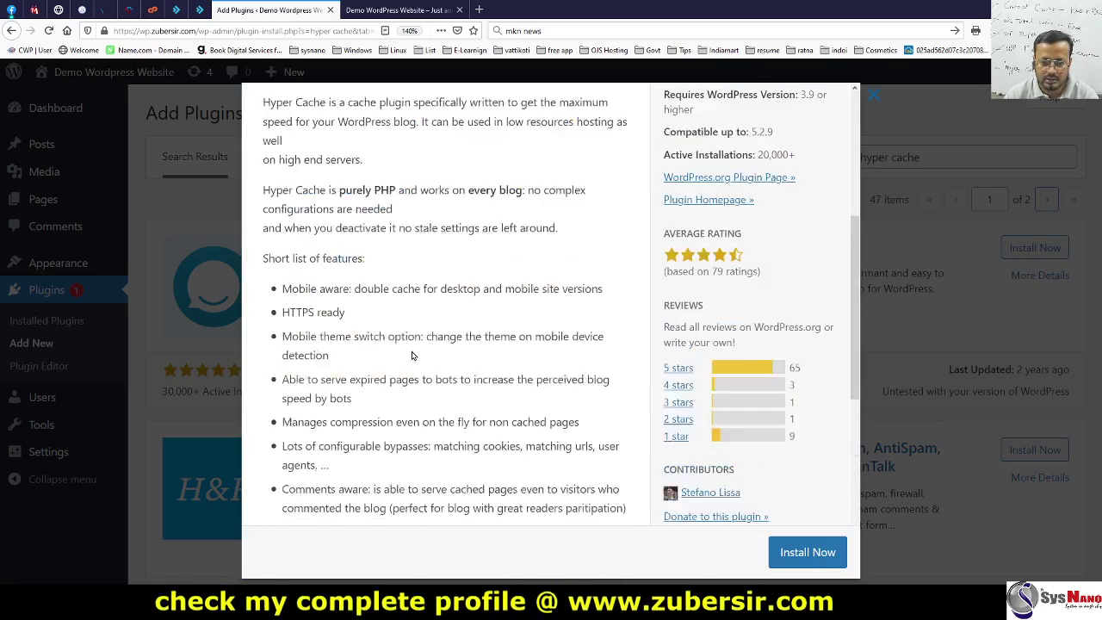
{"action": "scroll", "coordinate": [413, 353], "scroll_direction": "up", "scroll_amount": 5}
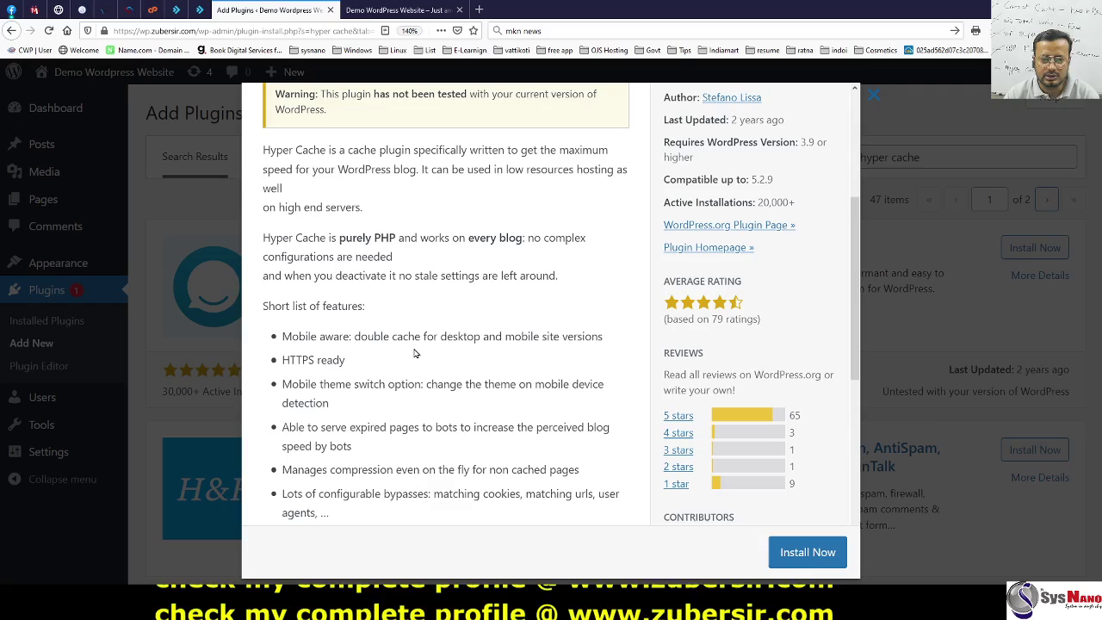
{"action": "scroll", "coordinate": [414, 353], "scroll_direction": "up", "scroll_amount": 5}
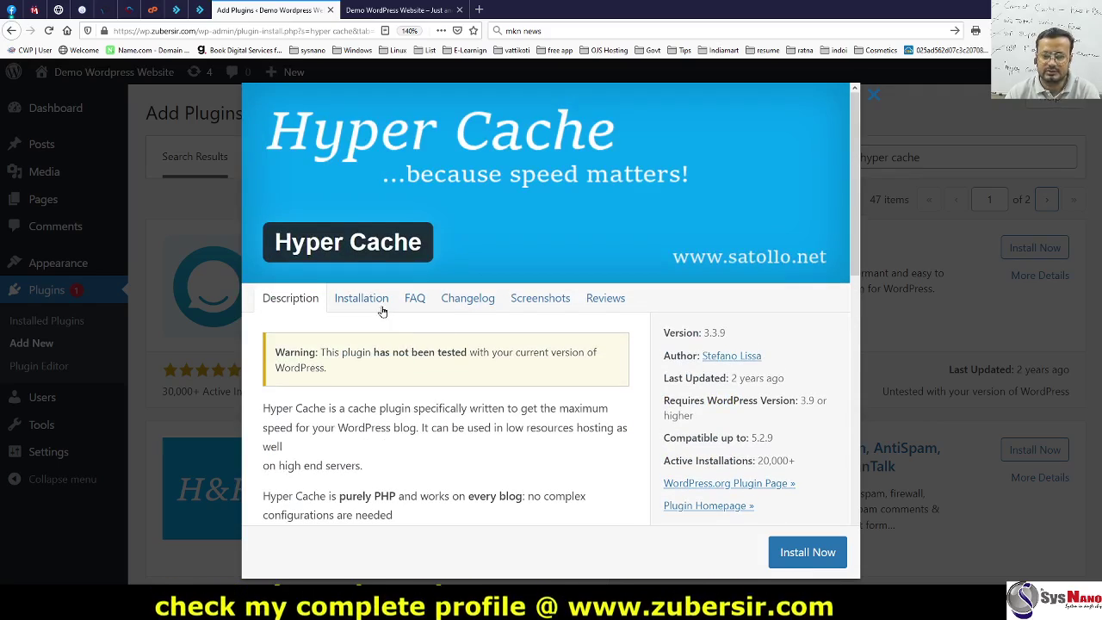
{"action": "left_click", "coordinate": [540, 299]}
{"action": "scroll", "coordinate": [523, 330], "scroll_direction": "down", "scroll_amount": 5}
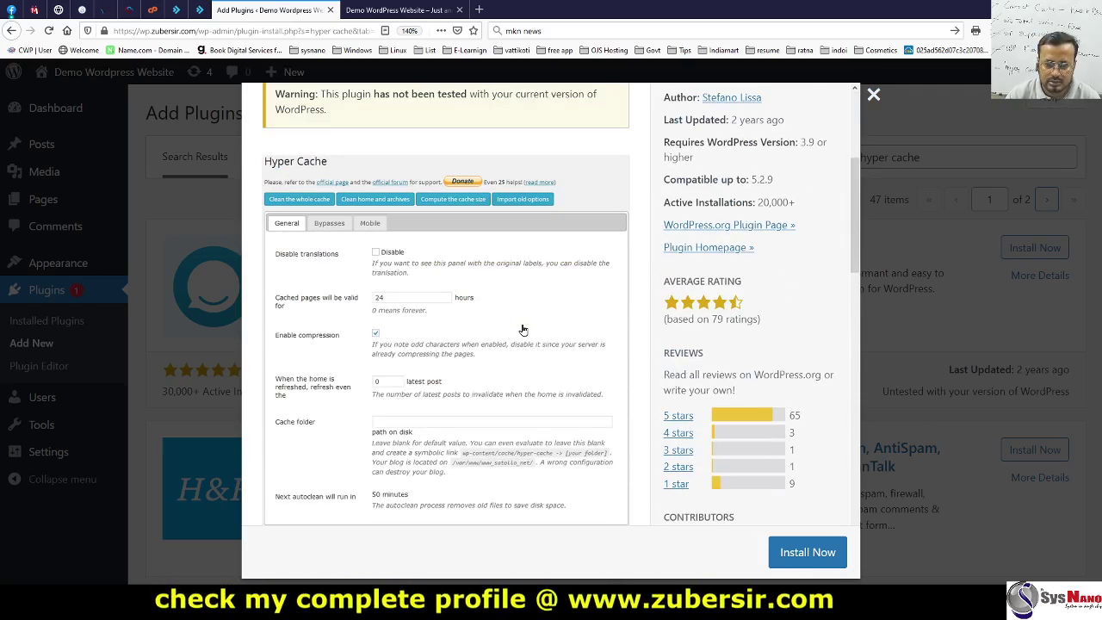
{"action": "scroll", "coordinate": [528, 327], "scroll_direction": "up", "scroll_amount": 5}
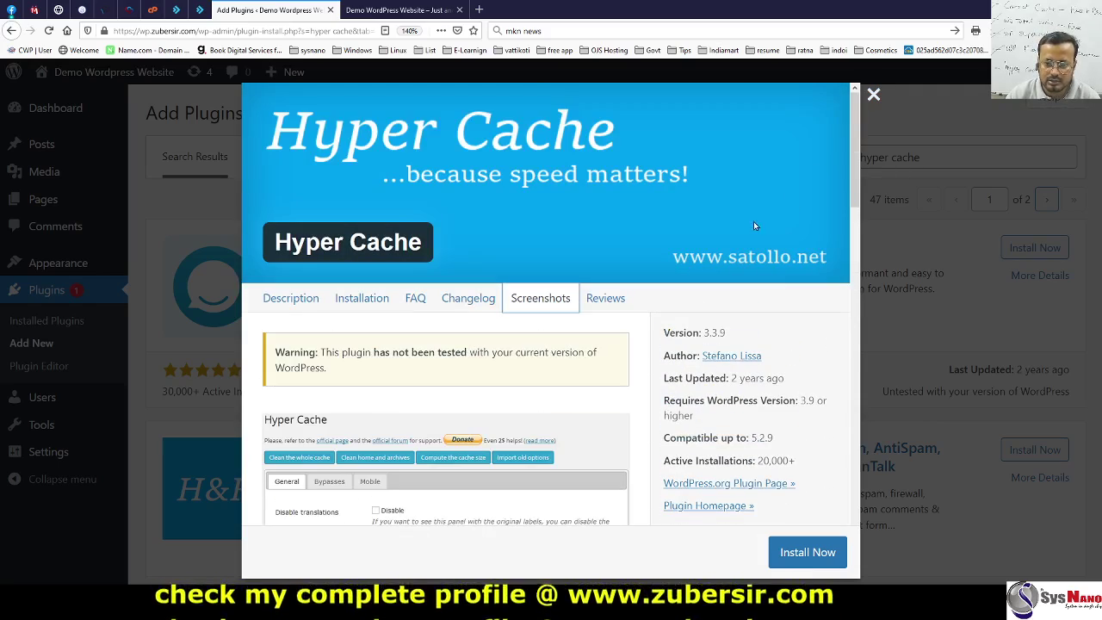
{"action": "left_click", "coordinate": [873, 95]}
Step: Install the Hyper Cache plugin and activate it
{"action": "left_click", "coordinate": [1008, 248]}
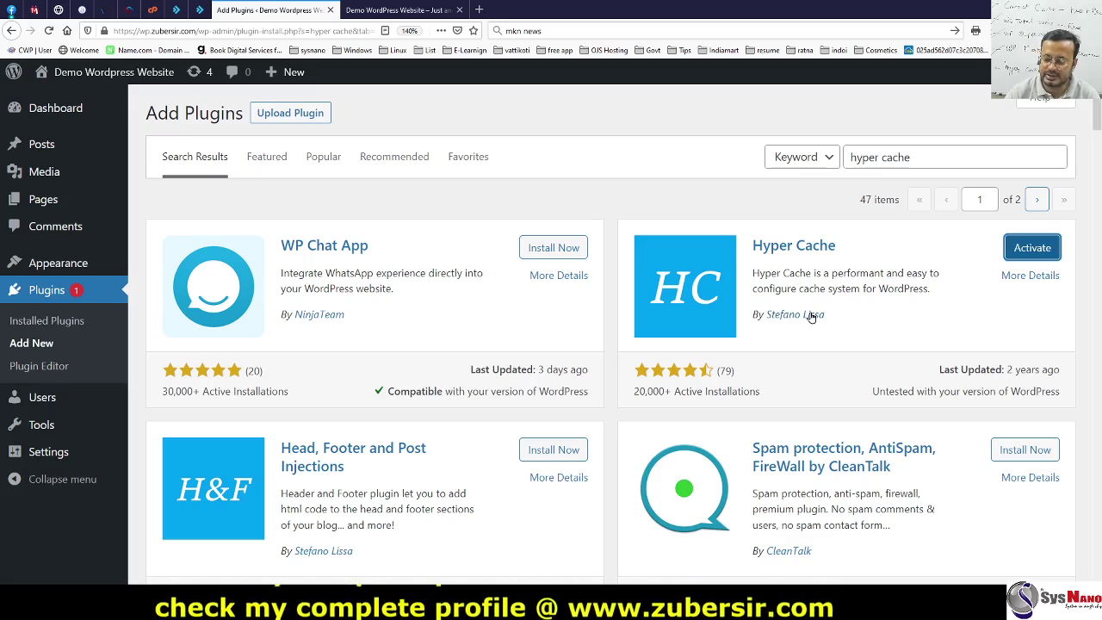
{"action": "left_click", "coordinate": [1022, 248]}
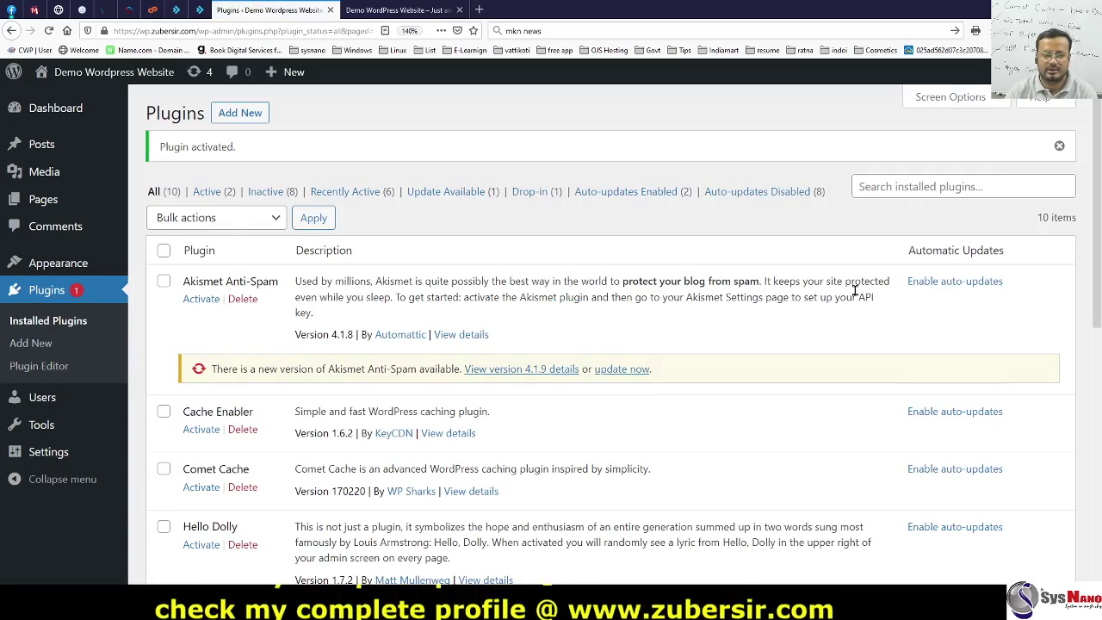
Step: Open the Hyper Cache settings and enable compression in the general options
{"action": "scroll", "coordinate": [420, 368], "scroll_direction": "down", "scroll_amount": 3}
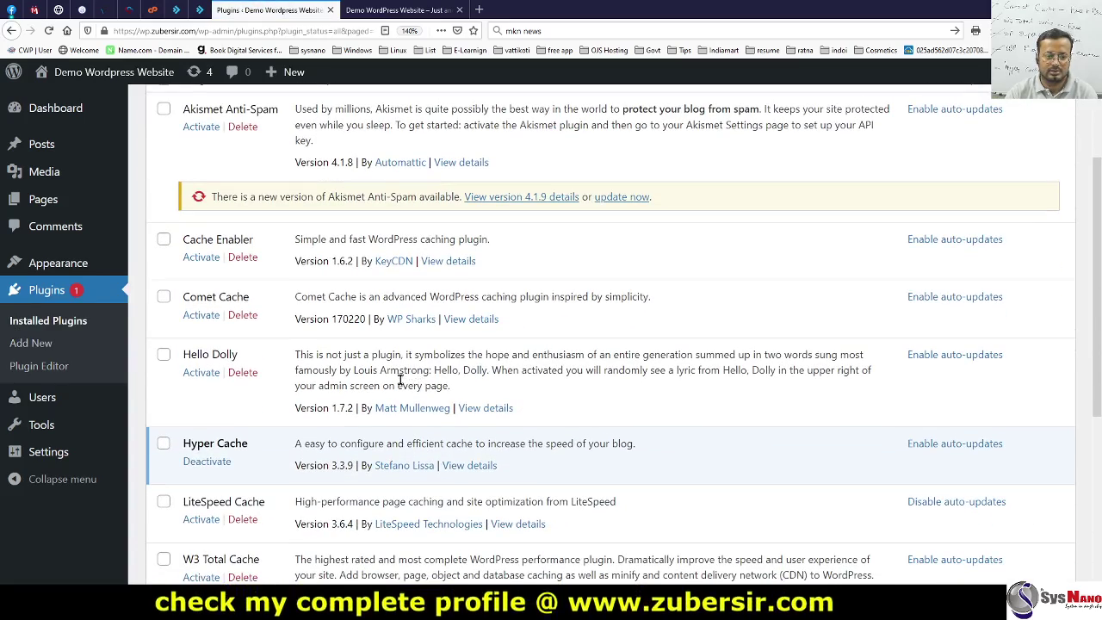
{"action": "mouse_move", "coordinate": [45, 454]}
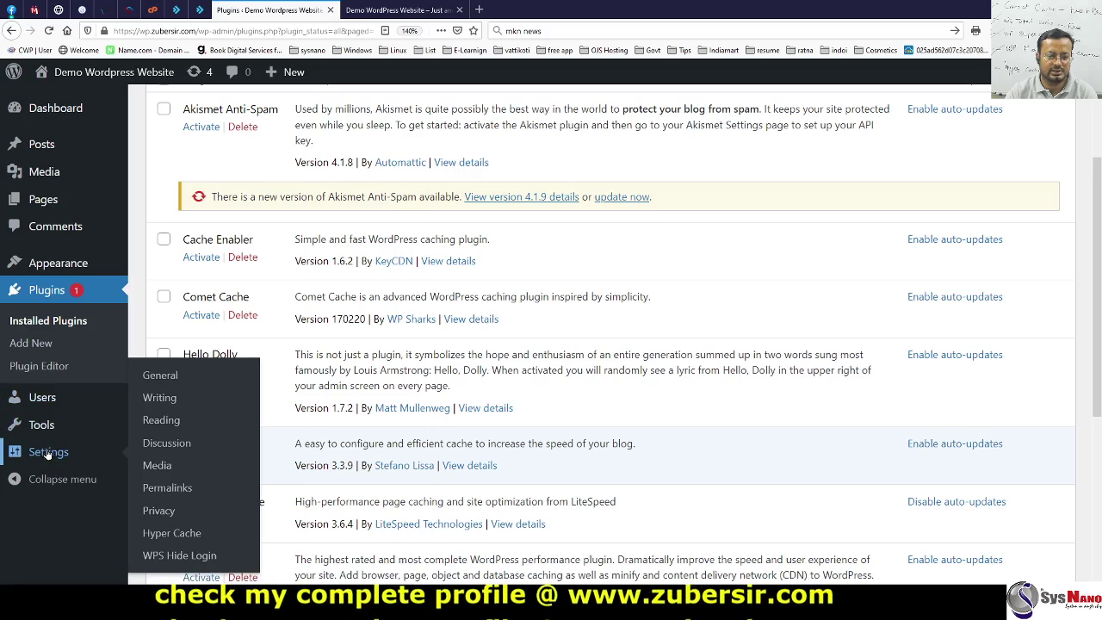
{"action": "left_click", "coordinate": [191, 535]}
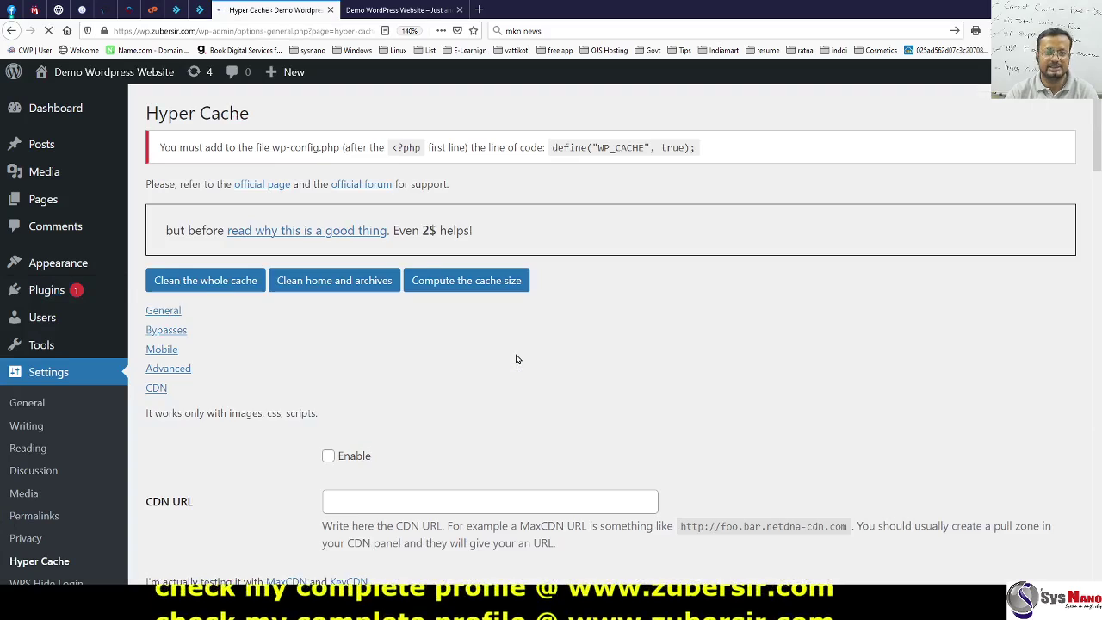
{"action": "scroll", "coordinate": [521, 360], "scroll_direction": "down", "scroll_amount": 5}
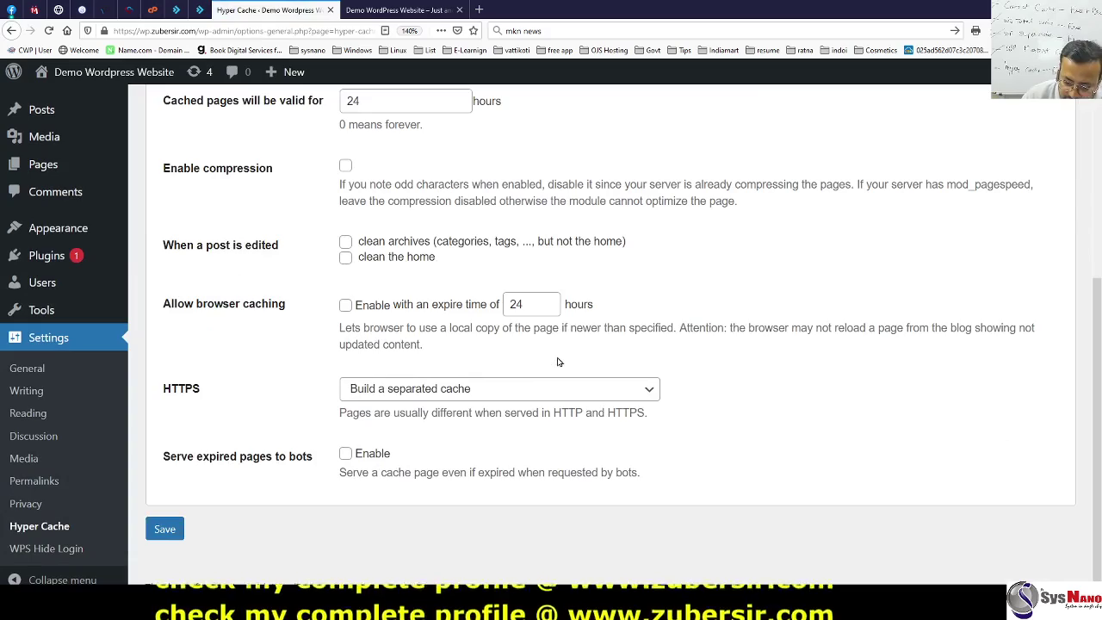
{"action": "scroll", "coordinate": [558, 362], "scroll_direction": "up", "scroll_amount": 3}
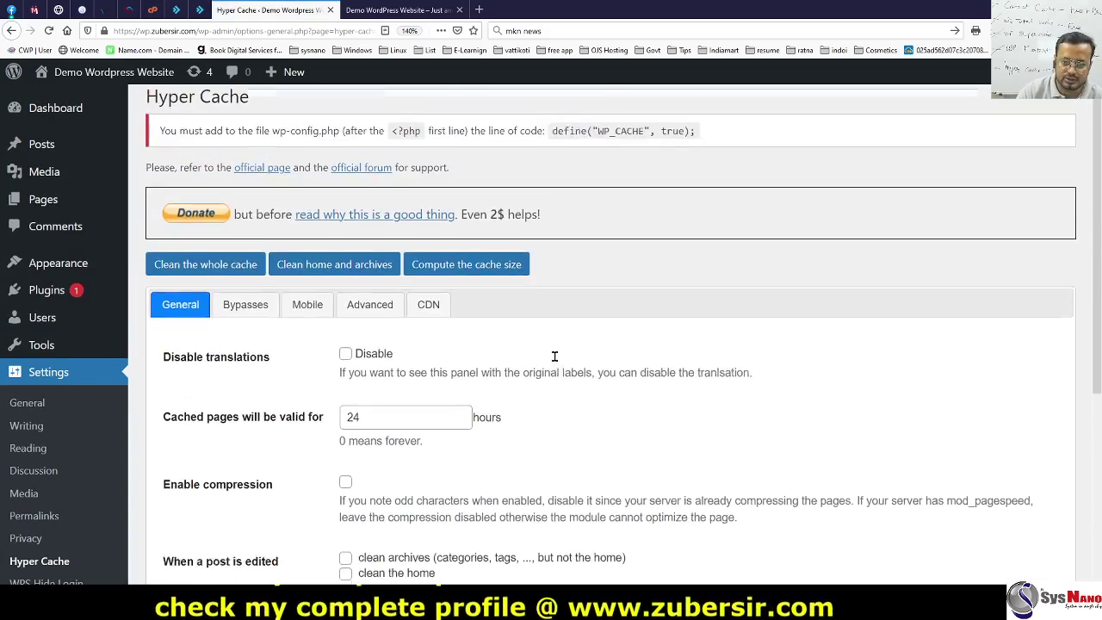
{"action": "scroll", "coordinate": [555, 358], "scroll_direction": "down", "scroll_amount": 3}
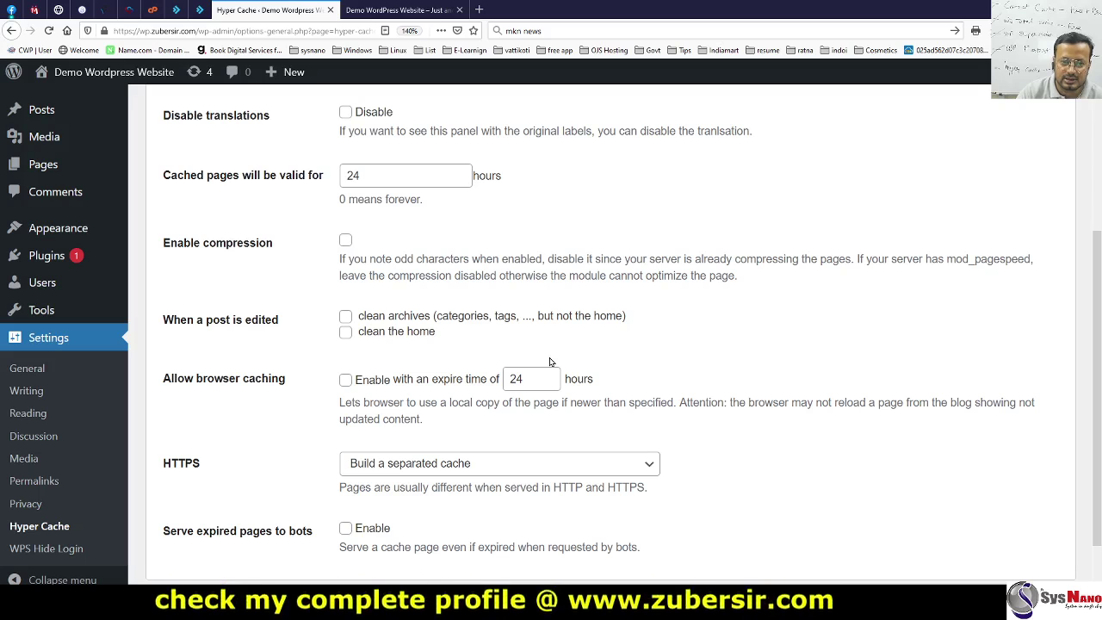
{"action": "left_click", "coordinate": [345, 239]}
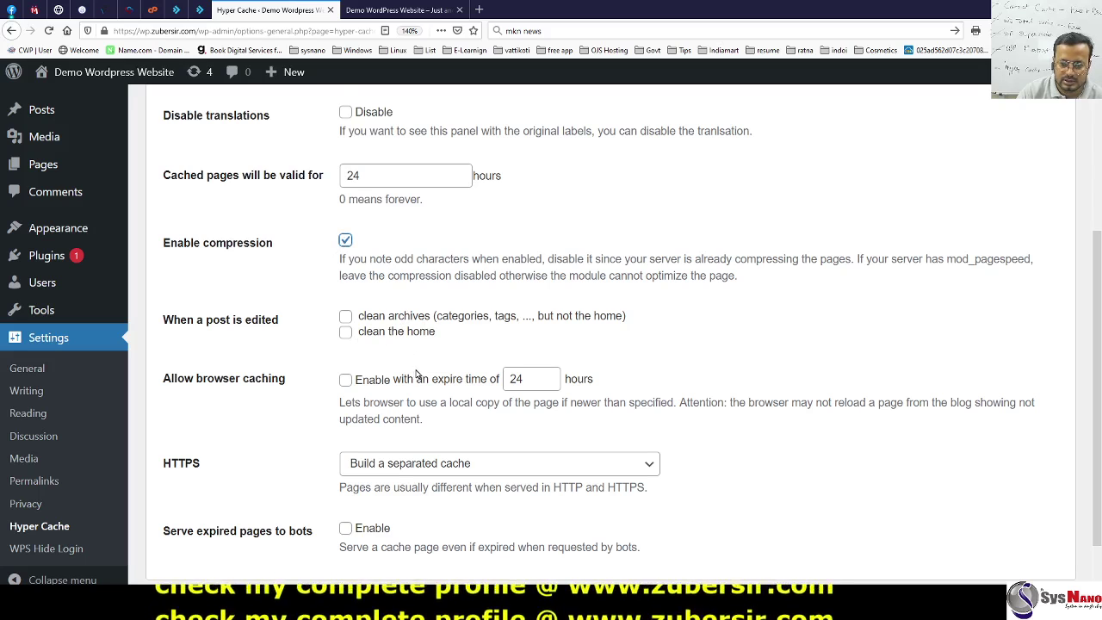
{"action": "scroll", "coordinate": [421, 373], "scroll_direction": "down", "scroll_amount": 1}
{"action": "scroll", "coordinate": [419, 369], "scroll_direction": "up", "scroll_amount": 5}
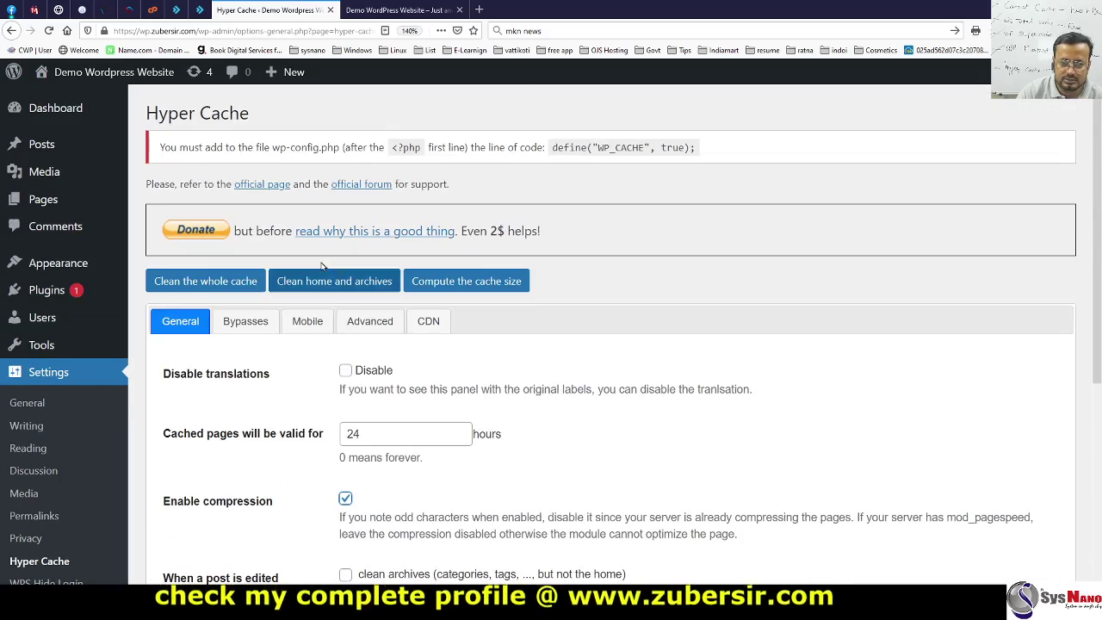
Step: View the Bypasses, Mobile, Advanced and CDN settings of Hyper Cache
{"action": "left_click", "coordinate": [253, 318]}
{"action": "left_click", "coordinate": [311, 325]}
{"action": "left_click", "coordinate": [373, 322]}
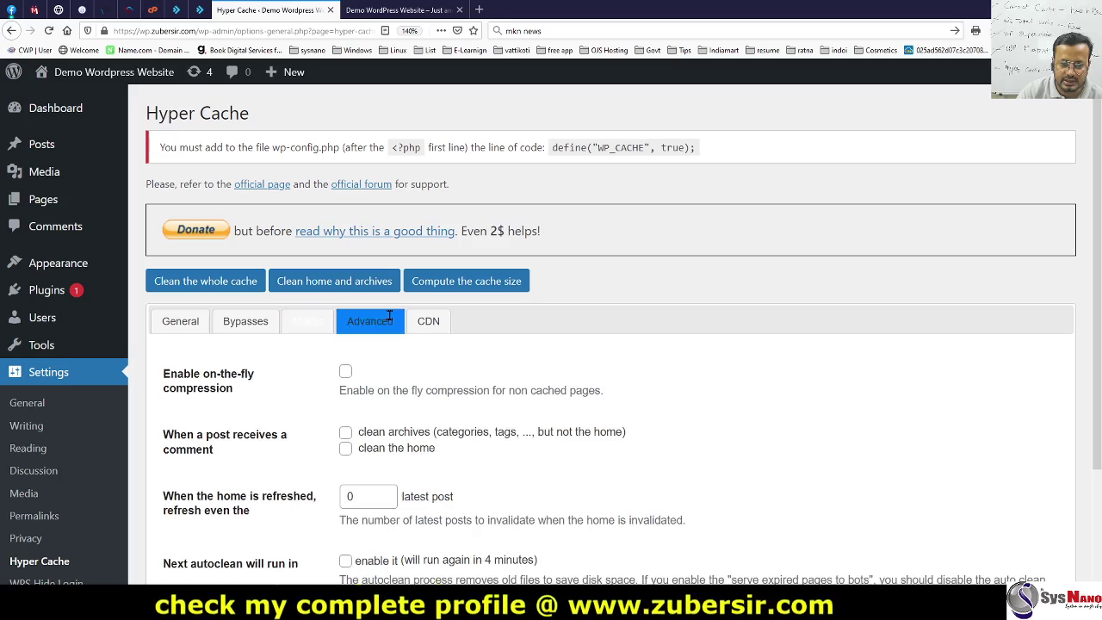
{"action": "left_click", "coordinate": [430, 322]}
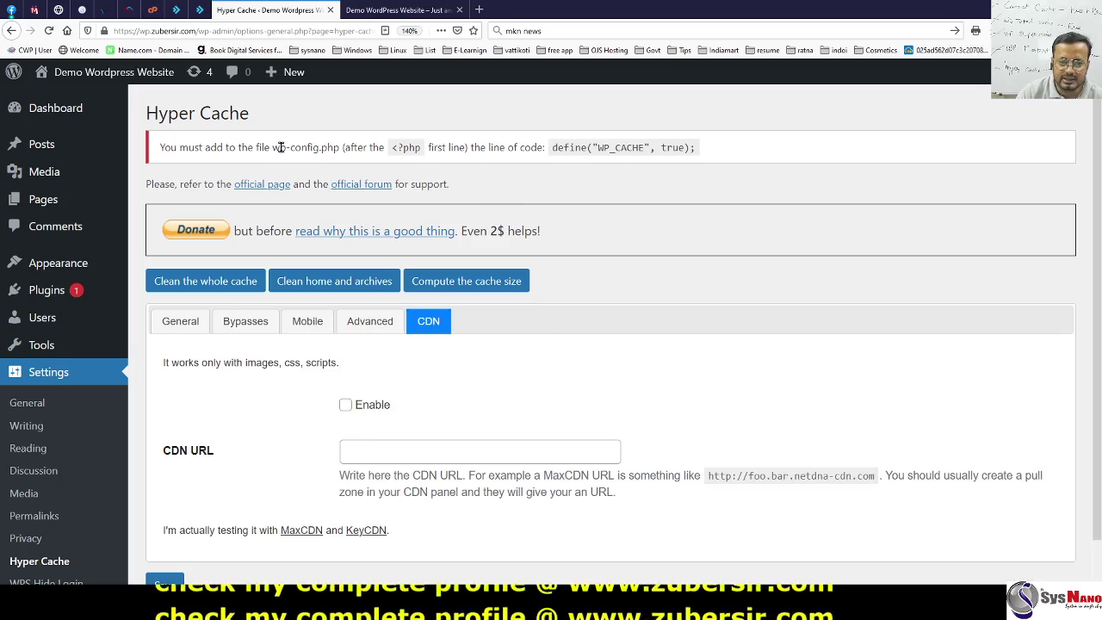
Step: Select the code define("WP_CACHE", true); in the notice about wp-config.php
{"action": "triple_click", "coordinate": [600, 147]}
{"action": "double_click", "coordinate": [600, 147]}
{"action": "left_click_drag", "start_coordinate": [552, 148], "coordinate": [694, 146]}
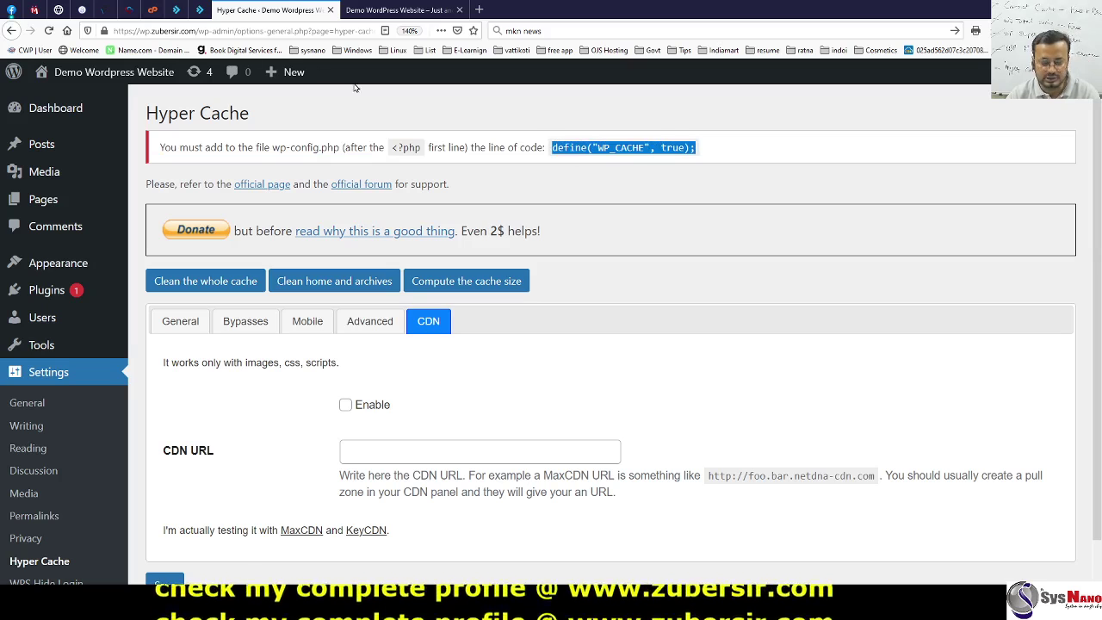
Step: Switch to the DirectAdmin hosting panel and open wp-config.php from the public_html folder for editing
{"action": "left_click", "coordinate": [200, 10]}
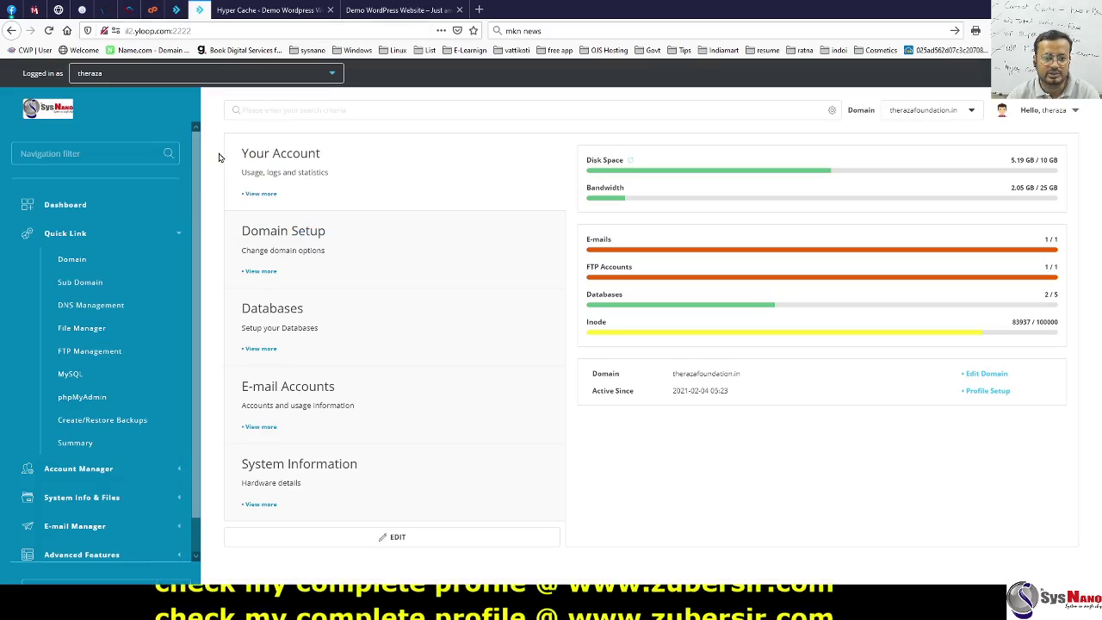
{"action": "left_click", "coordinate": [79, 328]}
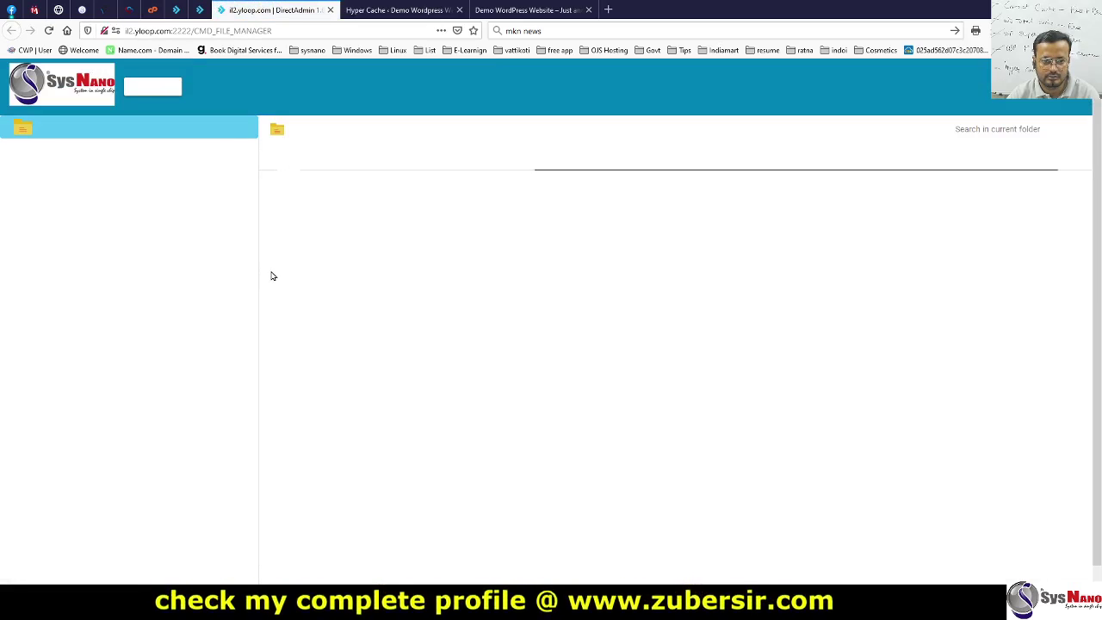
{"action": "left_click", "coordinate": [327, 321]}
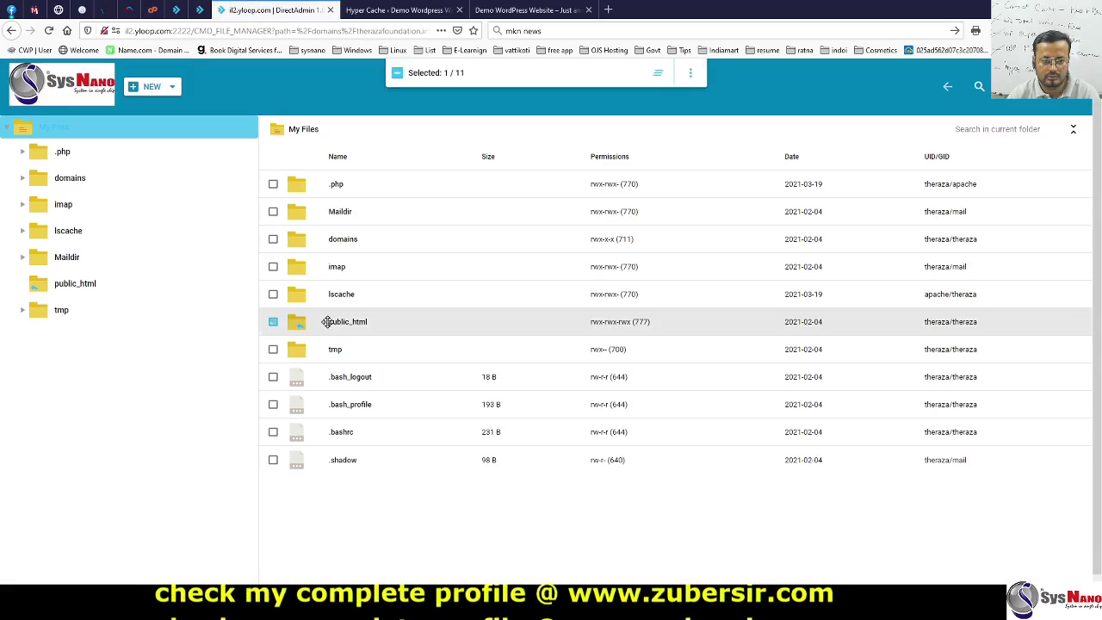
{"action": "double_click", "coordinate": [327, 322]}
{"action": "scroll", "coordinate": [336, 356], "scroll_direction": "down", "scroll_amount": 3}
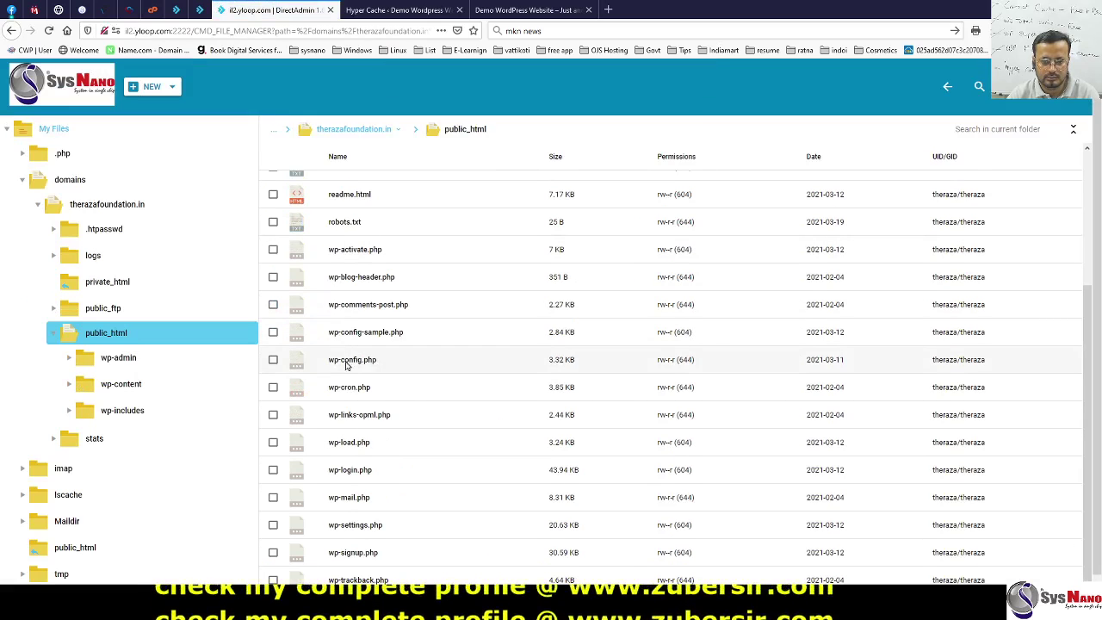
{"action": "right_click", "coordinate": [350, 362]}
{"action": "left_click", "coordinate": [383, 383]}
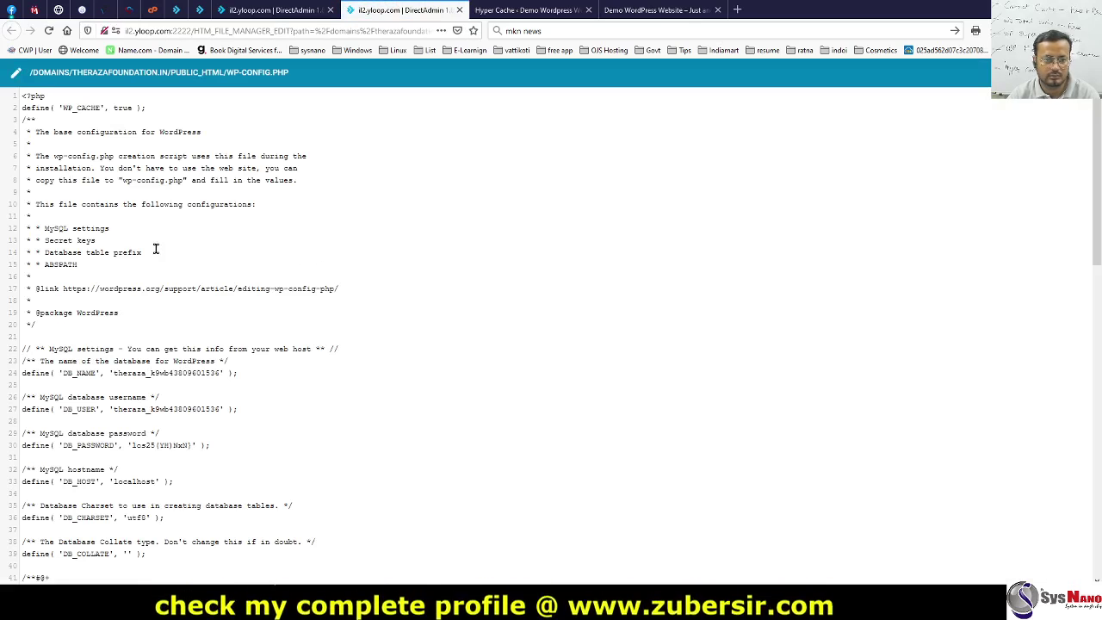
Step: Check the WP_CACHE line in wp-config.php, close the file and return to the Hyper Cache settings
{"action": "triple_click", "coordinate": [76, 107]}
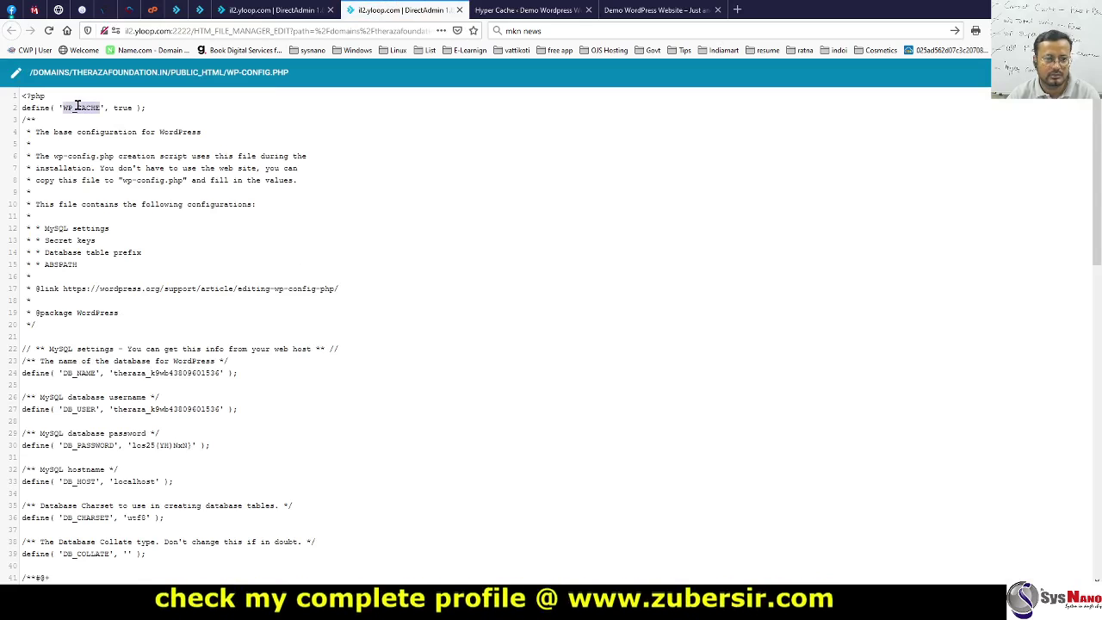
{"action": "left_click", "coordinate": [139, 106]}
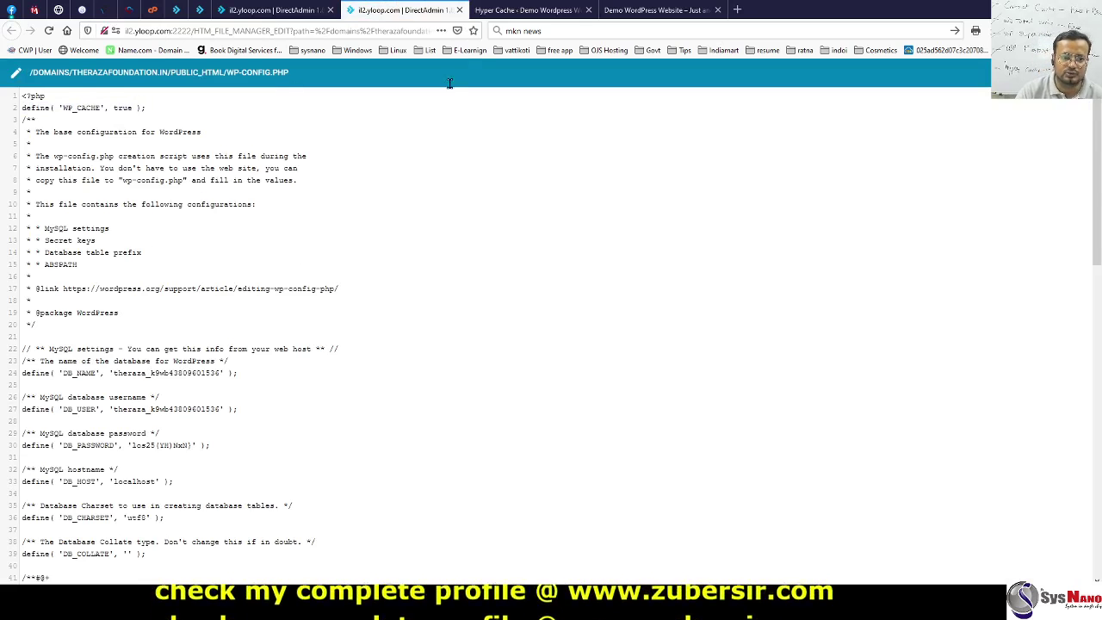
{"action": "left_click", "coordinate": [459, 10]}
{"action": "left_click", "coordinate": [358, 9]}
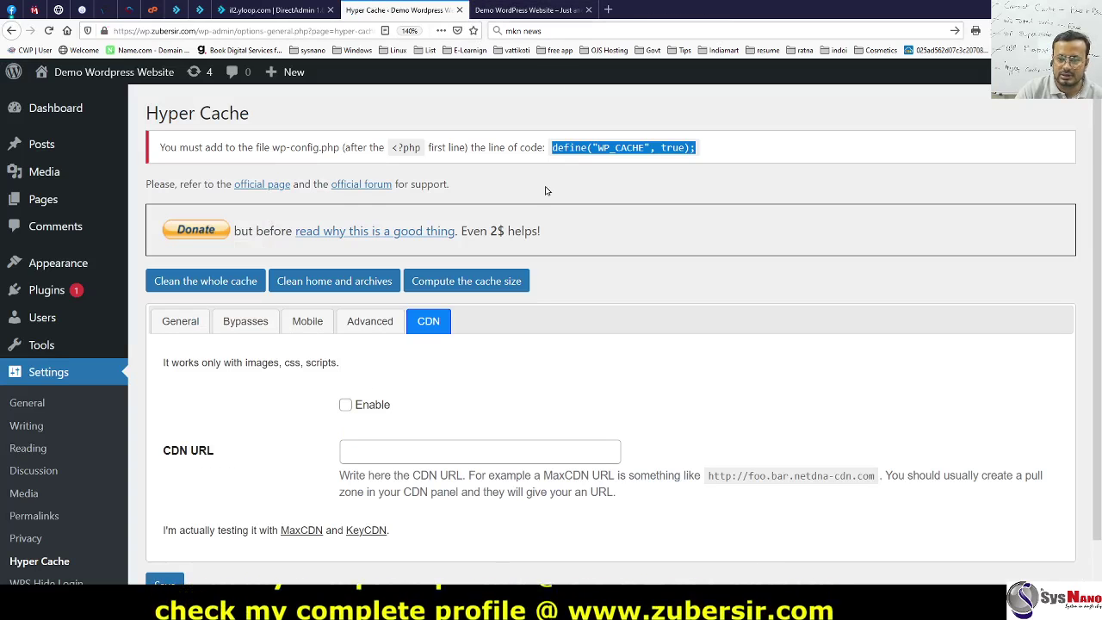
Step: Review the General settings of Hyper Cache once more
{"action": "scroll", "coordinate": [593, 245], "scroll_direction": "down", "scroll_amount": 1}
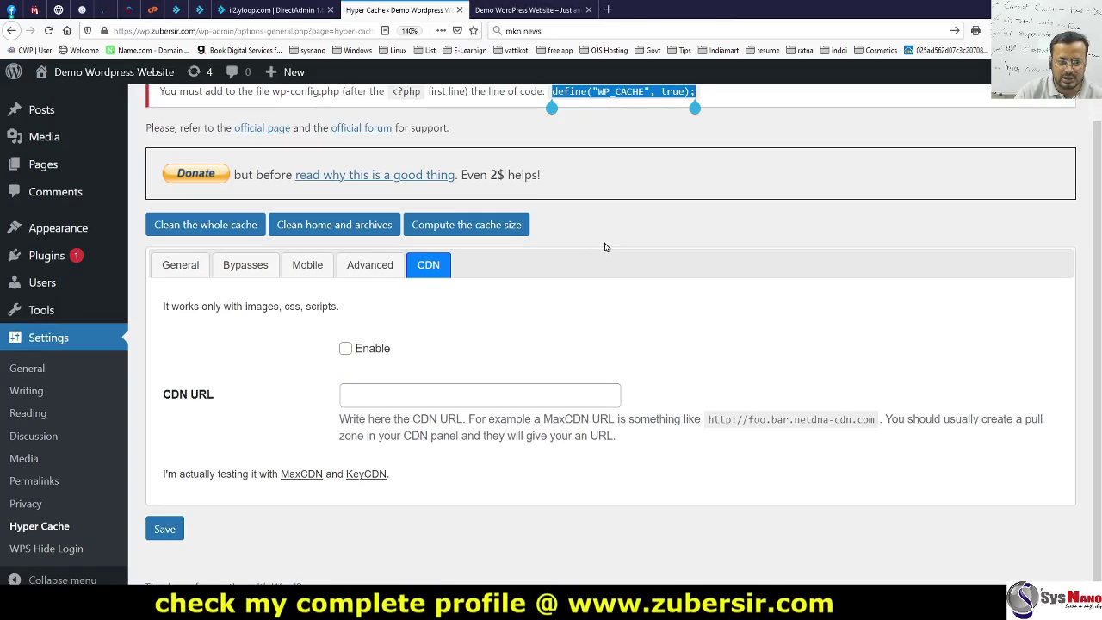
{"action": "left_click", "coordinate": [183, 265]}
{"action": "scroll", "coordinate": [530, 325], "scroll_direction": "down", "scroll_amount": 1}
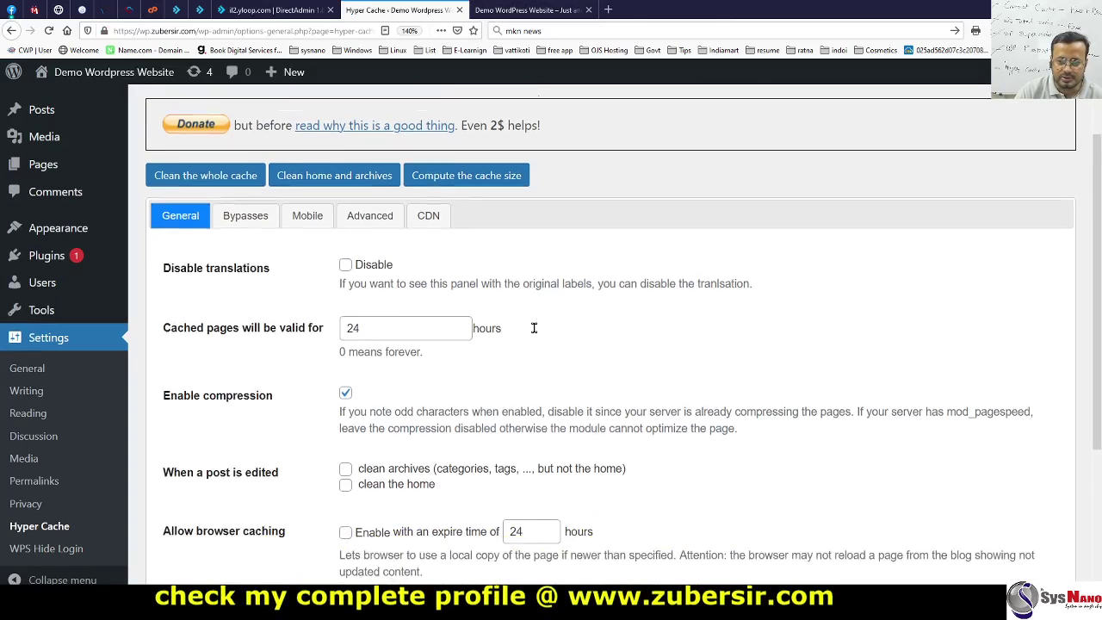
{"action": "scroll", "coordinate": [534, 328], "scroll_direction": "up", "scroll_amount": 2}
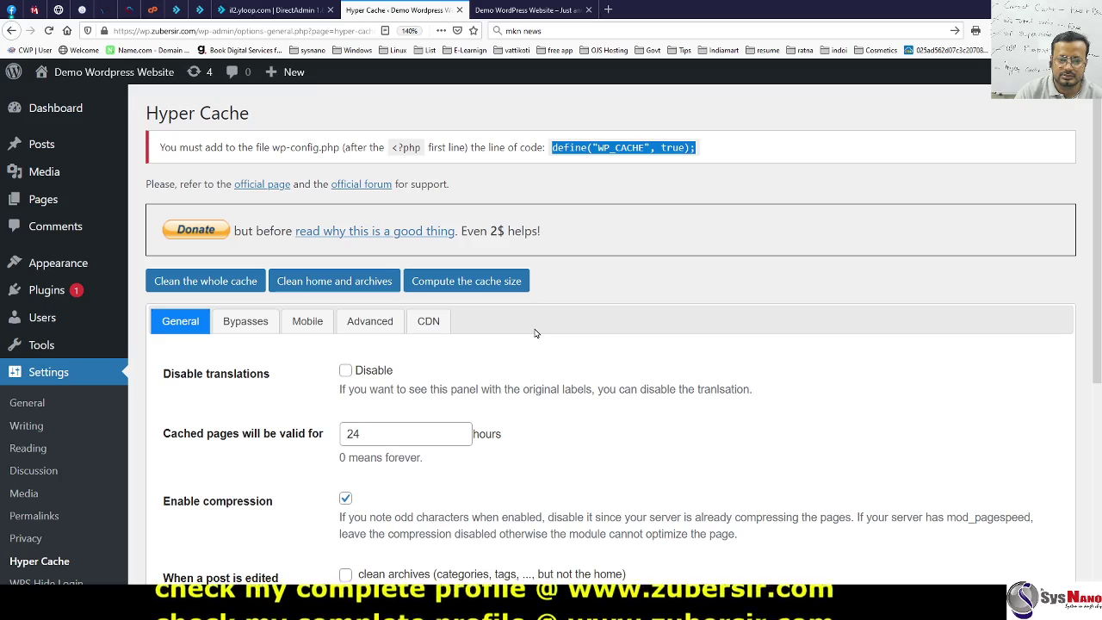
{"action": "scroll", "coordinate": [535, 333], "scroll_direction": "down", "scroll_amount": 5}
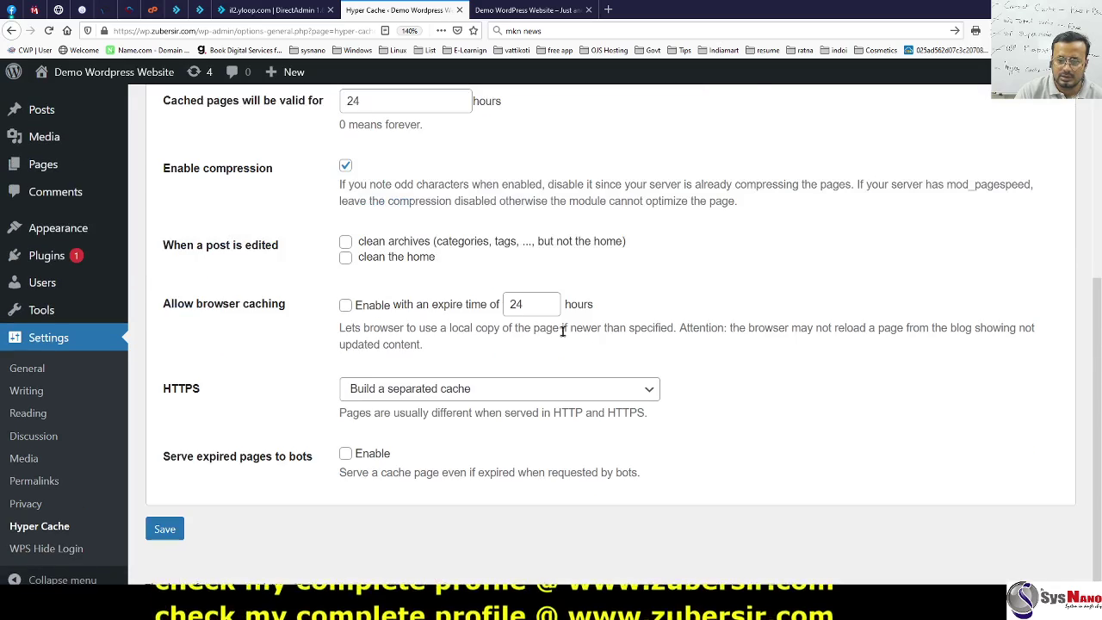
{"action": "scroll", "coordinate": [640, 339], "scroll_direction": "up", "scroll_amount": 1}
{"action": "scroll", "coordinate": [641, 339], "scroll_direction": "up", "scroll_amount": 3}
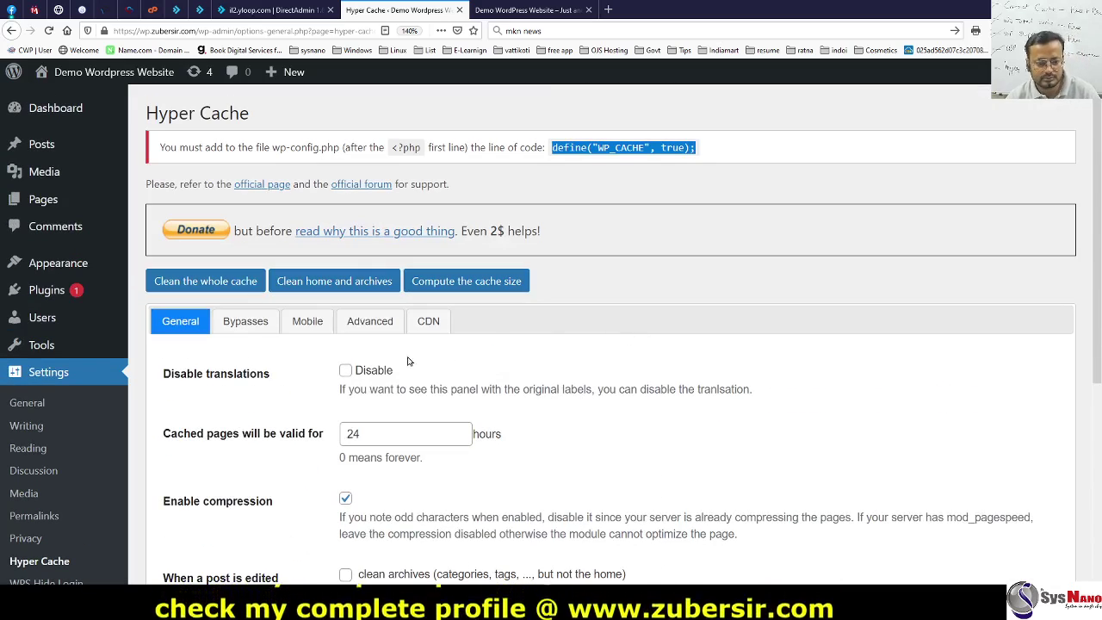
Step: Return to the installed plugins and deactivate Hyper Cache
{"action": "mouse_move", "coordinate": [49, 293]}
{"action": "left_click", "coordinate": [99, 291]}
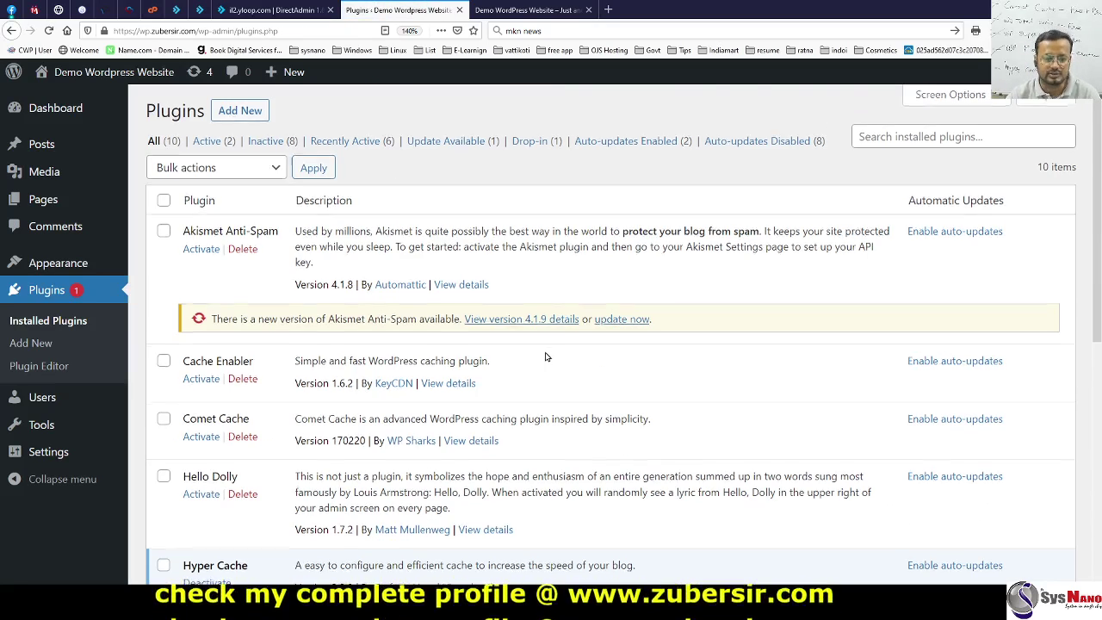
{"action": "scroll", "coordinate": [421, 354], "scroll_direction": "down", "scroll_amount": 3}
{"action": "left_click", "coordinate": [208, 328]}
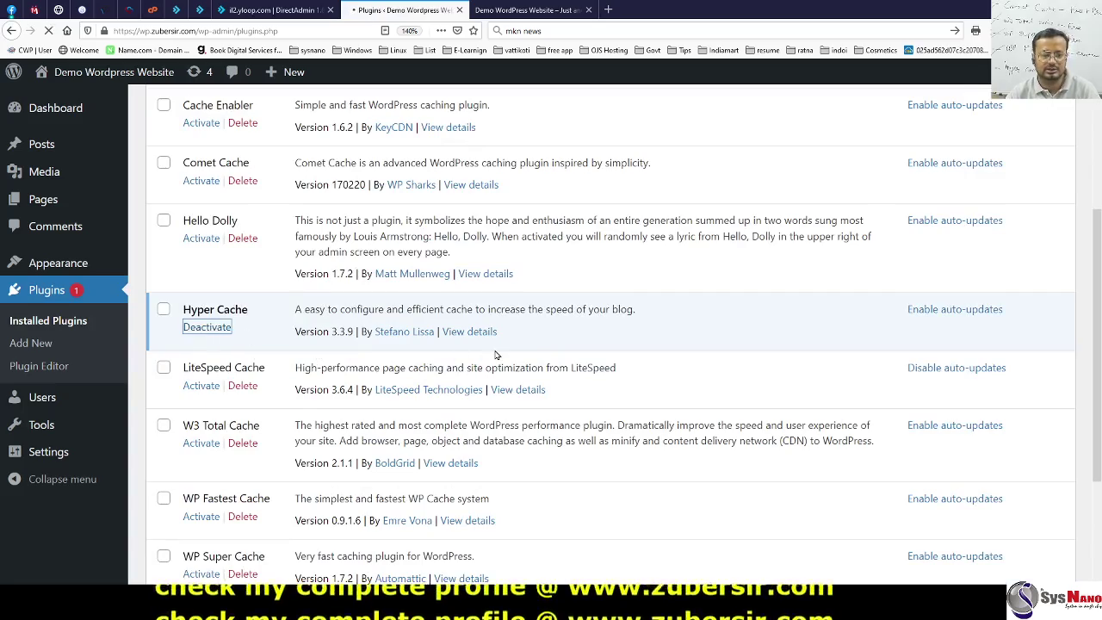
{"action": "scroll", "coordinate": [495, 355], "scroll_direction": "up", "scroll_amount": 10}
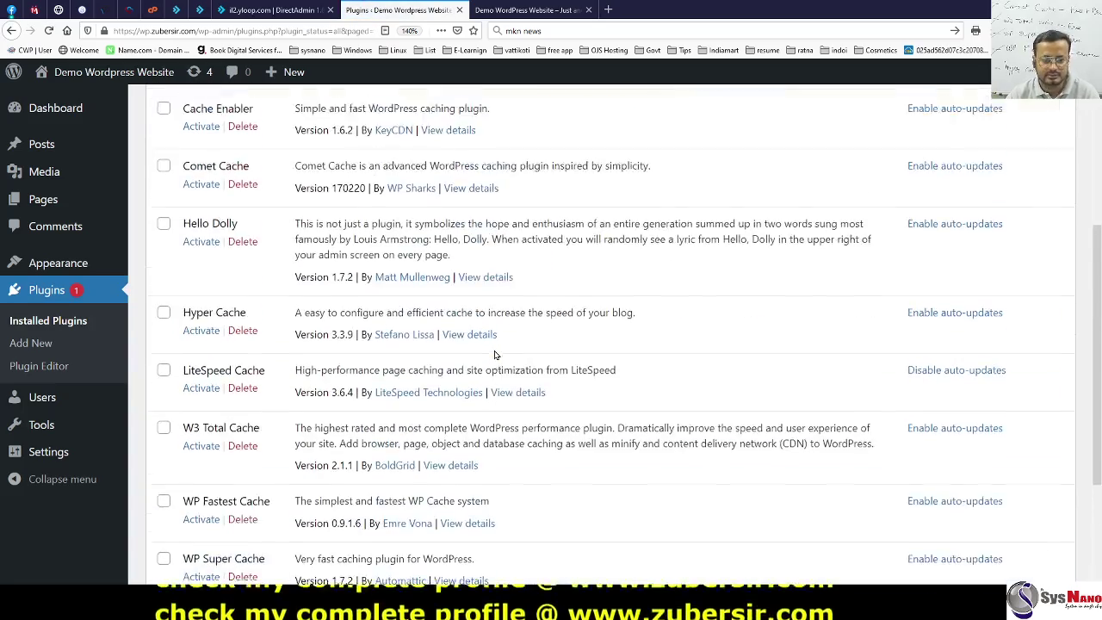